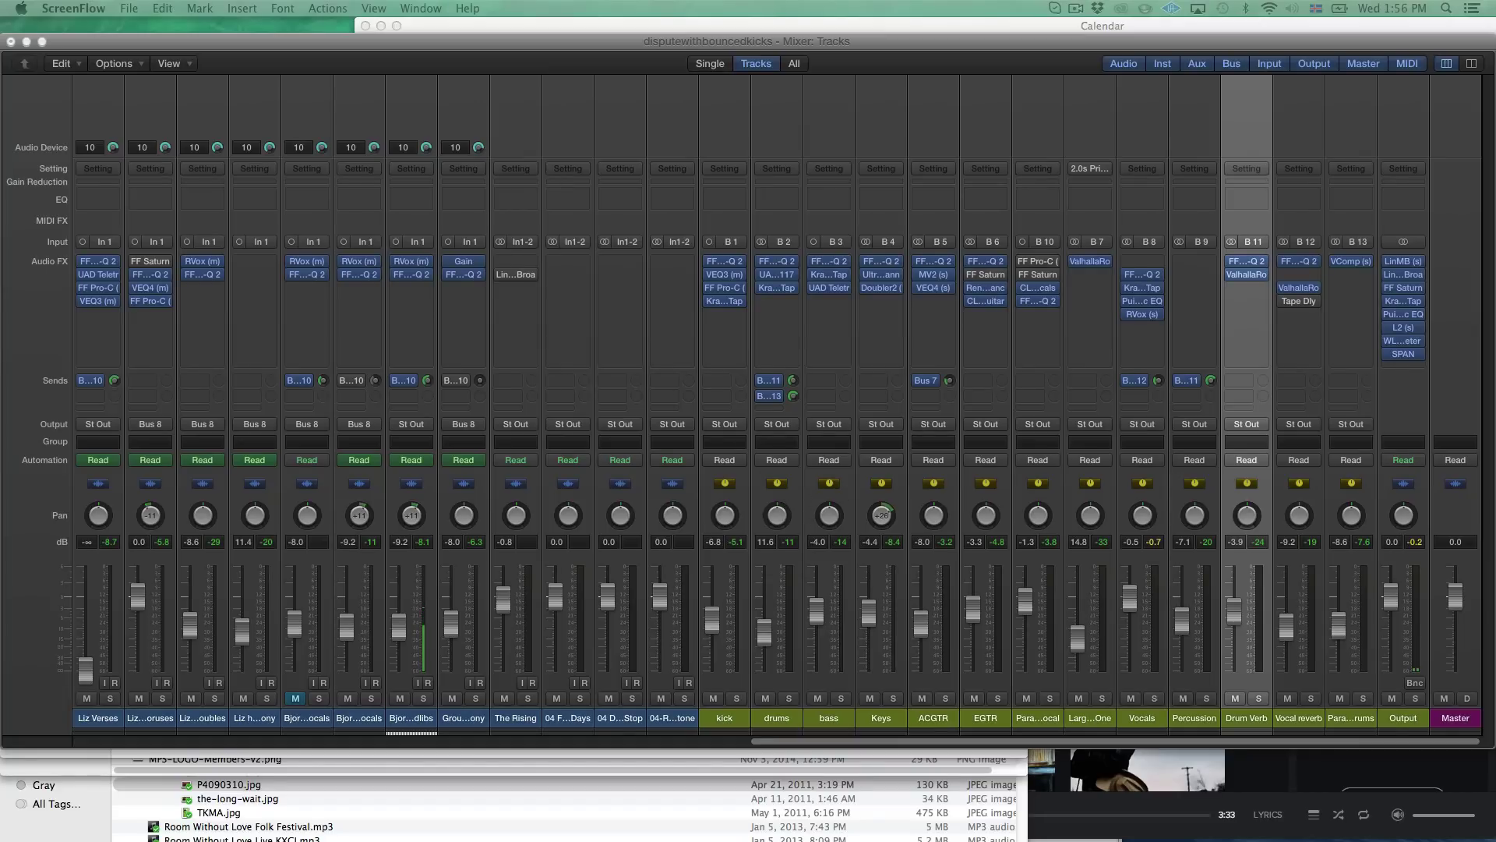
# Switch to Logic Pro X and enlarge the Tracks window to fill the screen.
pyautogui.press('super+Tab')
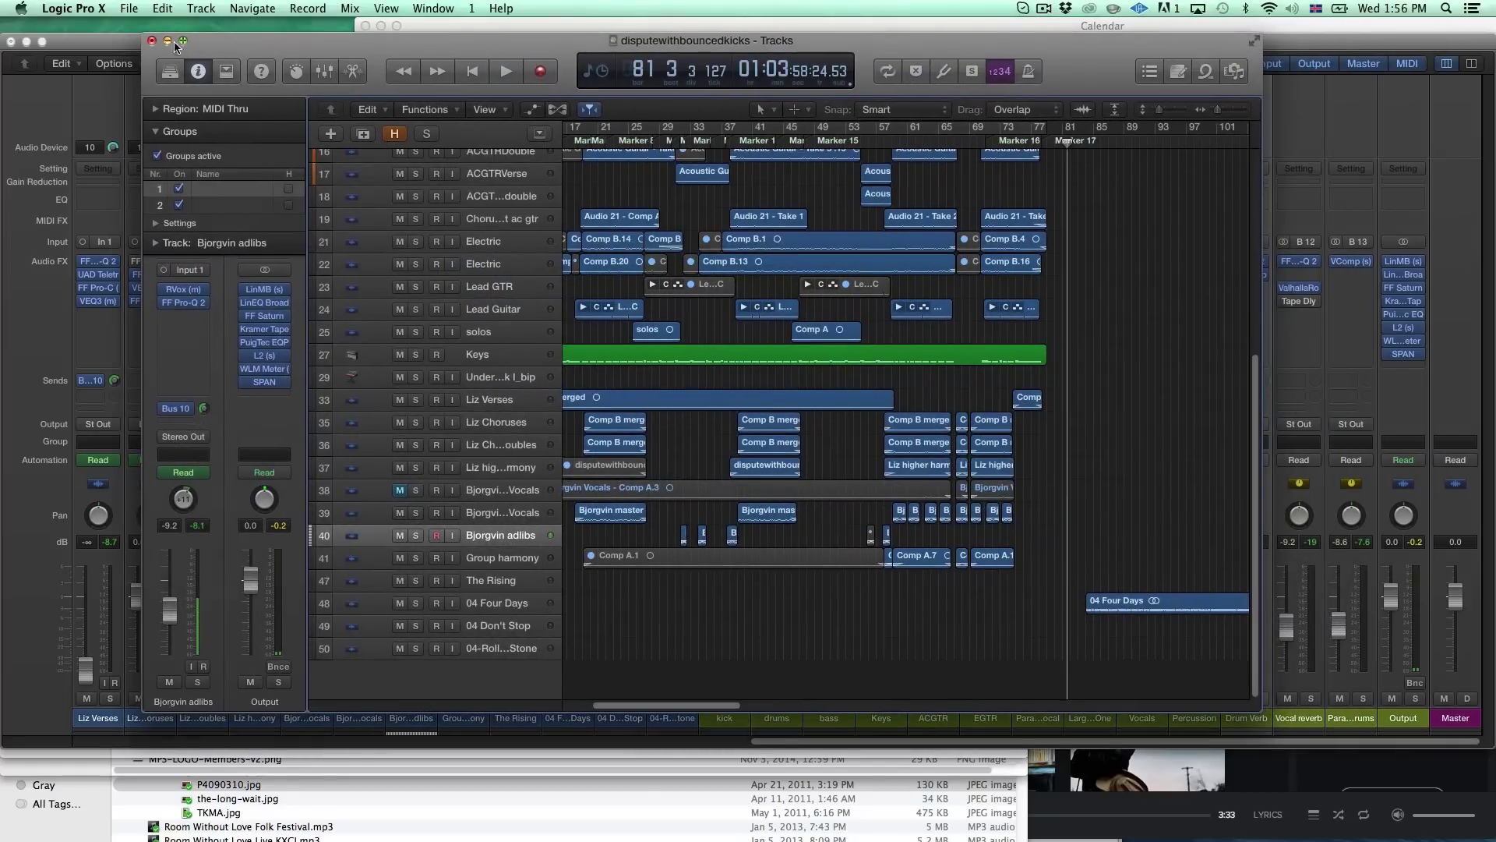
pyautogui.click(184, 40)
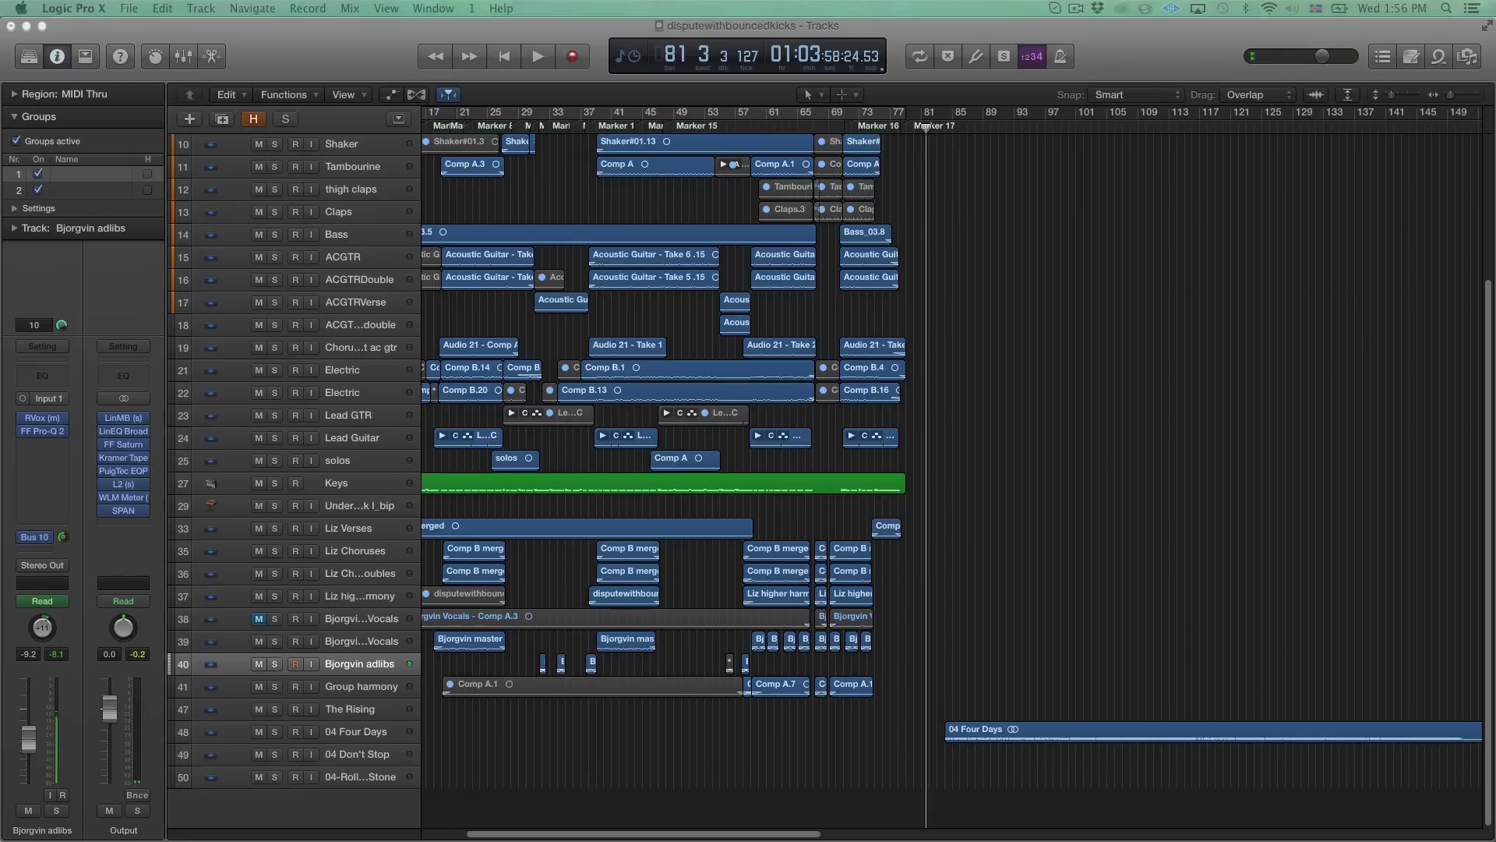
pyautogui.hscroll(-5, 927, 340)
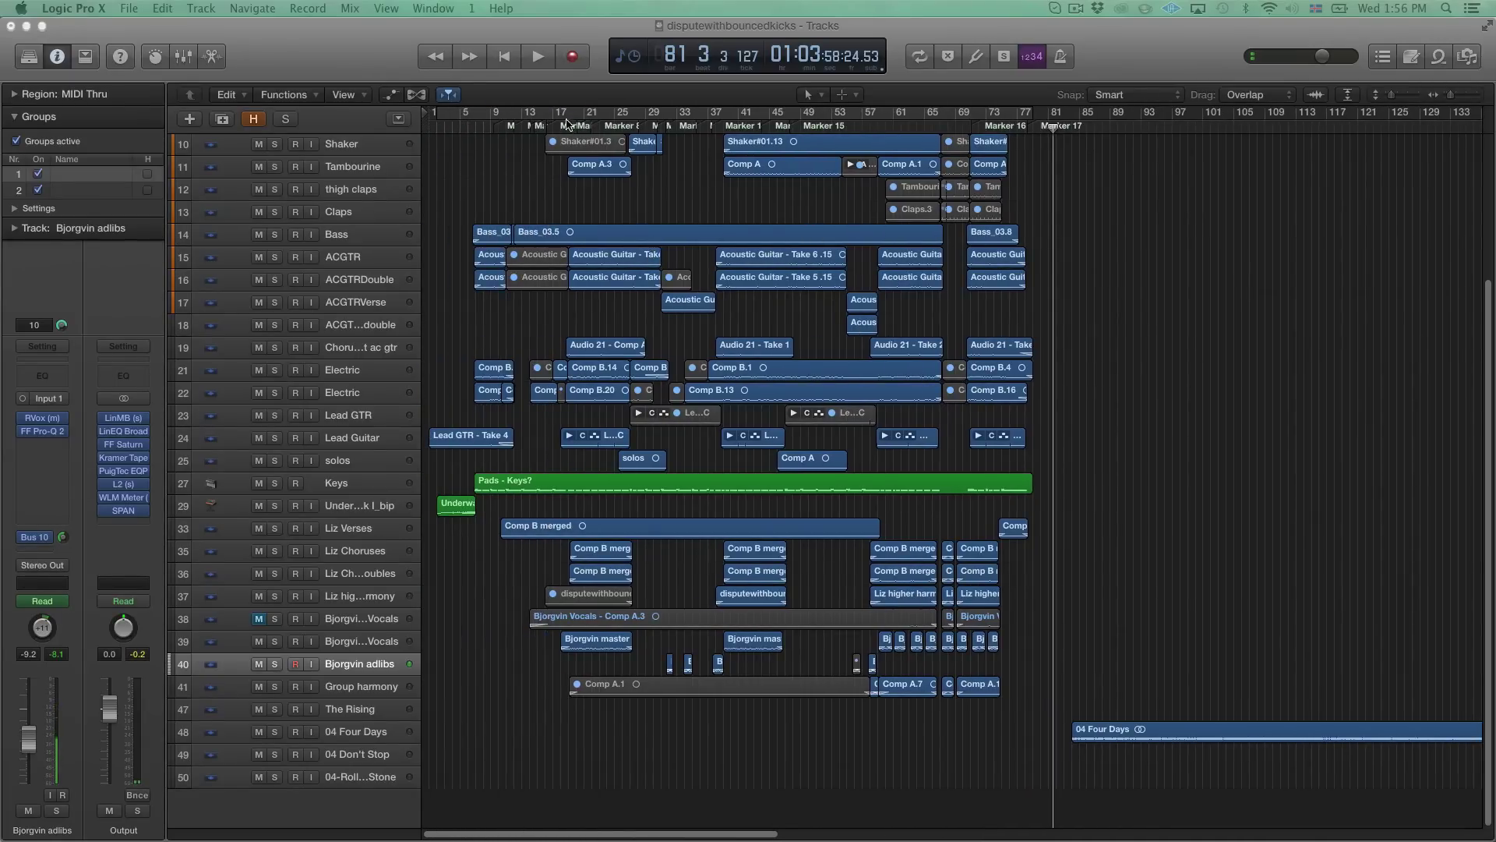
# Set the cycle region from bar 17 to bar 25 for playback of the drum tracks.
pyautogui.moveTo(536, 116); pyautogui.dragTo(1009, 117)
pyautogui.click(720, 110)
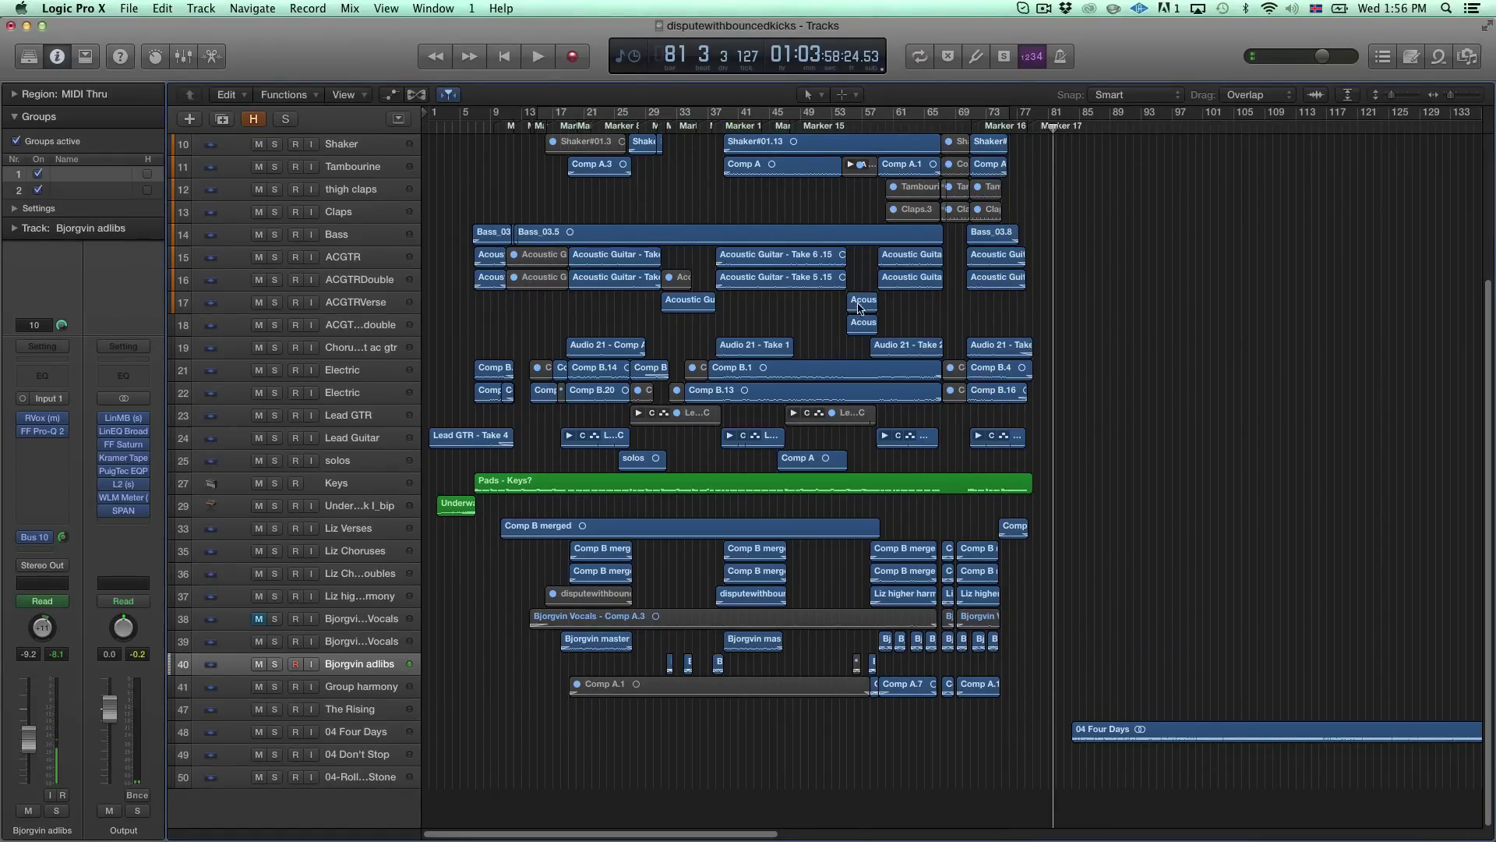
pyautogui.scroll(5, 765, 356)
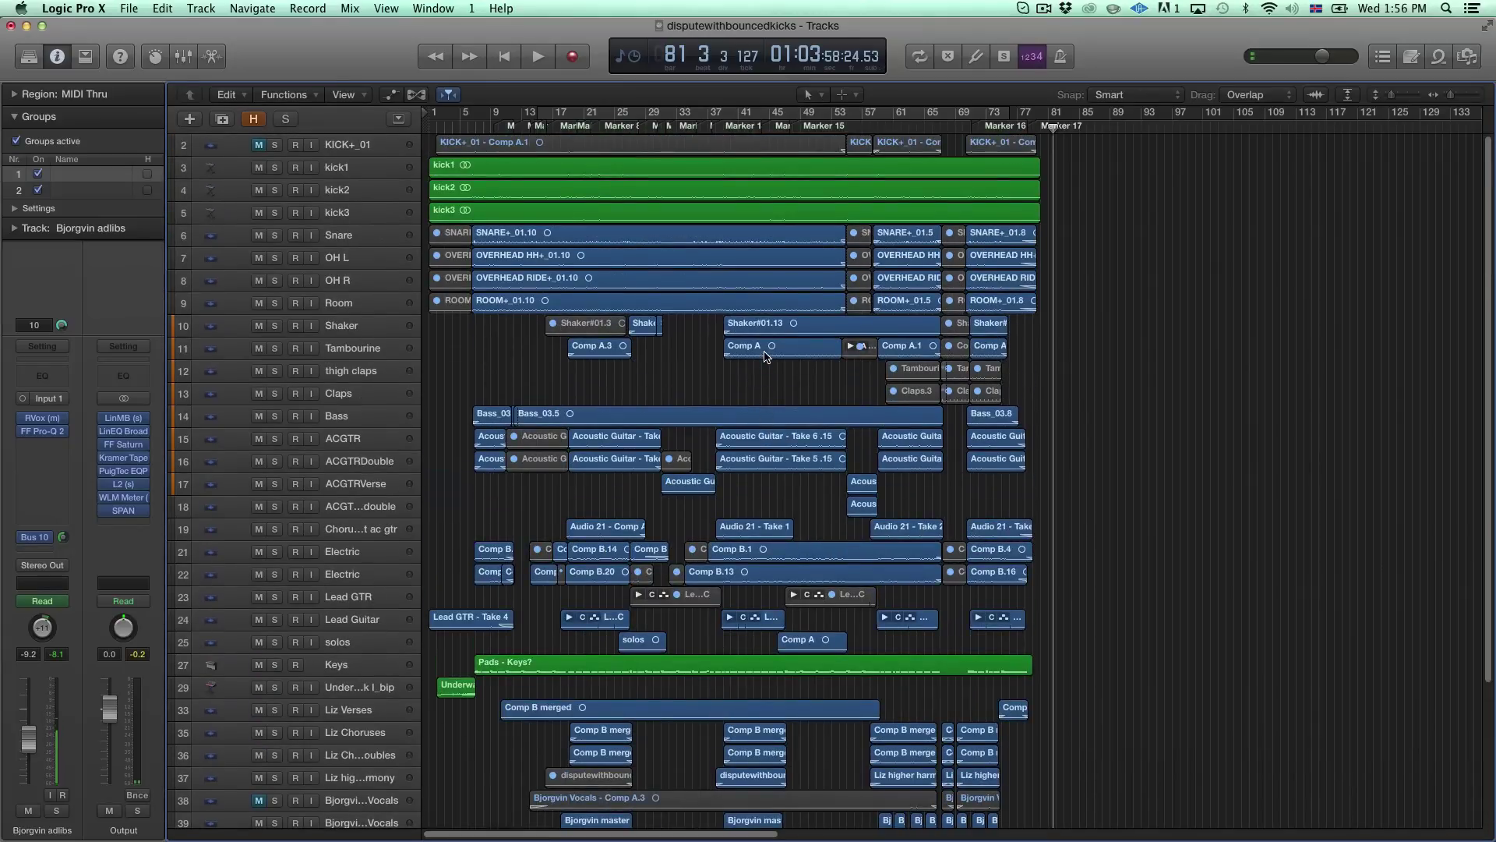
pyautogui.scroll(-5, 766, 357)
pyautogui.scroll(4, 678, 447)
pyautogui.press('super+Down')
pyautogui.press('super+Down')
pyautogui.press('super+Down')
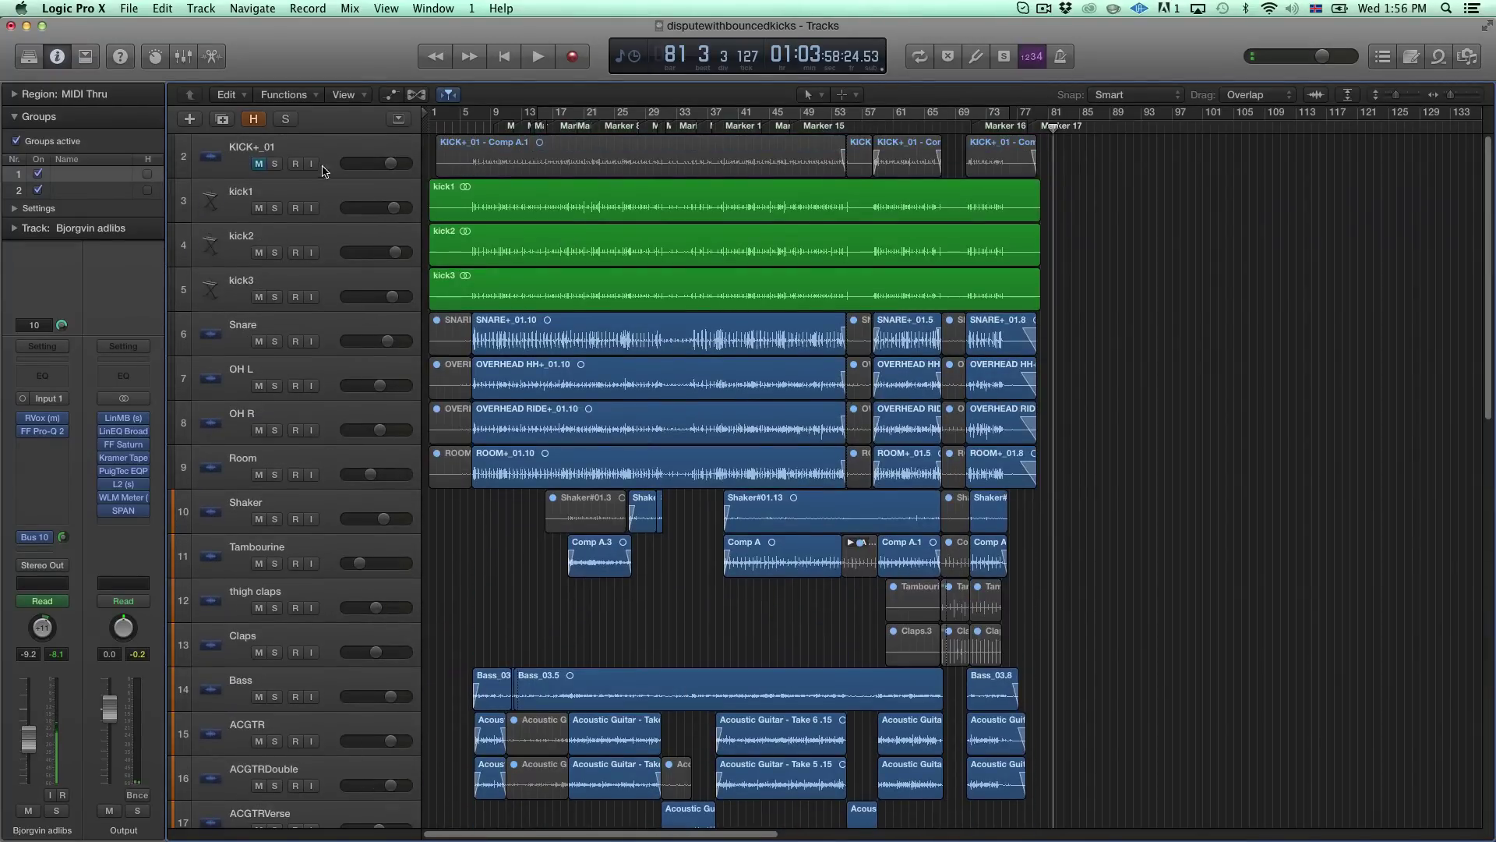
pyautogui.moveTo(556, 117); pyautogui.dragTo(614, 118)
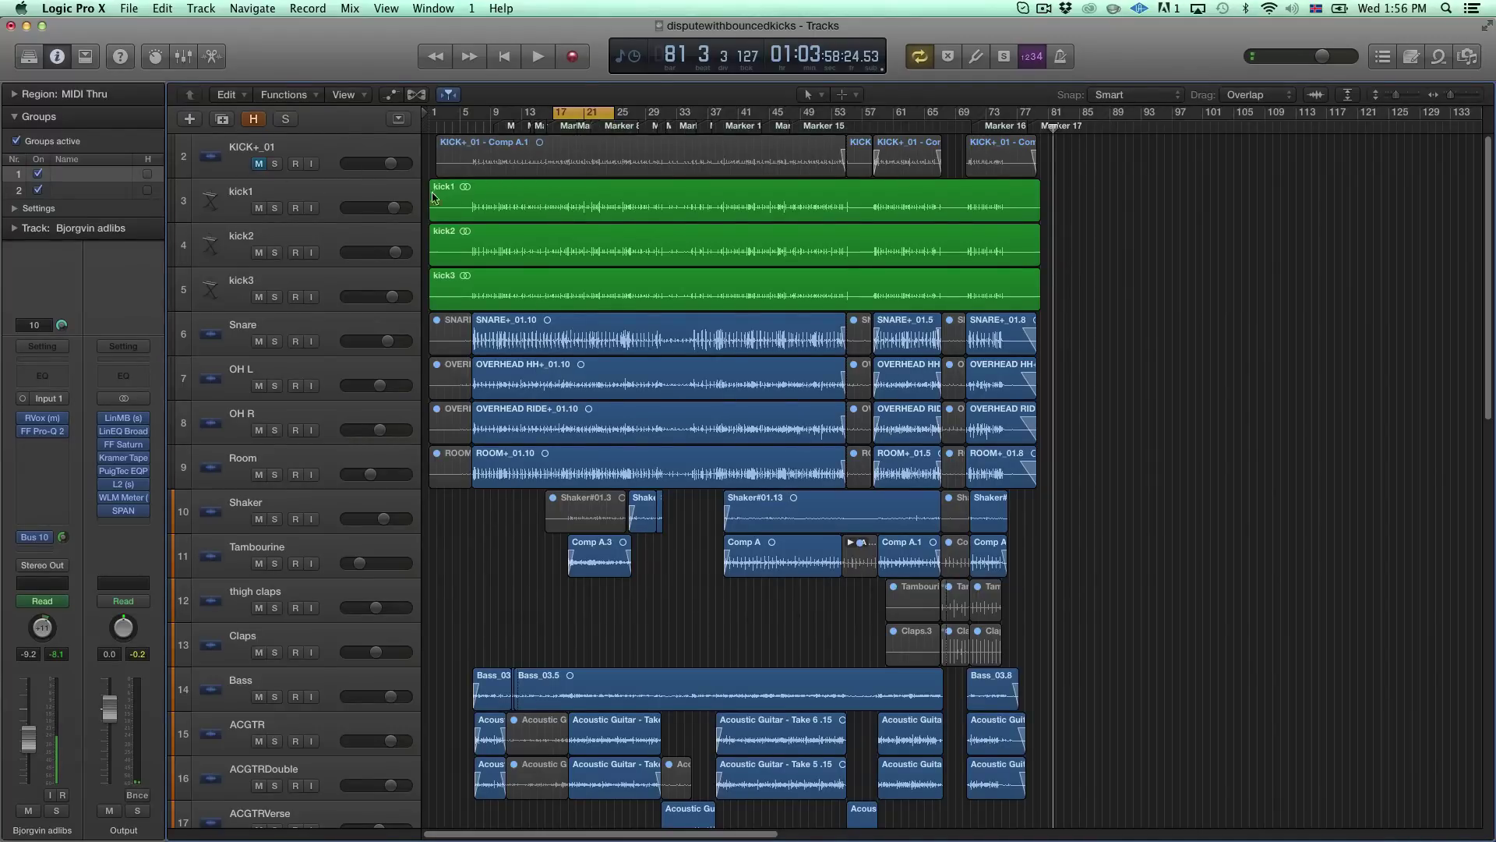
pyautogui.press('super+Down')
pyautogui.press('super+Down')
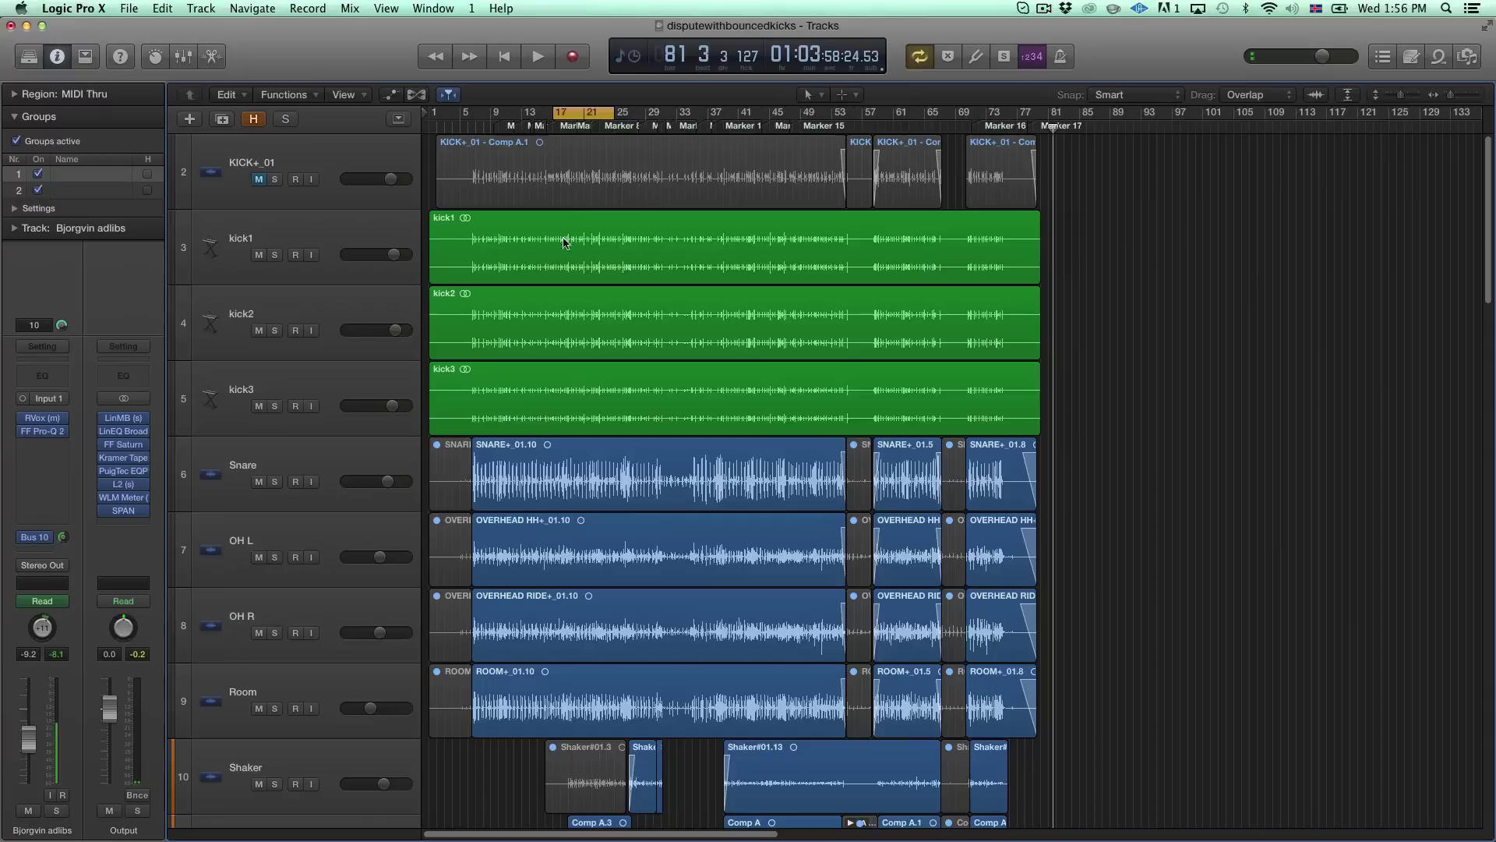
# Unmute and solo the KICK+_01 track, and play a short part of the cycle region.
pyautogui.click(258, 180)
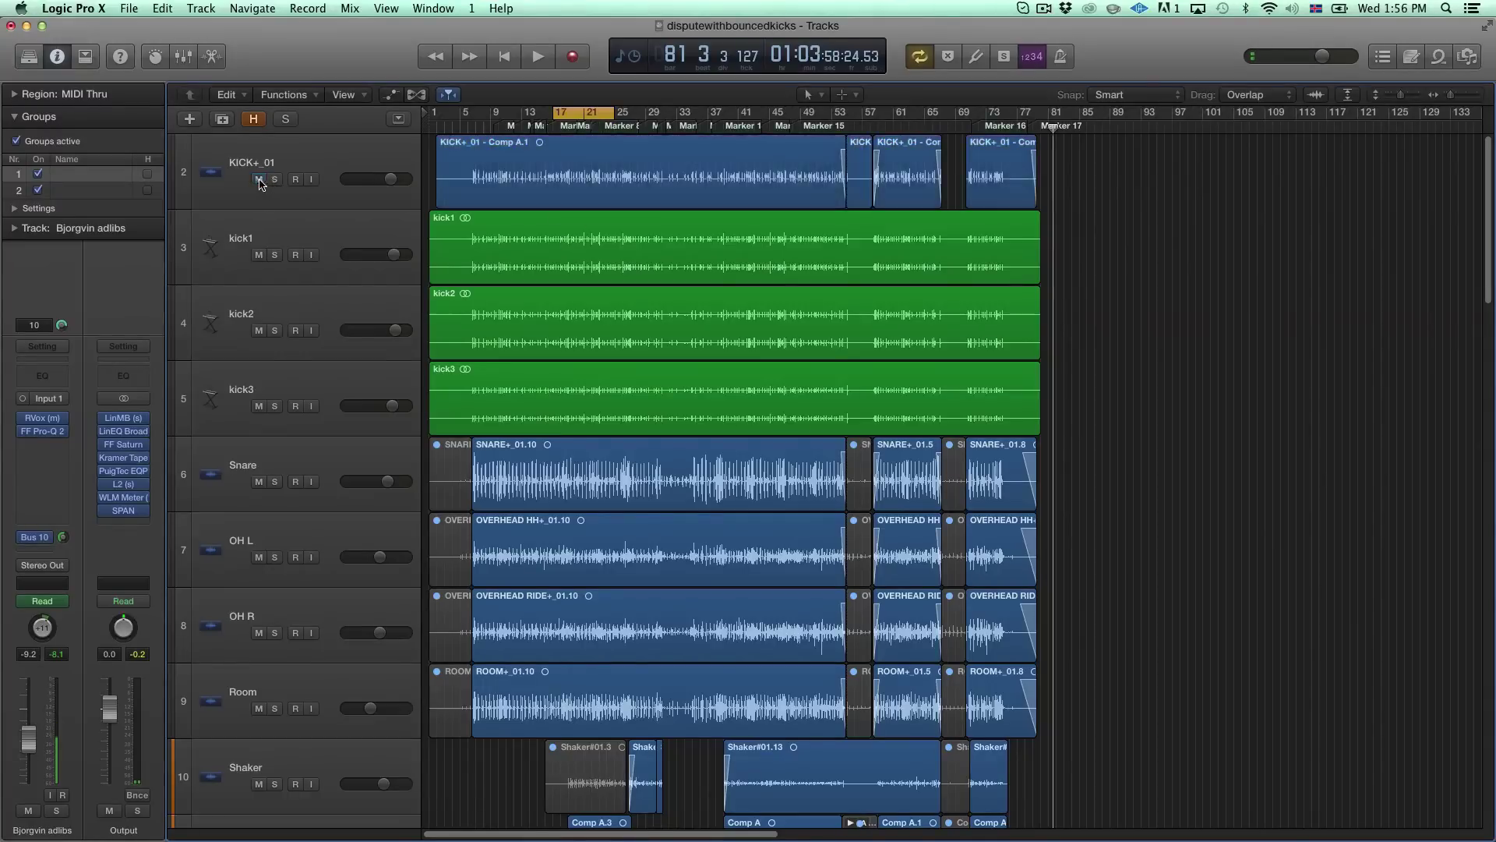
pyautogui.click(275, 180)
pyautogui.press('space')
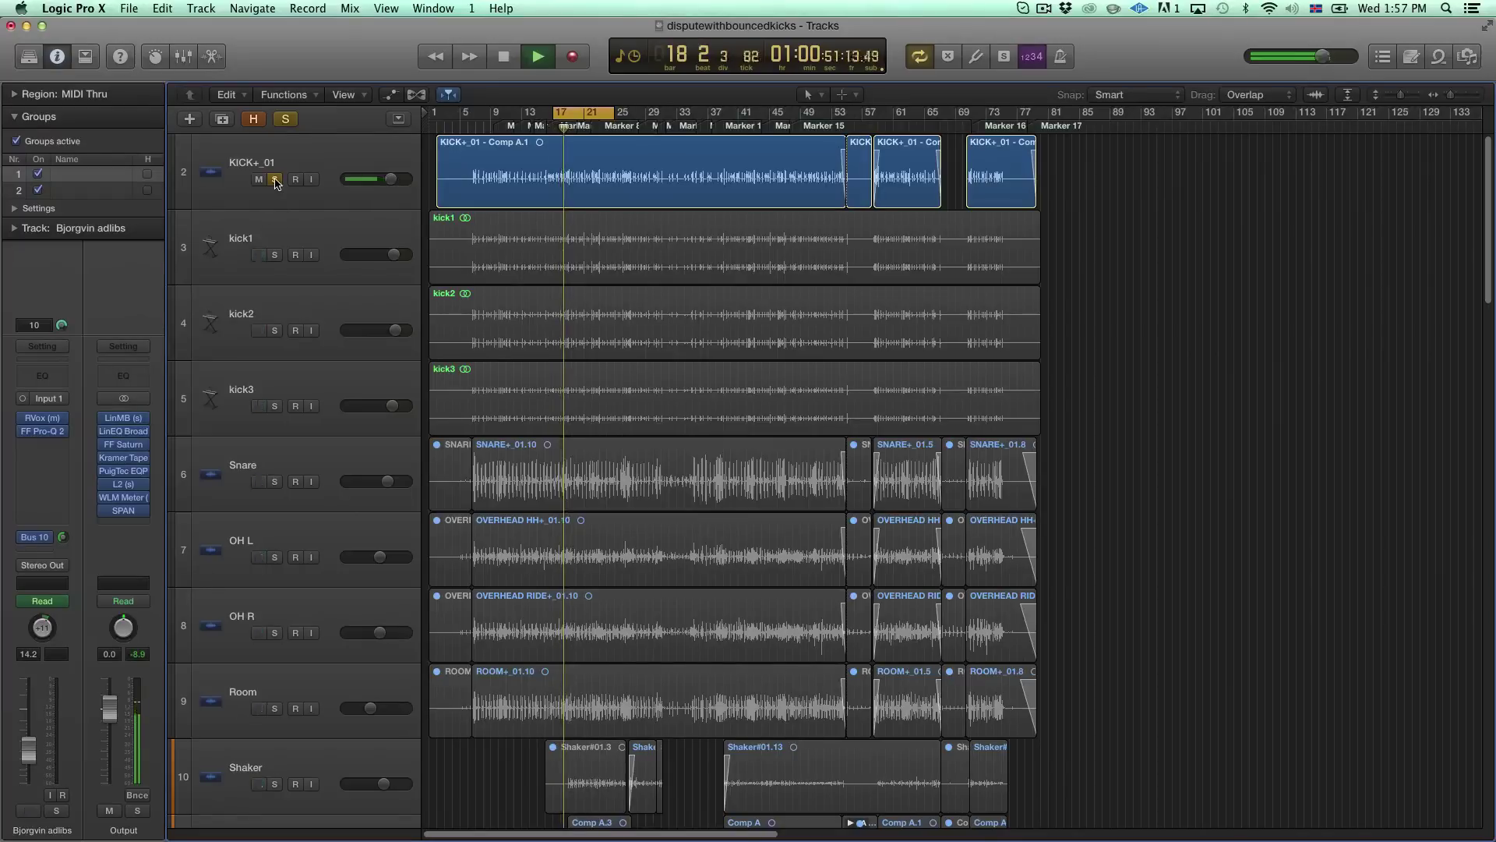
pyautogui.press('space')
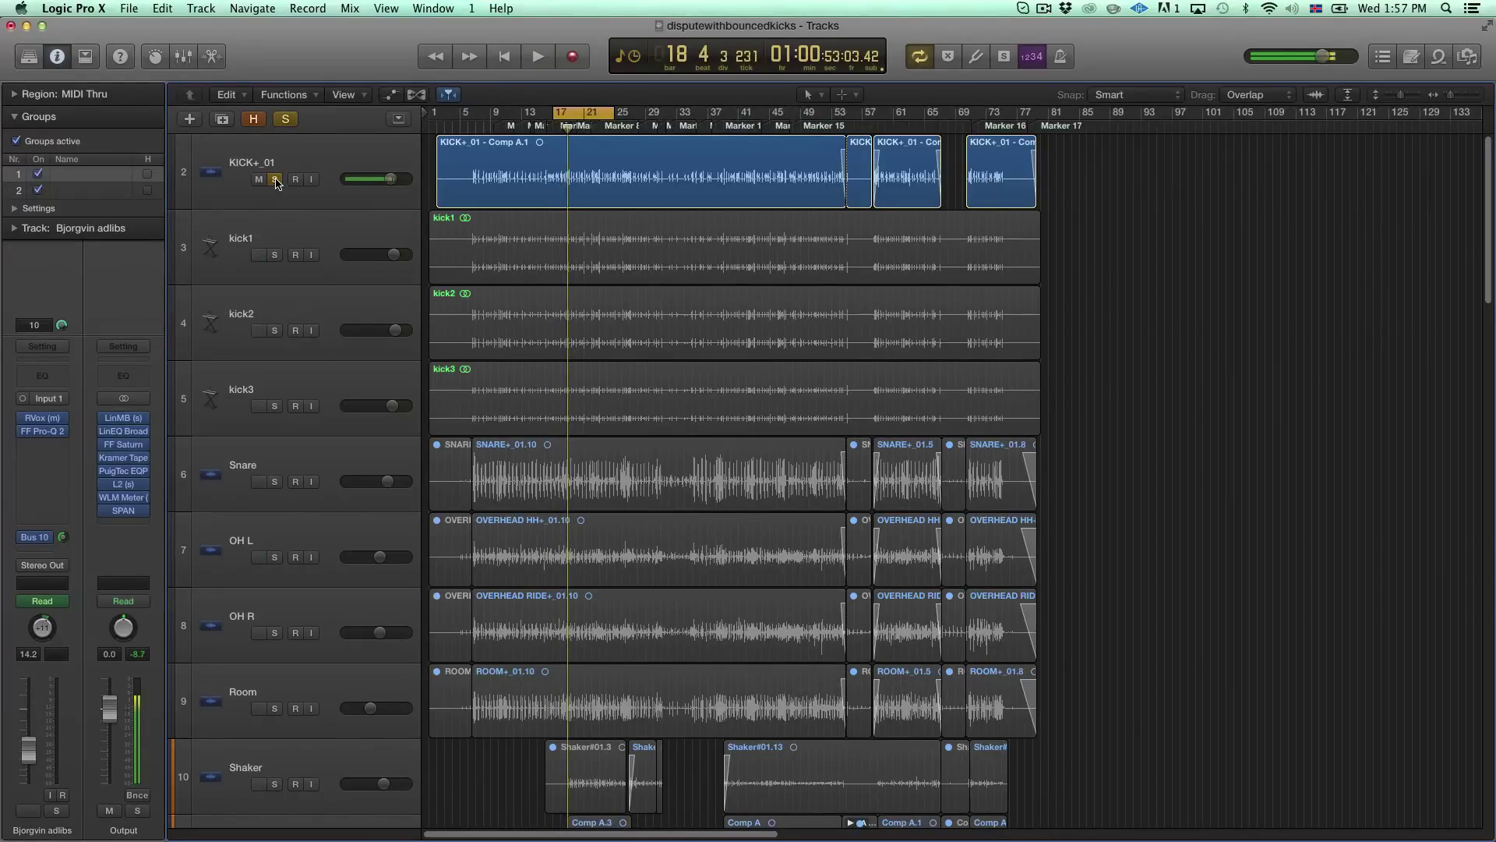
# Move the solo from KICK+_01 to kick1, kick2 and kick3, and play the three tracks together.
pyautogui.click(276, 180)
pyautogui.click(275, 255)
pyautogui.click(275, 331)
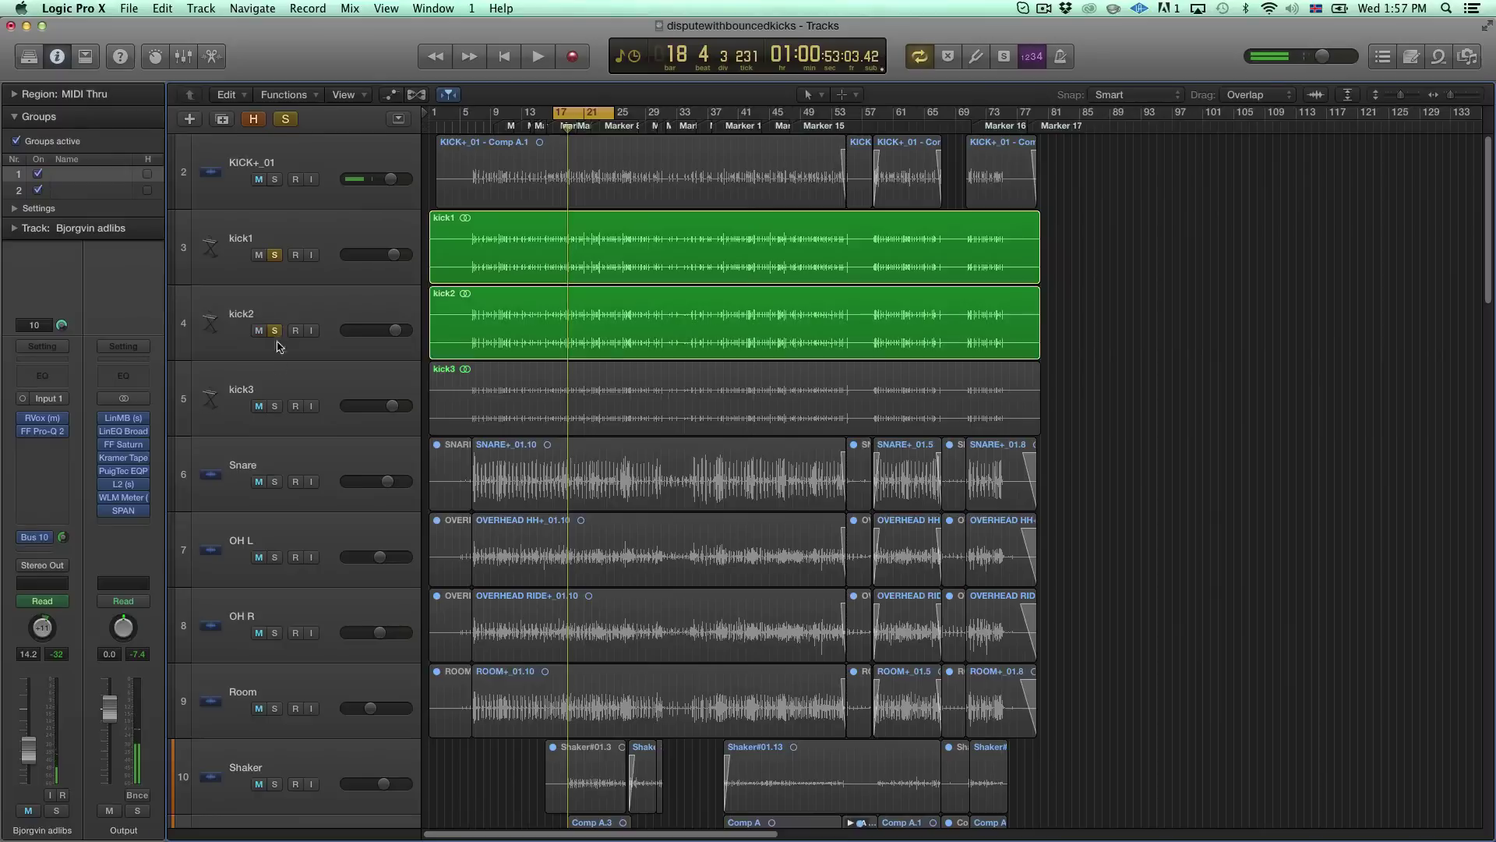
pyautogui.click(274, 406)
pyautogui.press('space')
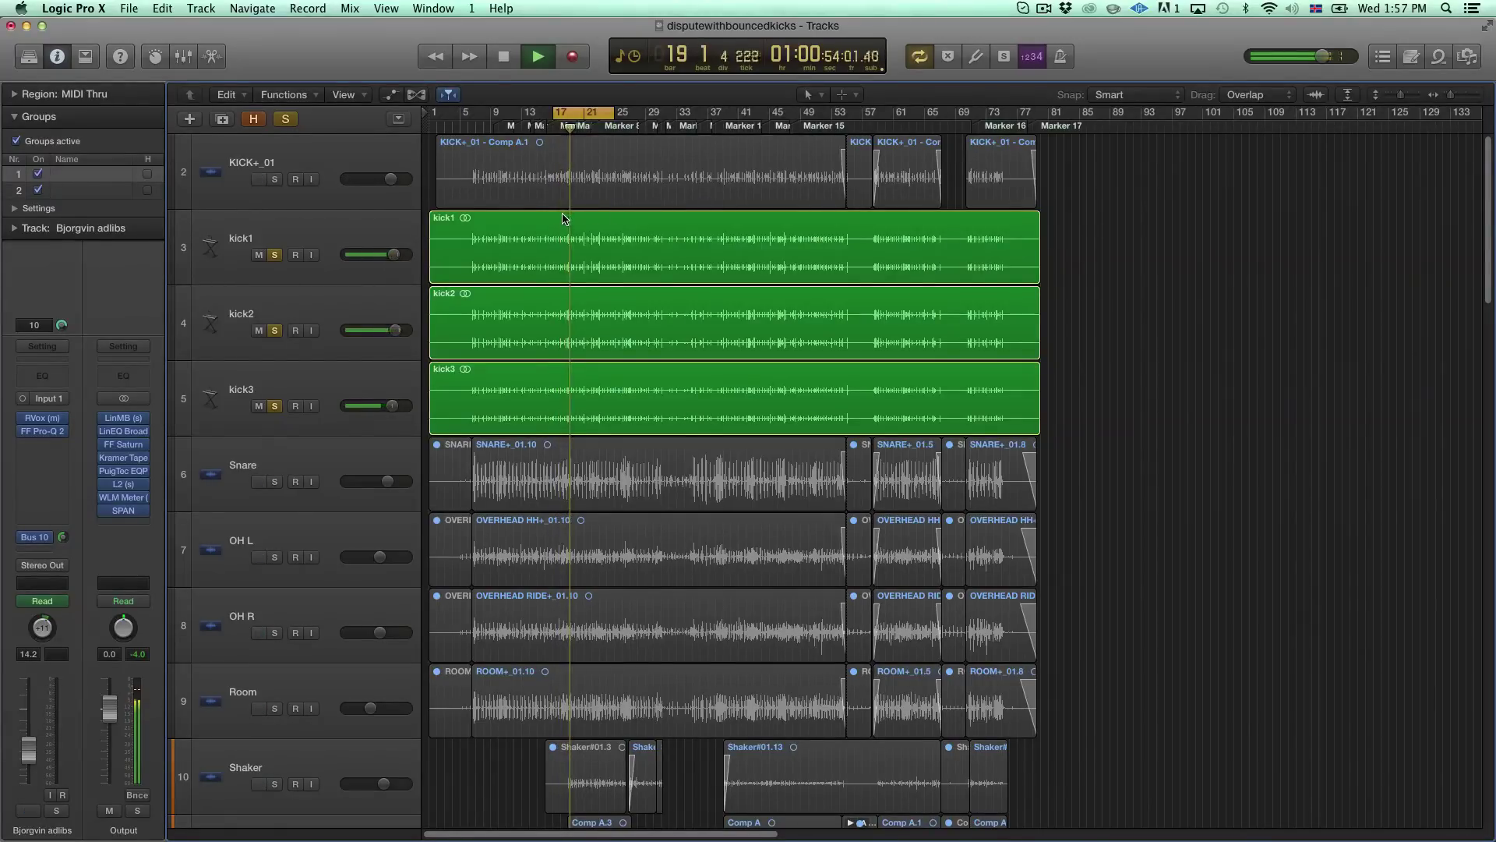
pyautogui.scroll(5, 558, 213)
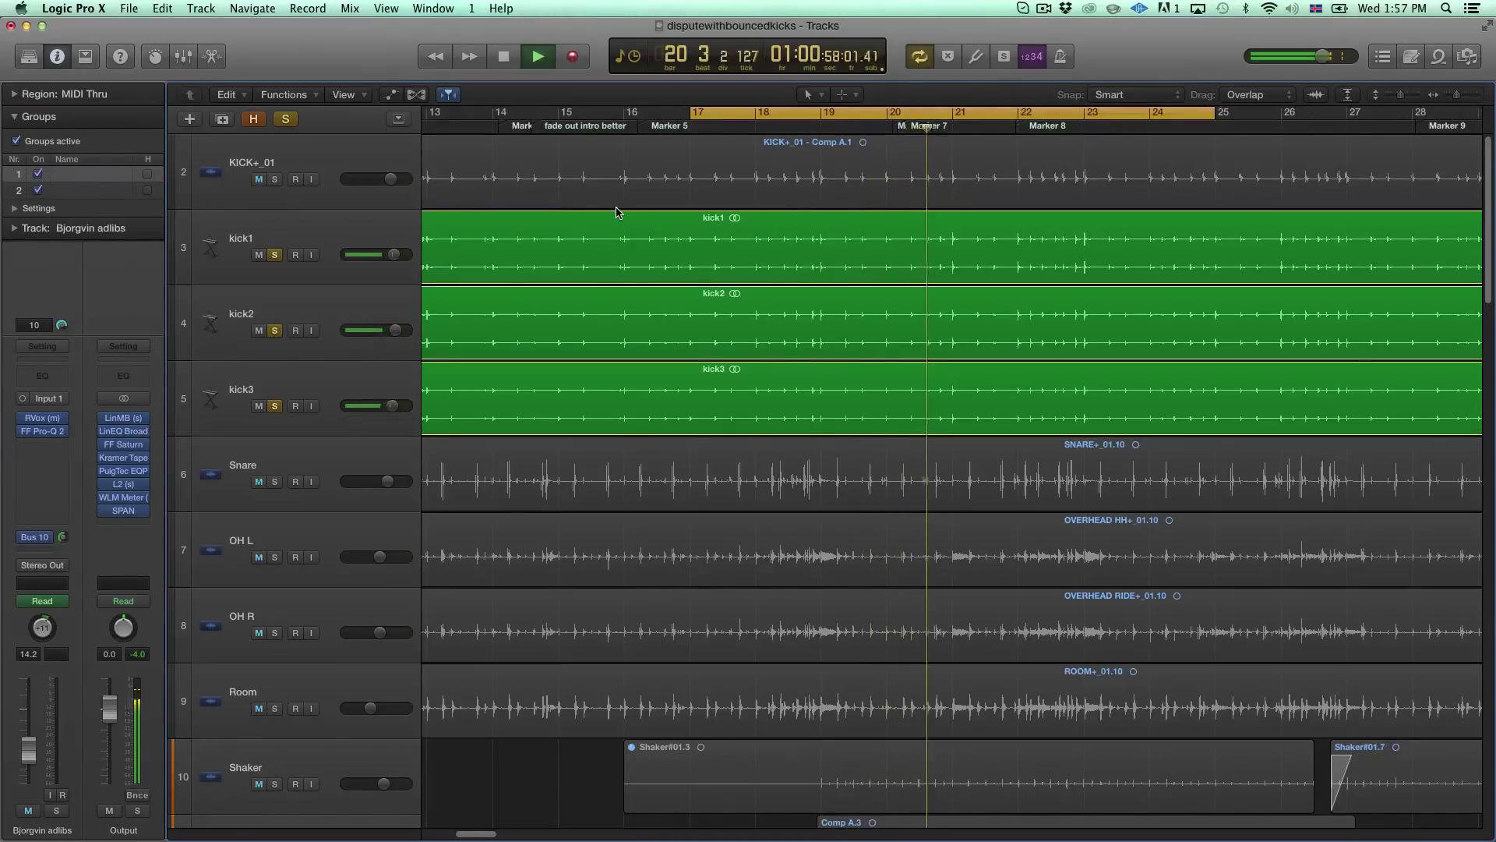
pyautogui.press('space')
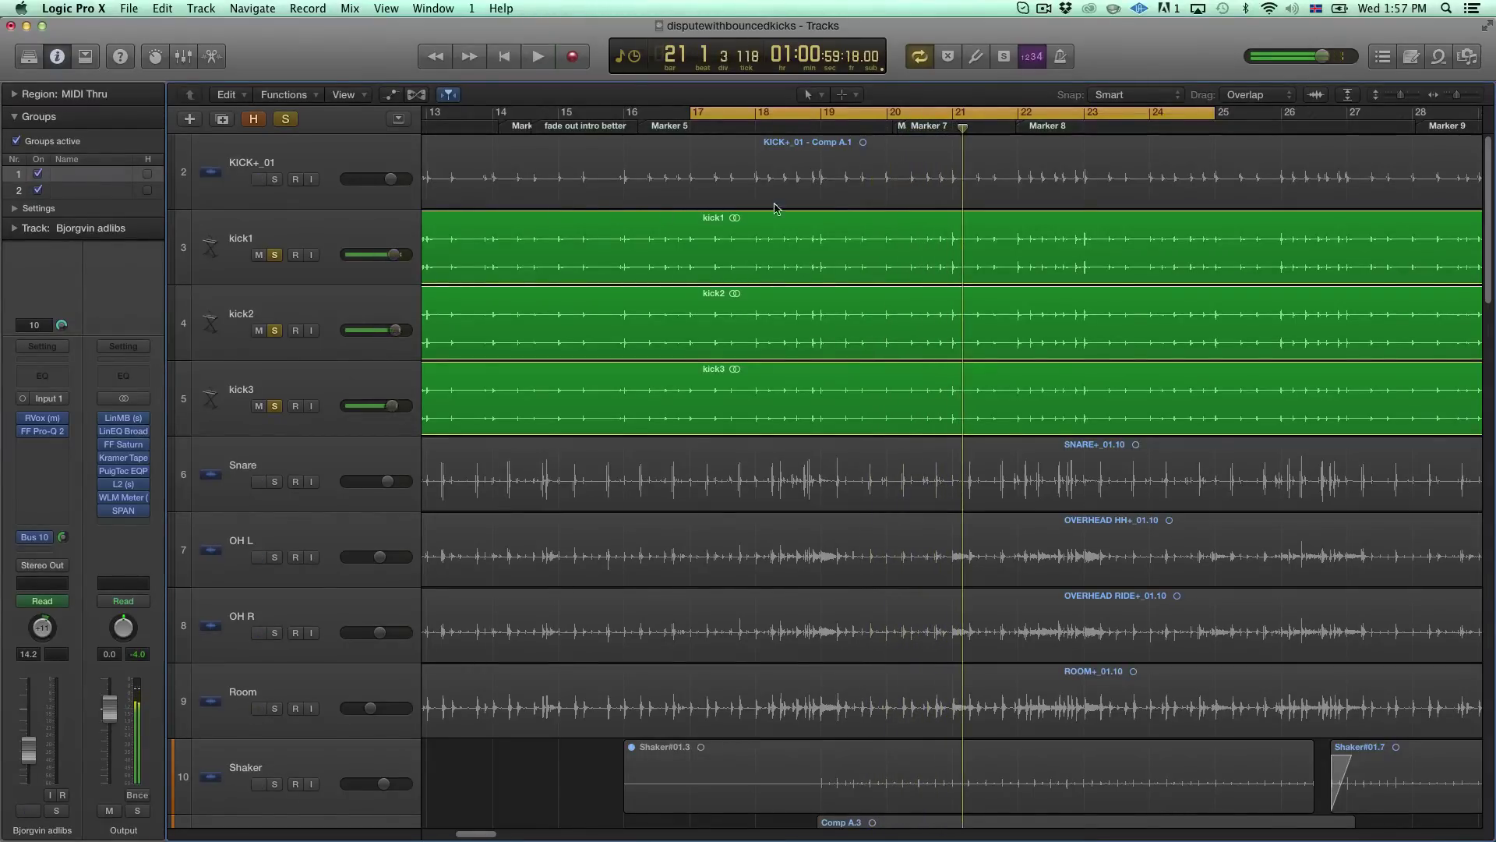
# Play kick1 soloed on its own, adding the kick2 and kick3 solos one by one during playback.
pyautogui.scroll(-2, 775, 205)
pyautogui.scroll(-1, 775, 205)
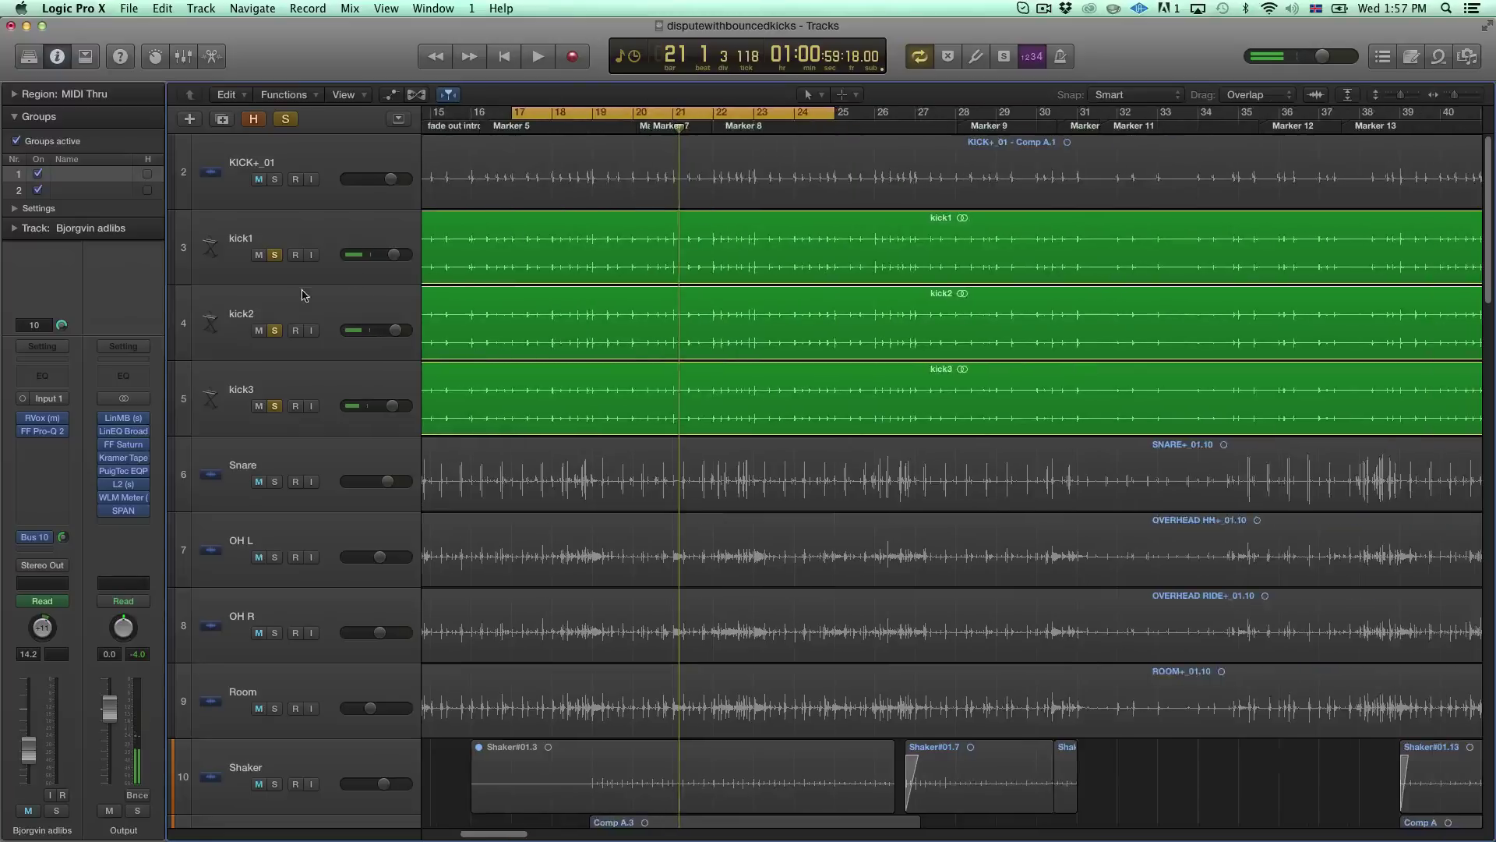
pyautogui.scroll(-2, 717, 265)
pyautogui.click(321, 316)
pyautogui.click(285, 376)
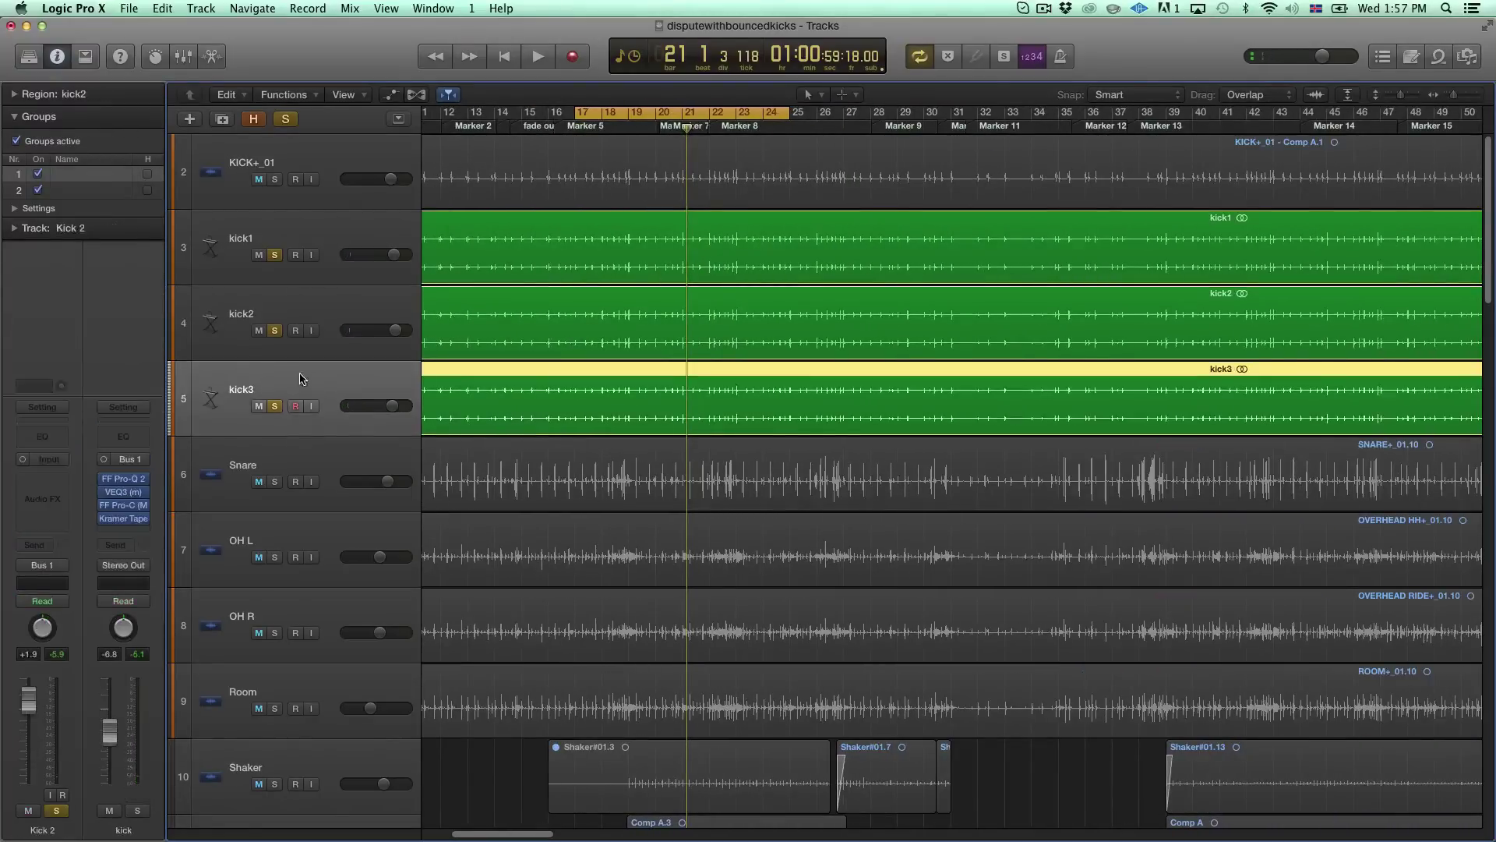
pyautogui.click(275, 406)
pyautogui.click(274, 331)
pyautogui.press('space')
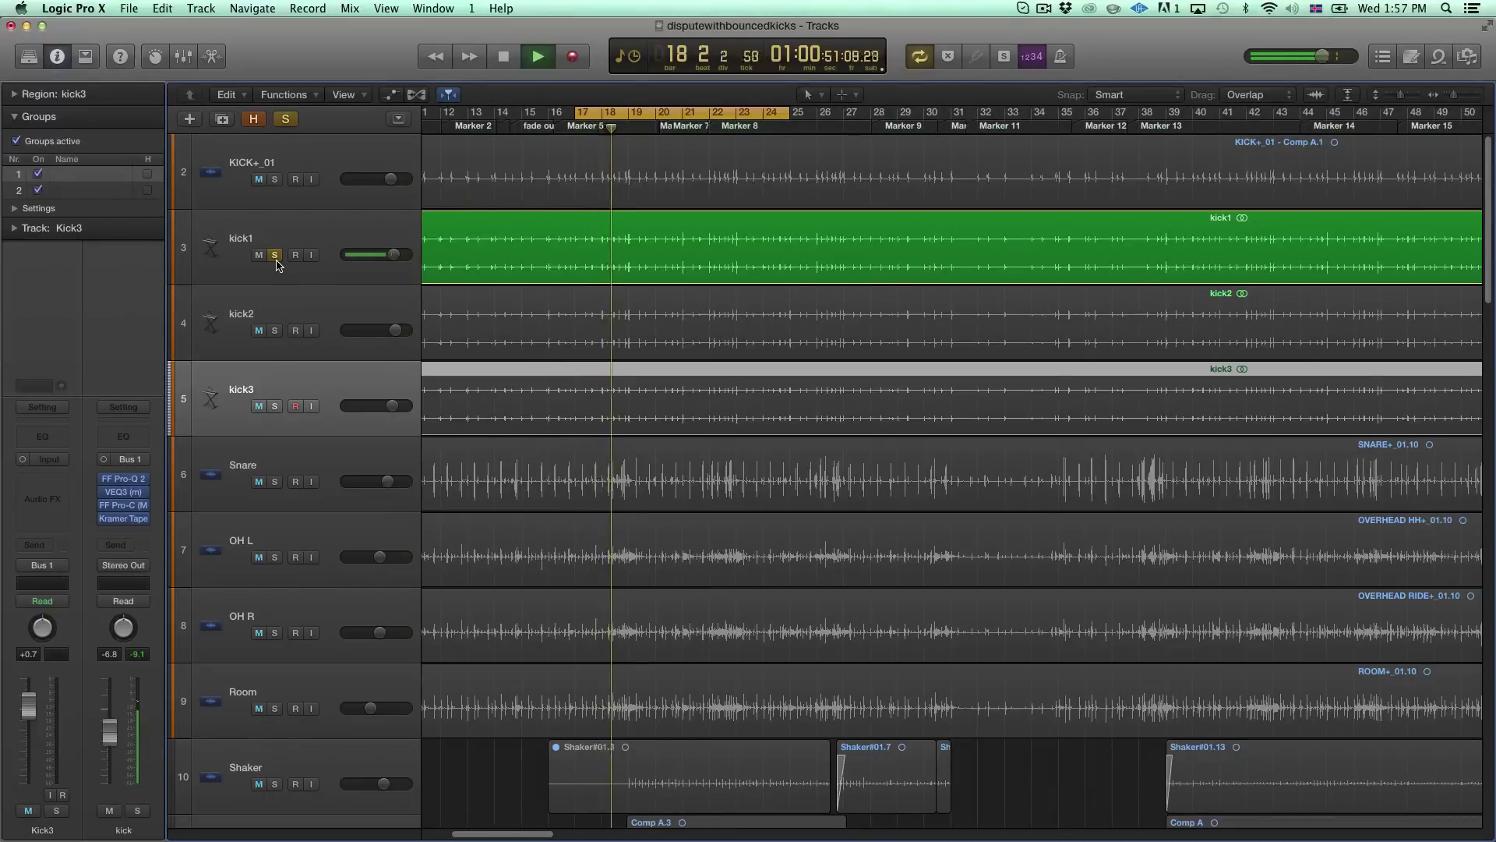
pyautogui.click(274, 330)
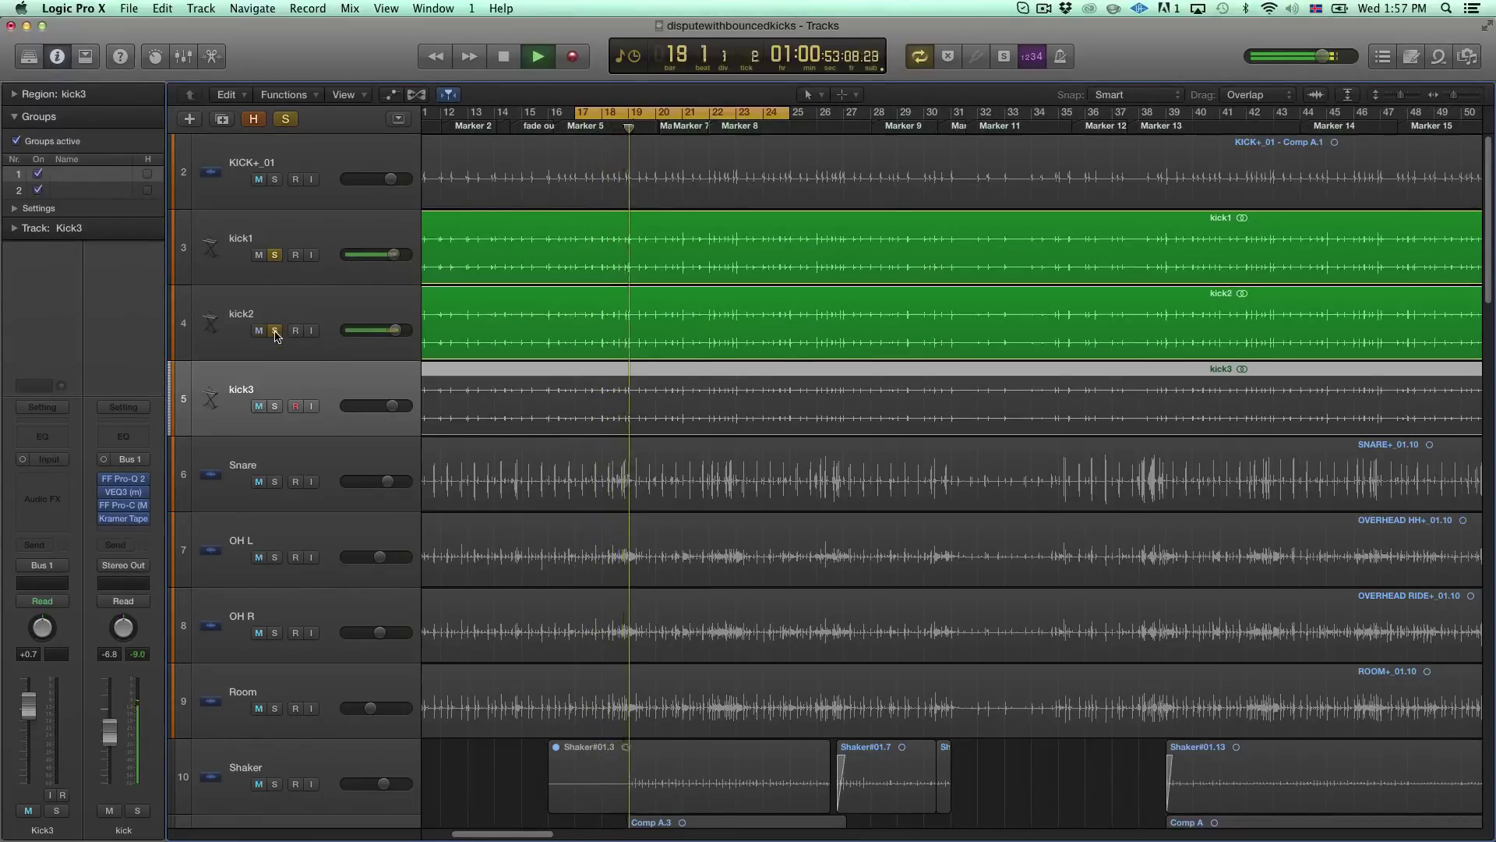
pyautogui.click(275, 407)
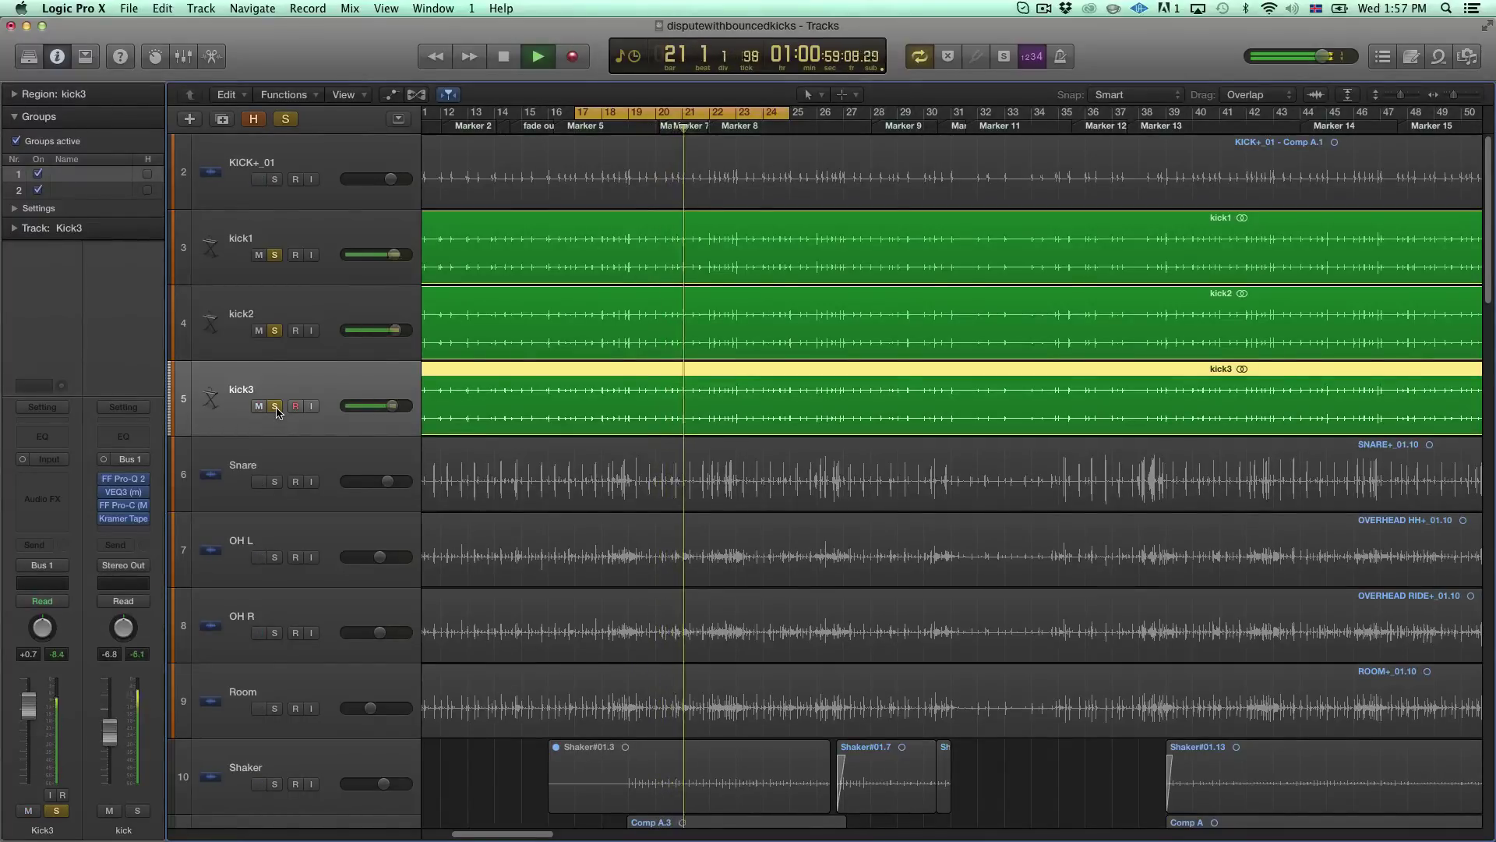
pyautogui.press('space')
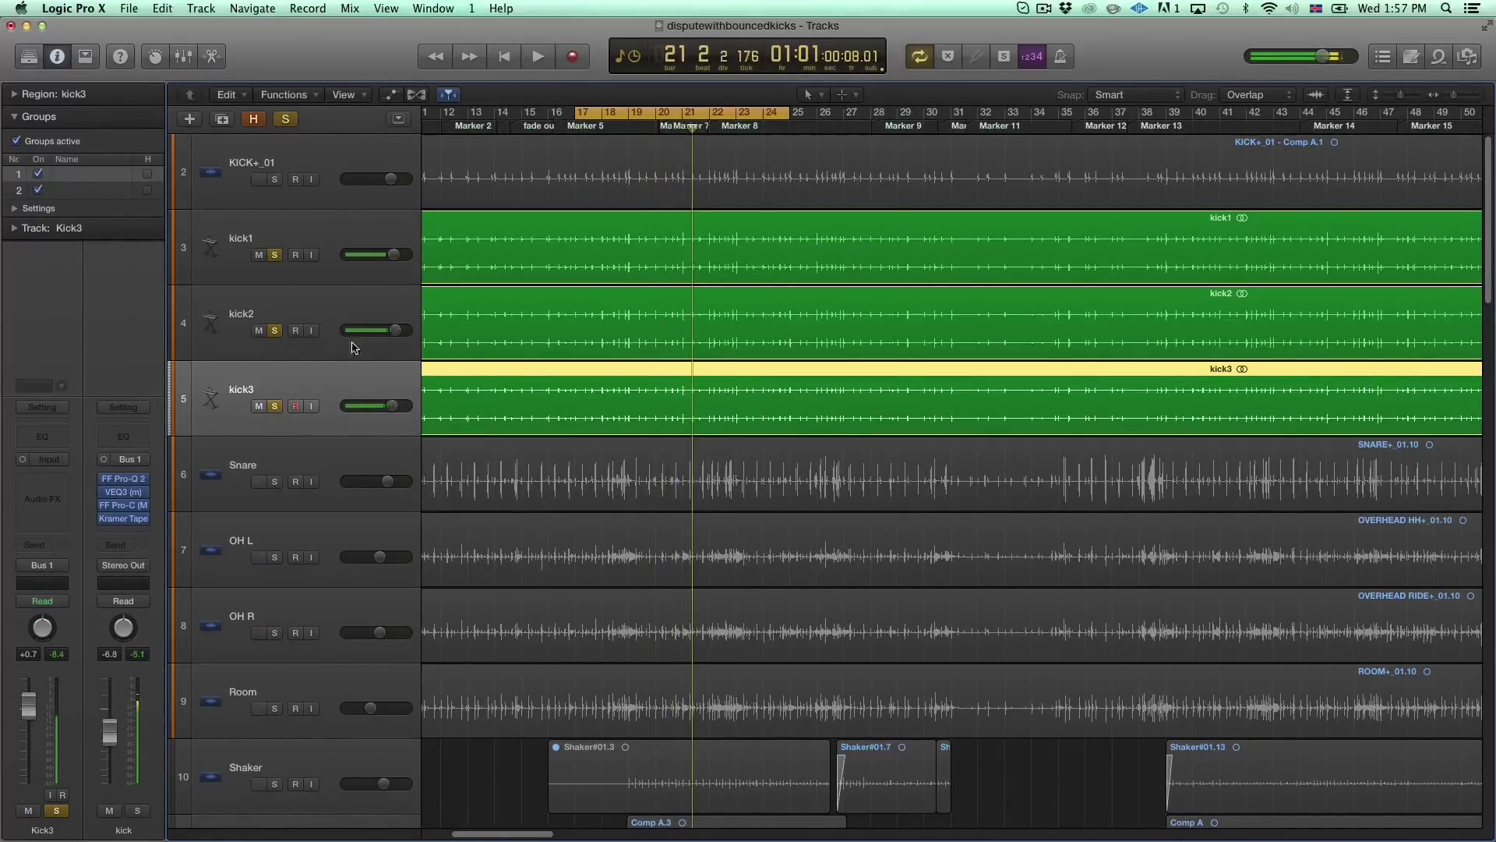
# Clear the solos on the kick tracks and solo the Snare track.
pyautogui.click(276, 331)
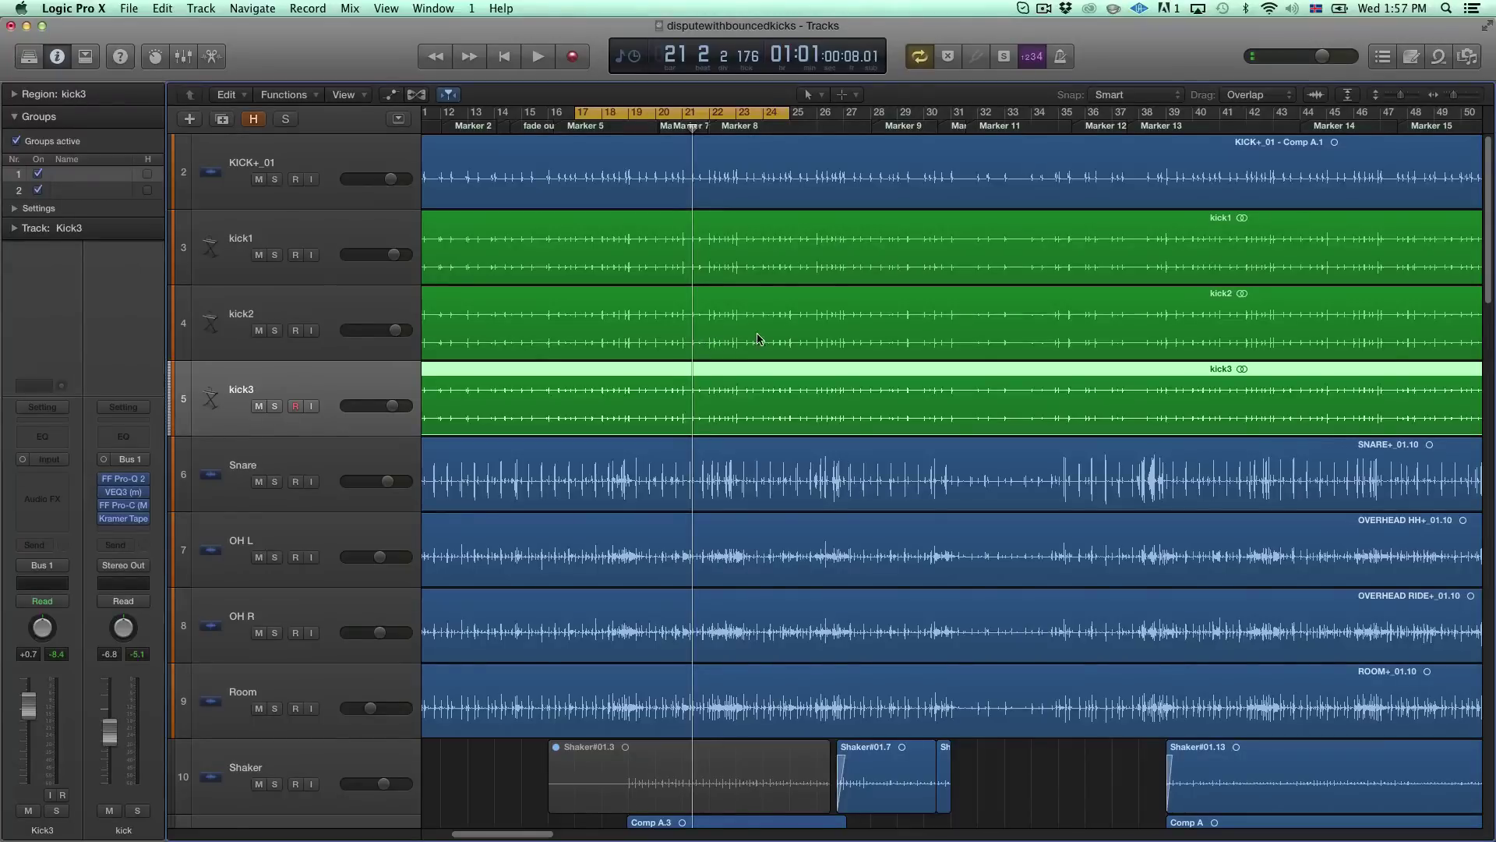
pyautogui.click(315, 468)
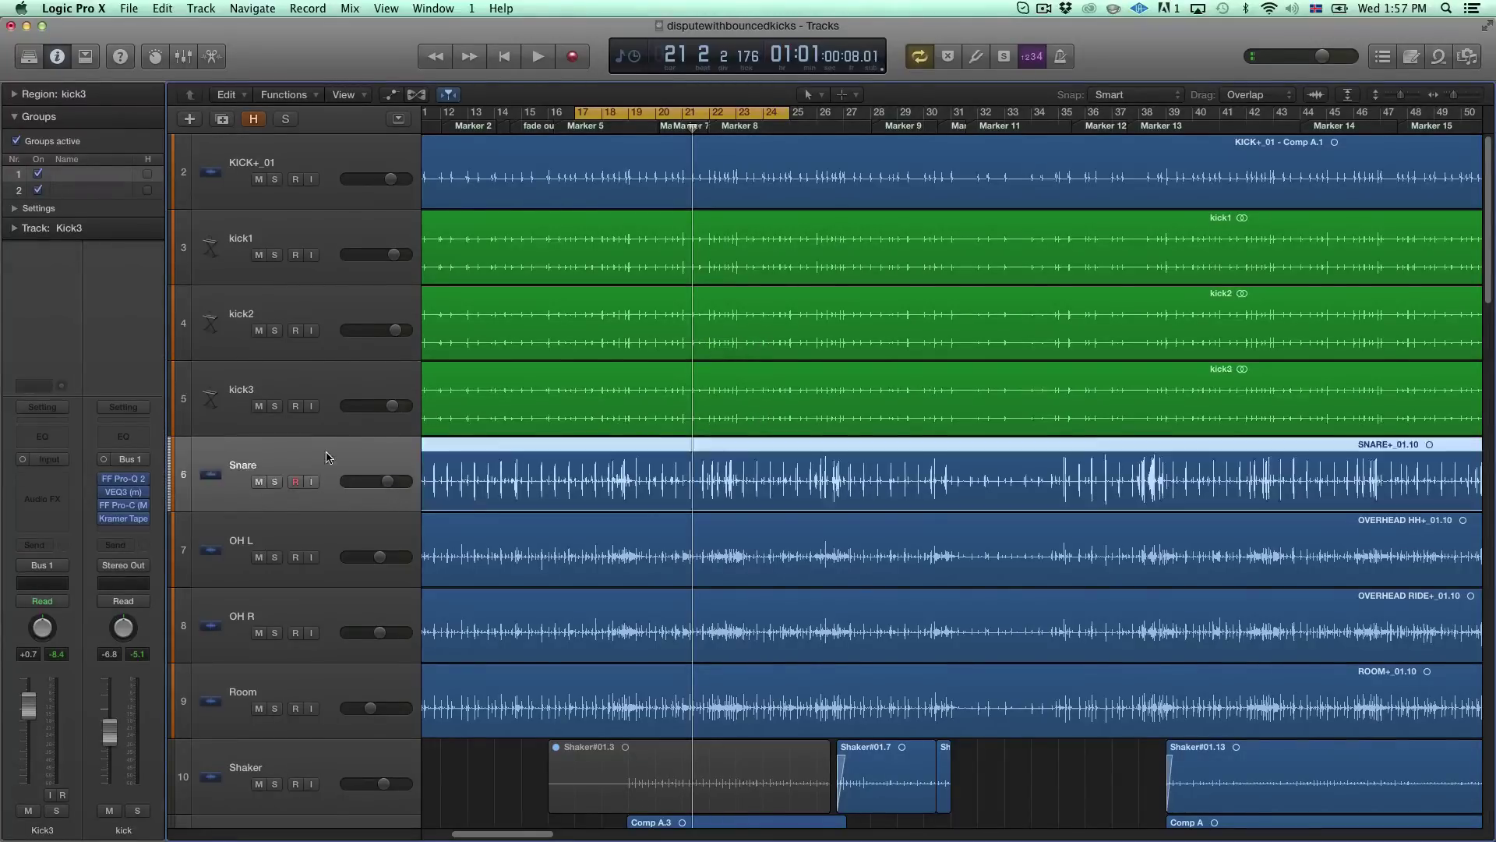
pyautogui.scroll(-2, 874, 415)
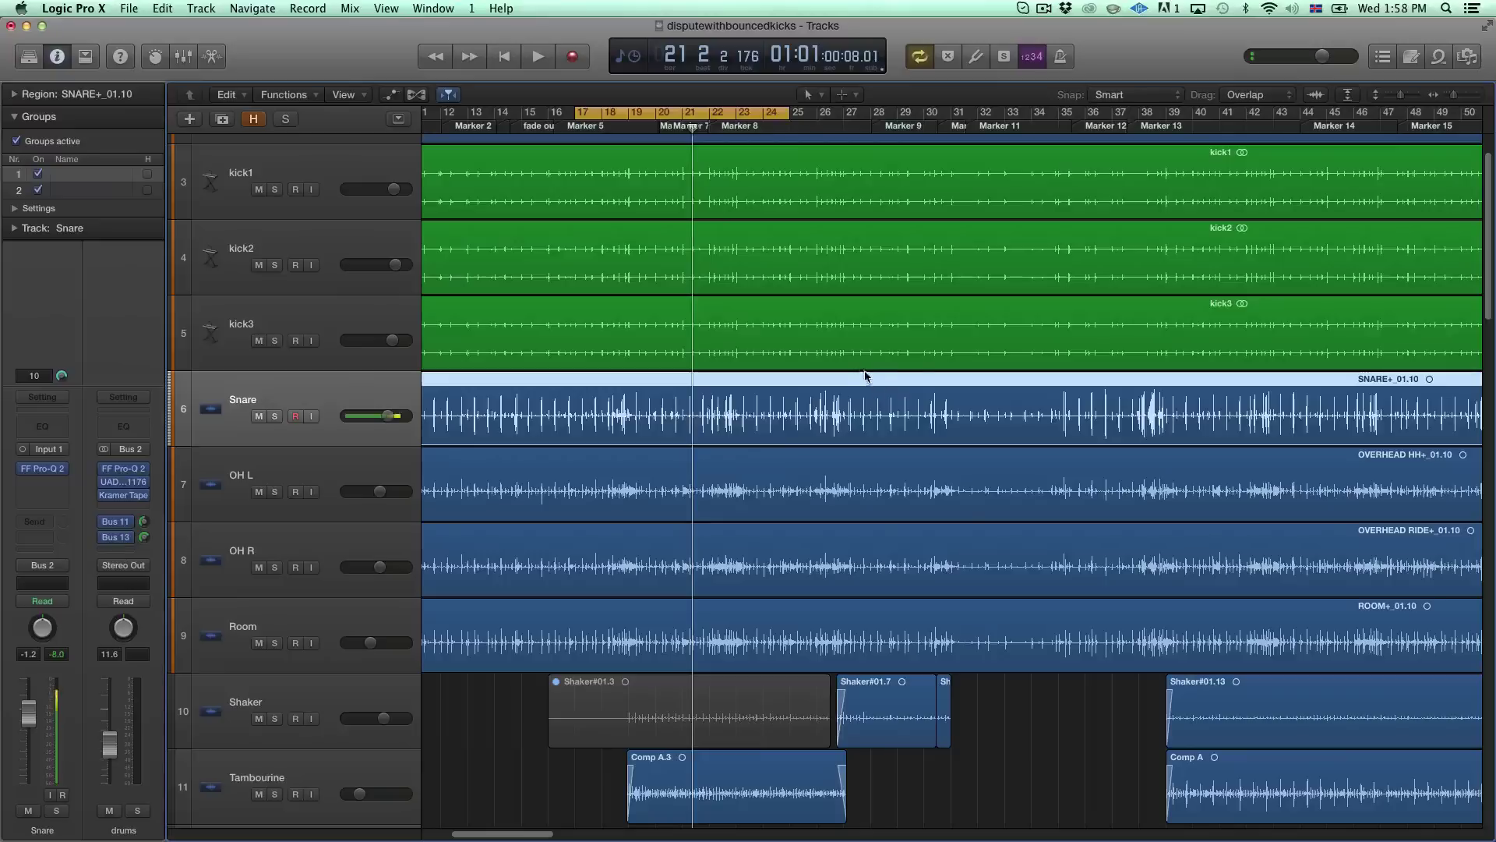
pyautogui.click(275, 416)
# Open the mixer and view the FF Pro-Q 2 equalizer settings on the drums bus.
pyautogui.press('super+2')
pyautogui.hscroll(20, 580, 515)
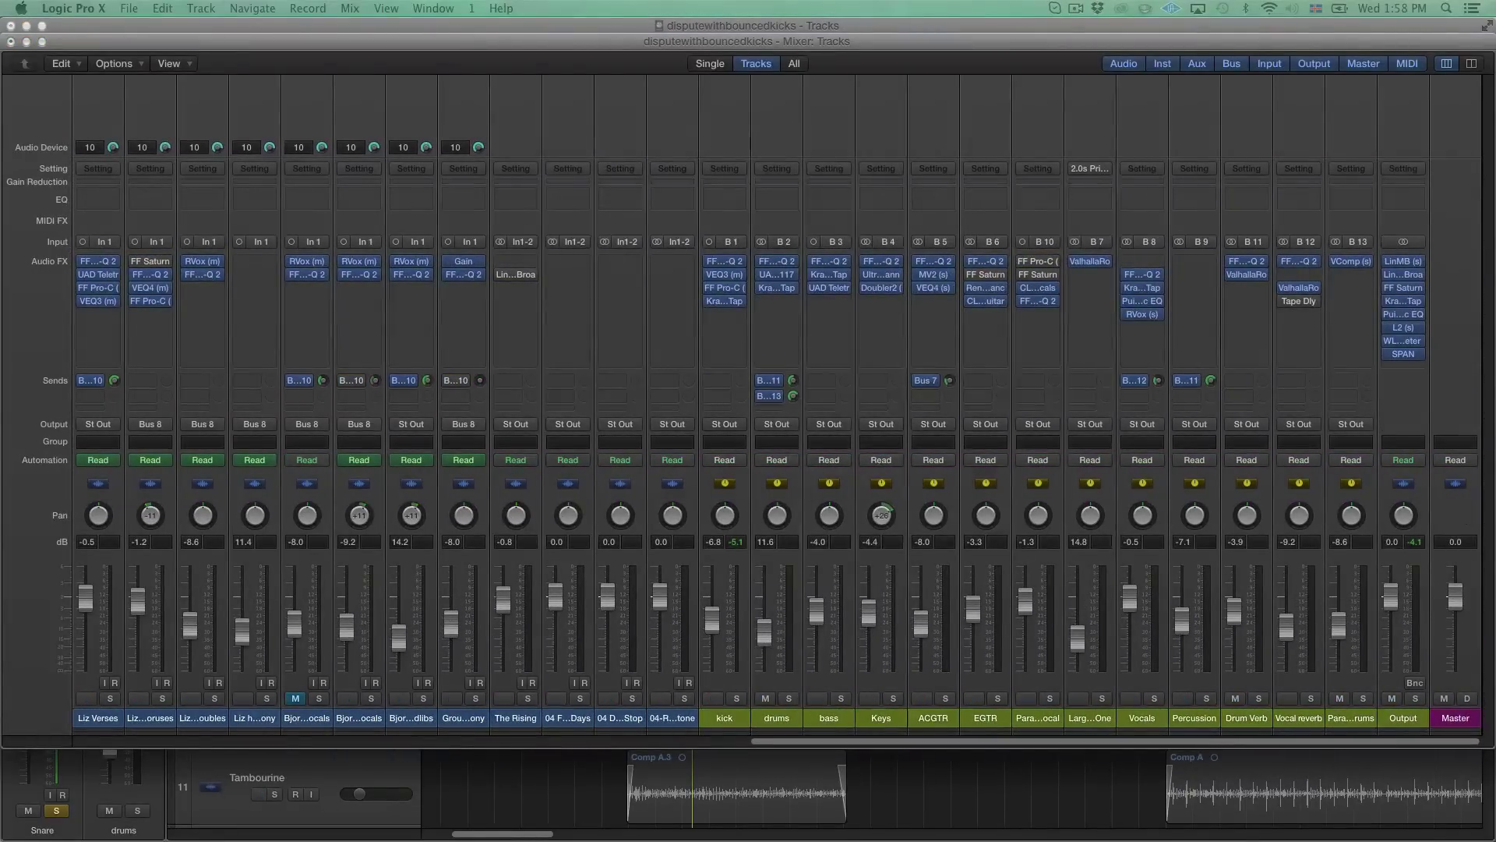
pyautogui.click(777, 261)
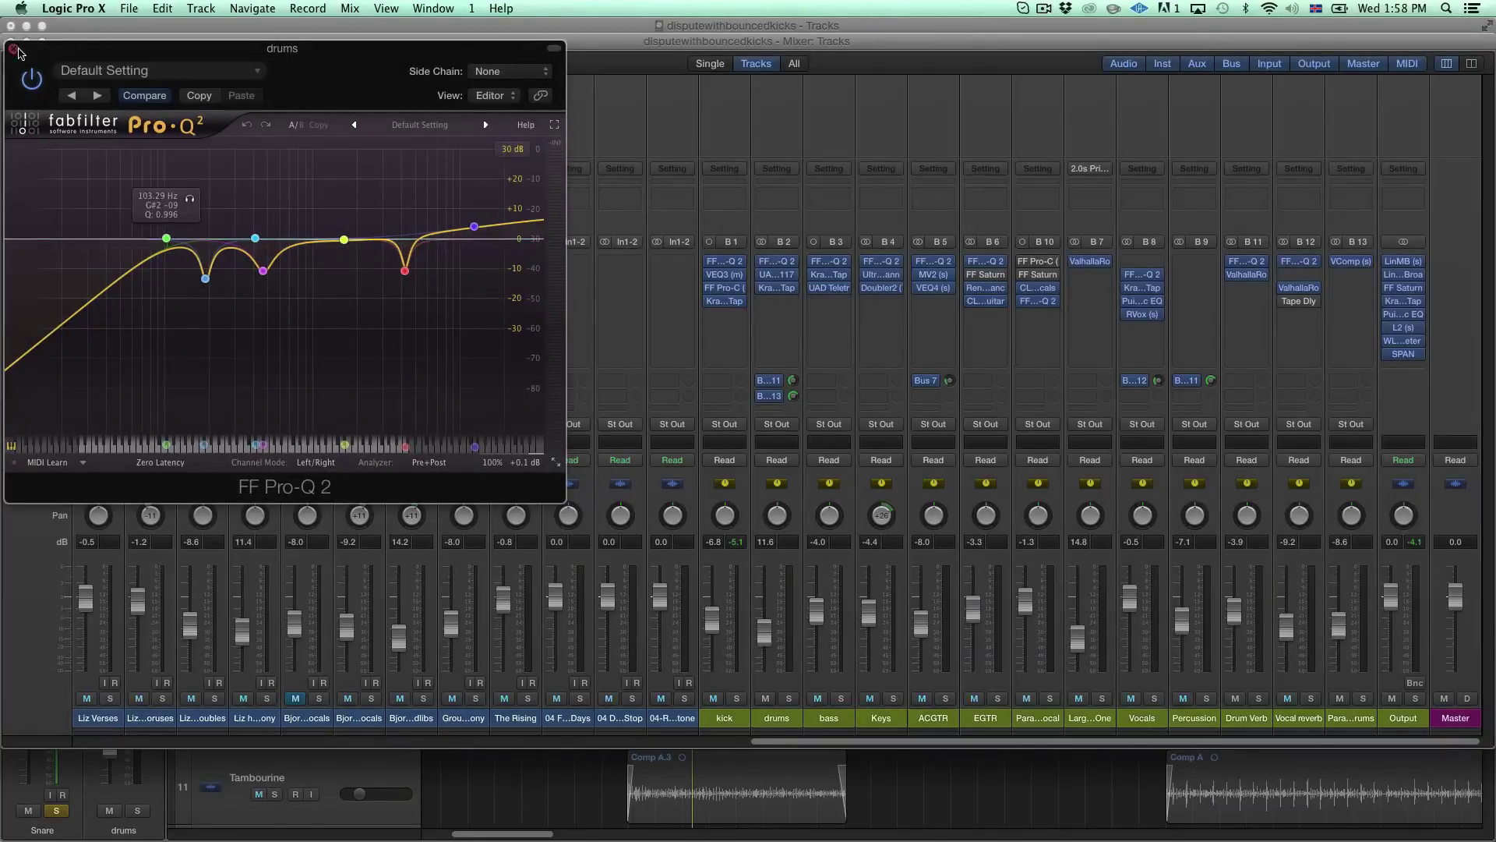
pyautogui.click(13, 48)
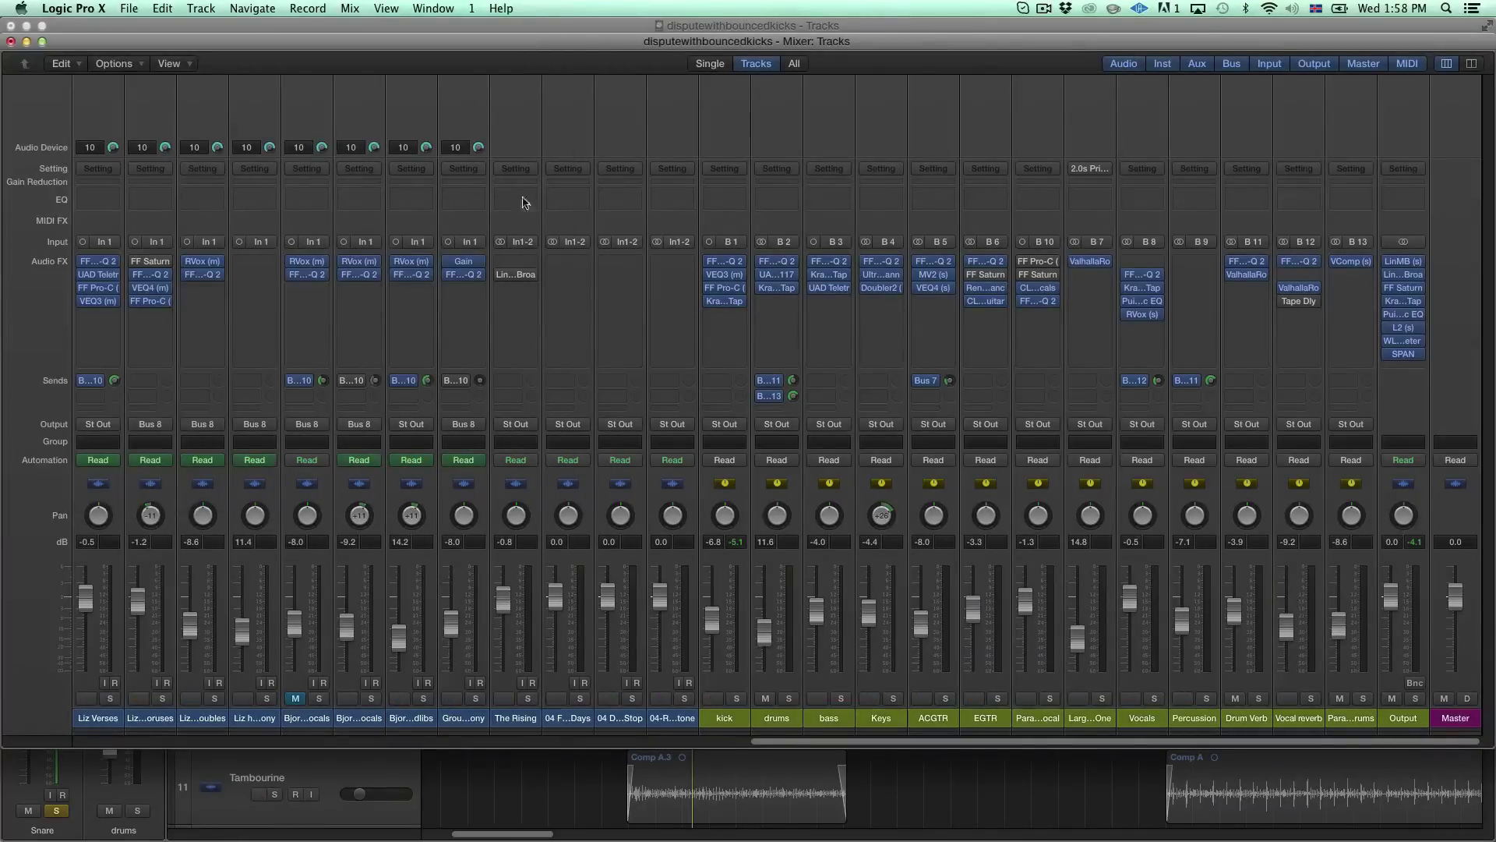
# View the UAD UA 1176LN Legacy and Kramer Tape plug-ins on the drums bus, and close both windows.
pyautogui.click(777, 275)
pyautogui.moveTo(665, 136); pyautogui.dragTo(531, 117)
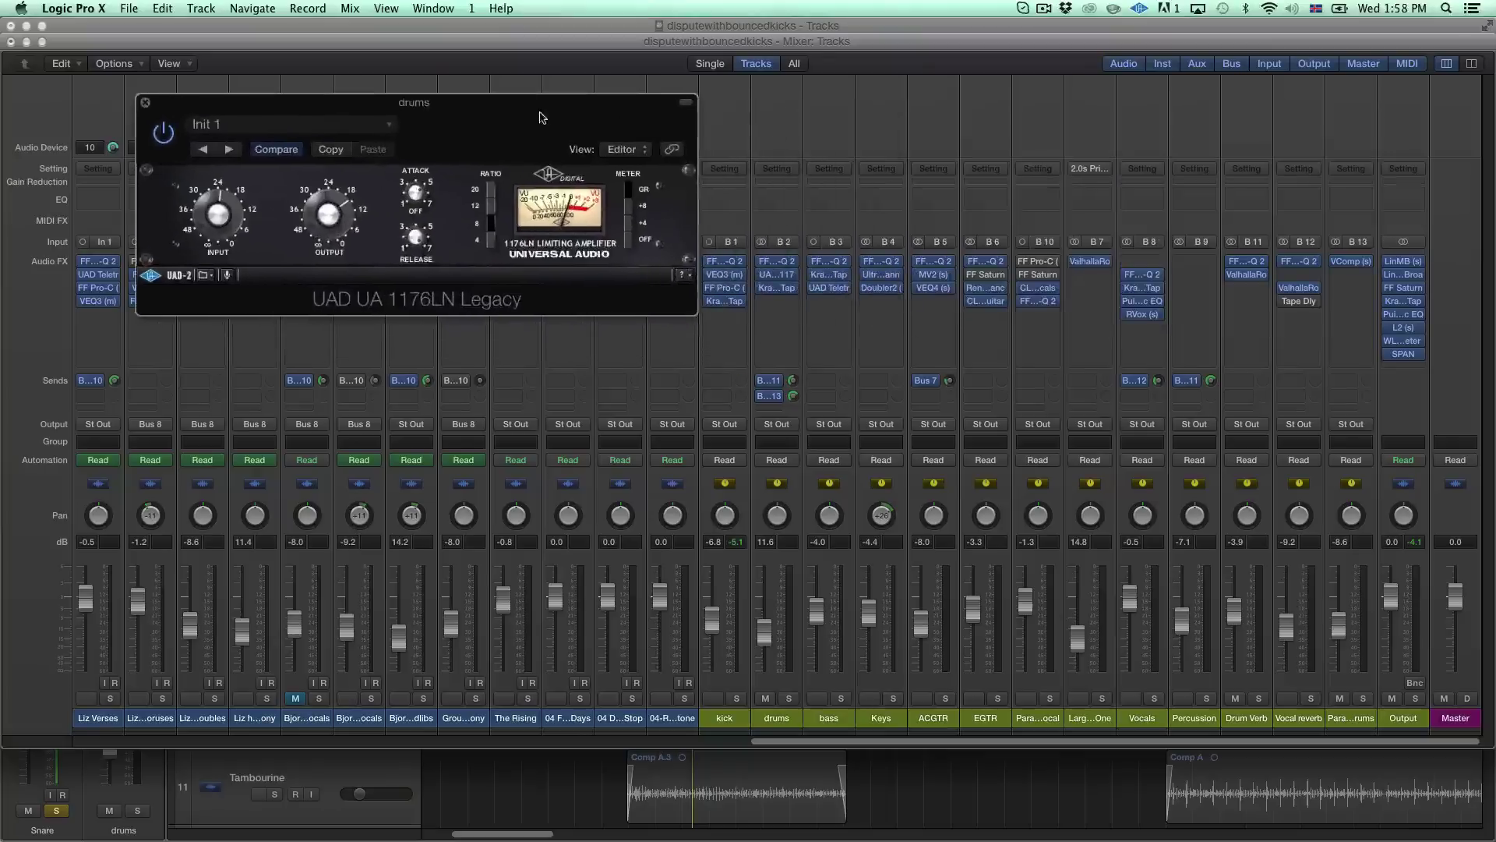
pyautogui.click(777, 288)
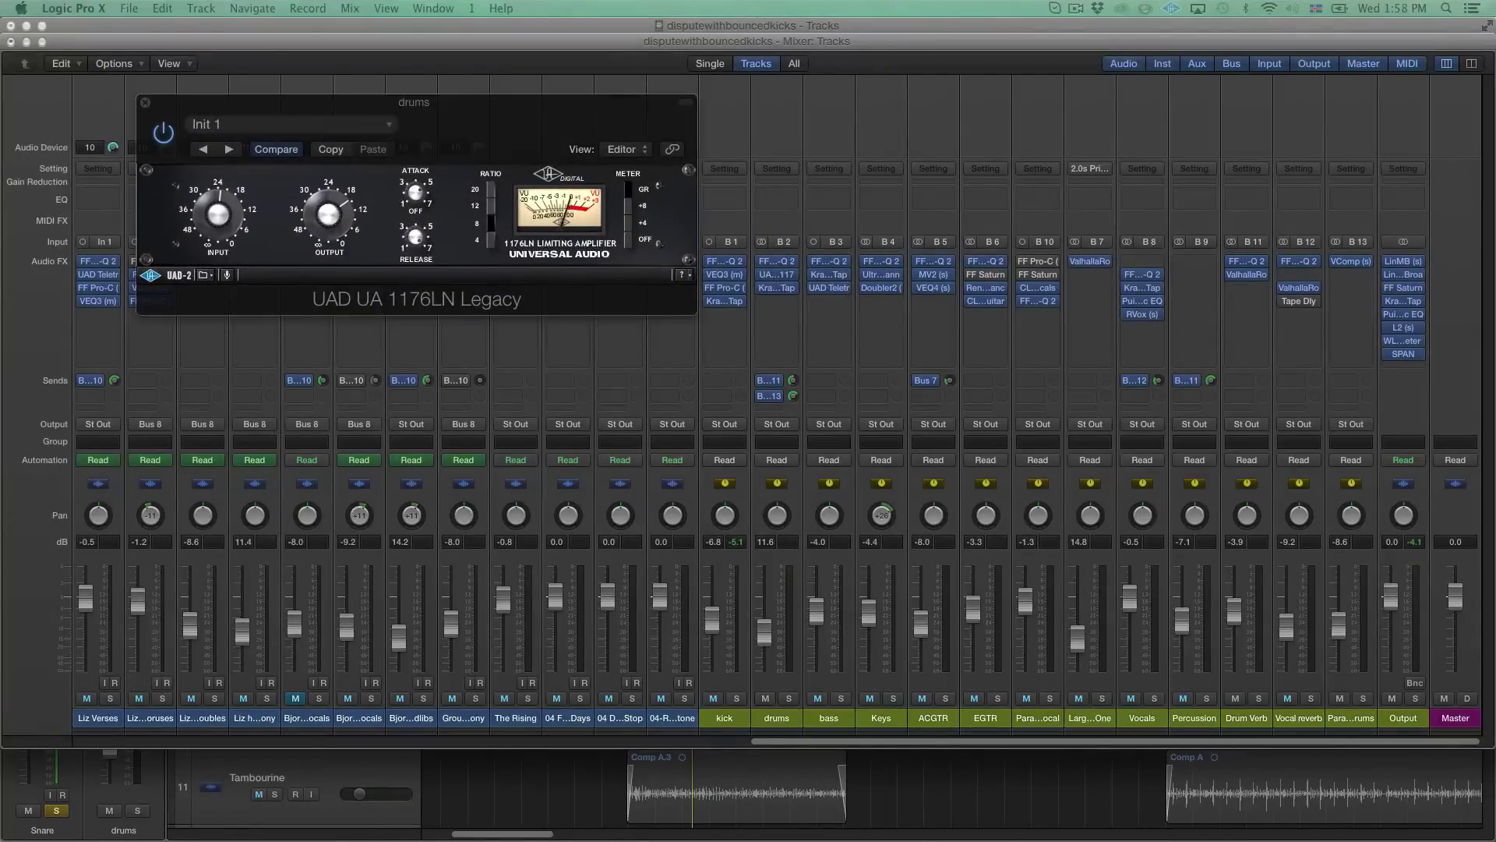
pyautogui.moveTo(1085, 64); pyautogui.dragTo(1028, 62)
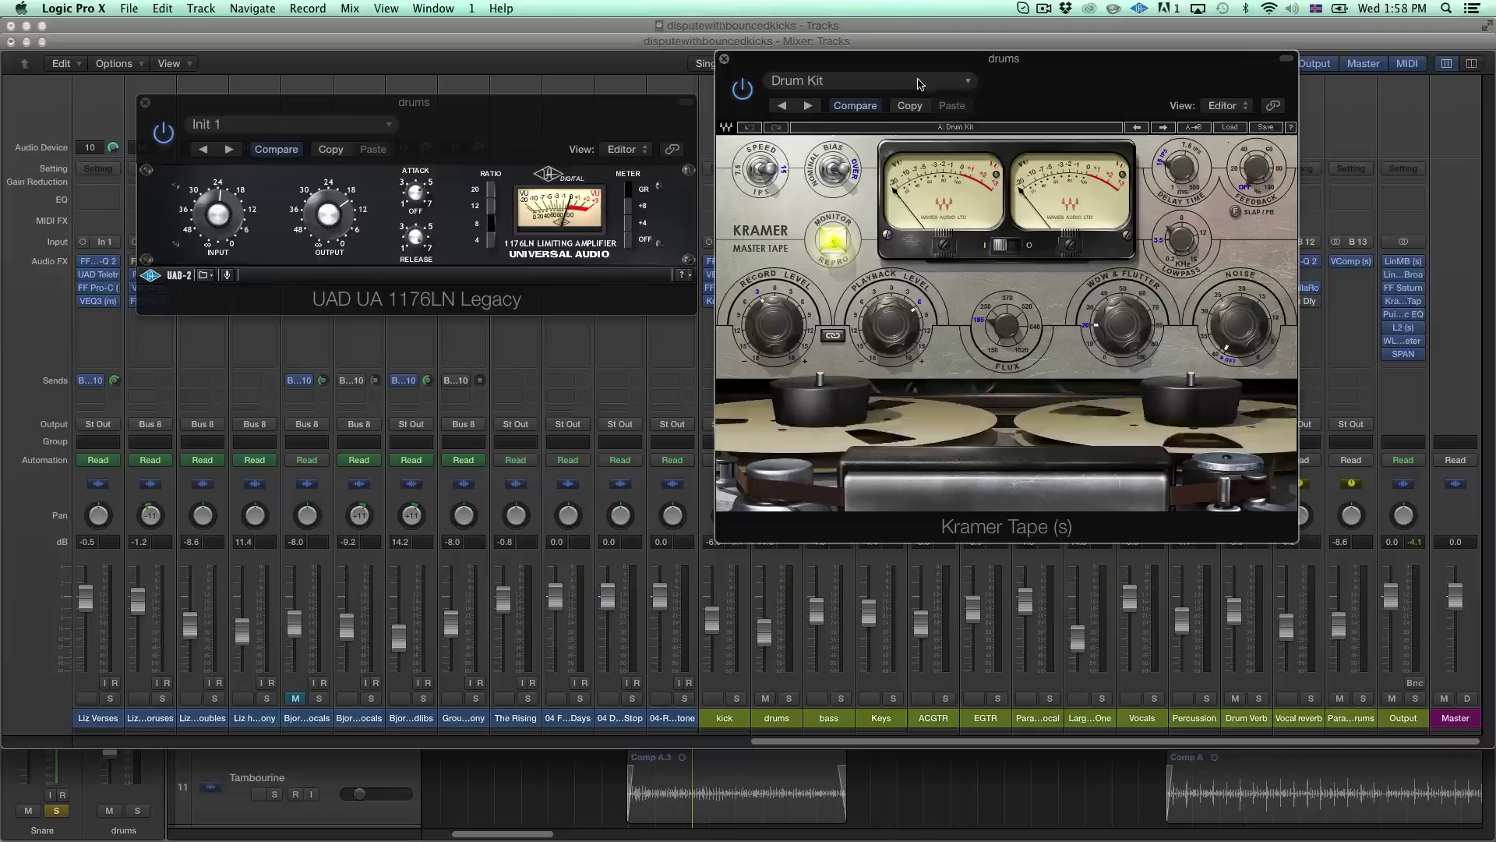
pyautogui.click(723, 59)
pyautogui.click(145, 102)
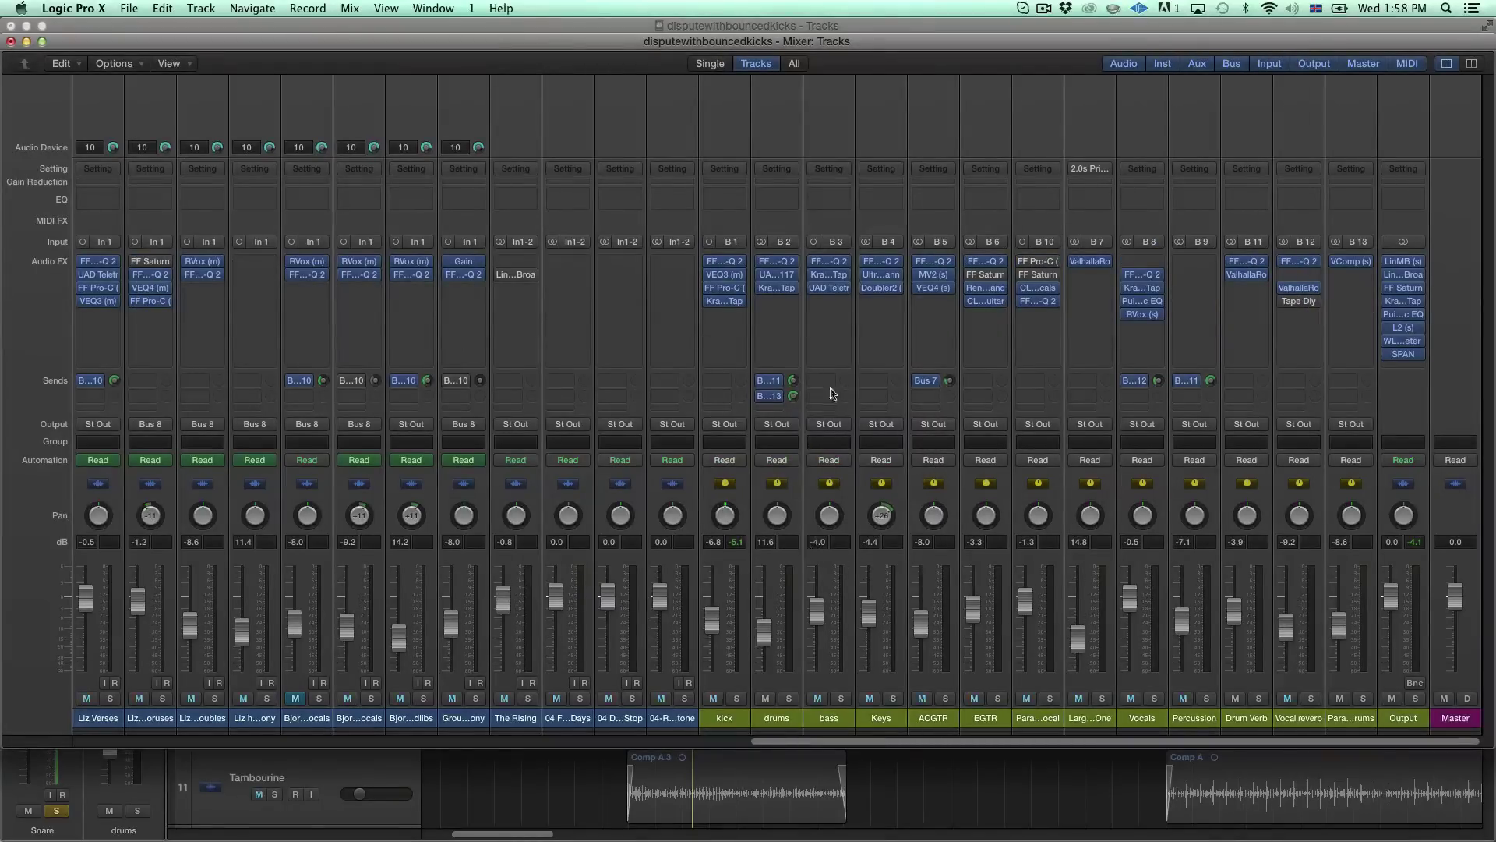
# Bypass the insert plug-ins on the drums bus and view the Snare channel's FF Pro-Q 2 settings.
pyautogui.moveTo(761, 274)
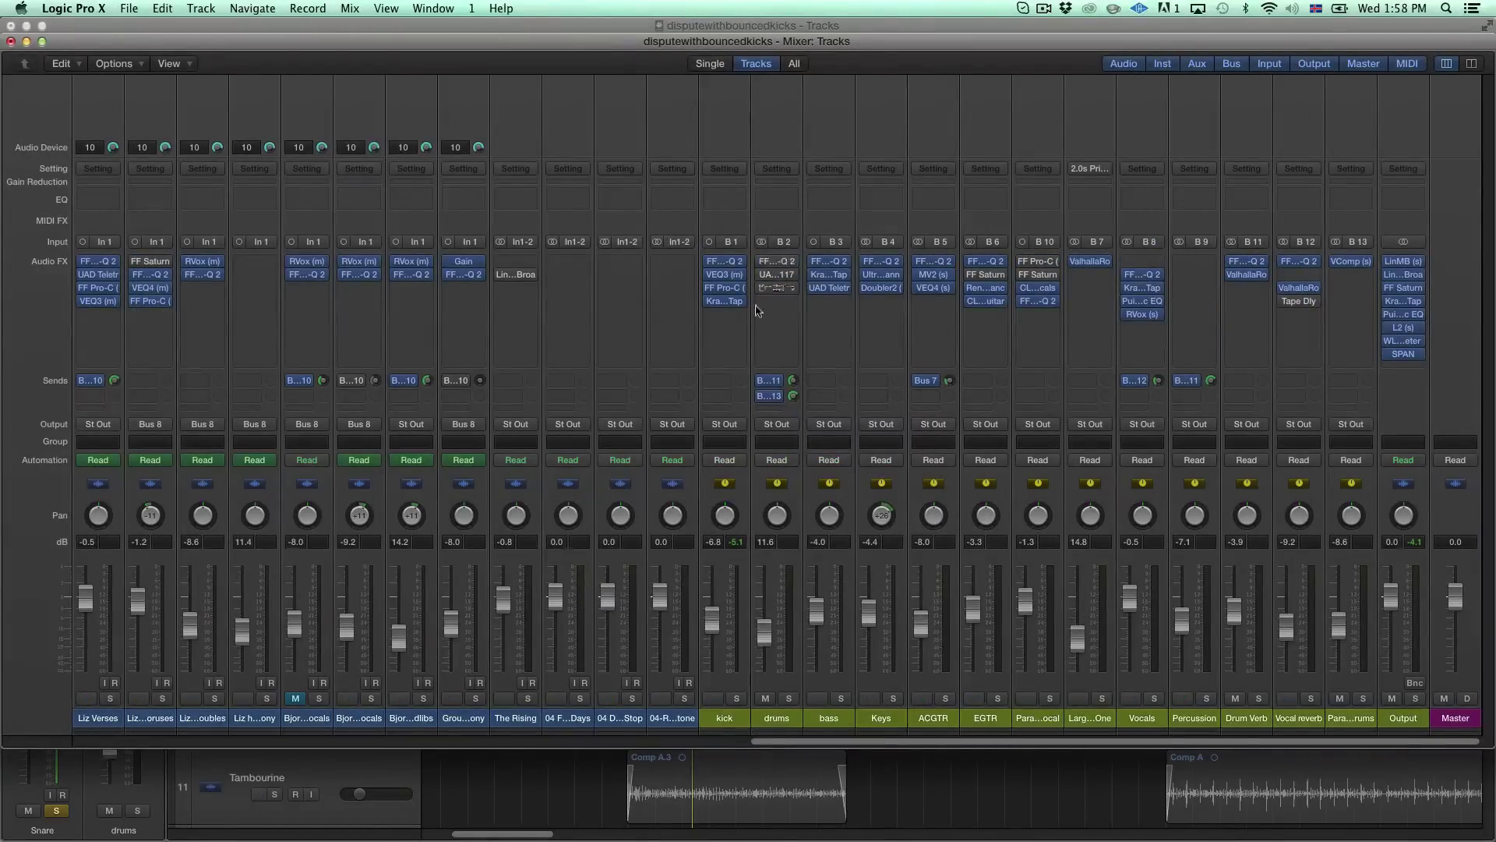
pyautogui.hscroll(-15, 754, 381)
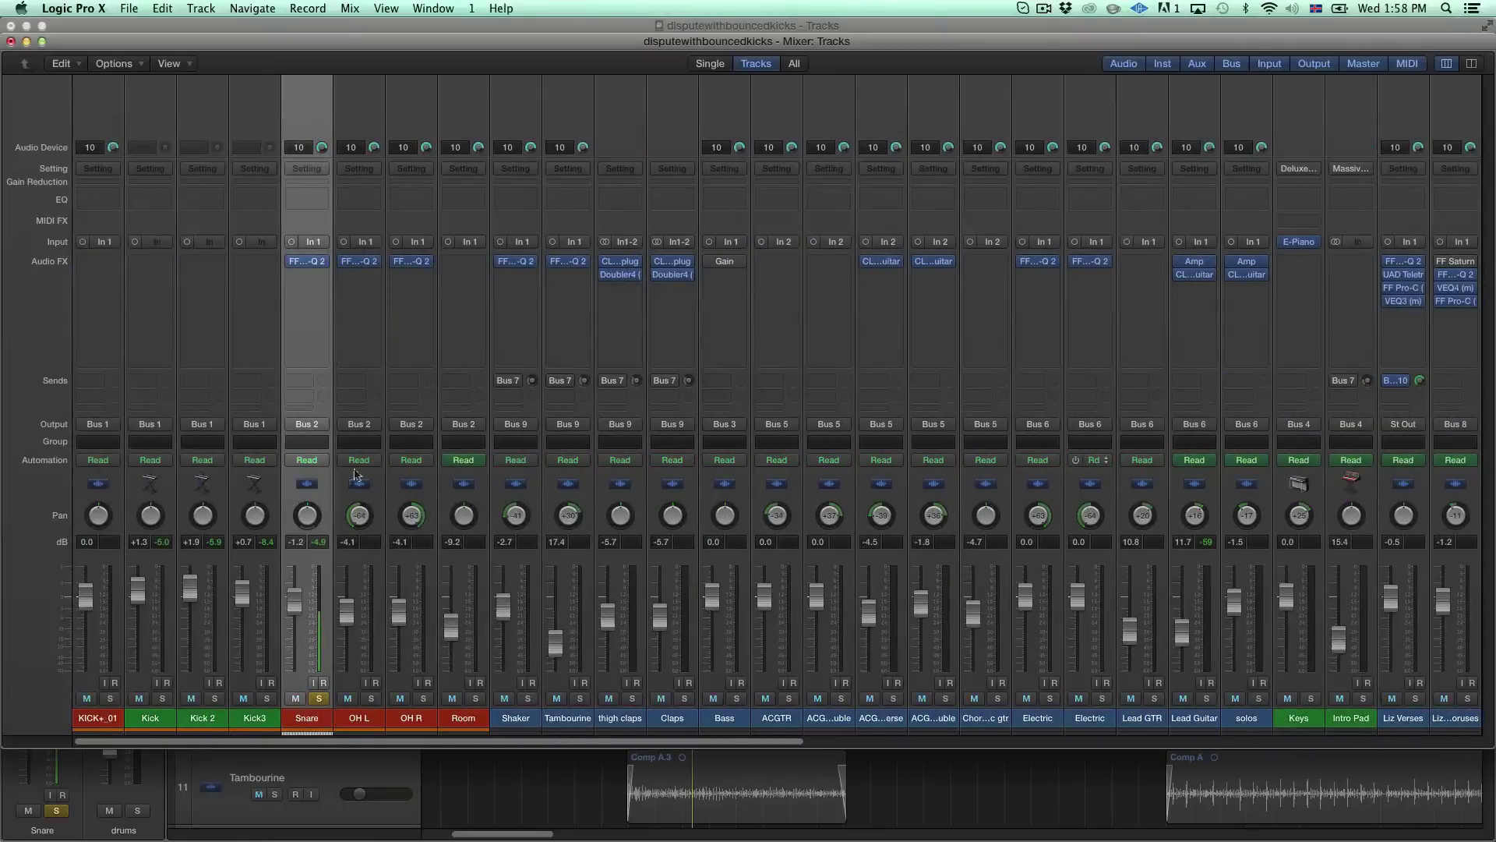
pyautogui.click(306, 261)
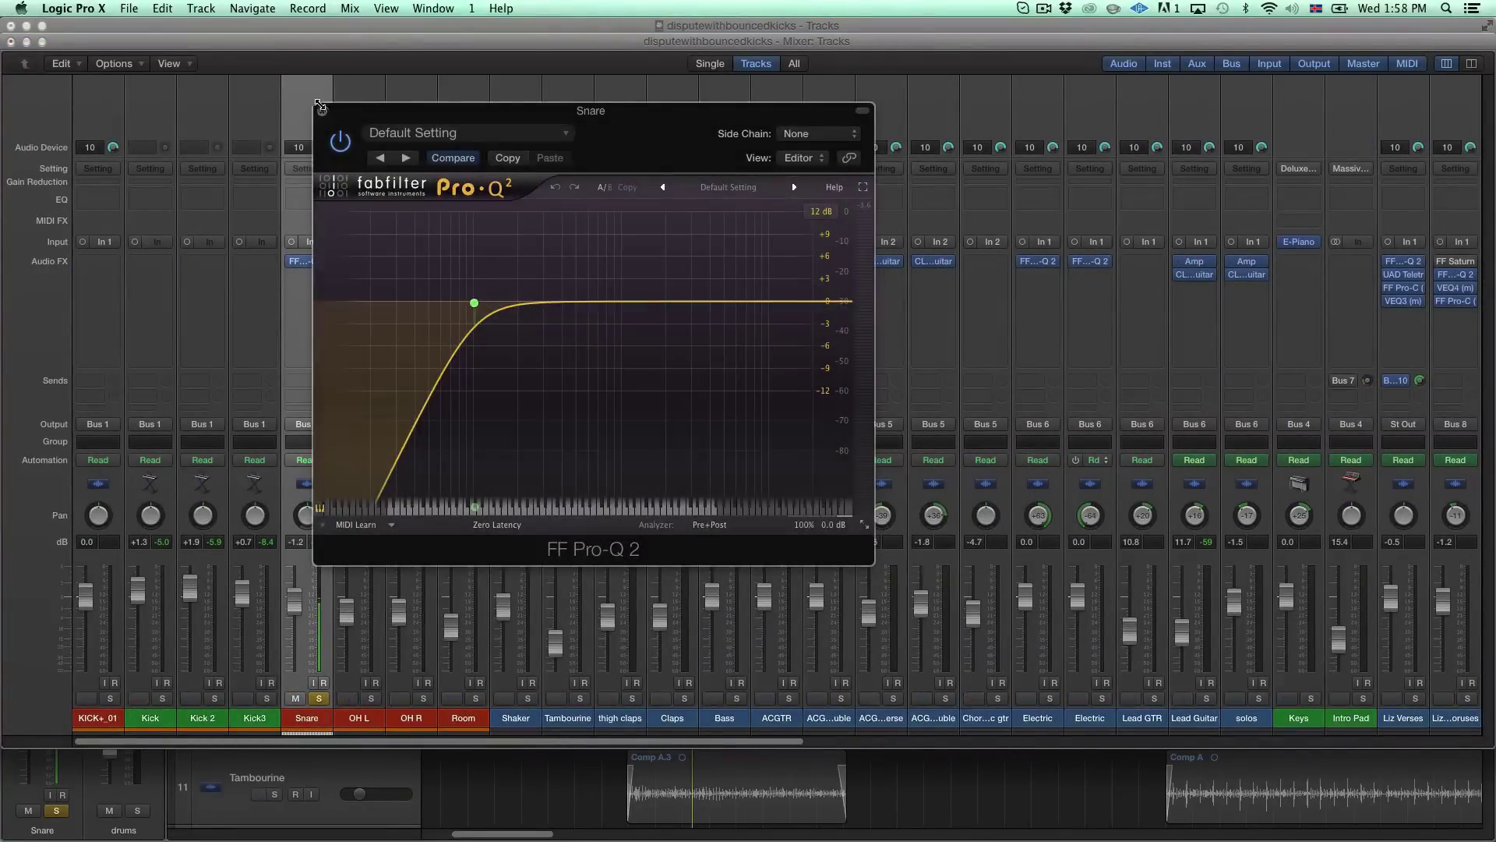
pyautogui.click(322, 112)
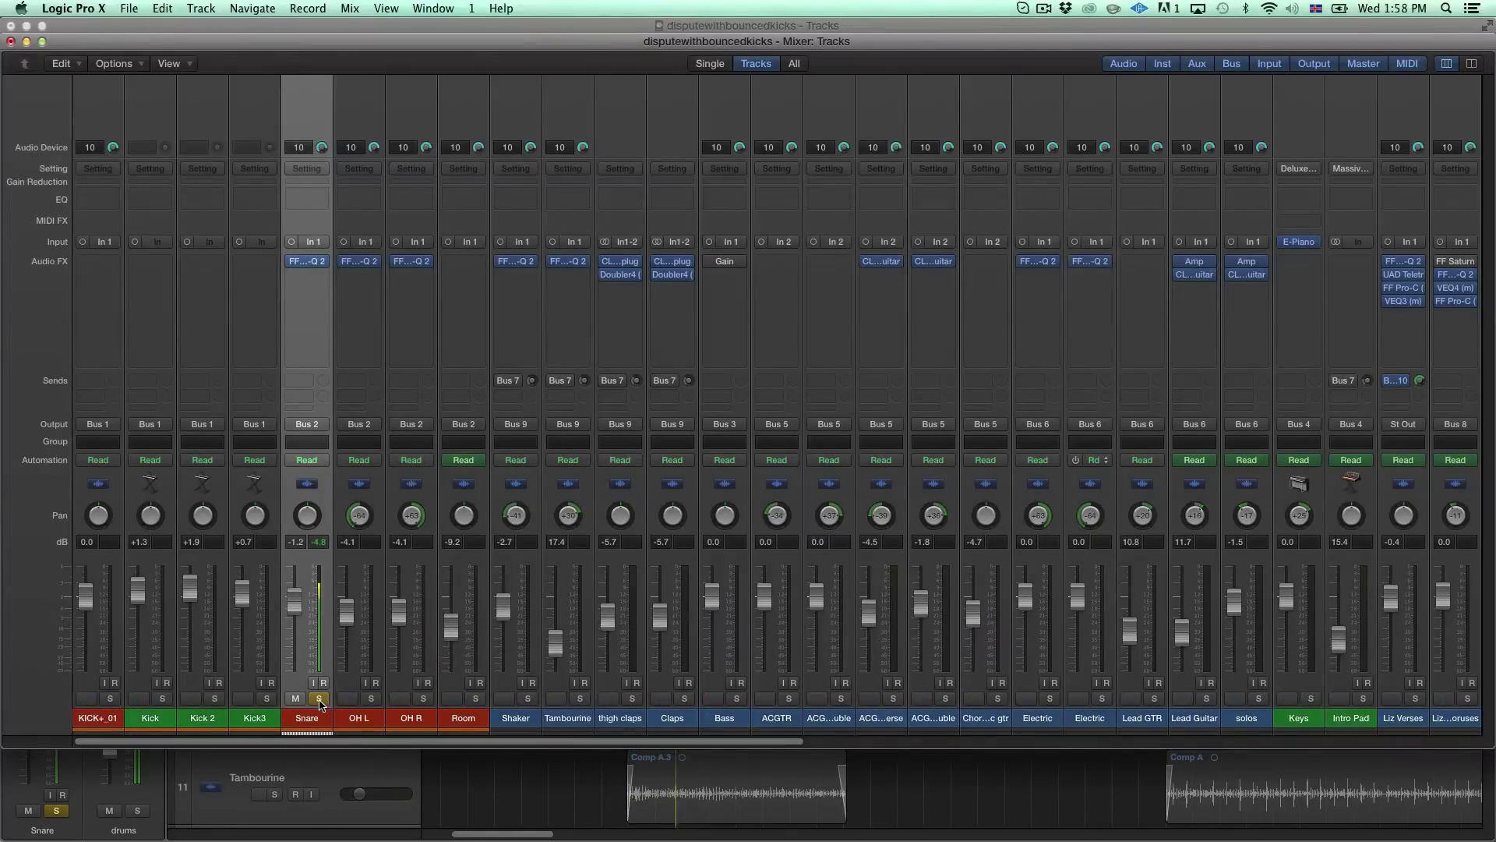
# Clear the solo on the Snare track and solo the kick and drums buses.
pyautogui.click(320, 699)
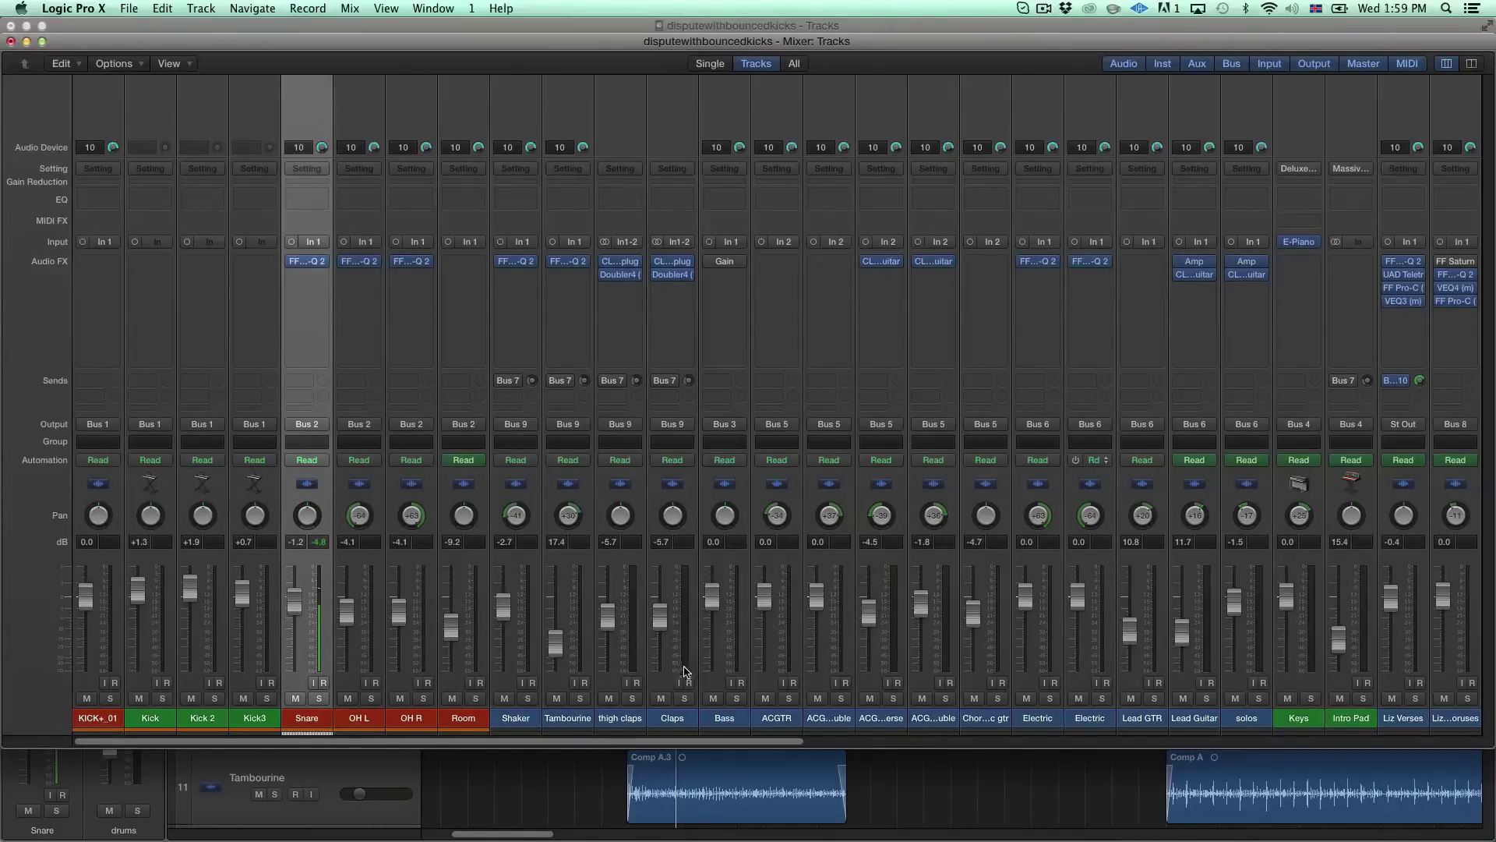
pyautogui.hscroll(5, 980, 668)
pyautogui.hscroll(5, 966, 668)
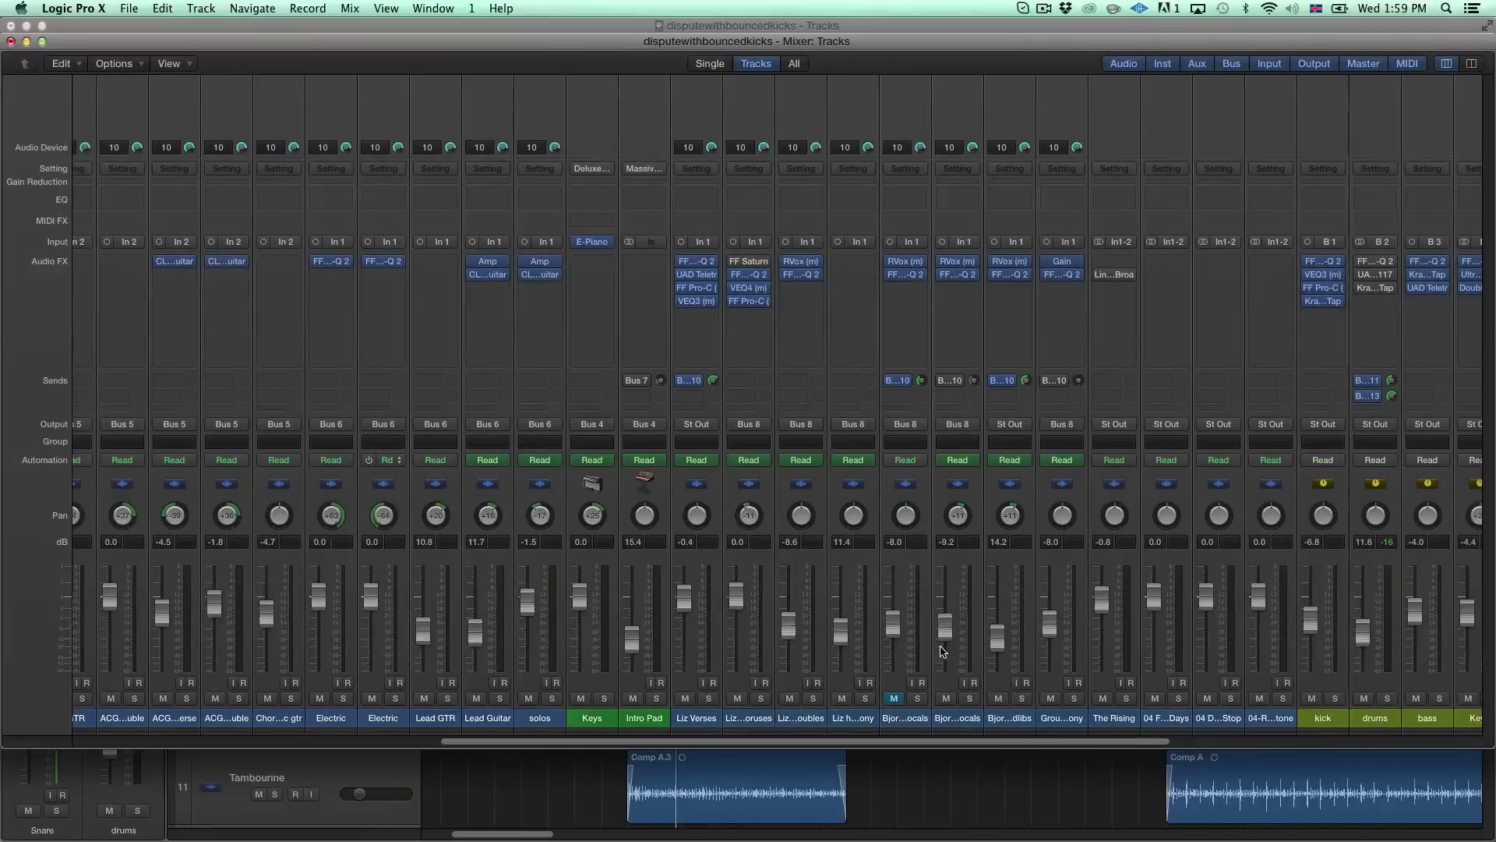
pyautogui.hscroll(8, 946, 656)
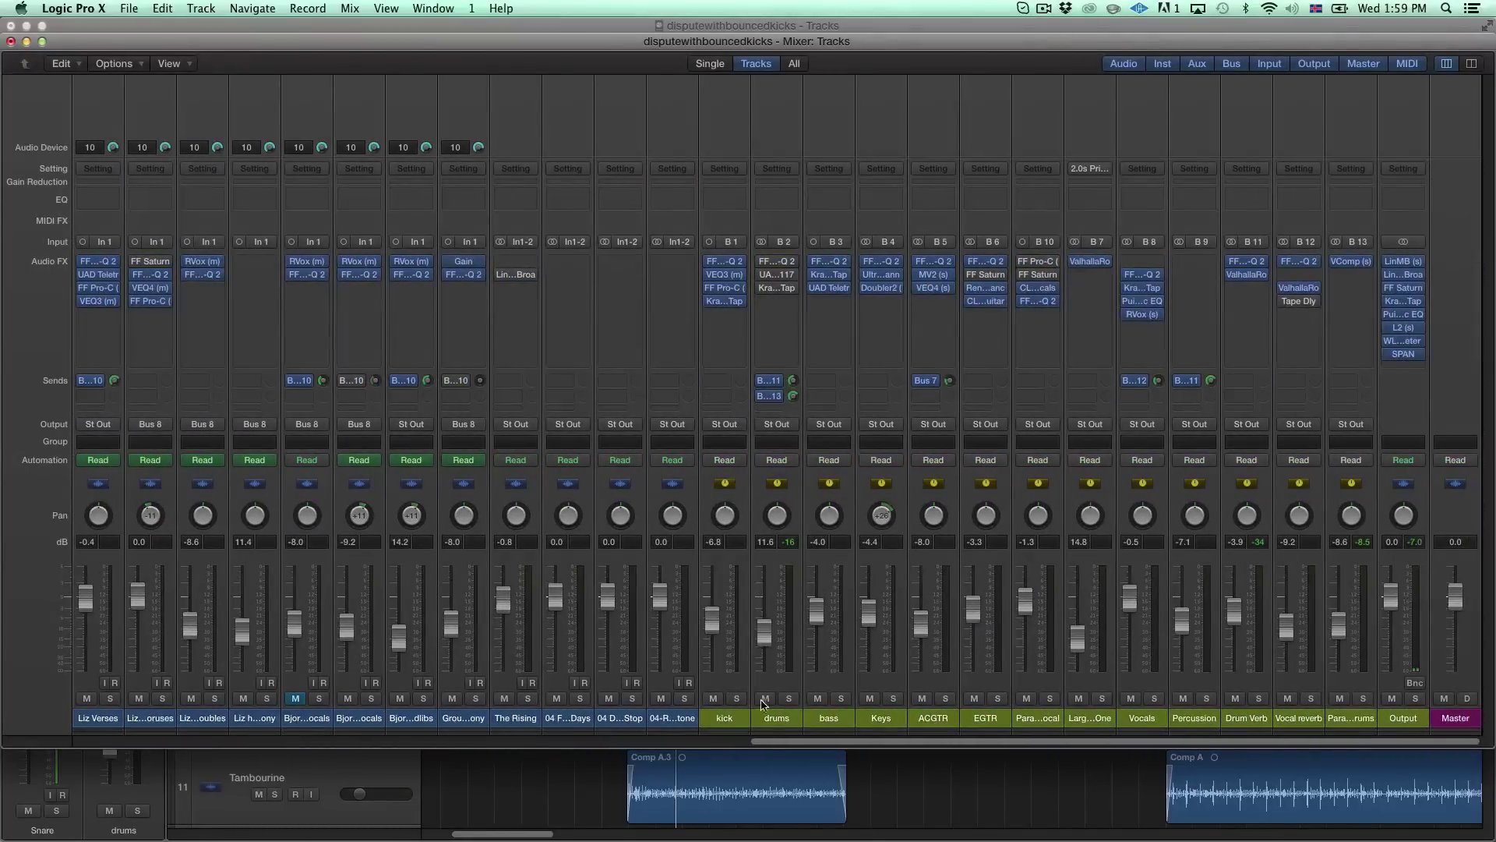
pyautogui.click(738, 699)
pyautogui.click(787, 699)
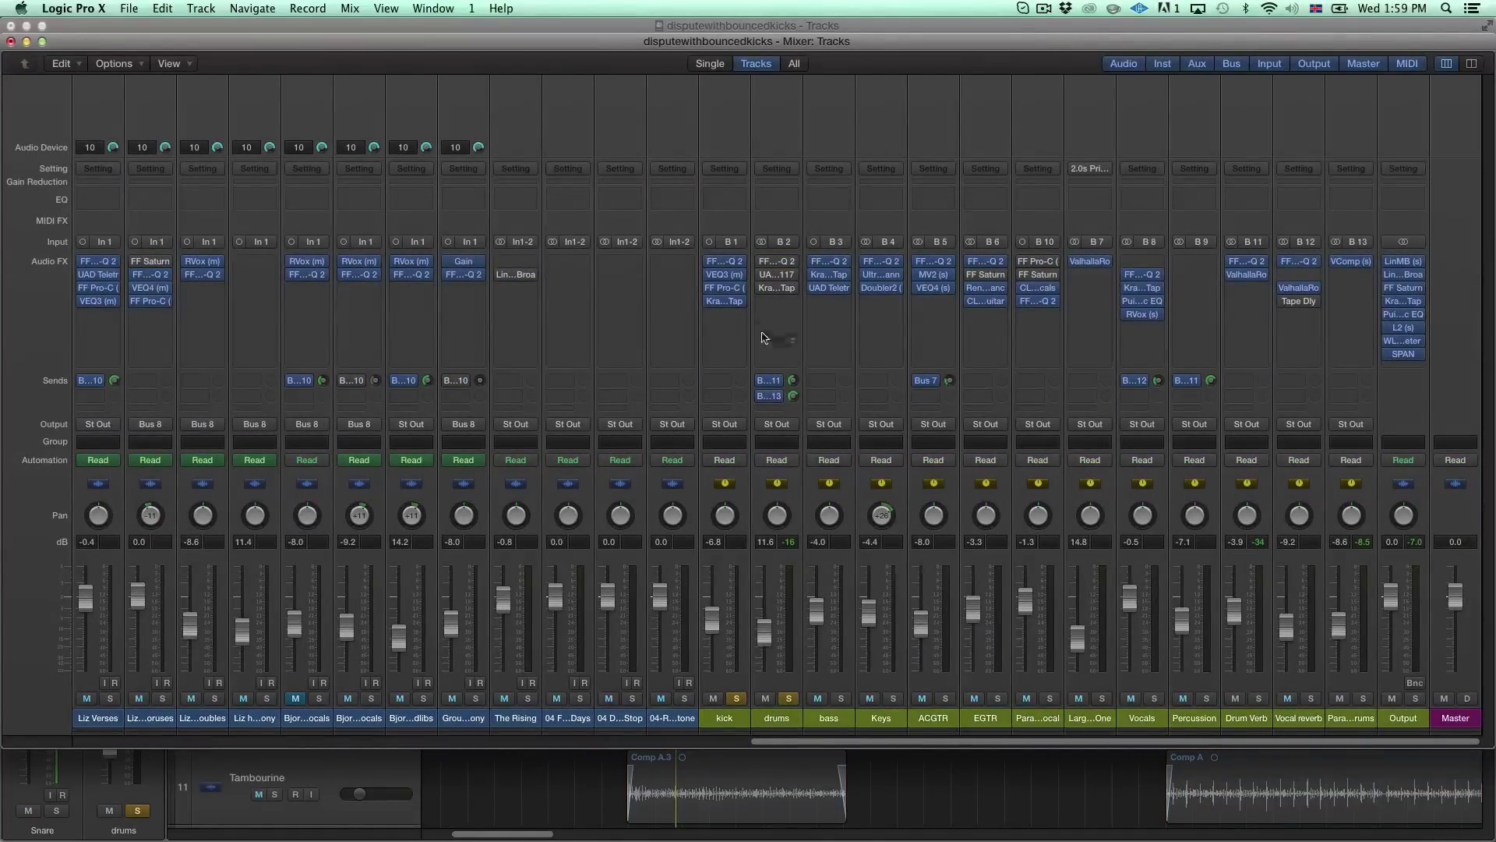
# Bypass the four insert plug-ins on the kick bus.
pyautogui.click(710, 261)
pyautogui.click(710, 274)
pyautogui.click(710, 287)
pyautogui.click(709, 300)
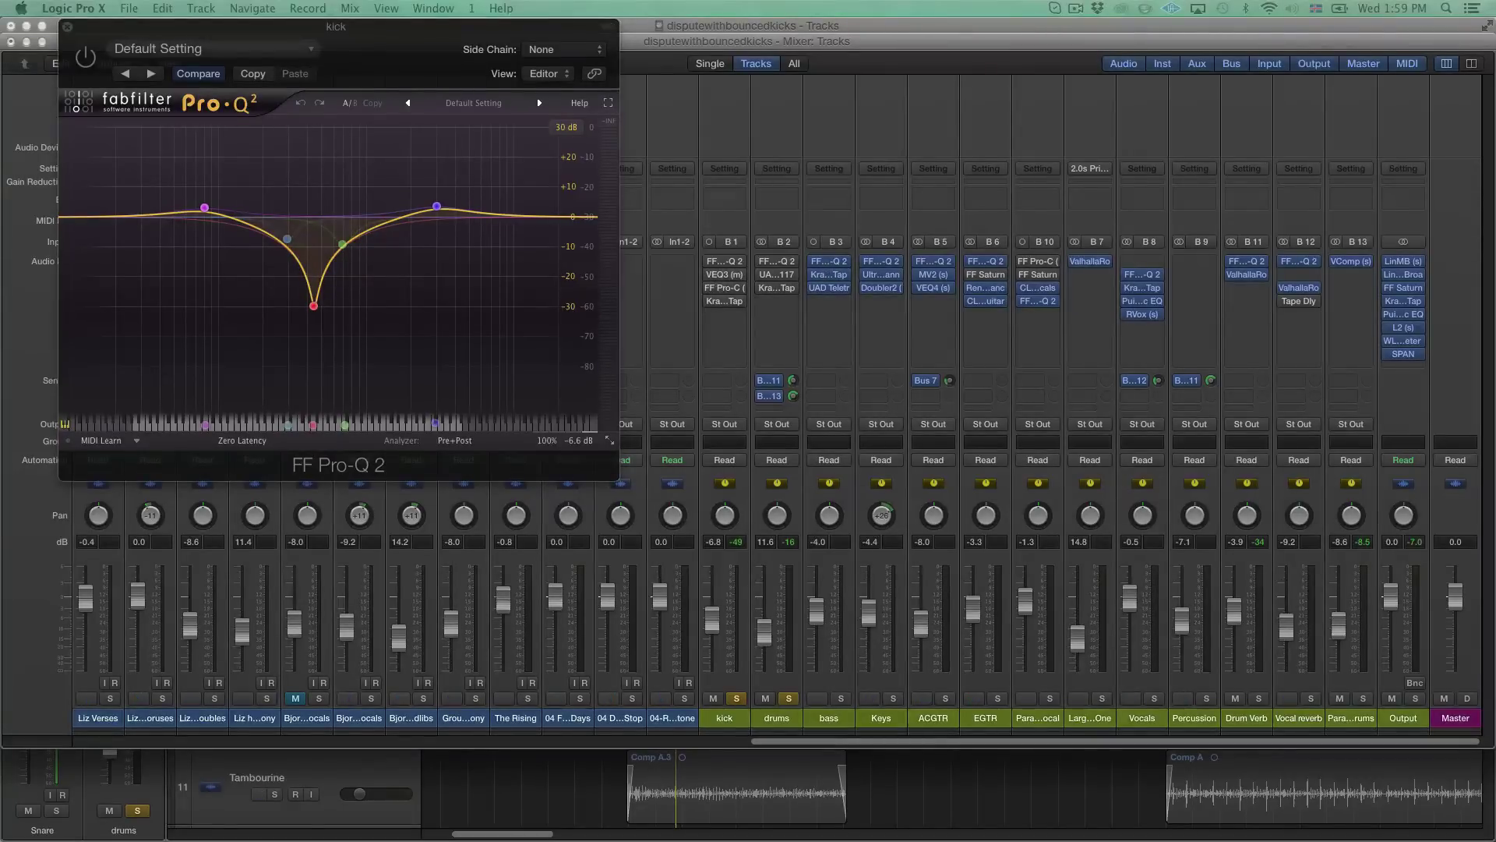
# View the VEQ3 settings on the kick bus alongside the FF Pro-Q 2 equalizer curve.
pyautogui.click(725, 274)
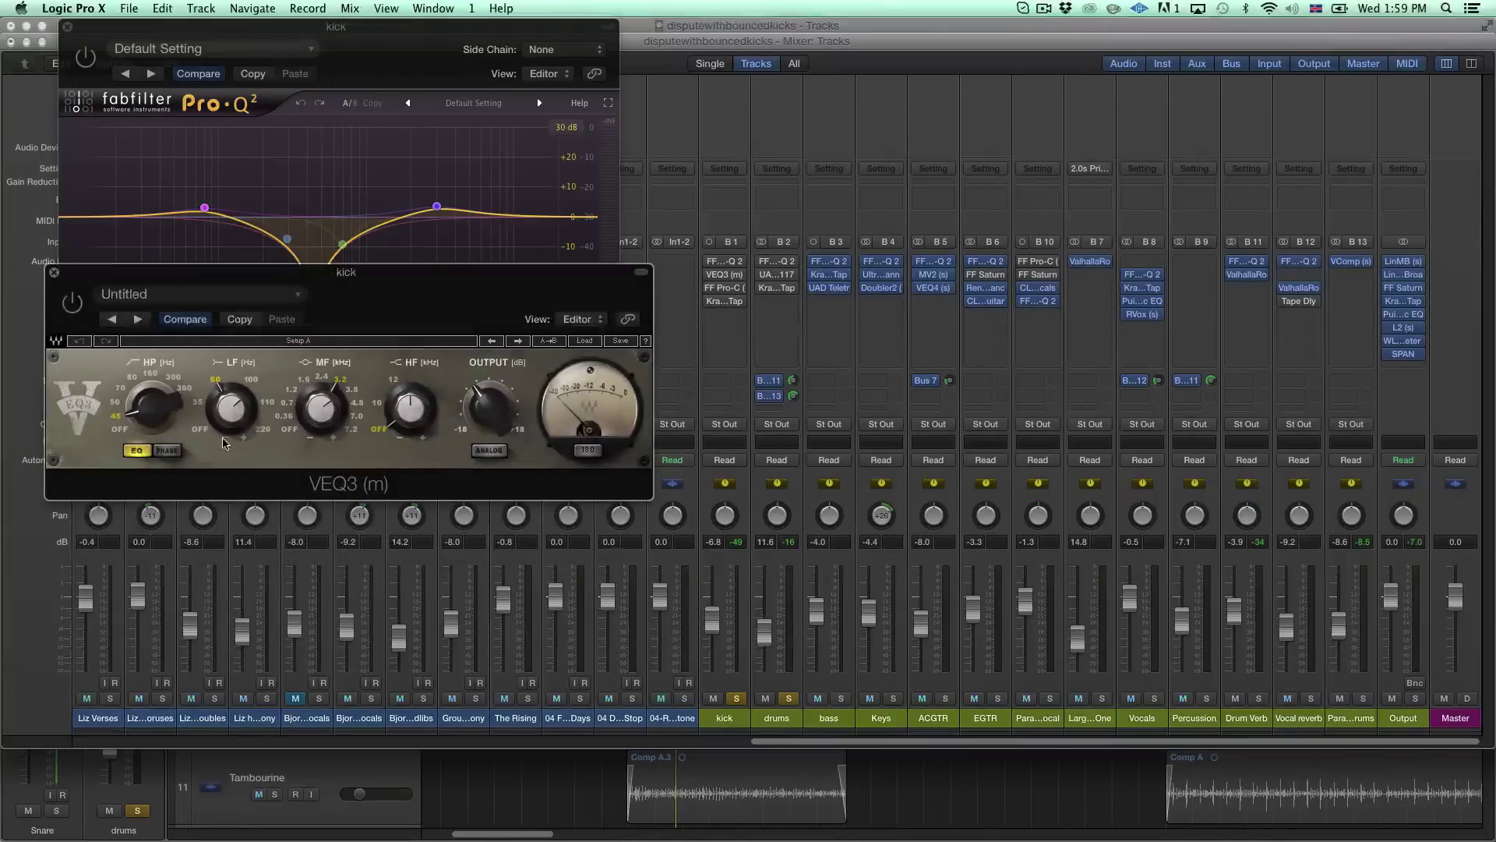
pyautogui.moveTo(368, 277)
pyautogui.mouseDown()
pyautogui.moveTo(368, 331)
pyautogui.moveTo(362, 258)
pyautogui.mouseUp()
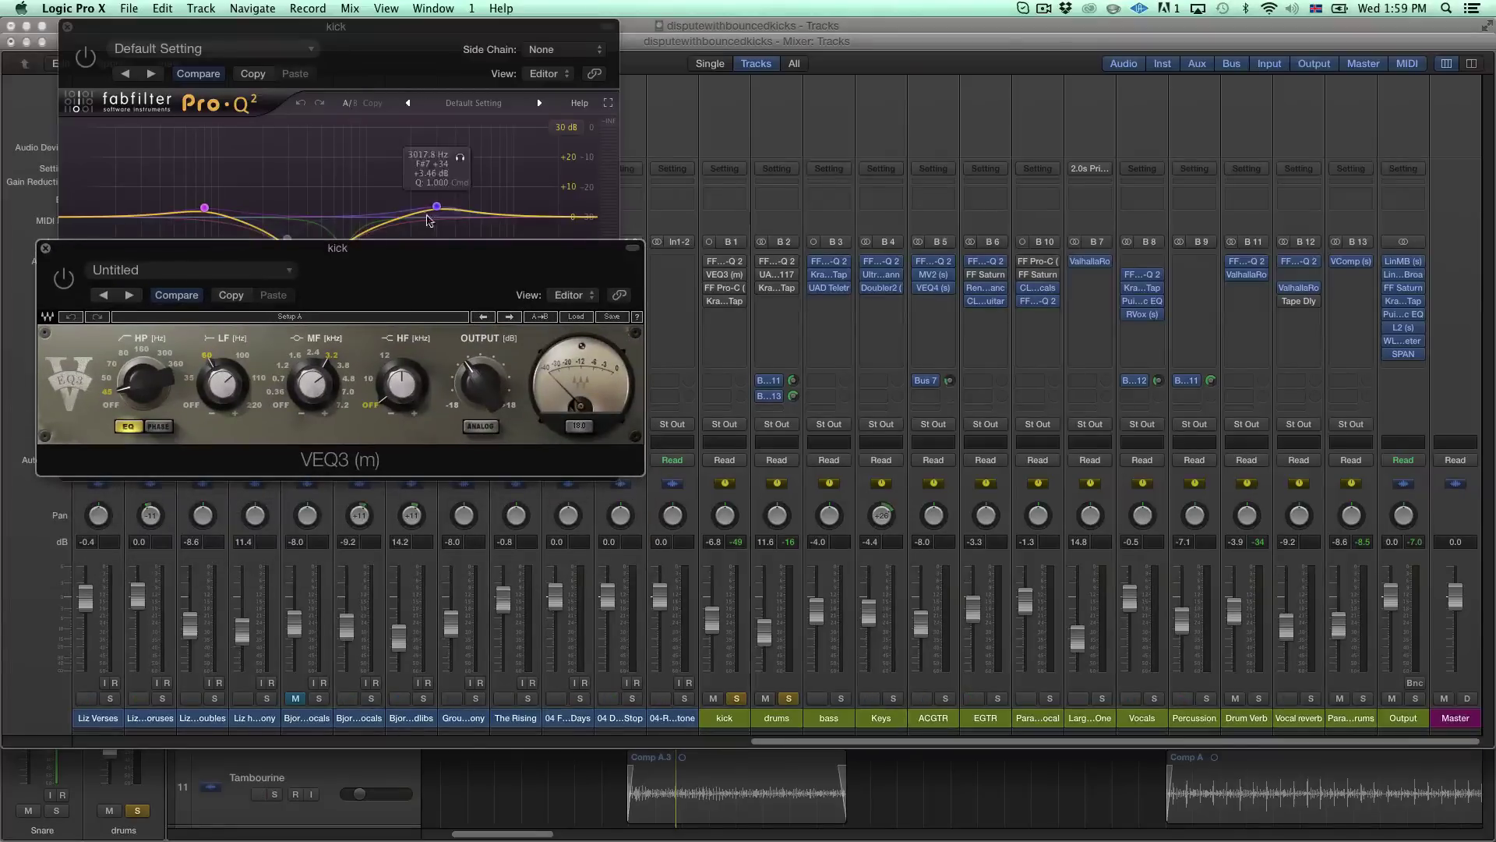
pyautogui.moveTo(187, 219)
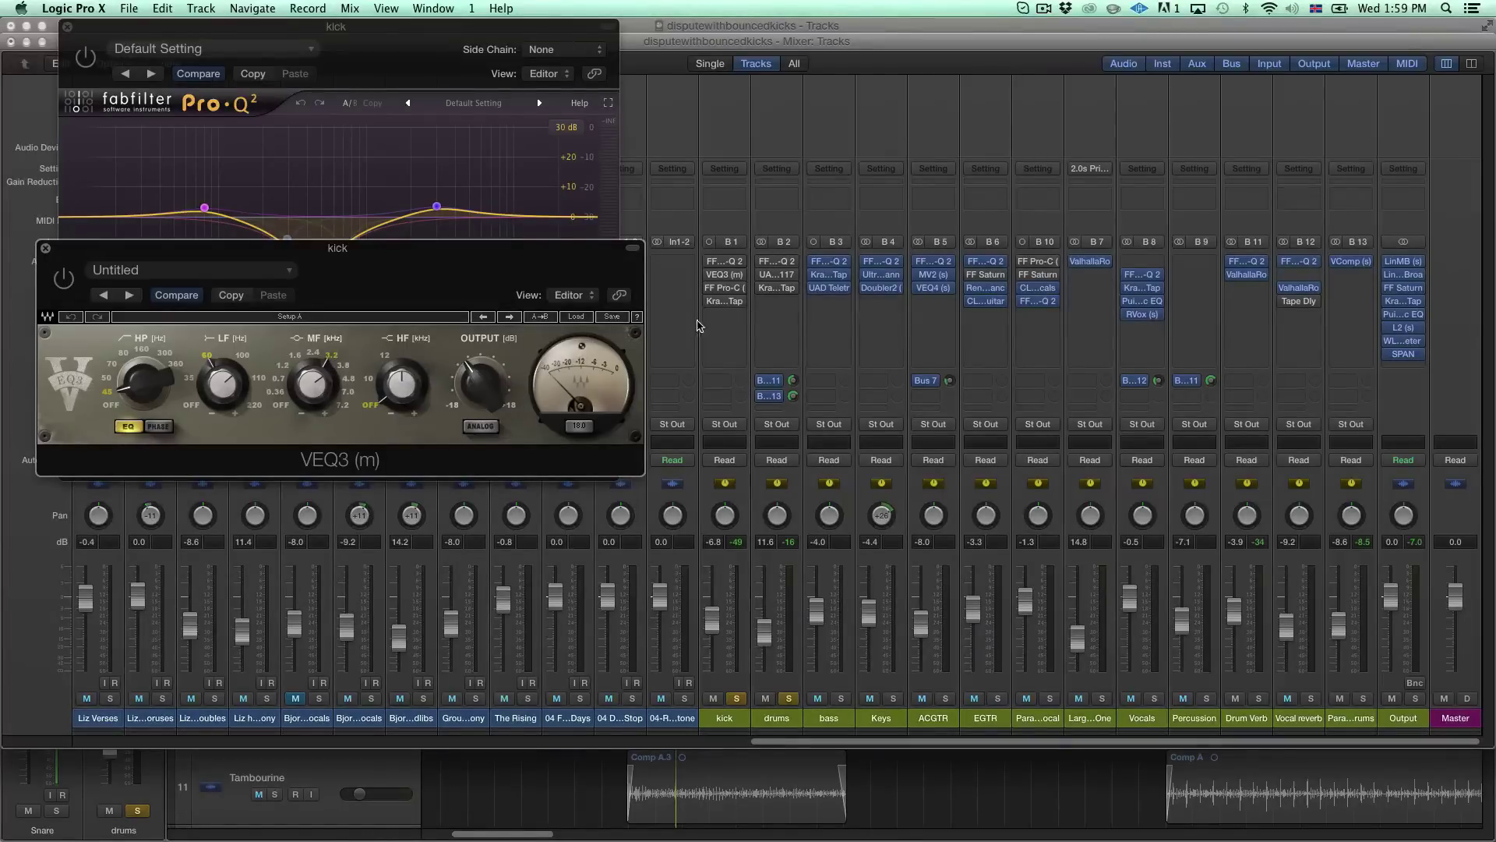
# Examine the kick bus's FF Pro-C compressor, including its attack, release, threshold and available compression styles.
pyautogui.click(737, 288)
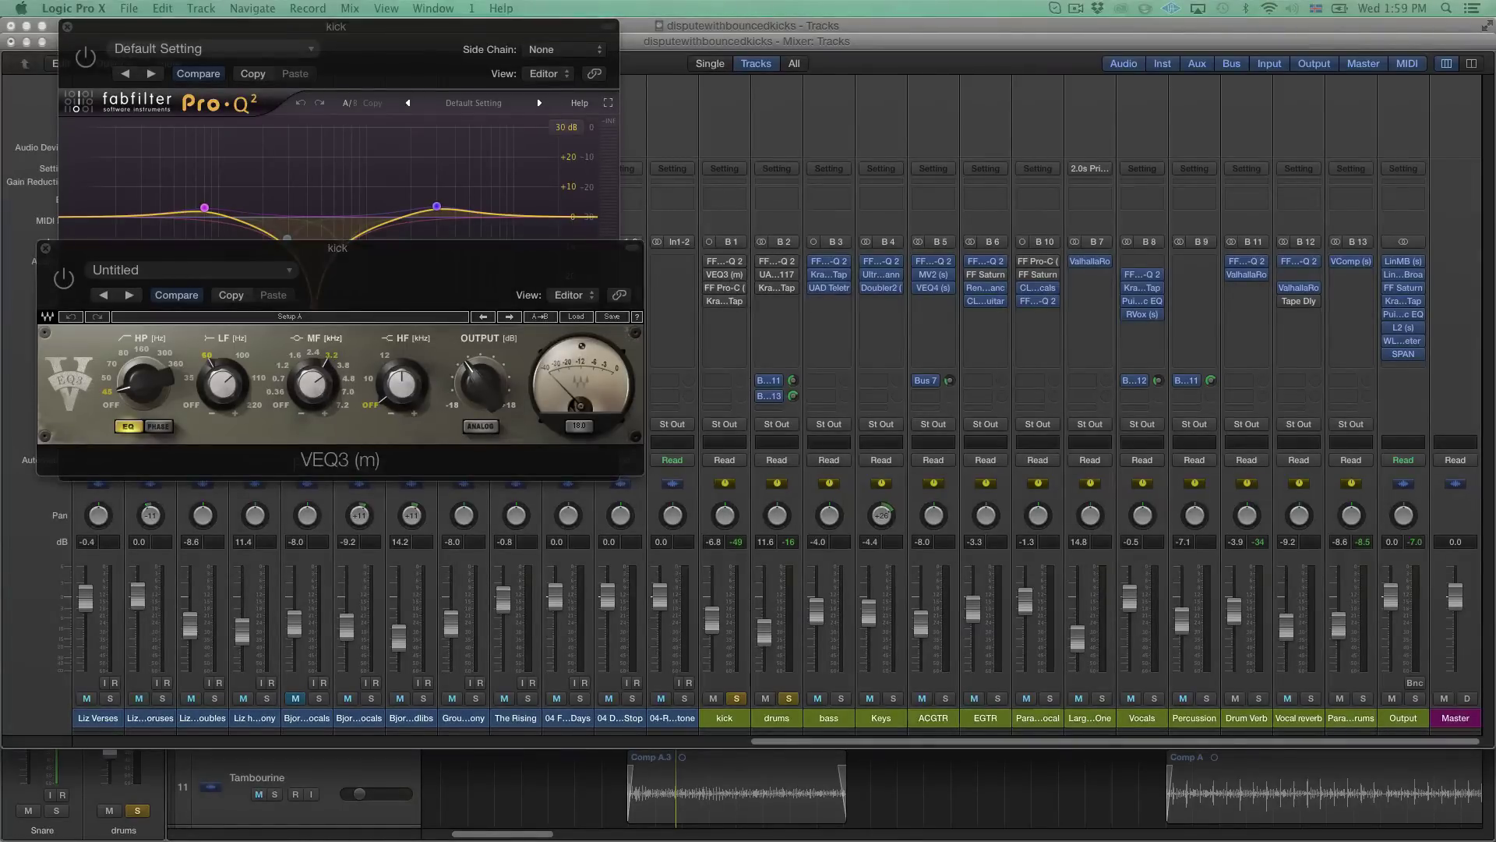
pyautogui.moveTo(614, 81); pyautogui.dragTo(439, 75)
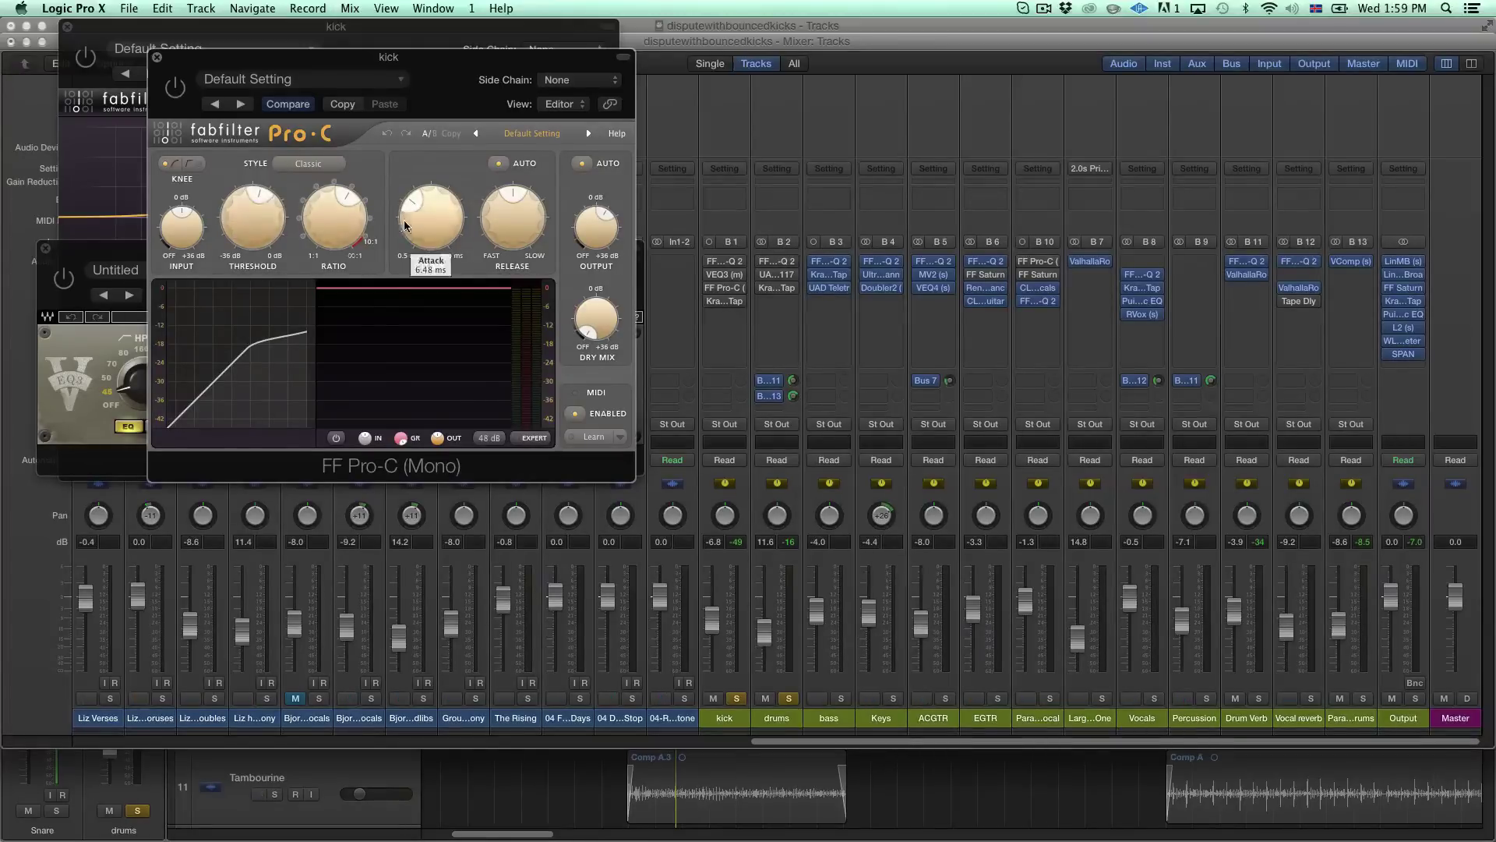
pyautogui.moveTo(424, 225)
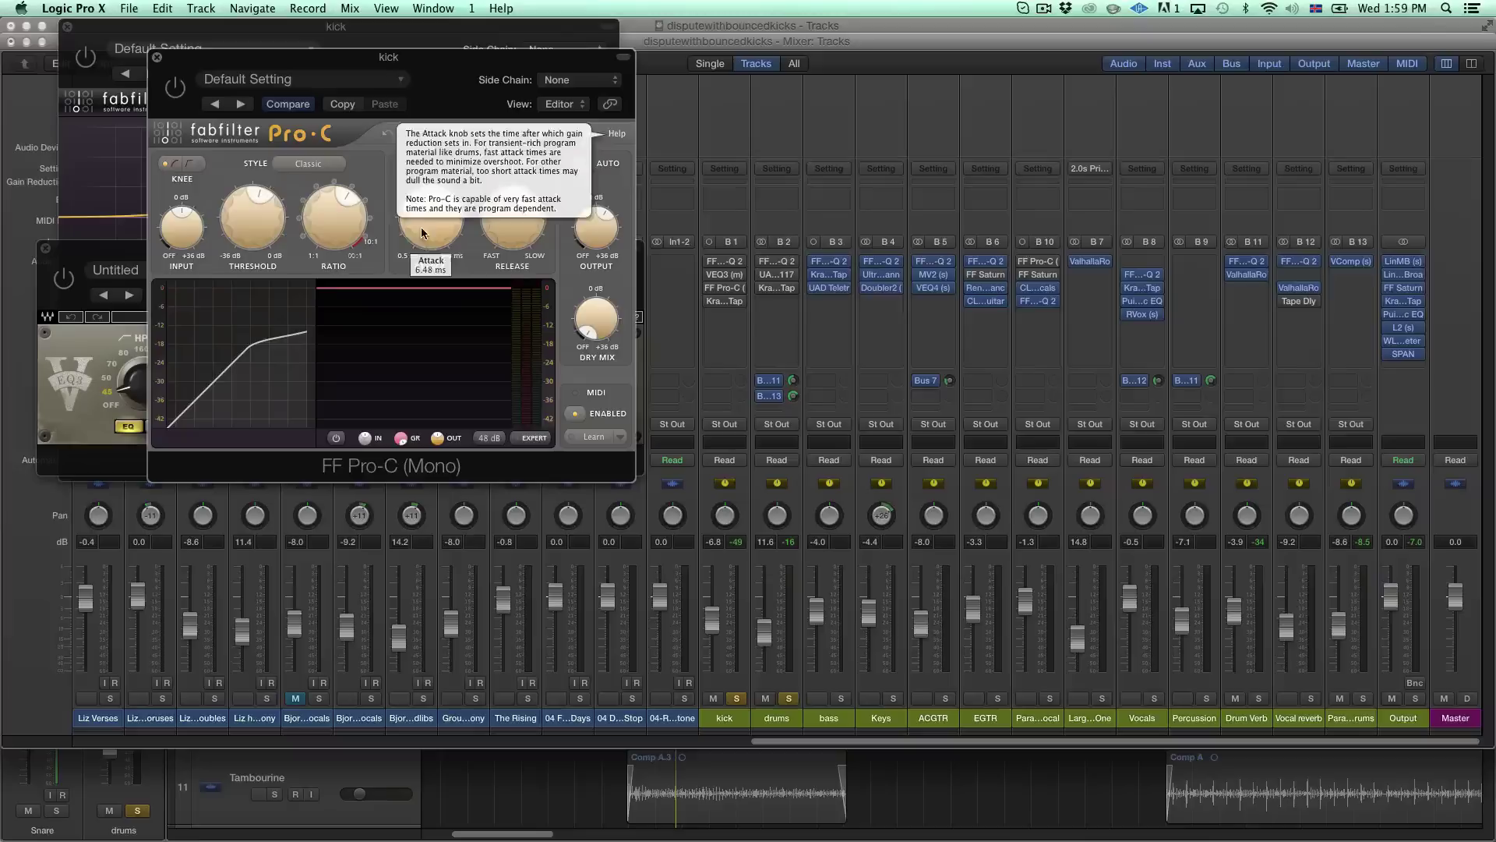
pyautogui.moveTo(501, 223)
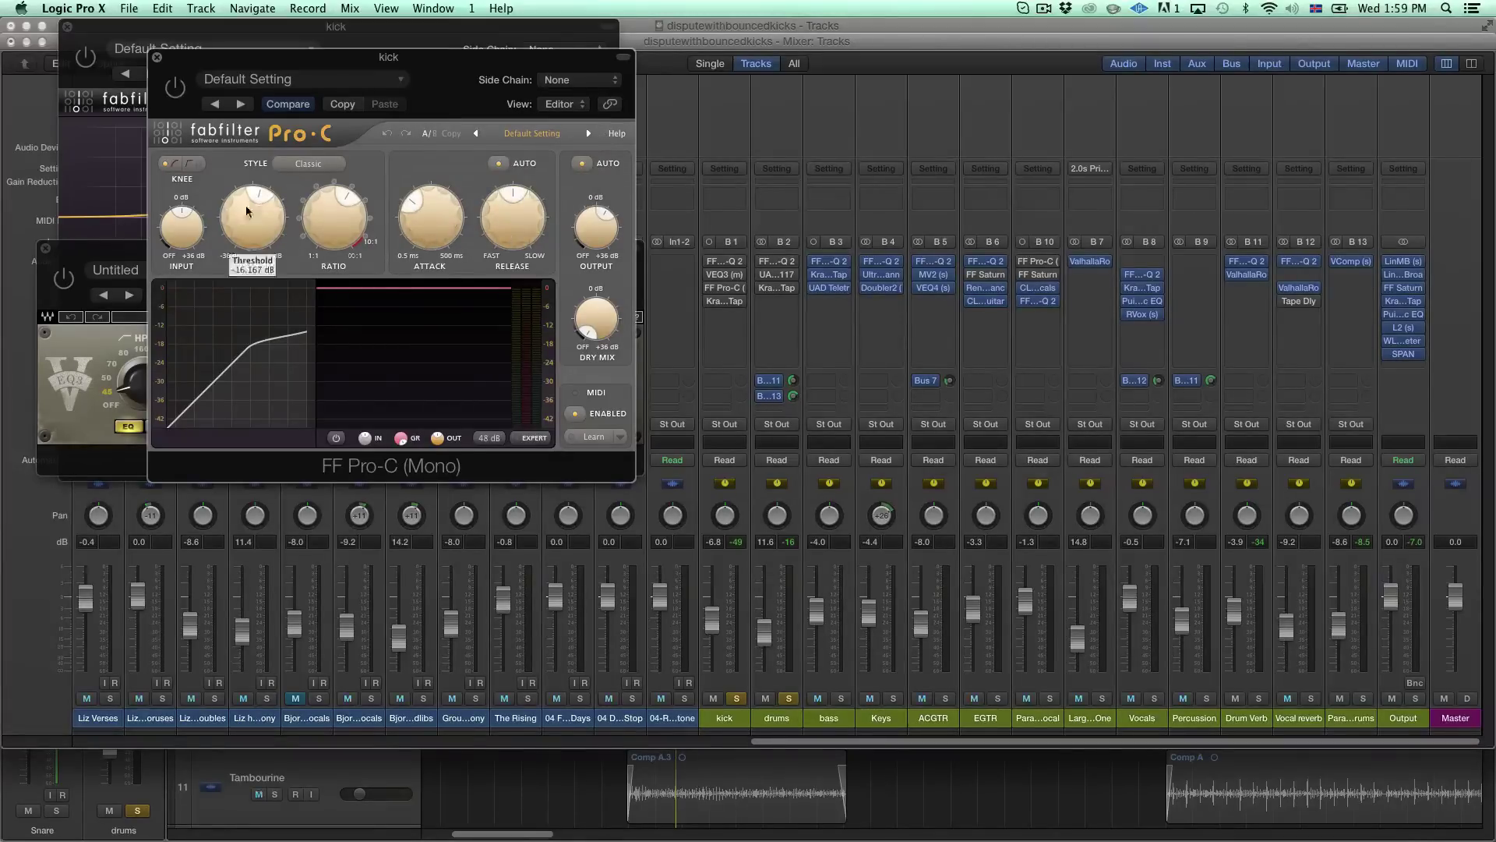
pyautogui.click(327, 165)
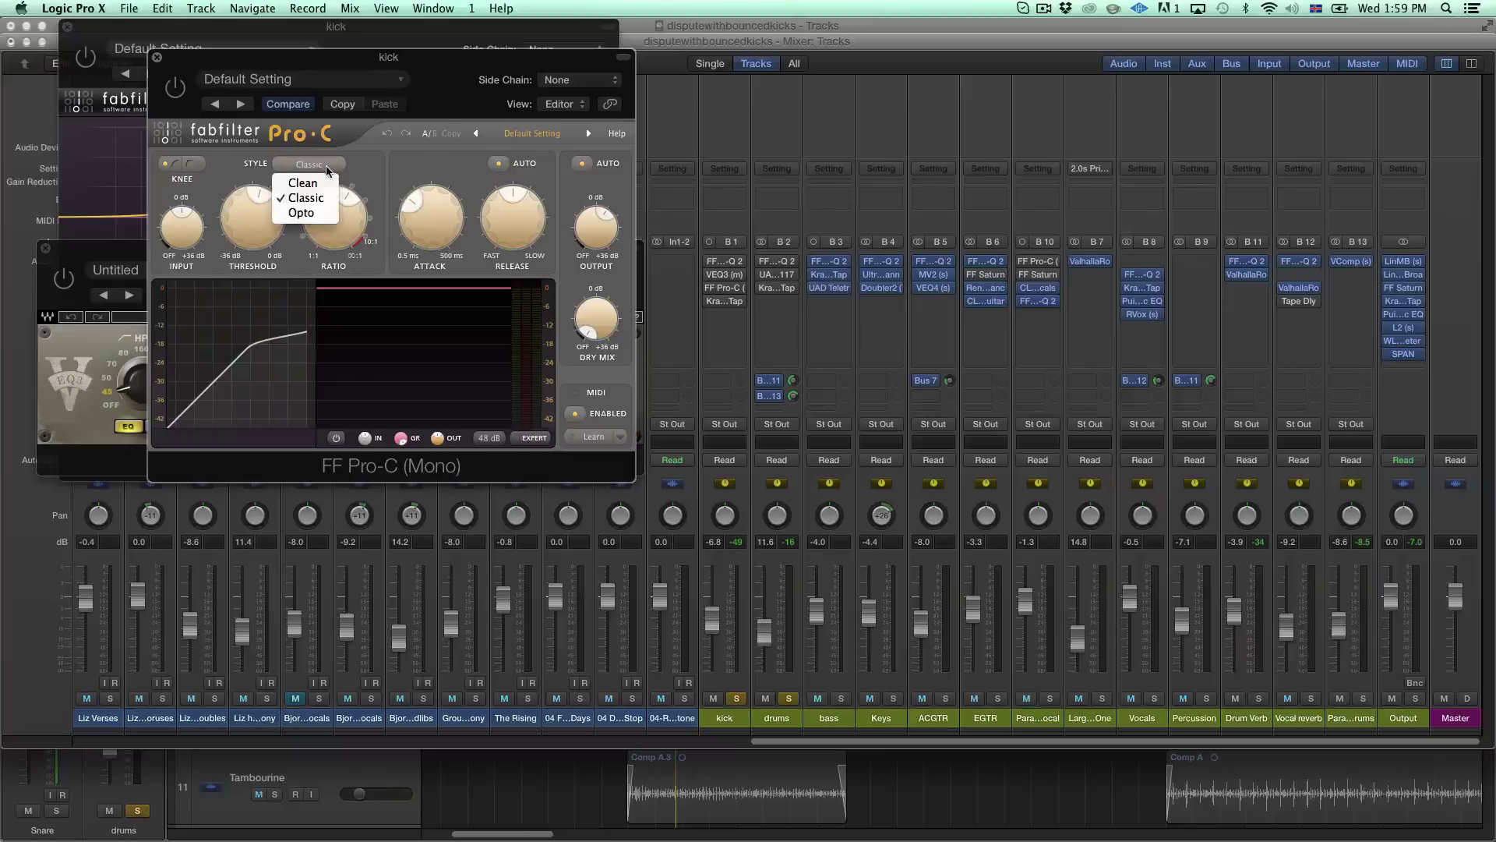
pyautogui.click(409, 171)
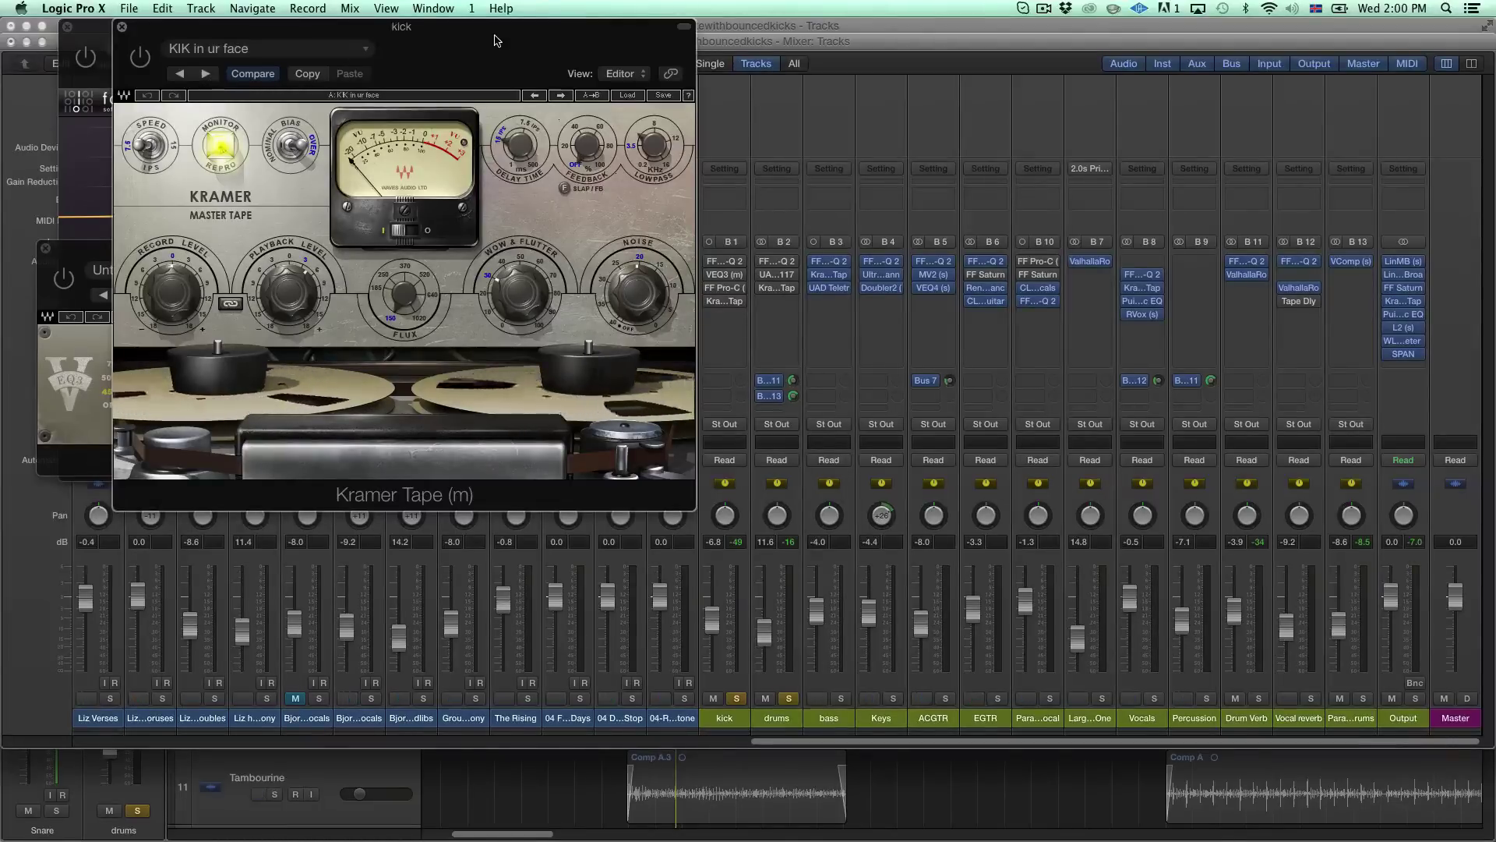
# View the Kramer Tape settings on the kick bus and close all of the bus's plug-in windows.
pyautogui.moveTo(488, 43); pyautogui.dragTo(465, 44)
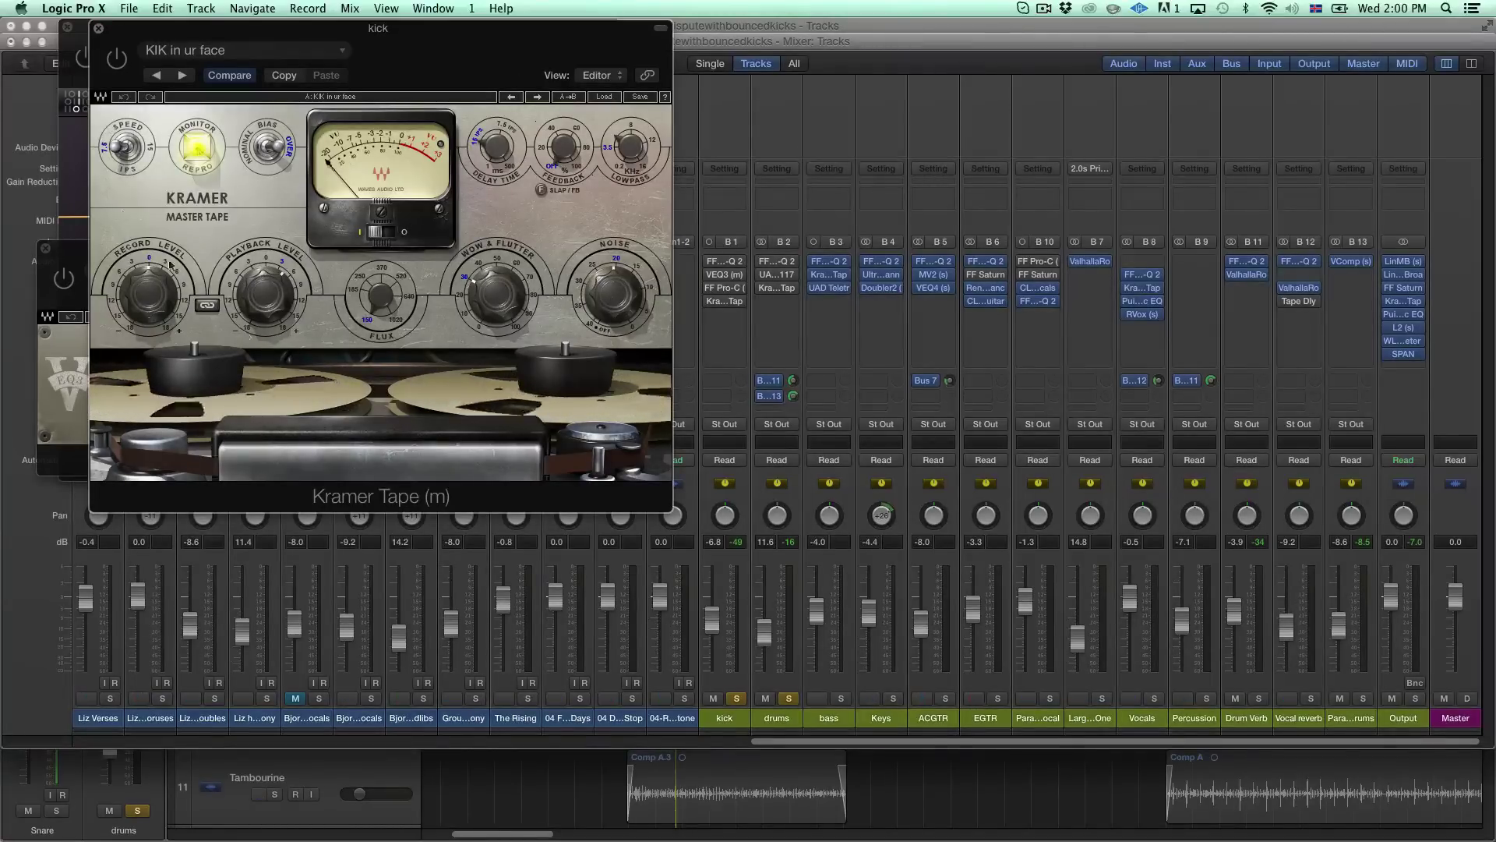
pyautogui.click(99, 30)
pyautogui.click(70, 30)
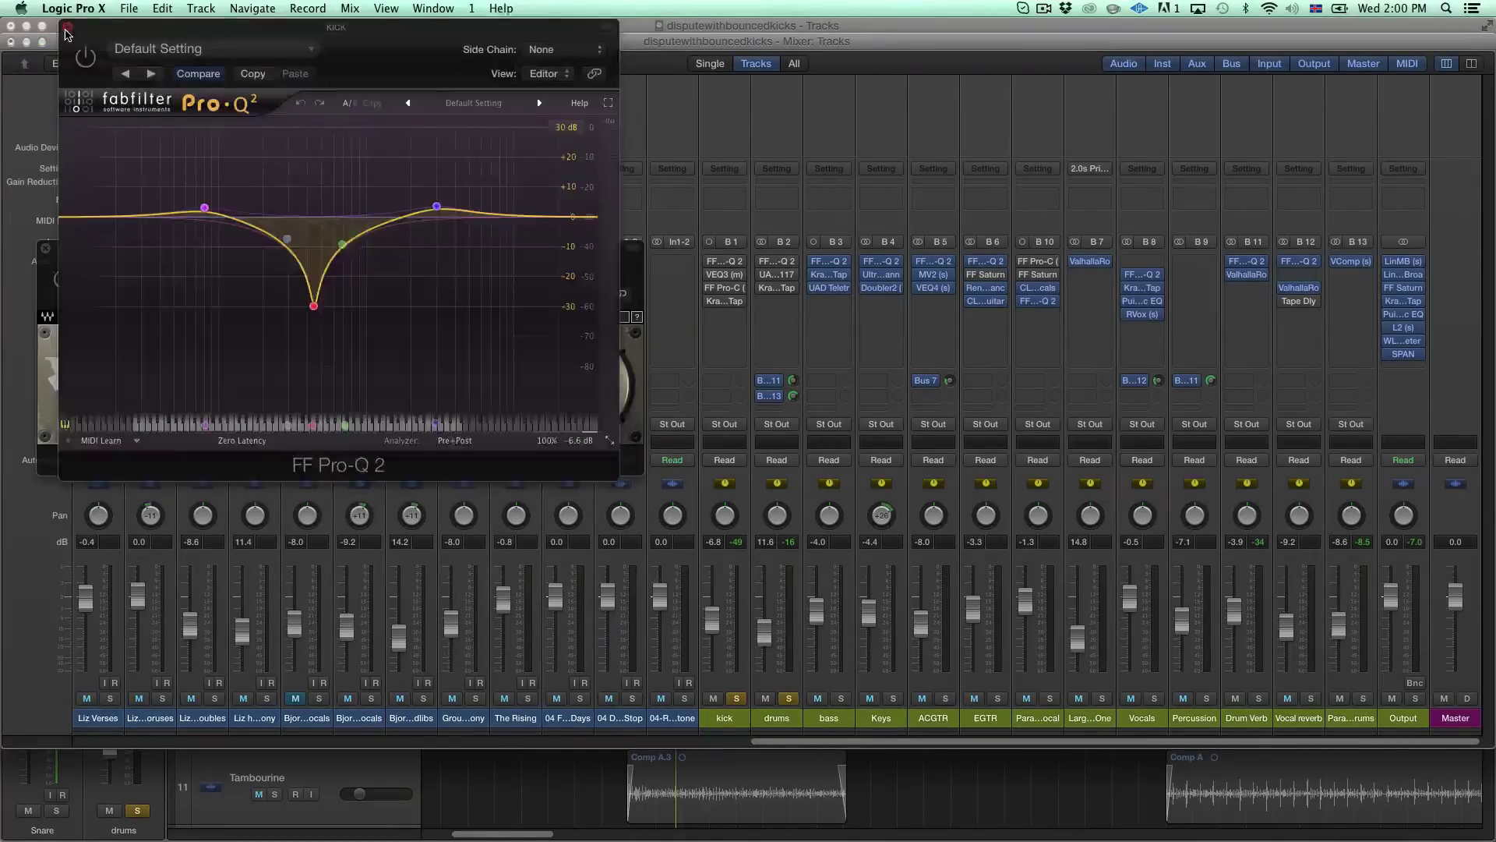
pyautogui.click(67, 31)
pyautogui.click(45, 248)
# View the FF Pro-Q 2 settings on the OH L channel and close the window.
pyautogui.hscroll(-15, 807, 575)
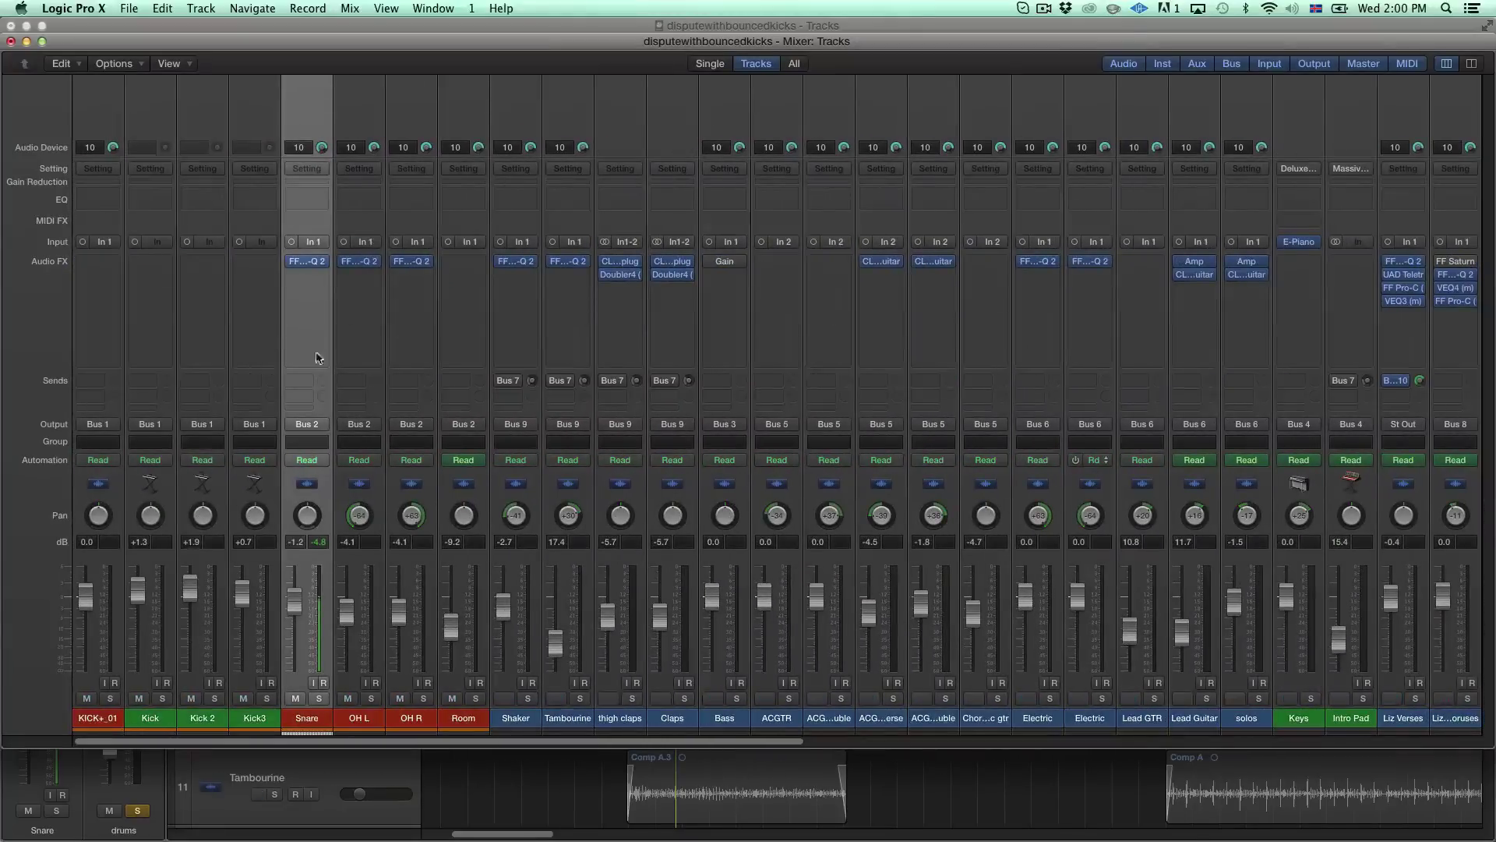
pyautogui.click(366, 263)
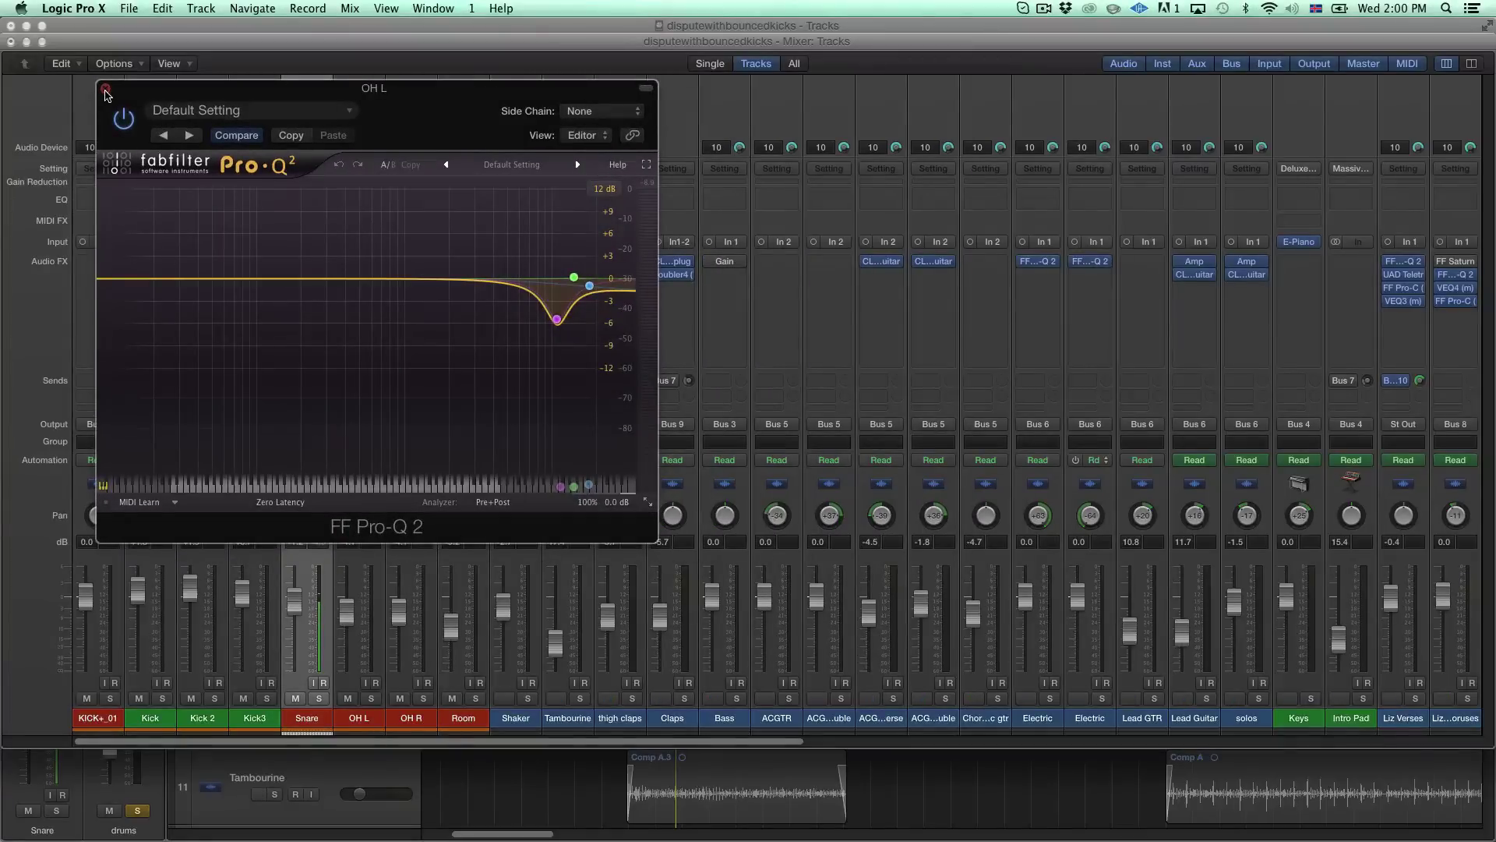
pyautogui.click(106, 90)
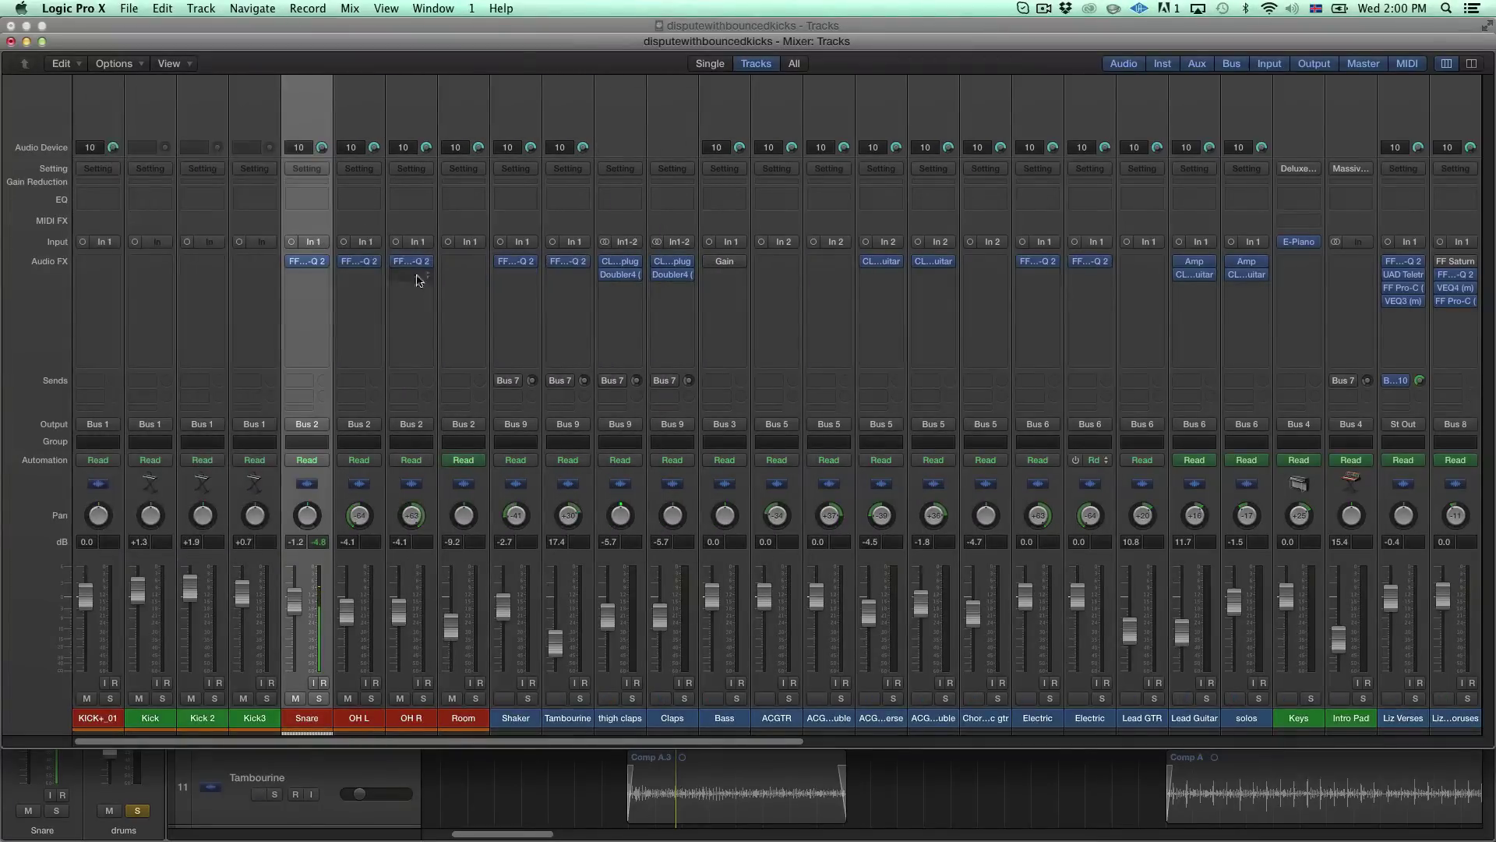
# Bypass the Bus 11 and Bus 13 sends on the drums bus.
pyautogui.hscroll(10, 744, 496)
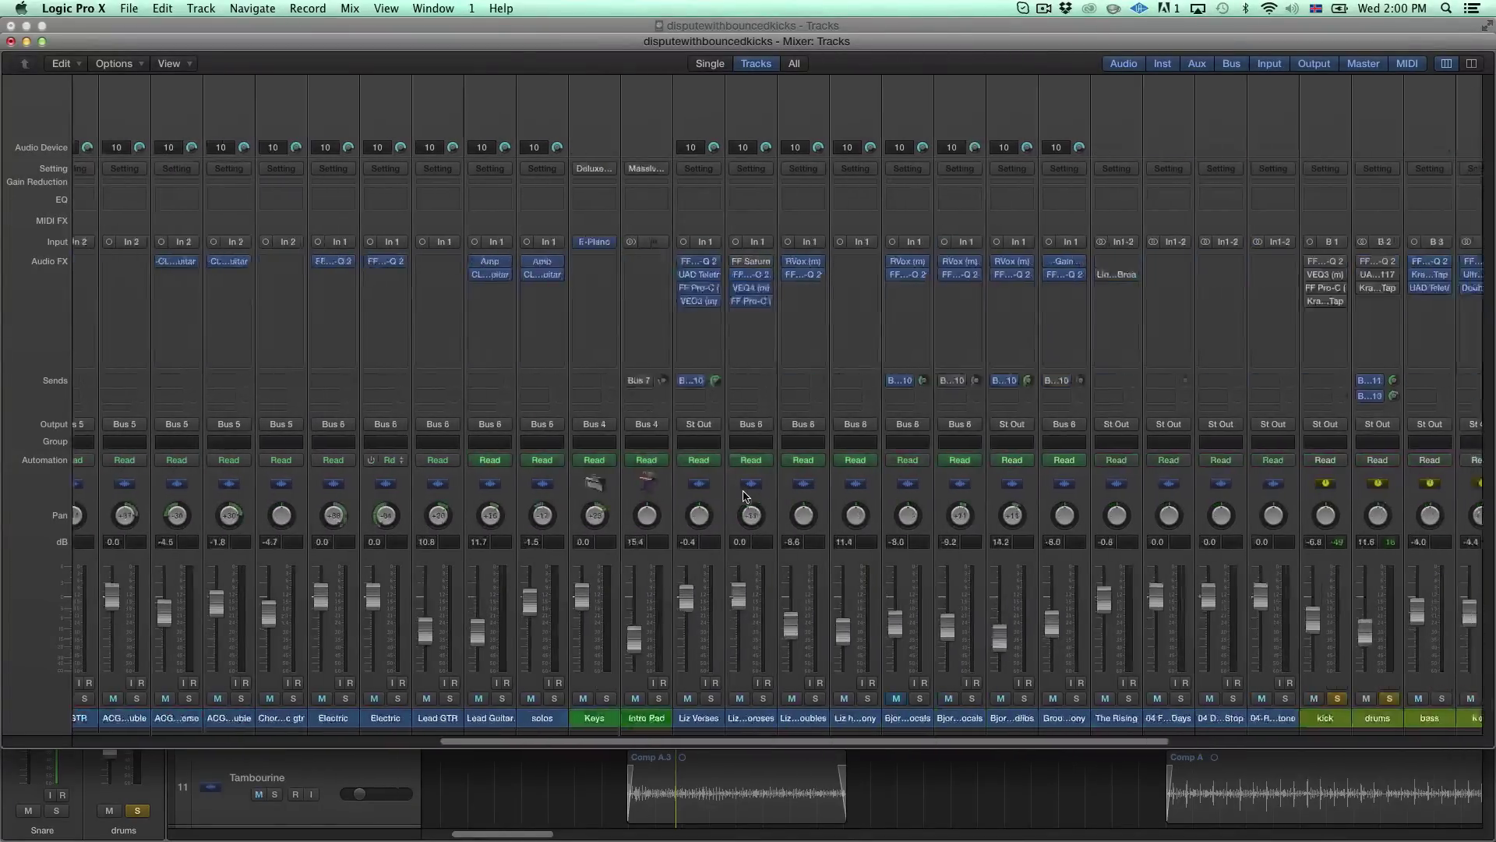
pyautogui.hscroll(10, 744, 496)
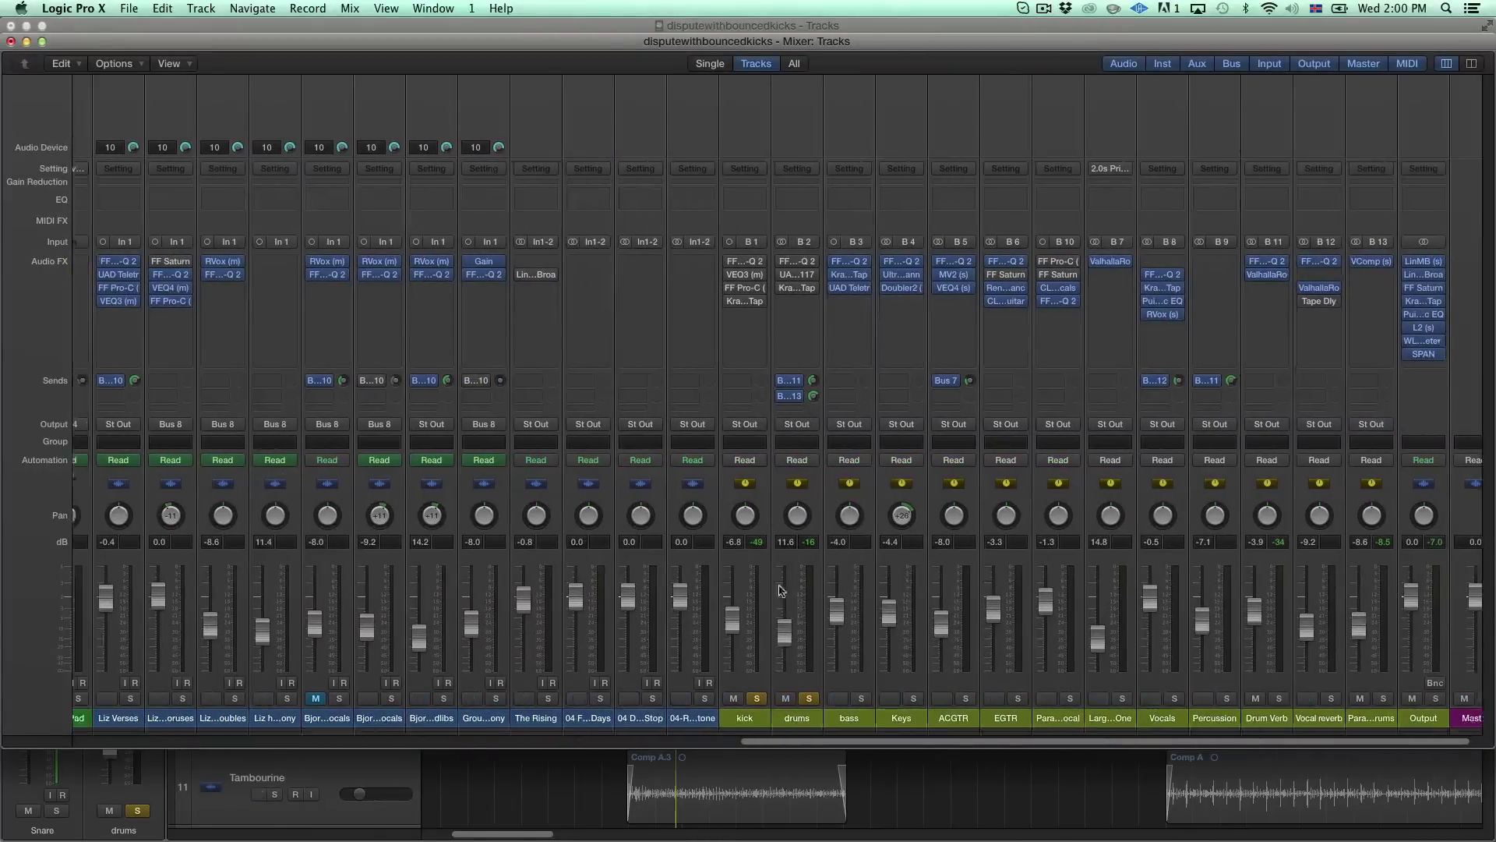
pyautogui.hscroll(-20, 777, 596)
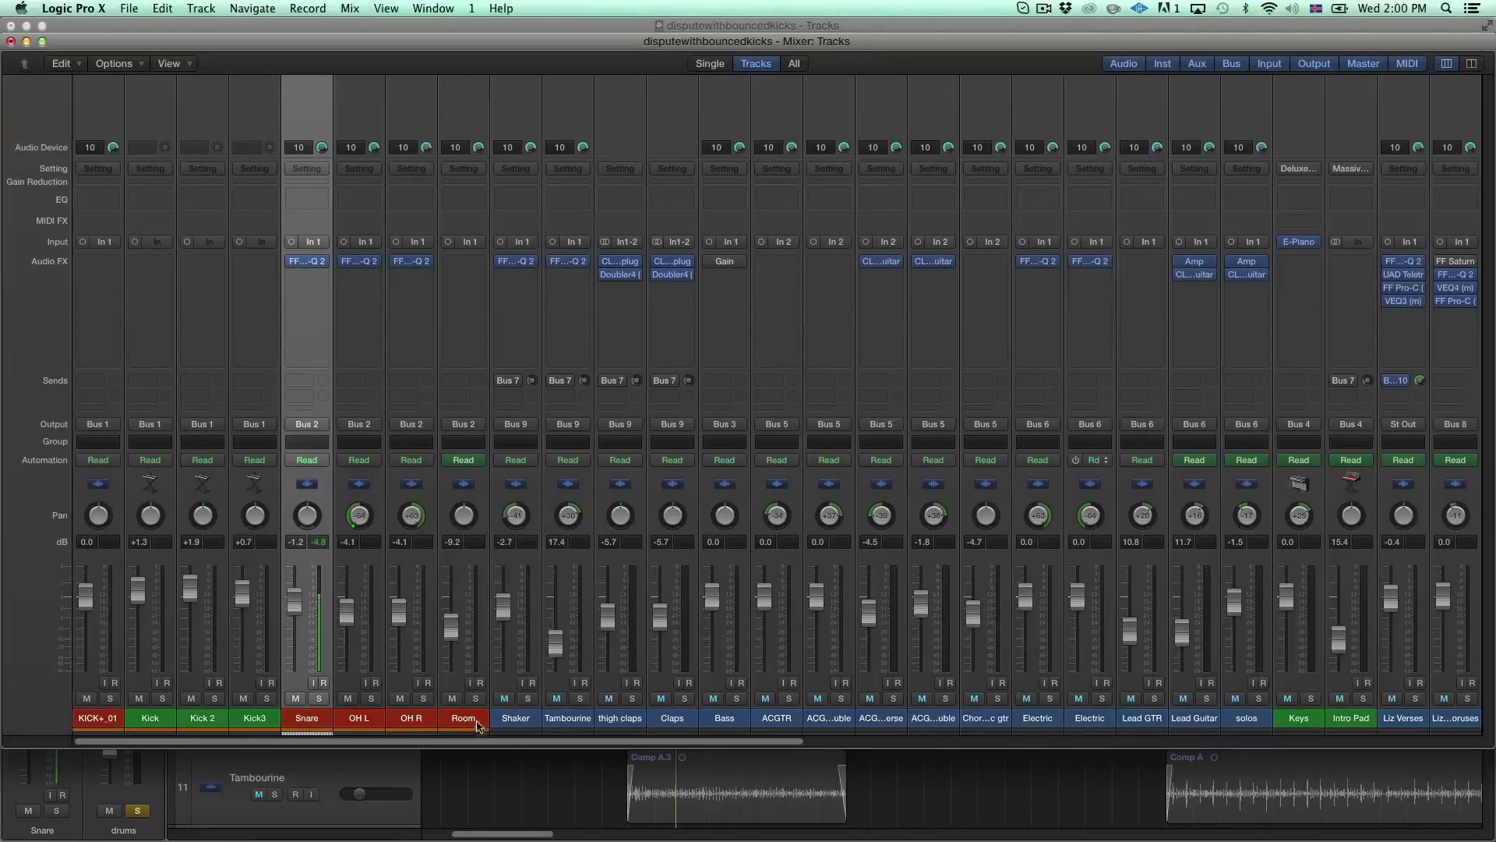
pyautogui.hscroll(15, 477, 725)
pyautogui.hscroll(2, 1058, 544)
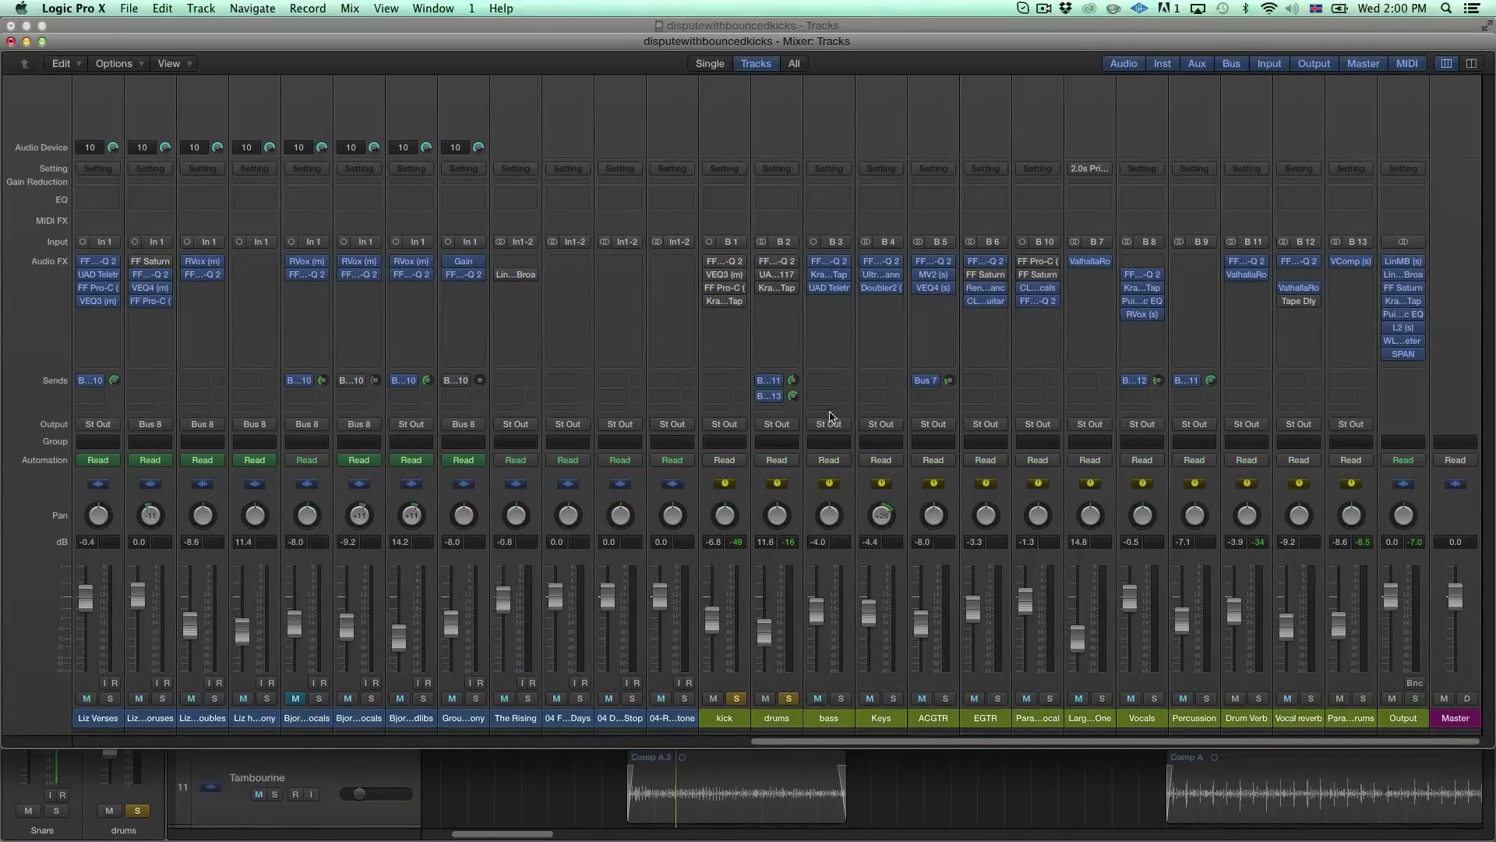
pyautogui.click(765, 382)
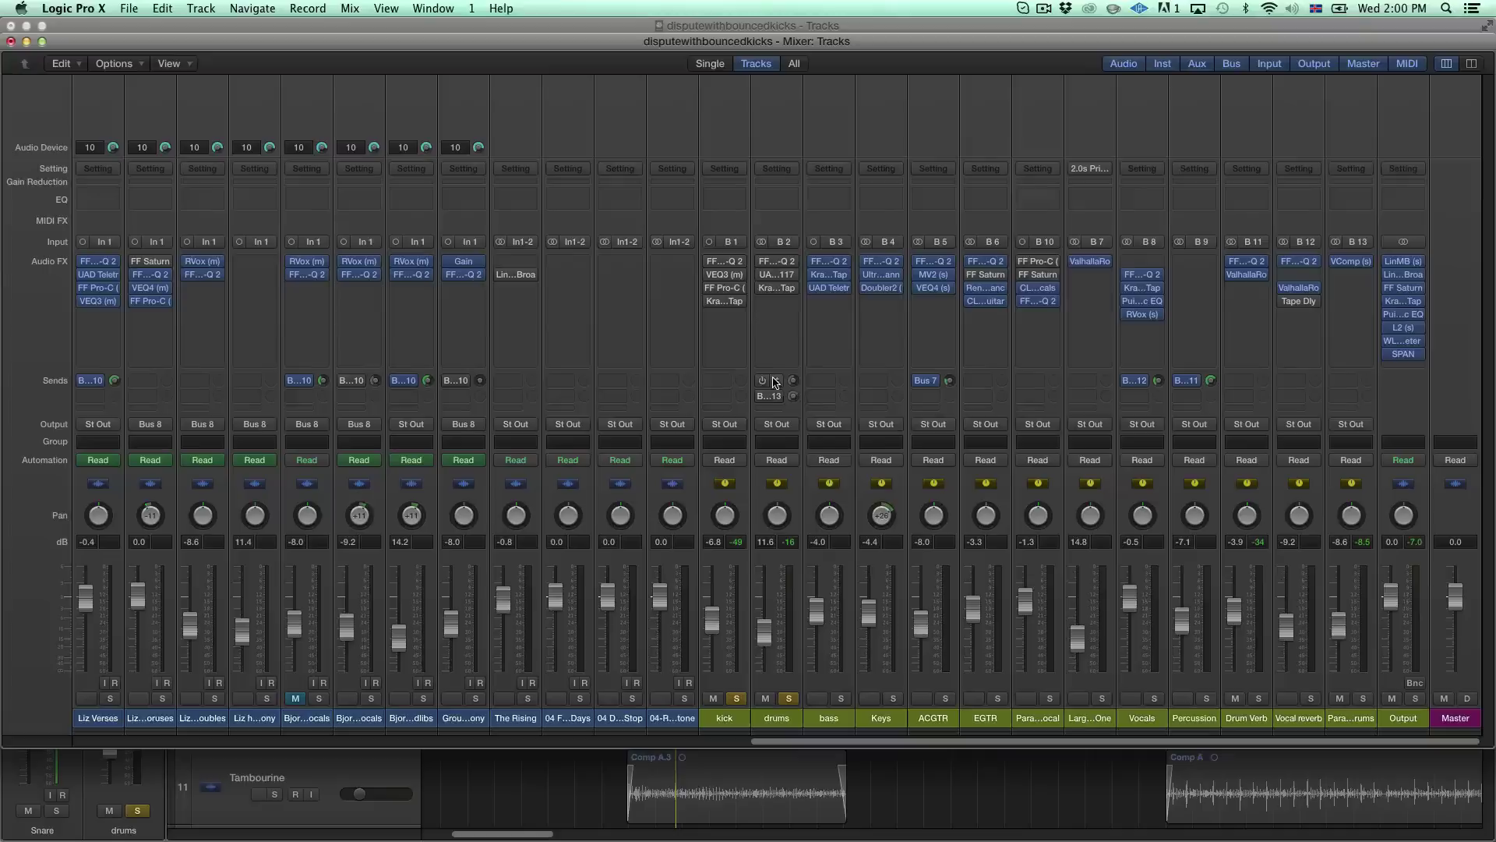
pyautogui.click(771, 396)
pyautogui.click(775, 399)
pyautogui.click(781, 401)
pyautogui.click(791, 405)
# View the VComp settings on the Parallel Drums bus and close the window.
pyautogui.click(560, 108)
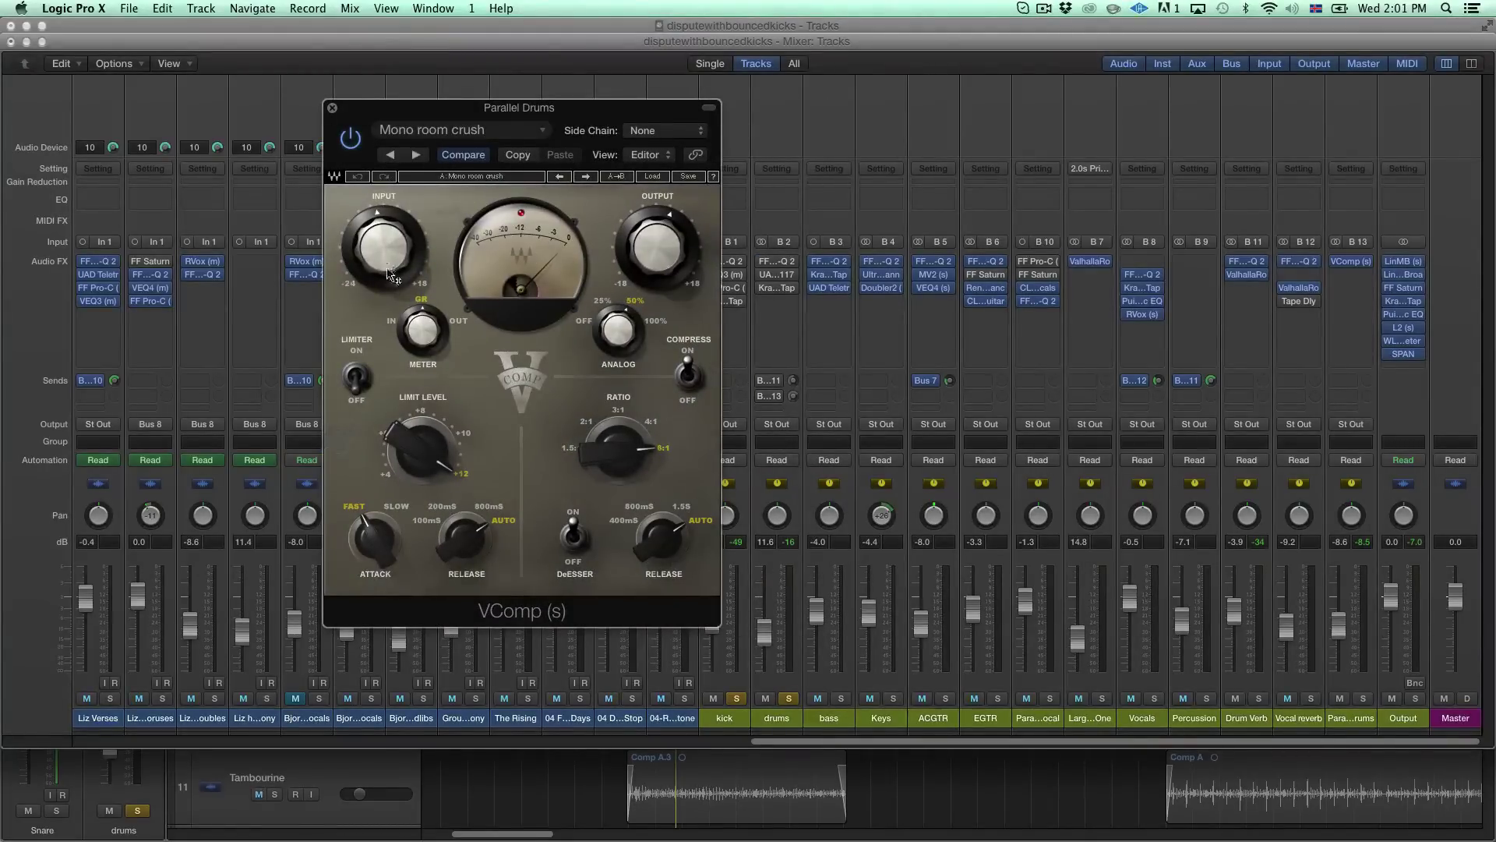
pyautogui.click(332, 107)
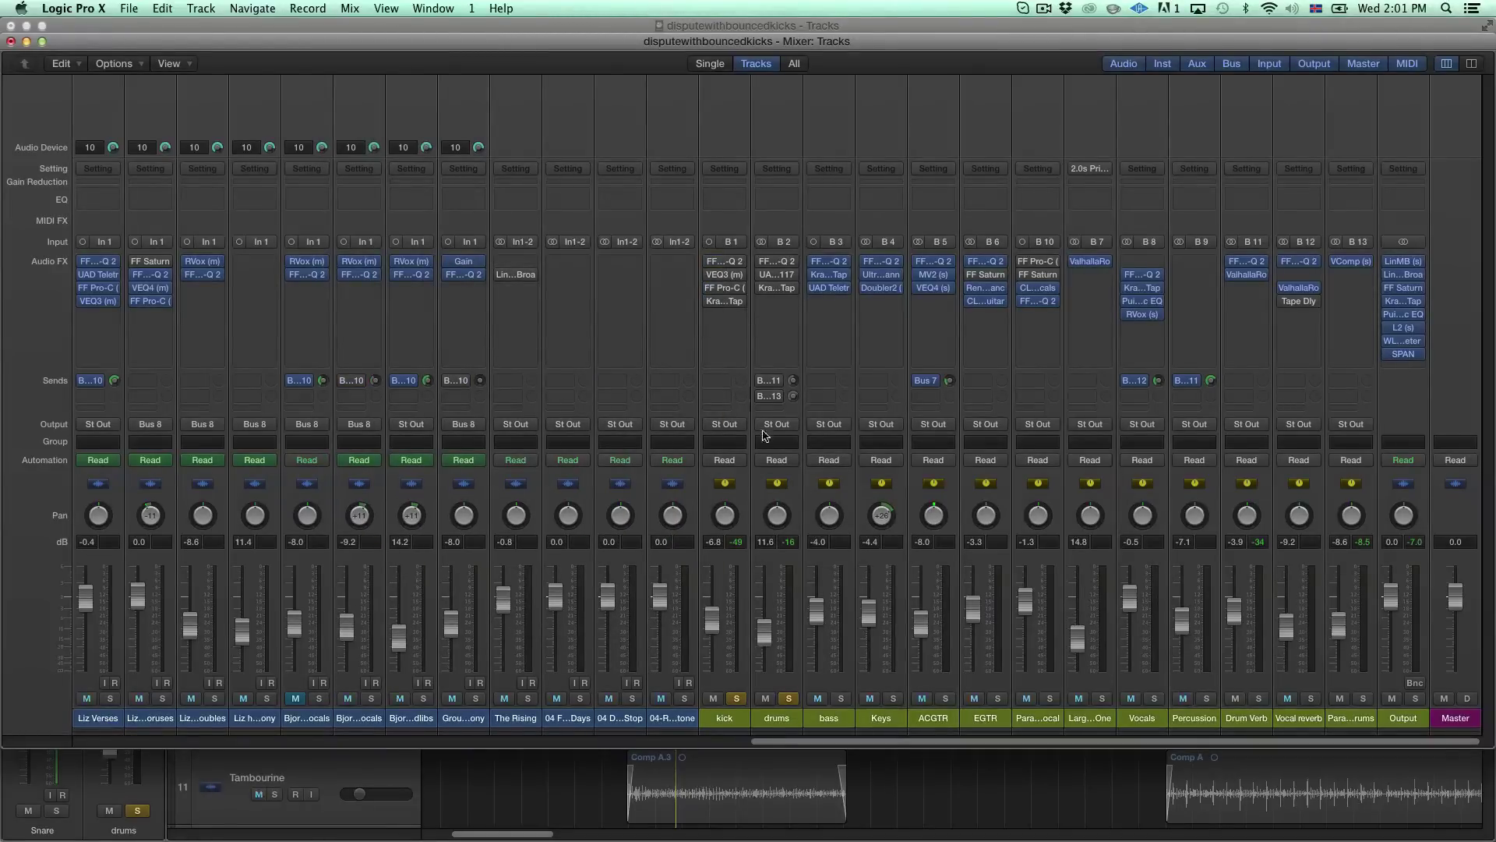
# Start playback and re-enable the inserts on the kick and drums buses and the drums bus's Bus 11 and Bus 13 sends.
pyautogui.moveTo(718, 270)
pyautogui.press('space')
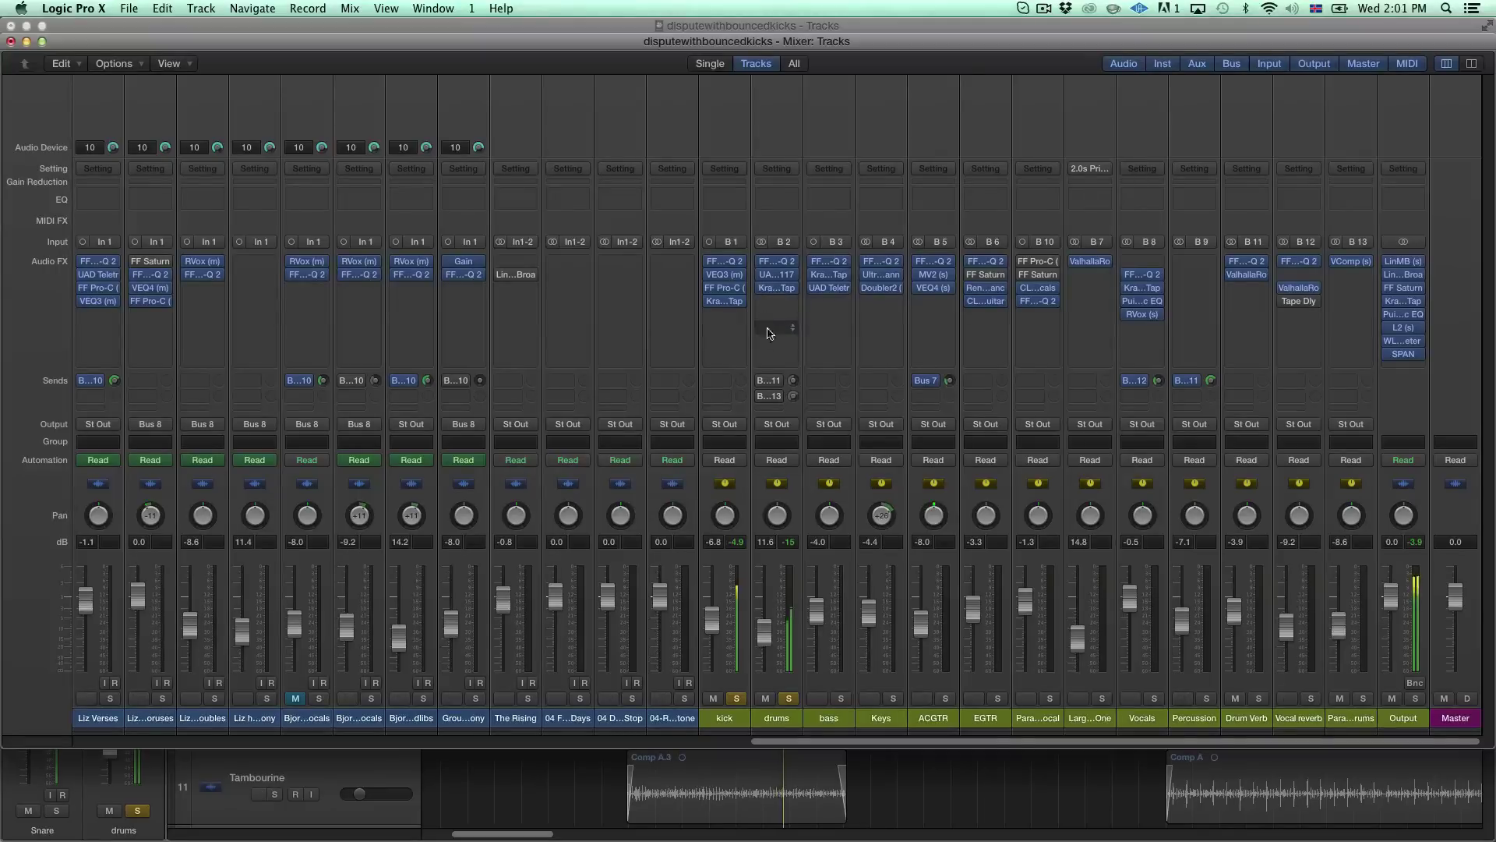
pyautogui.click(761, 382)
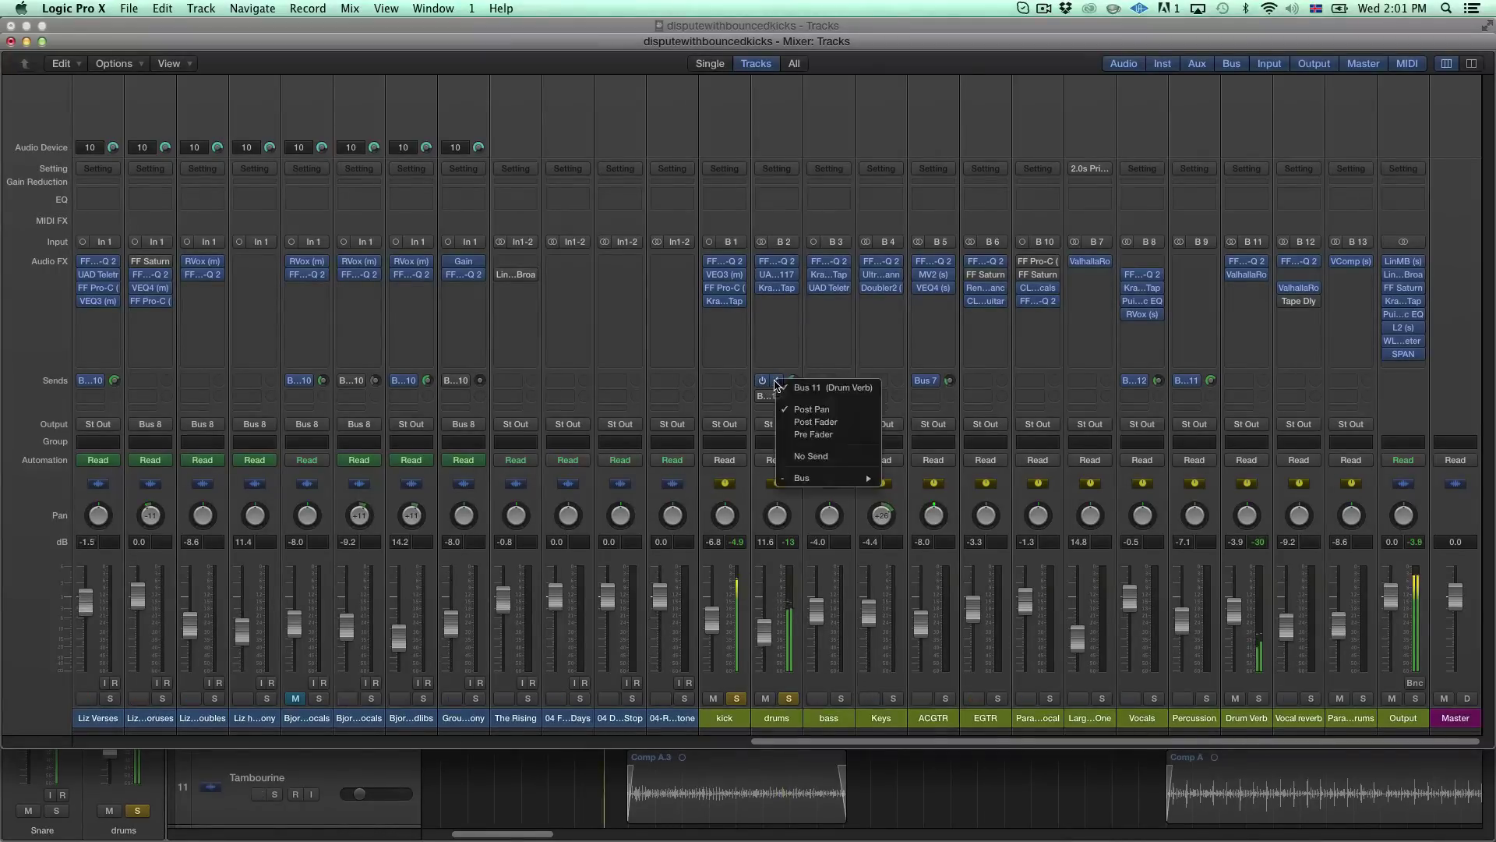
pyautogui.click(768, 398)
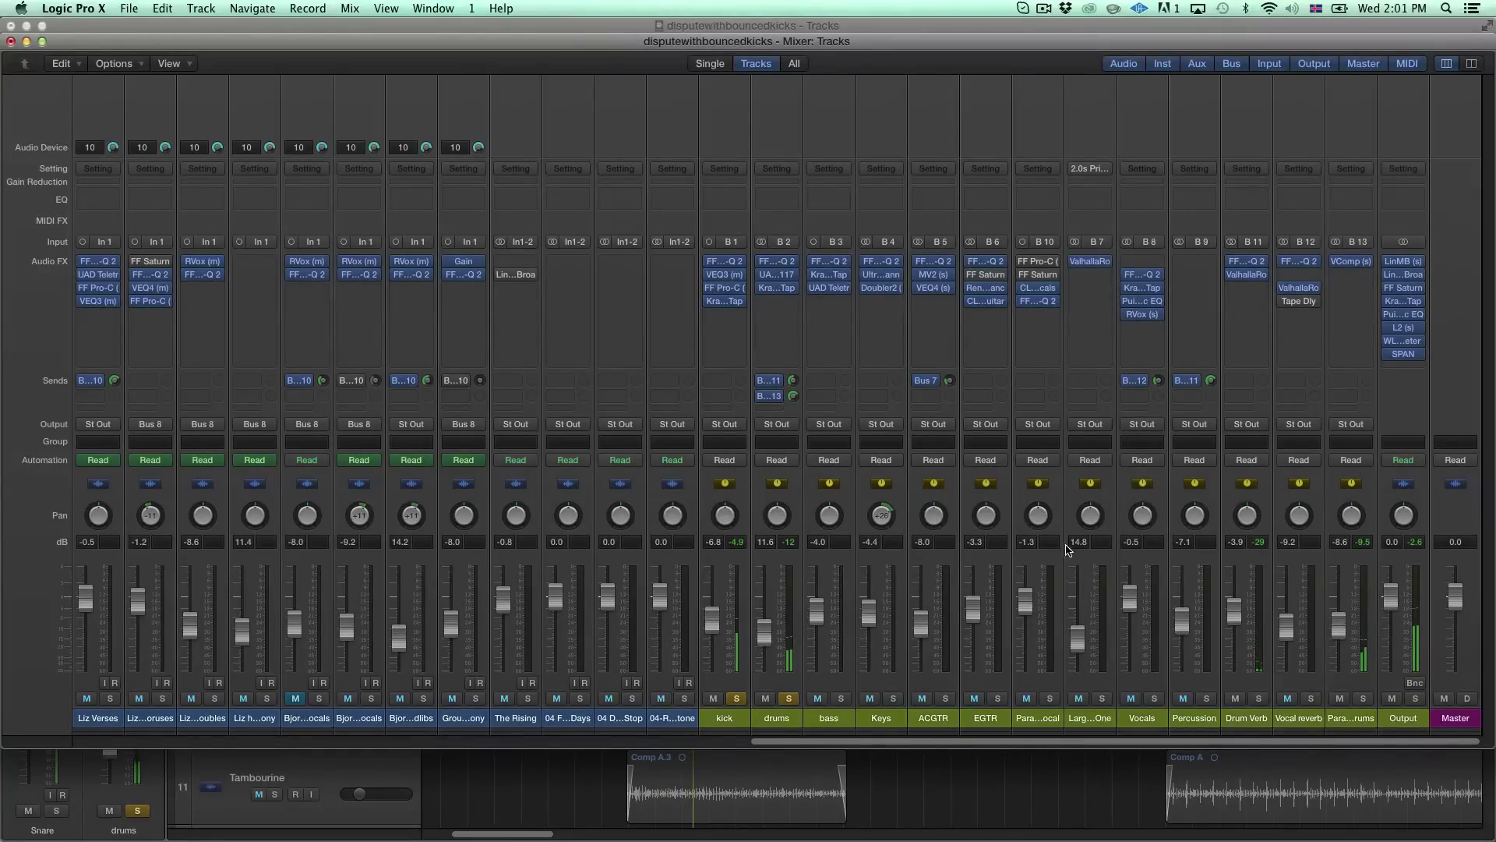
# Solo only the bass bus, clearing the solos on the kick and drums buses.
pyautogui.keyDown('alt'); pyautogui.click(841, 698); pyautogui.keyUp('alt')
pyautogui.hscroll(-10, 893, 672)
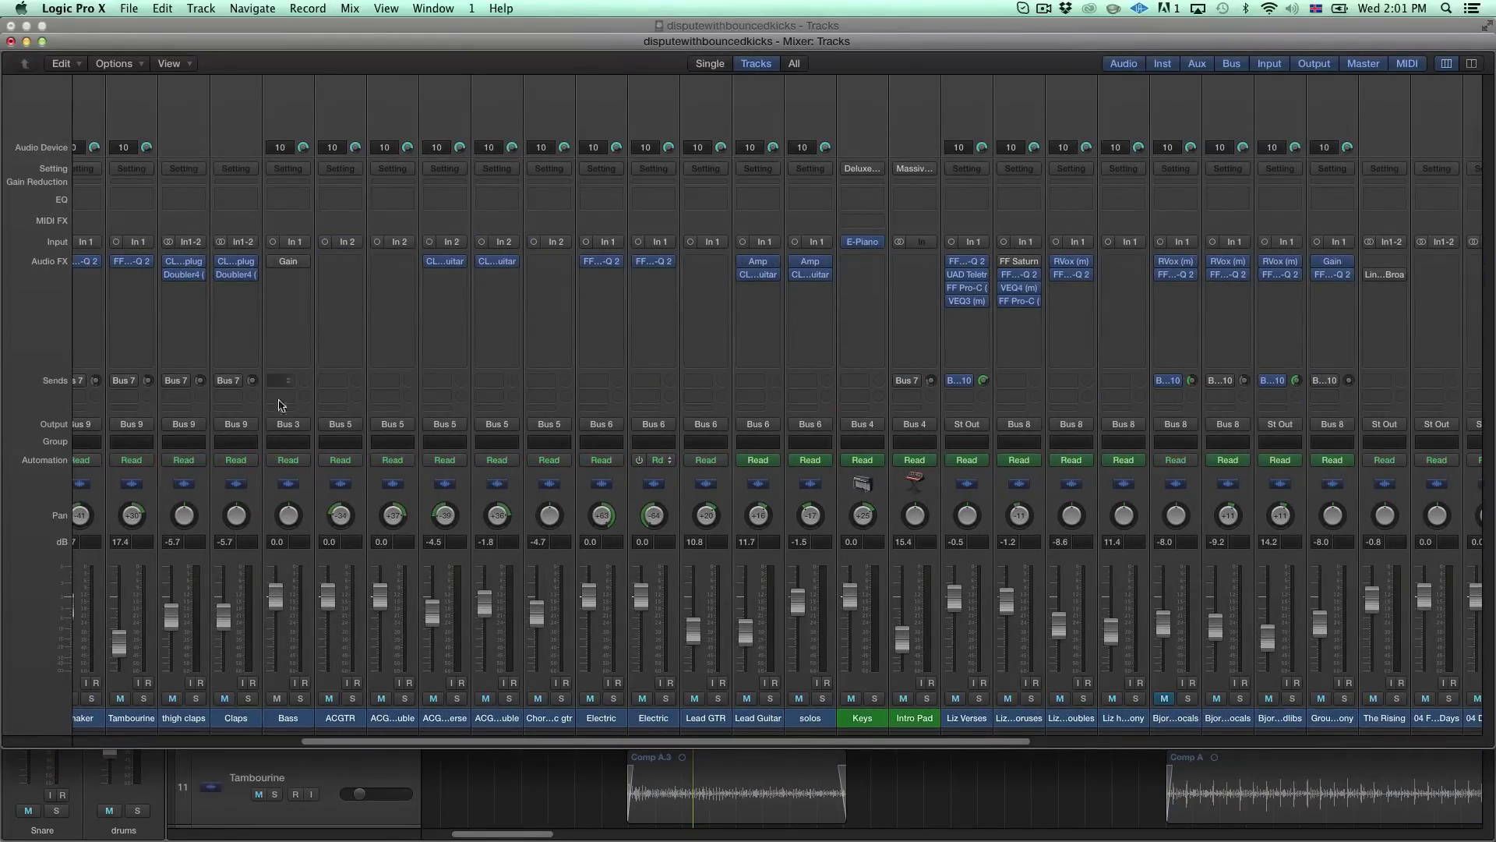
pyautogui.hscroll(10, 317, 670)
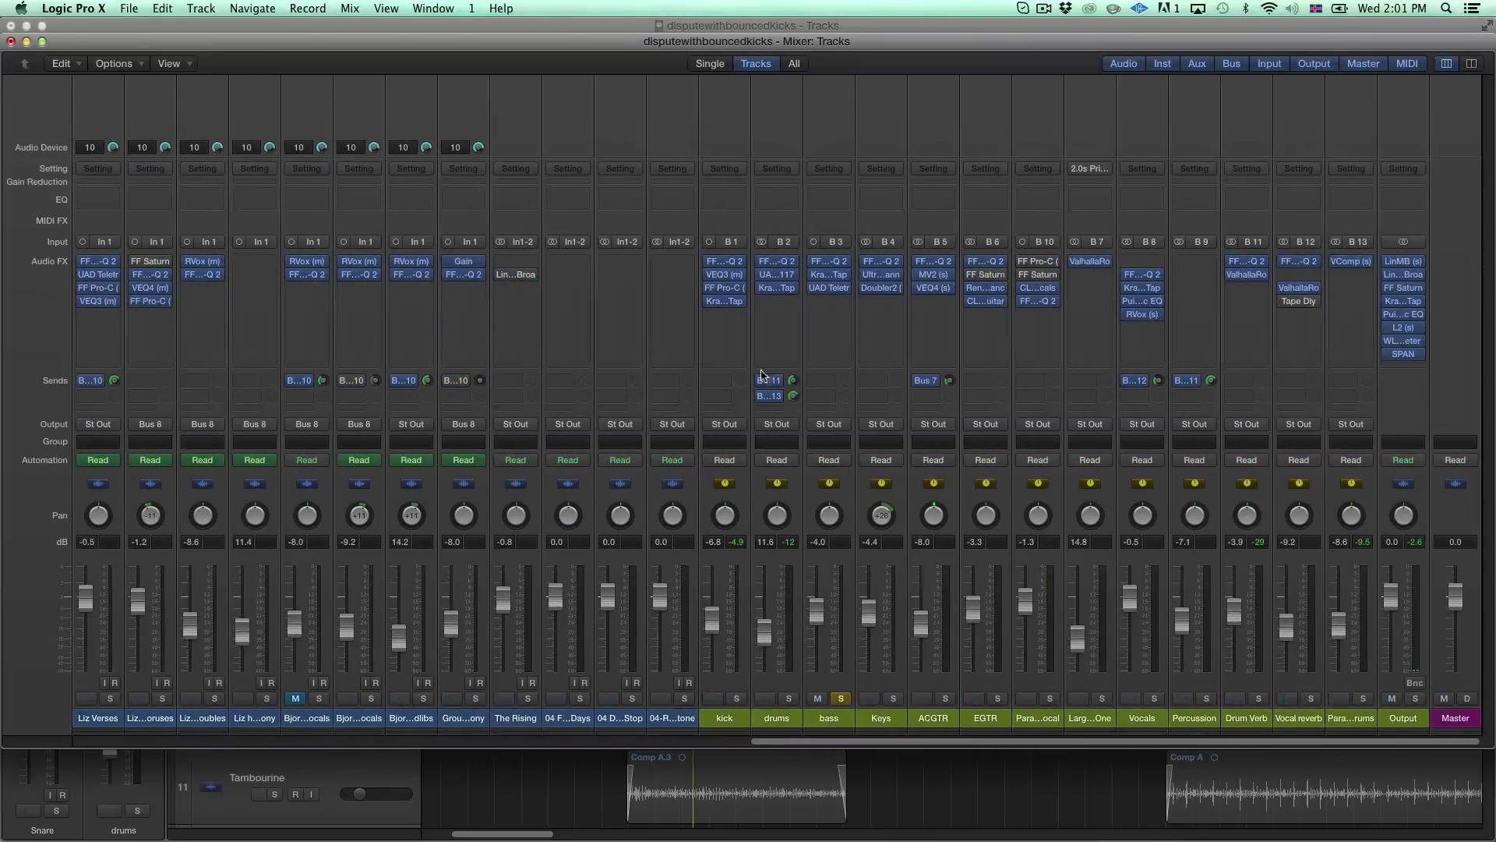
# View the bass bus's FF Pro-Q 2 settings, including the low cut band, and open its Kramer Tape plug-in.
pyautogui.click(832, 263)
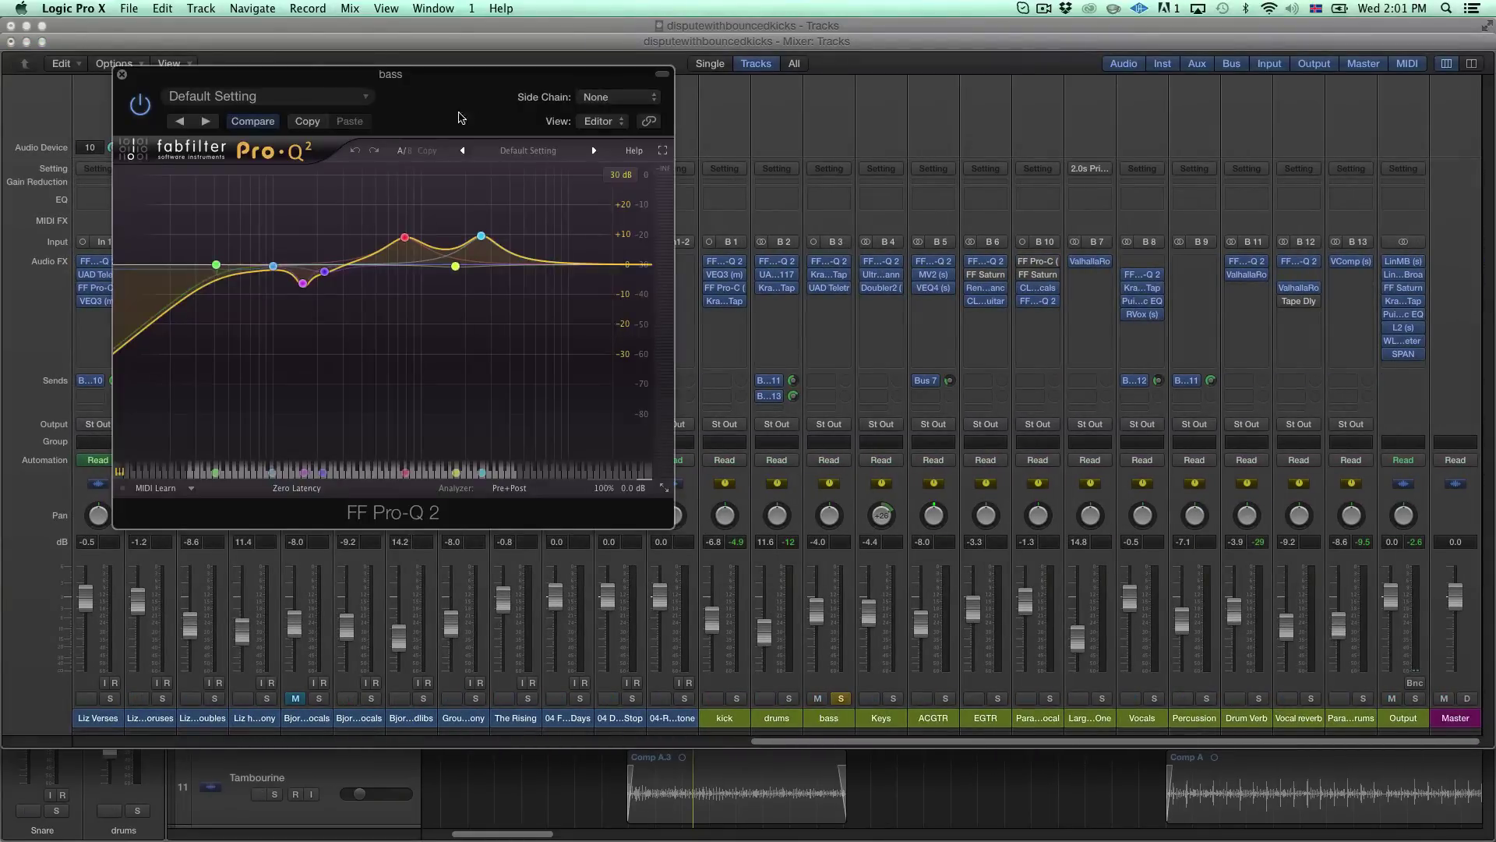
pyautogui.moveTo(449, 79); pyautogui.dragTo(405, 76)
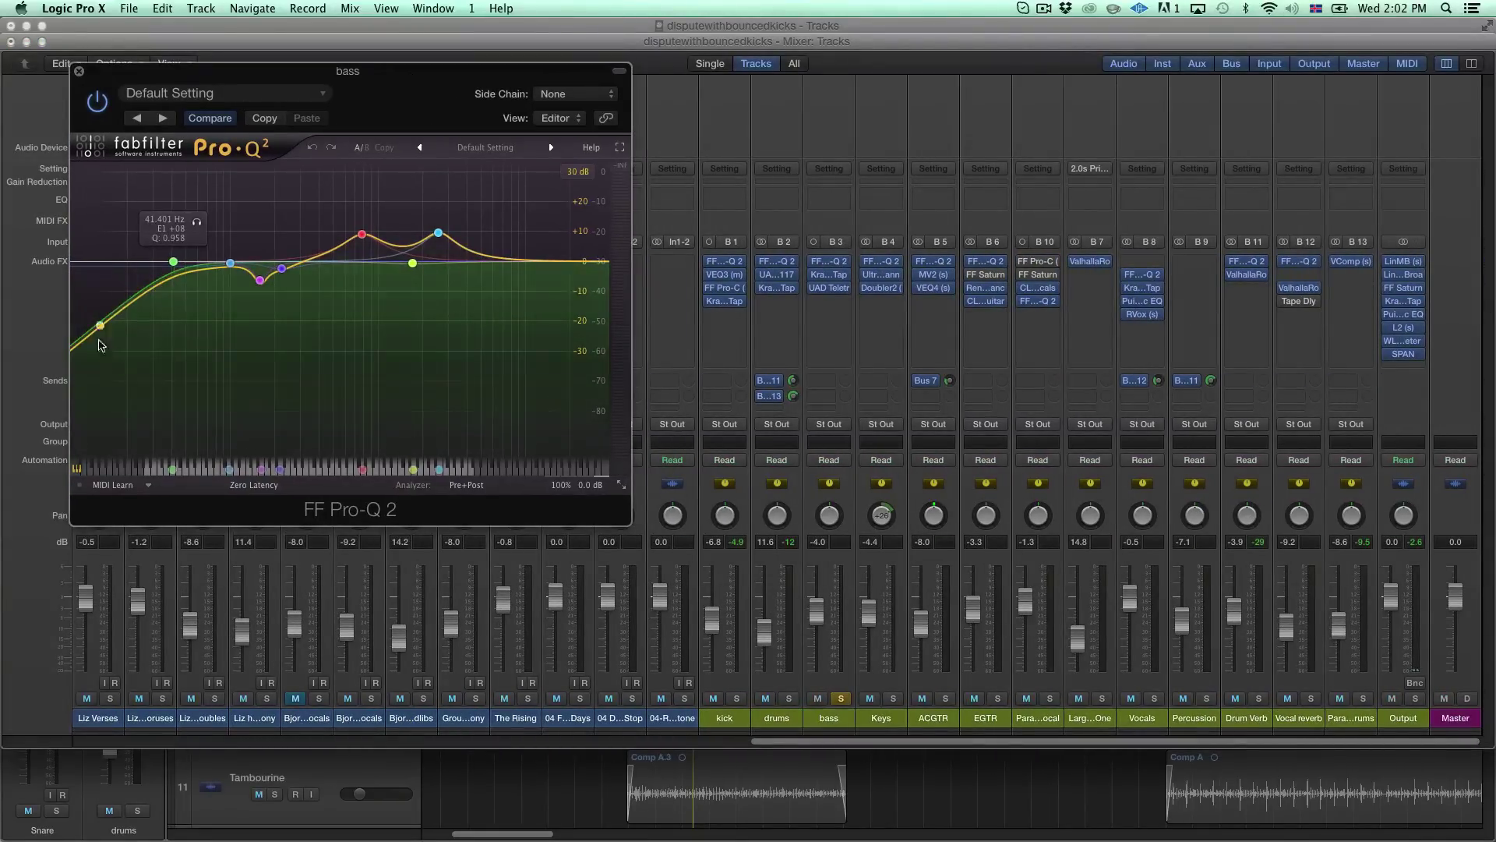
pyautogui.click(174, 263)
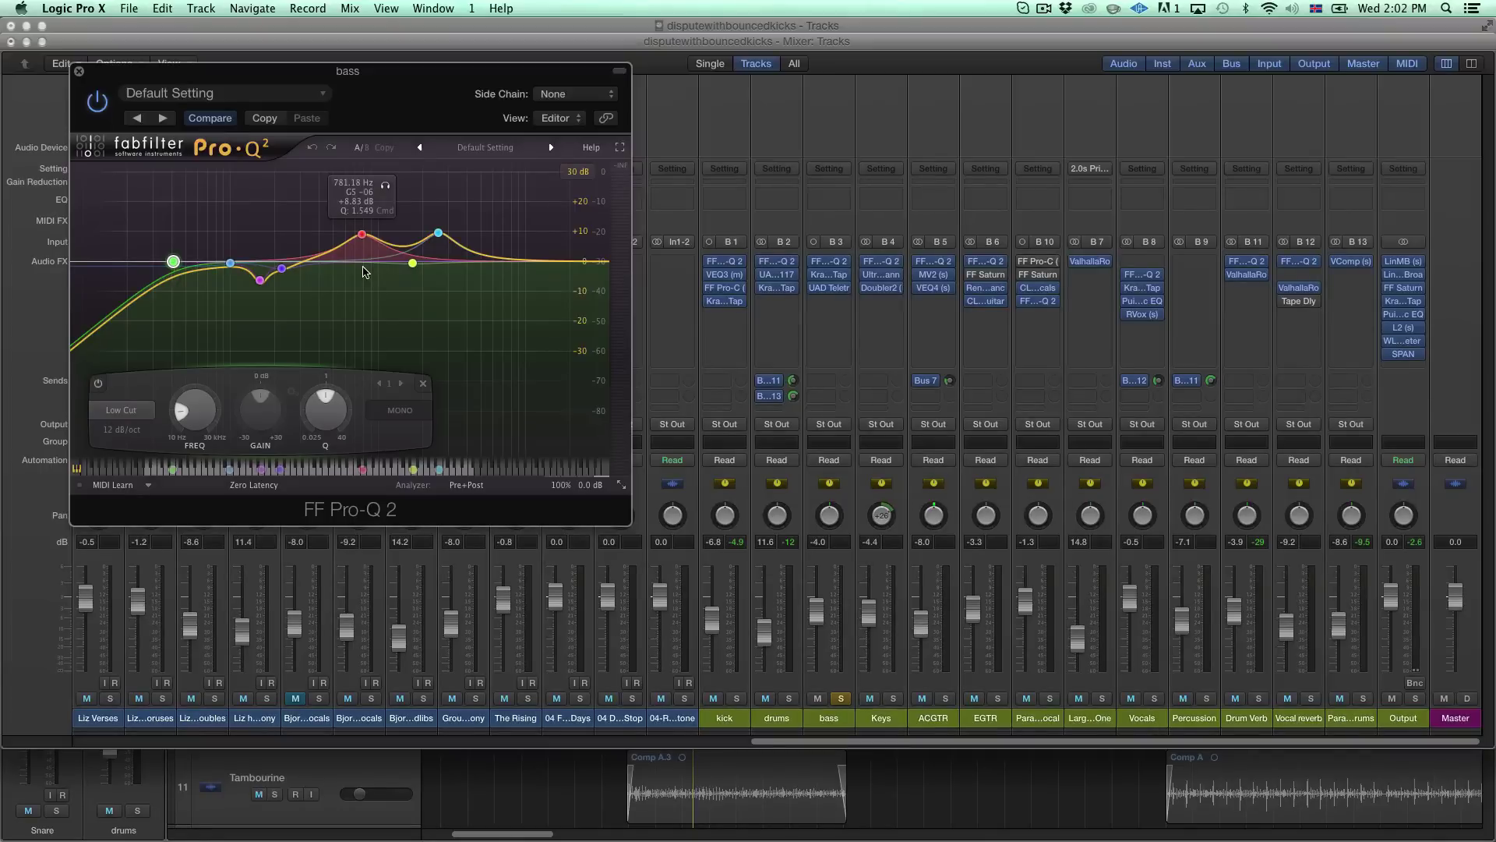
pyautogui.click(829, 274)
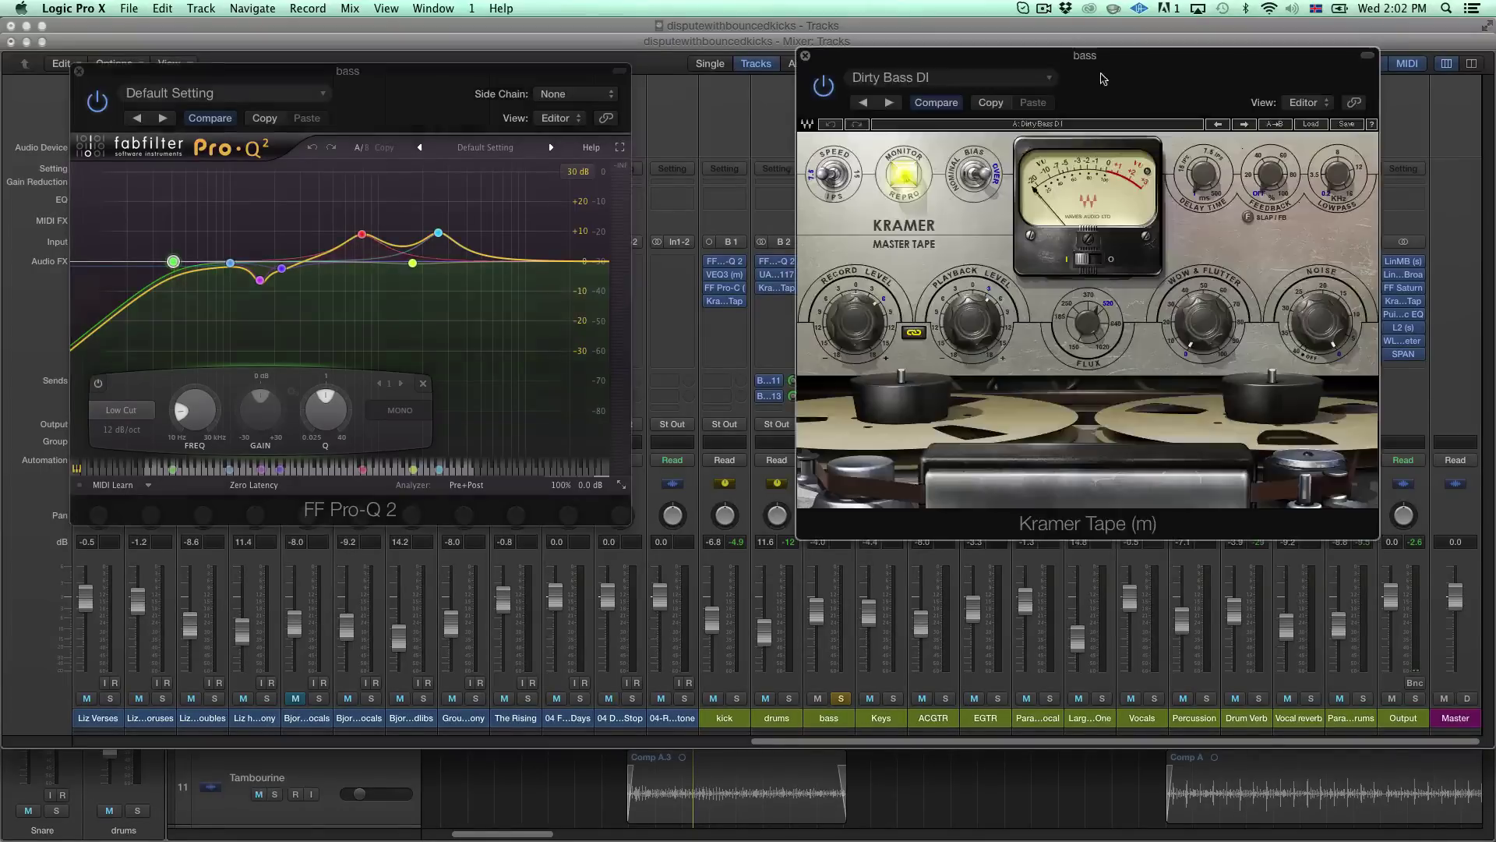
# Open the bass bus's UAD Teletronix LA-2A Legacy and bypass it along with FF Pro-Q 2 and Kramer Tape for a dry audition.
pyautogui.moveTo(1120, 67); pyautogui.dragTo(1224, 38)
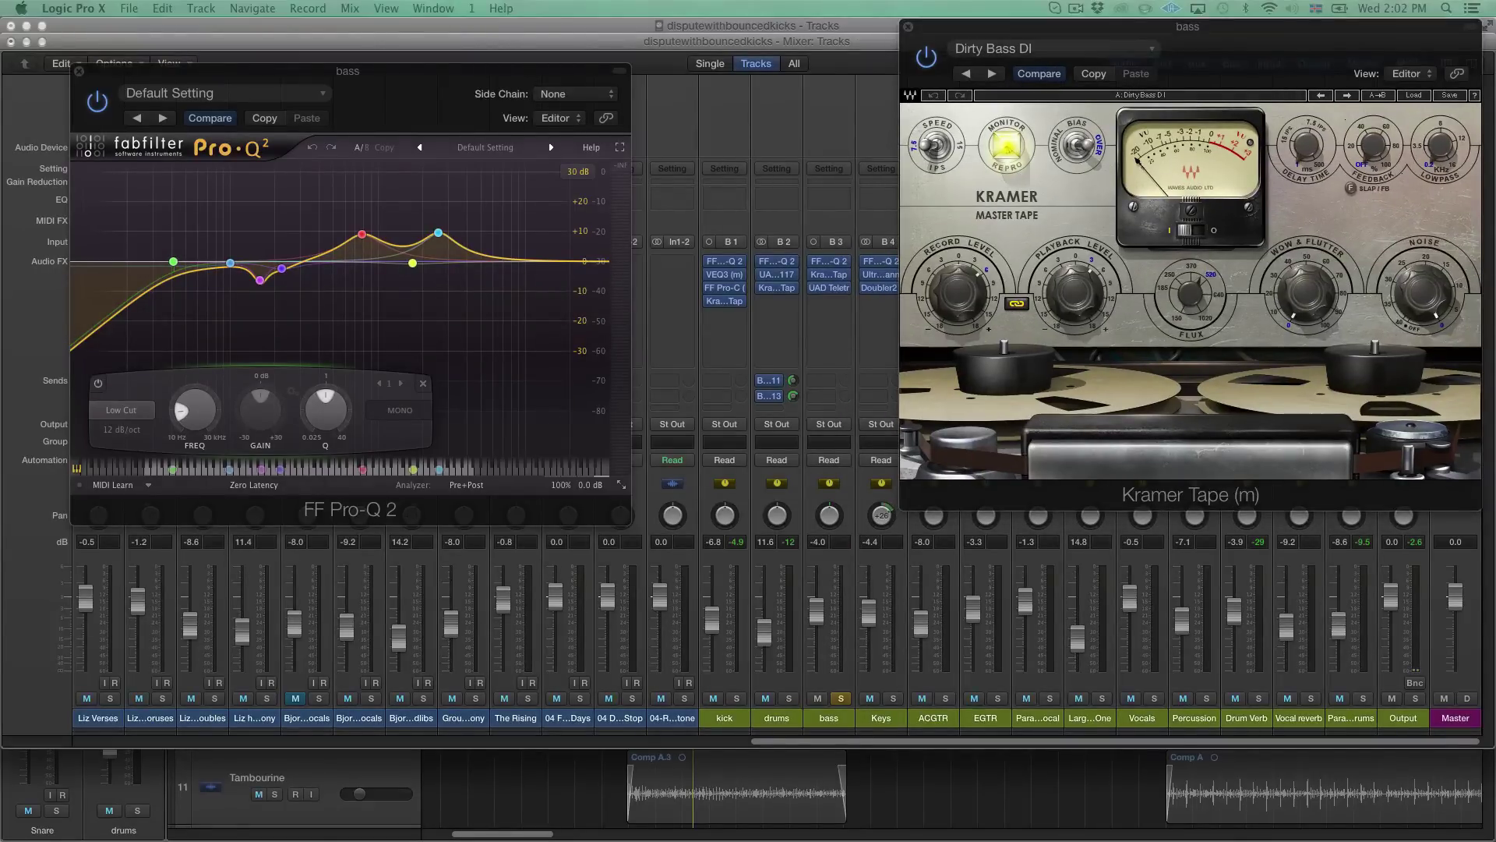
pyautogui.moveTo(1495, 126); pyautogui.dragTo(680, 185)
pyautogui.click(86, 107)
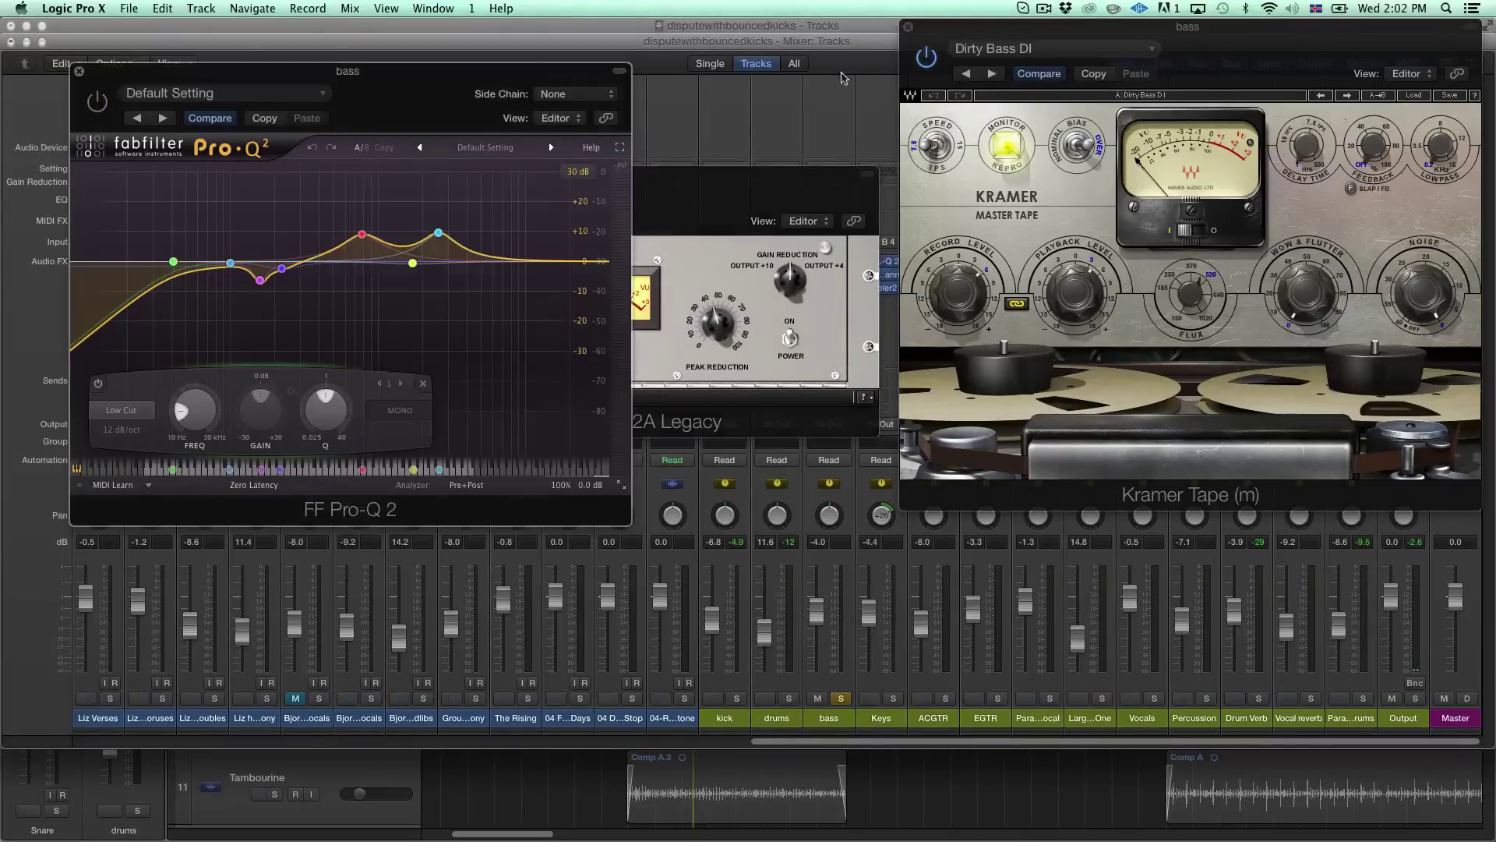
pyautogui.click(704, 175)
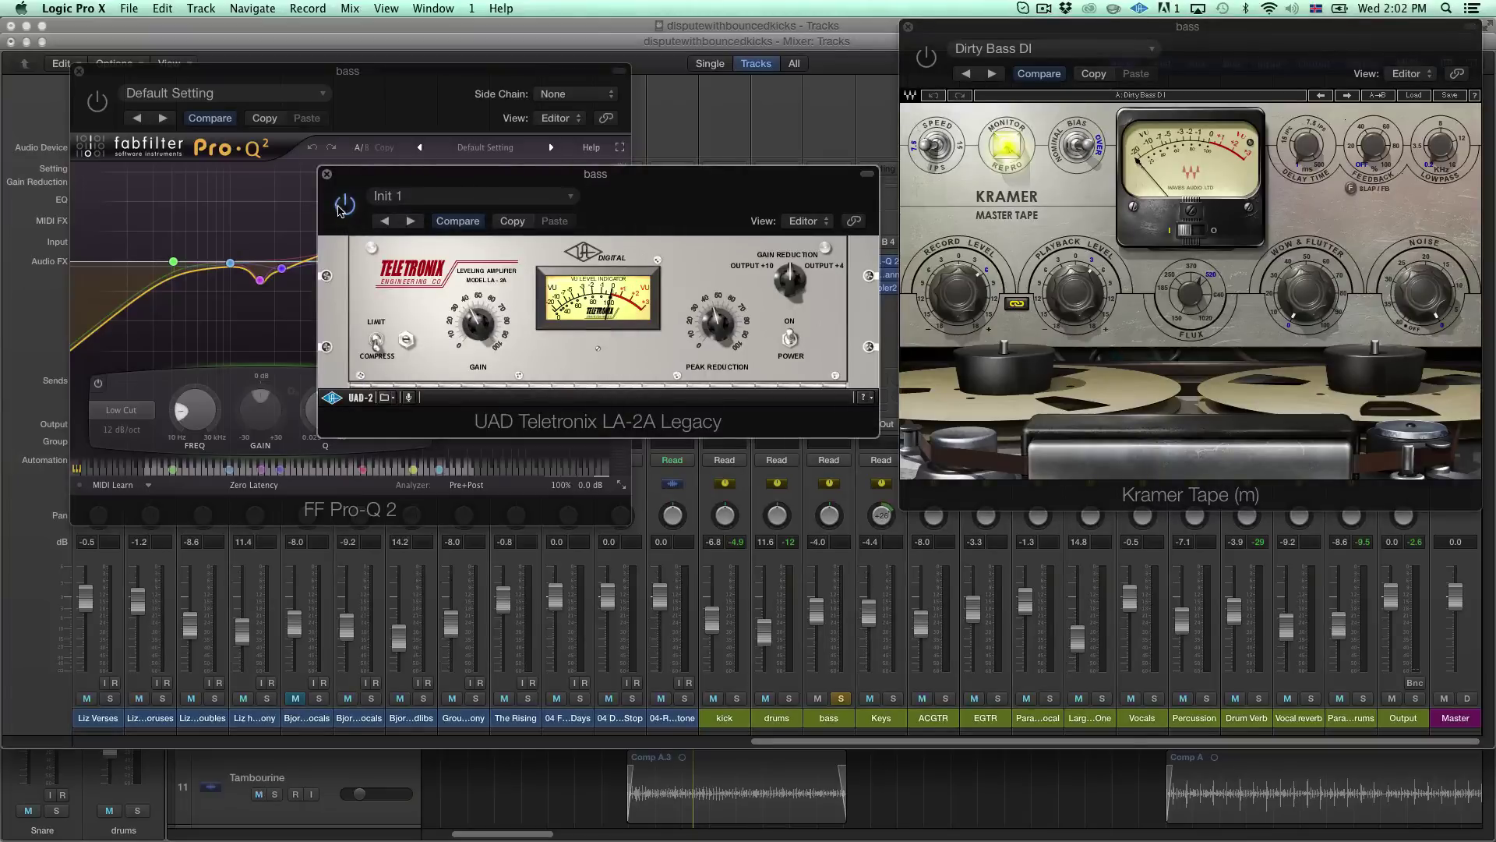
pyautogui.moveTo(1426, 298)
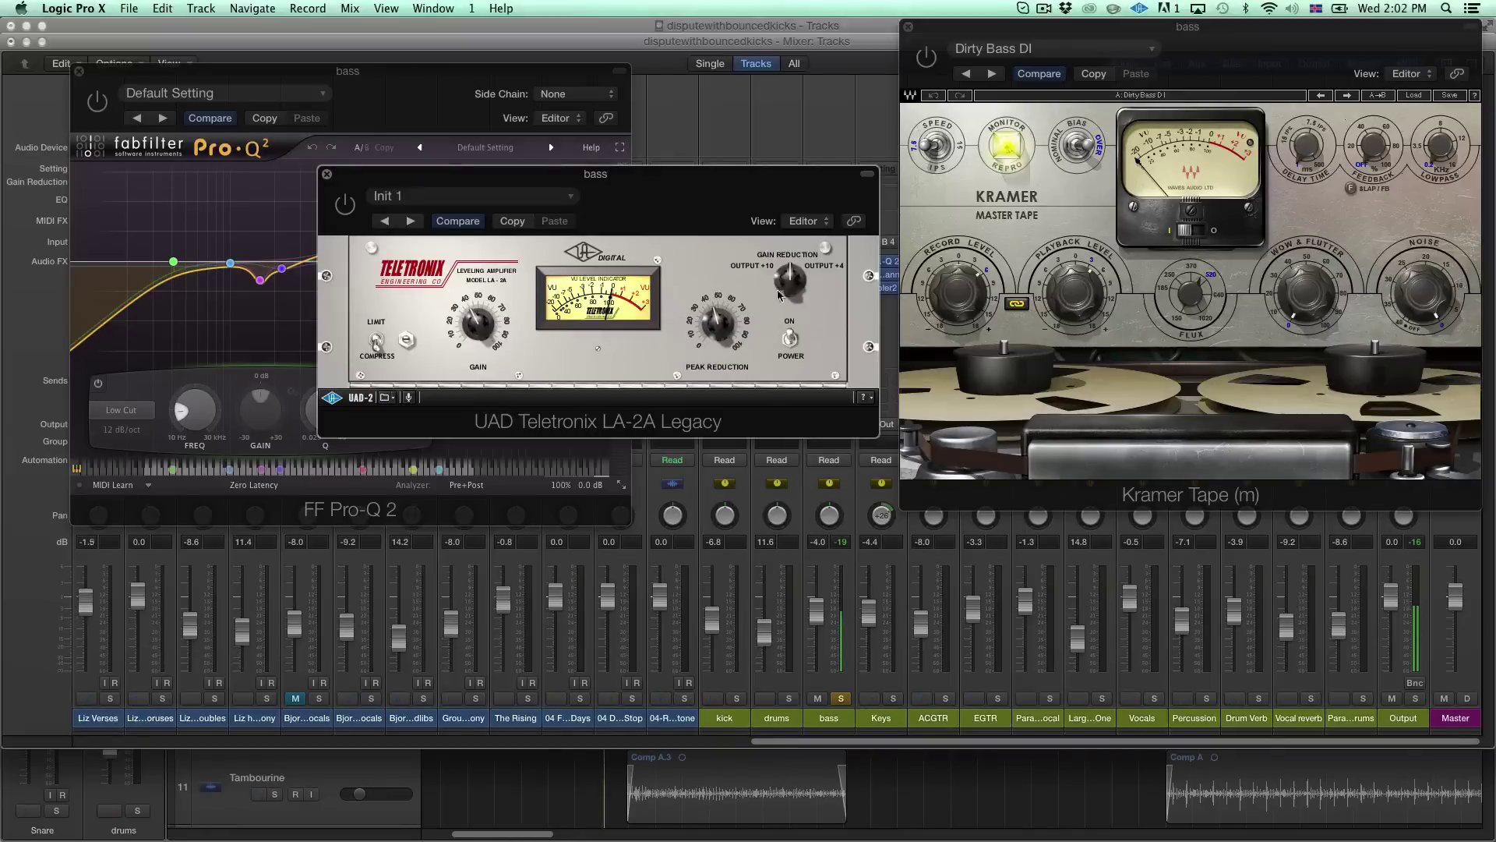
# During playback, re-enable FF Pro-Q 2, Kramer Tape and the LA-2A on the bass bus, adjusting the tape plug-in's noise level.
pyautogui.click(96, 108)
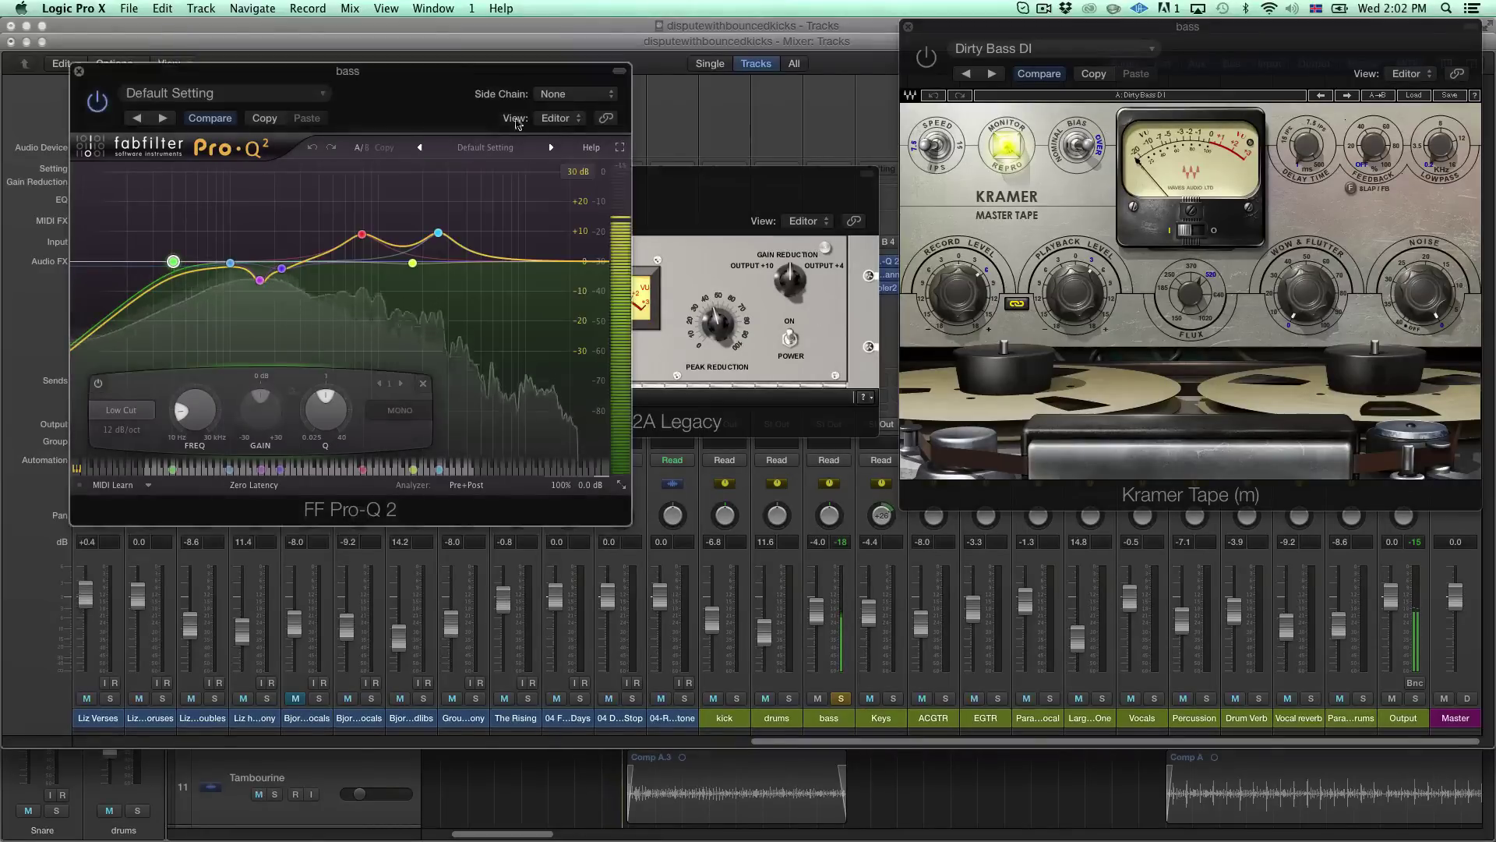
pyautogui.click(927, 57)
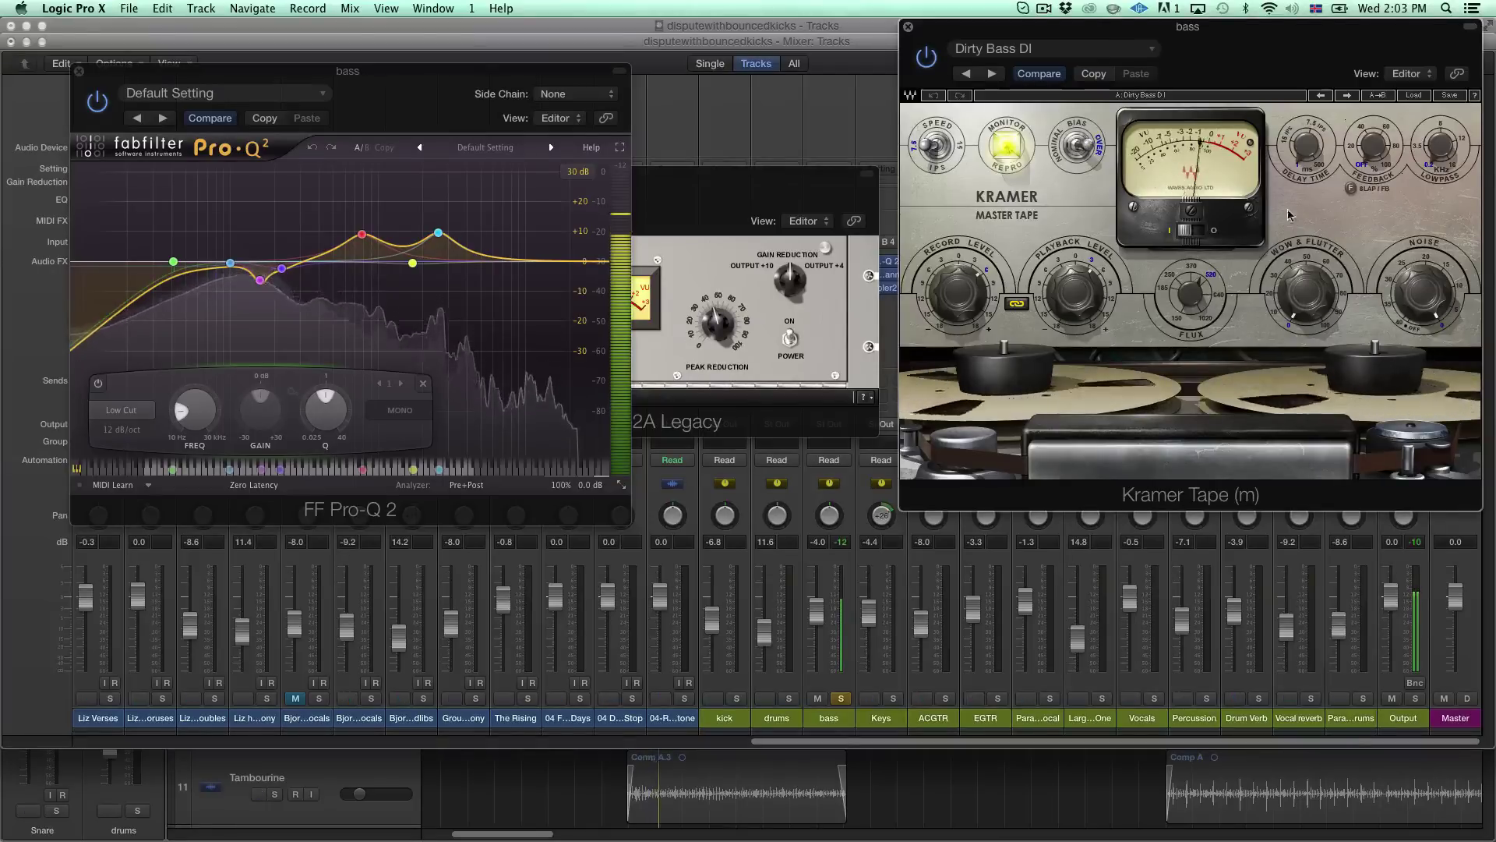
pyautogui.moveTo(1439, 290); pyautogui.dragTo(1429, 253)
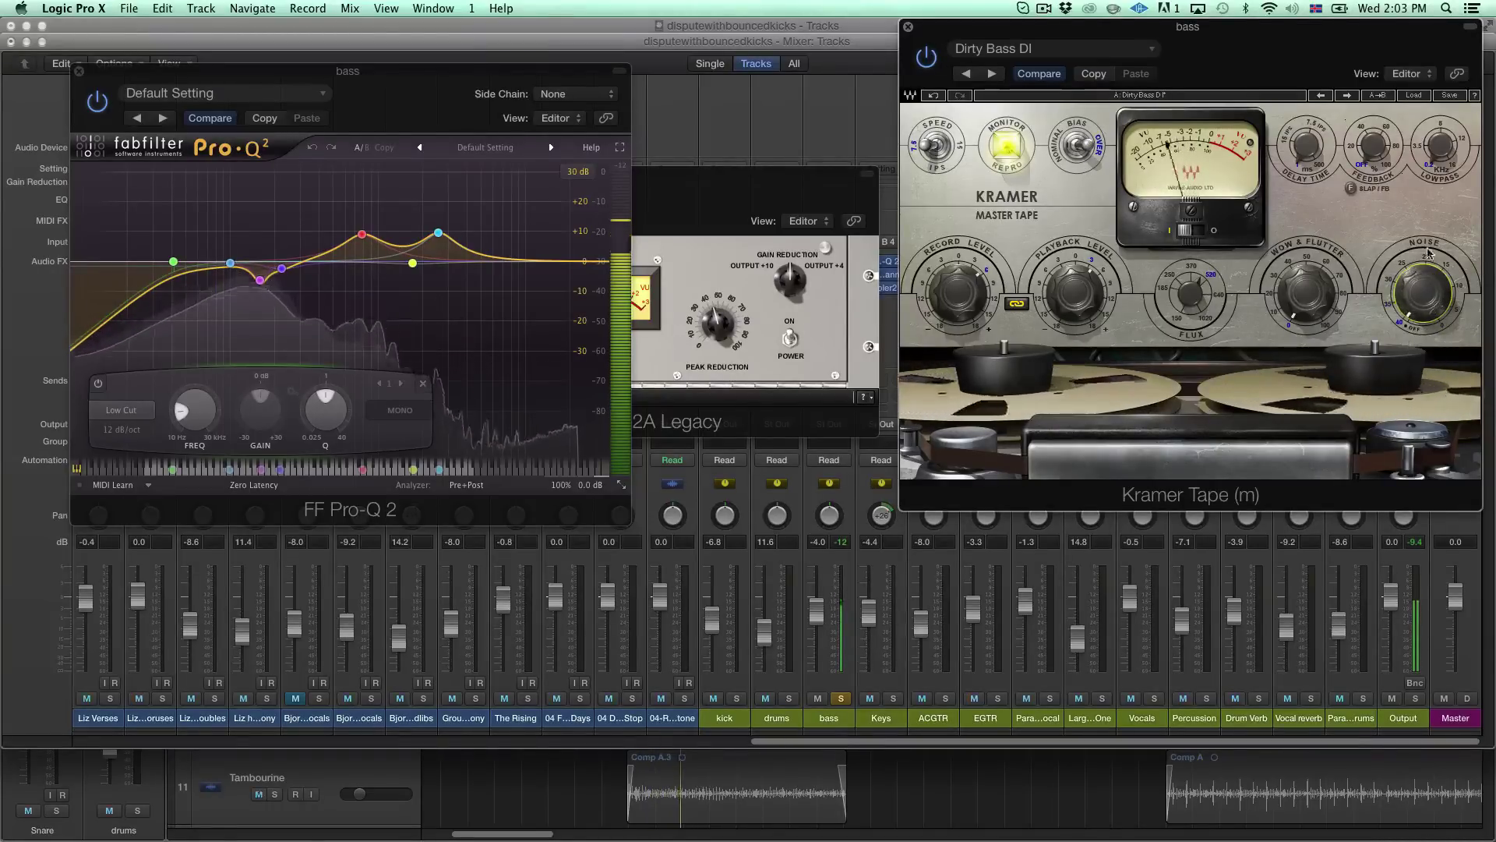
pyautogui.click(726, 181)
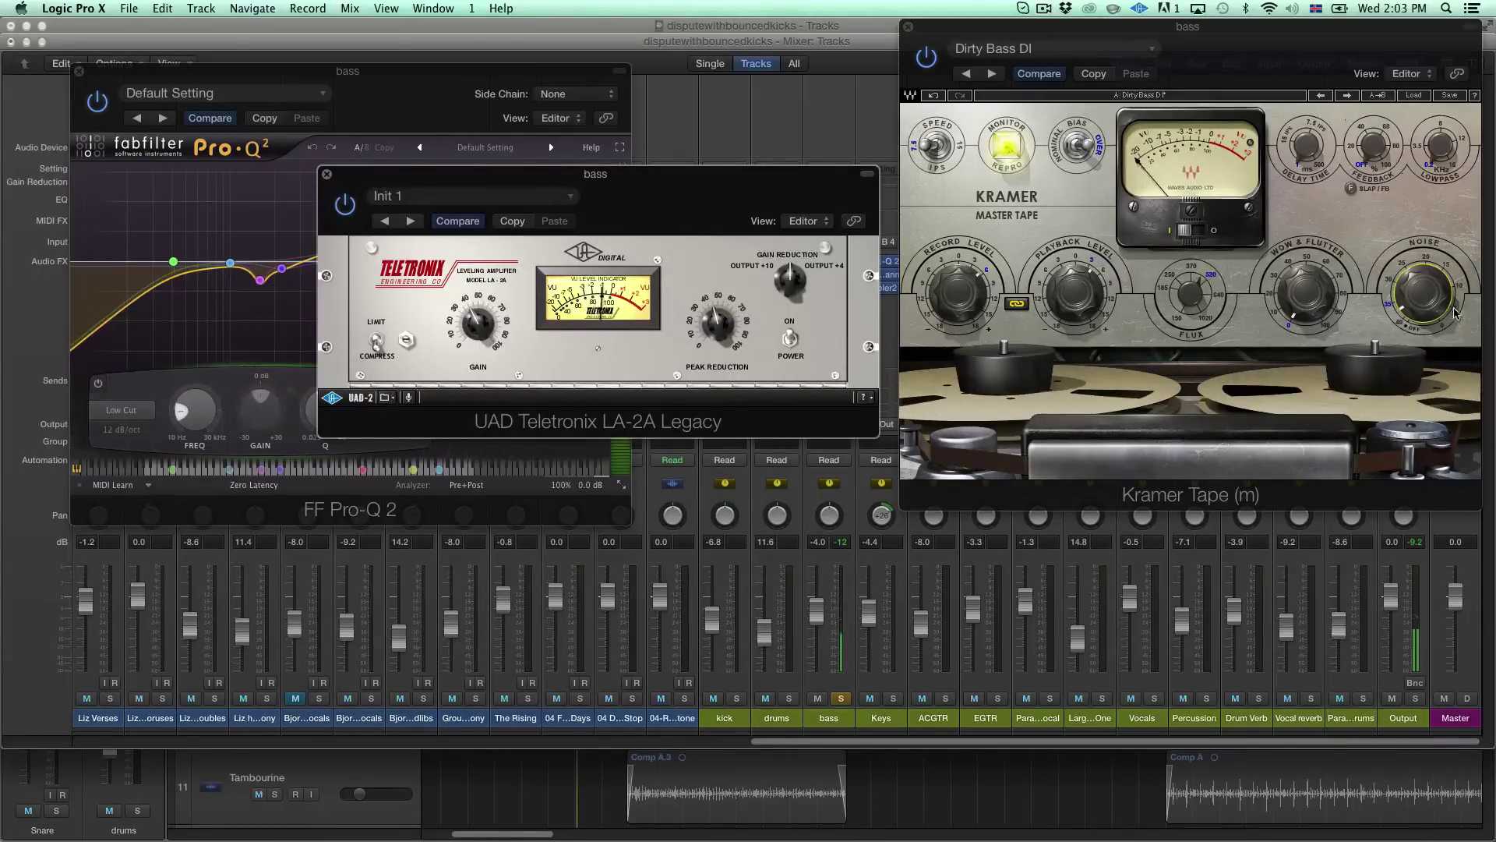
# Readjust the noise level in Kramer Tape and close all three bass bus plug-in windows.
pyautogui.moveTo(1420, 294)
pyautogui.mouseDown()
pyautogui.moveTo(1420, 323)
pyautogui.moveTo(1415, 309)
pyautogui.mouseUp()
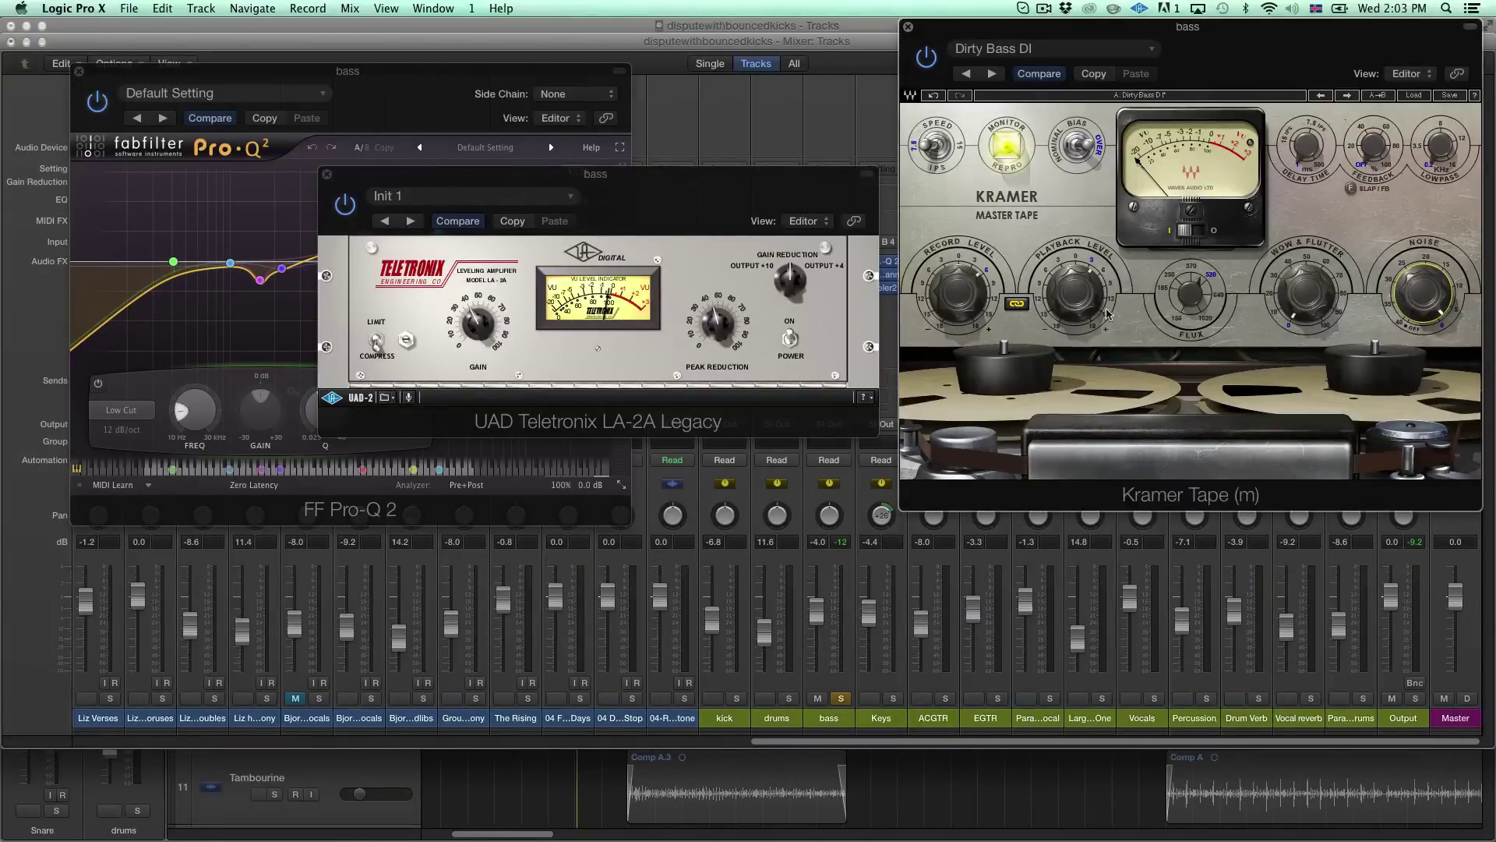
pyautogui.moveTo(1399, 260); pyautogui.dragTo(1399, 251)
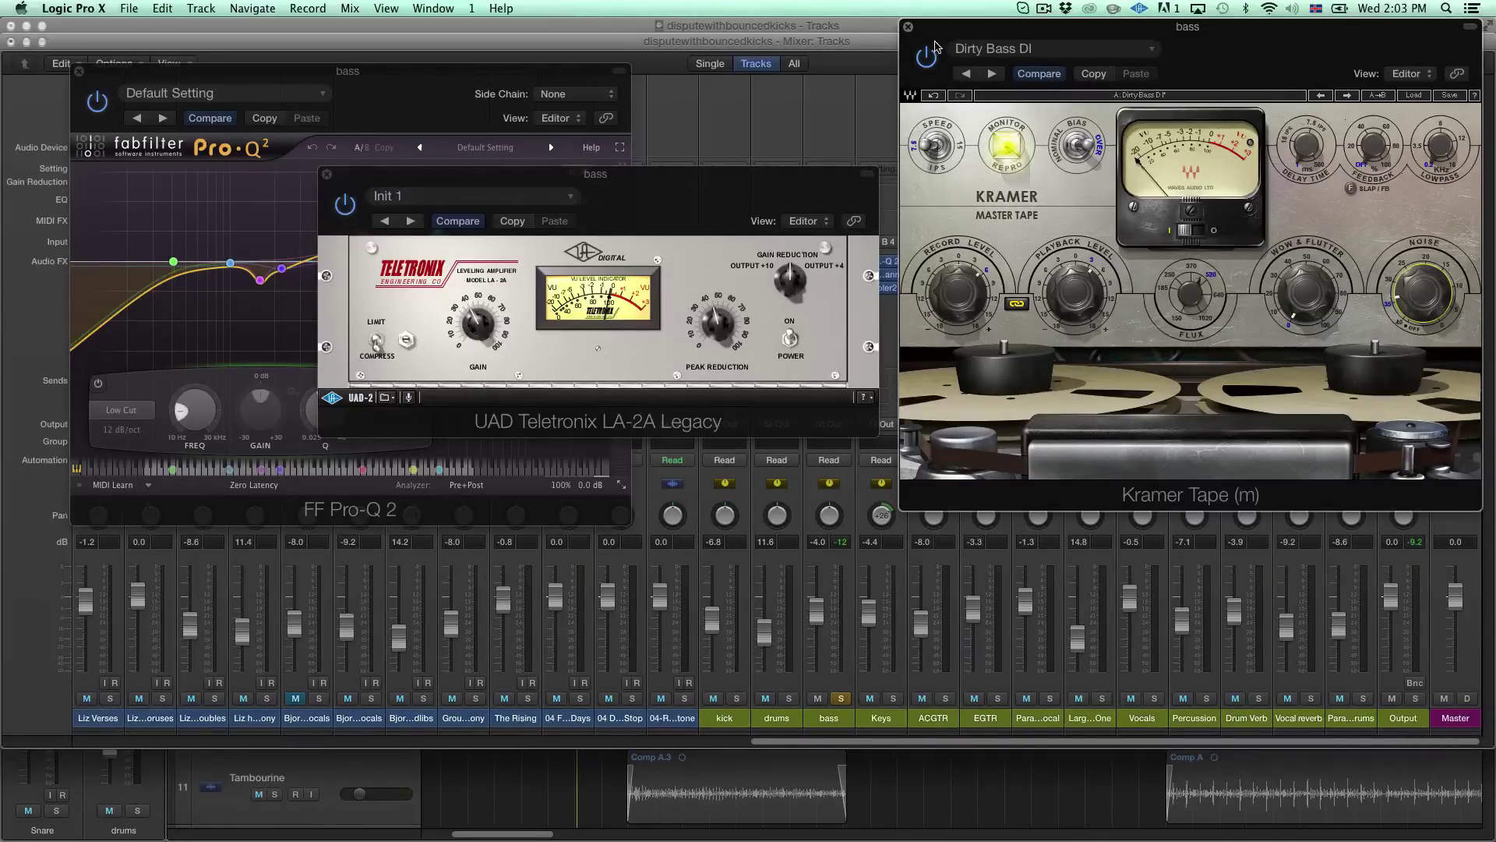
pyautogui.click(908, 28)
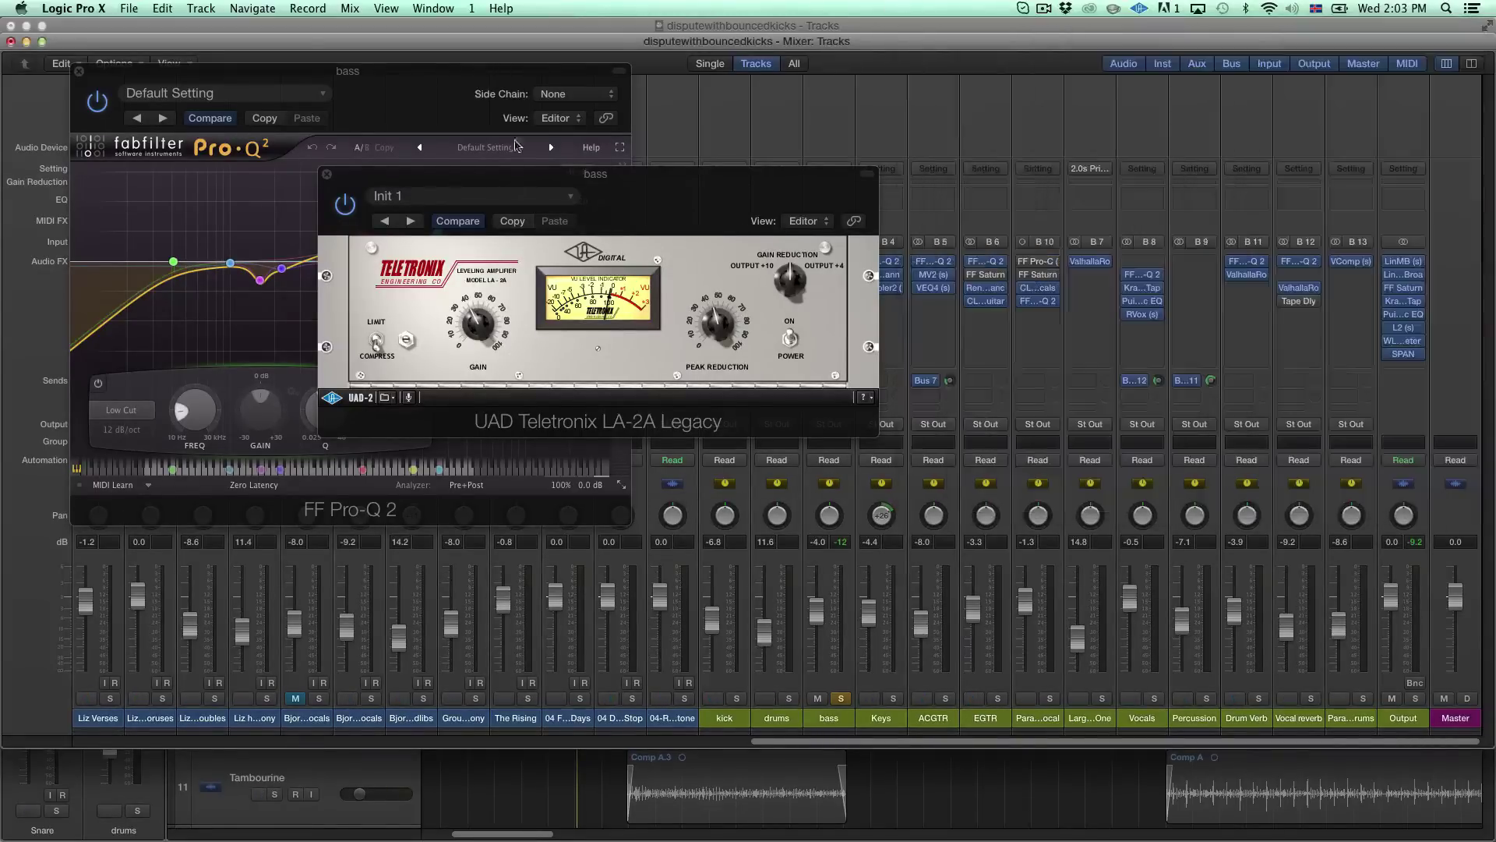
pyautogui.click(328, 176)
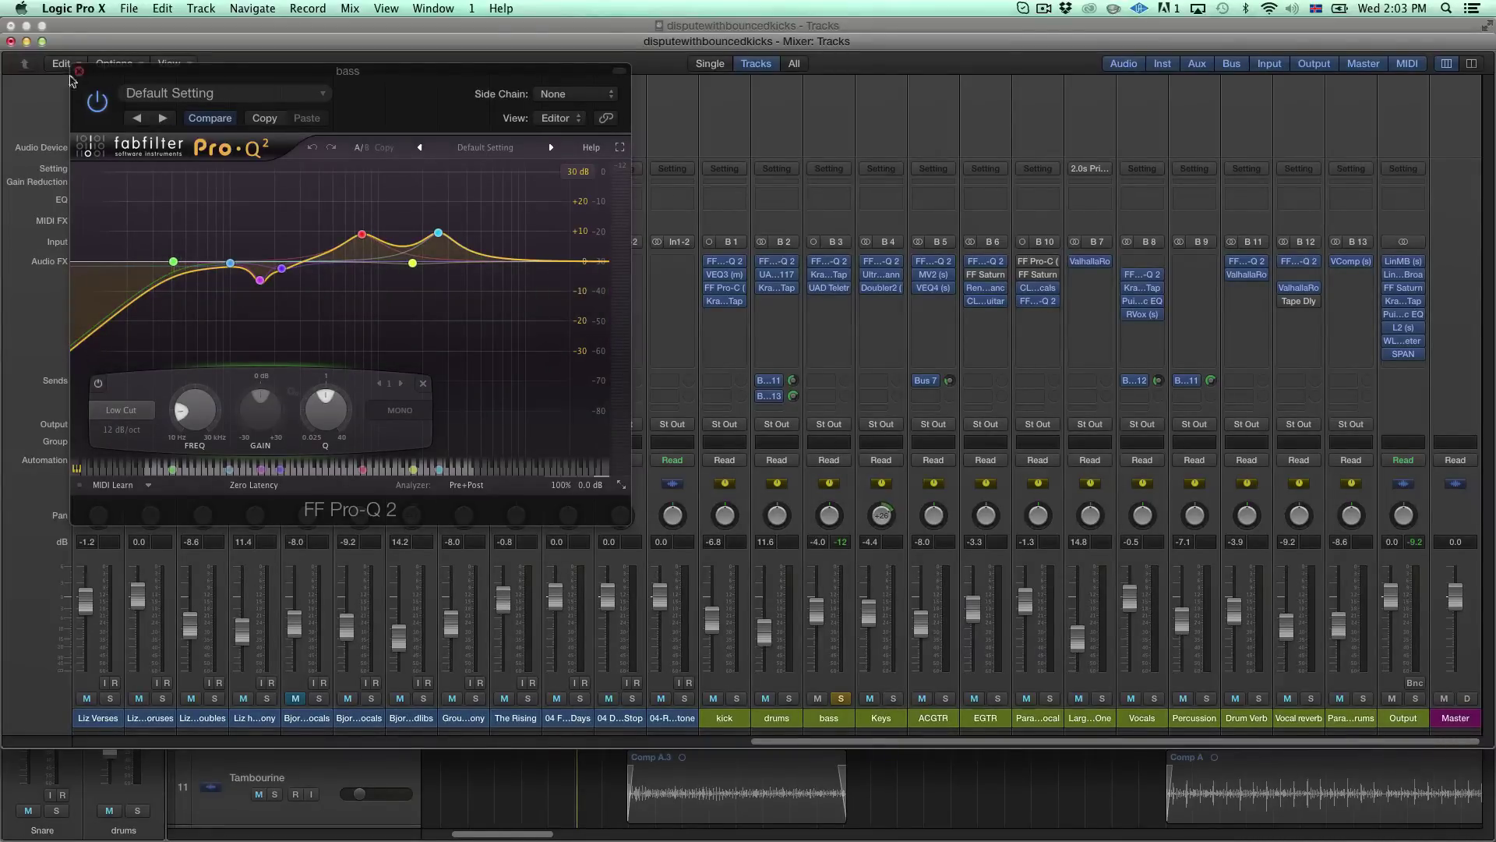
pyautogui.click(79, 72)
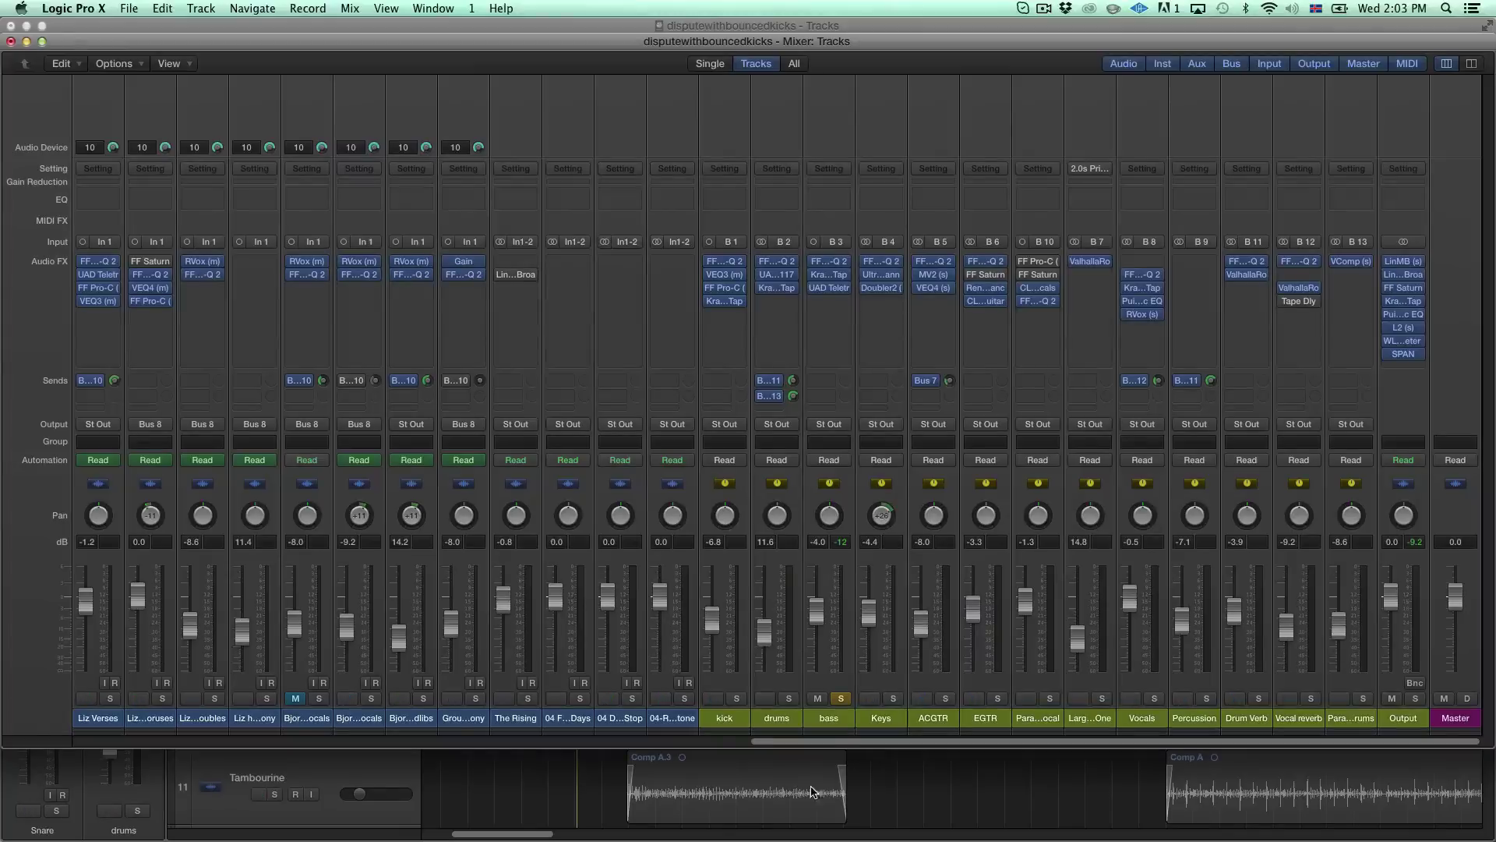
# Solo the Keys bus instead of the bass bus and open its FF Pro-Q 2, UltraChannel and Doubler2 plug-ins side by side.
pyautogui.click(842, 698)
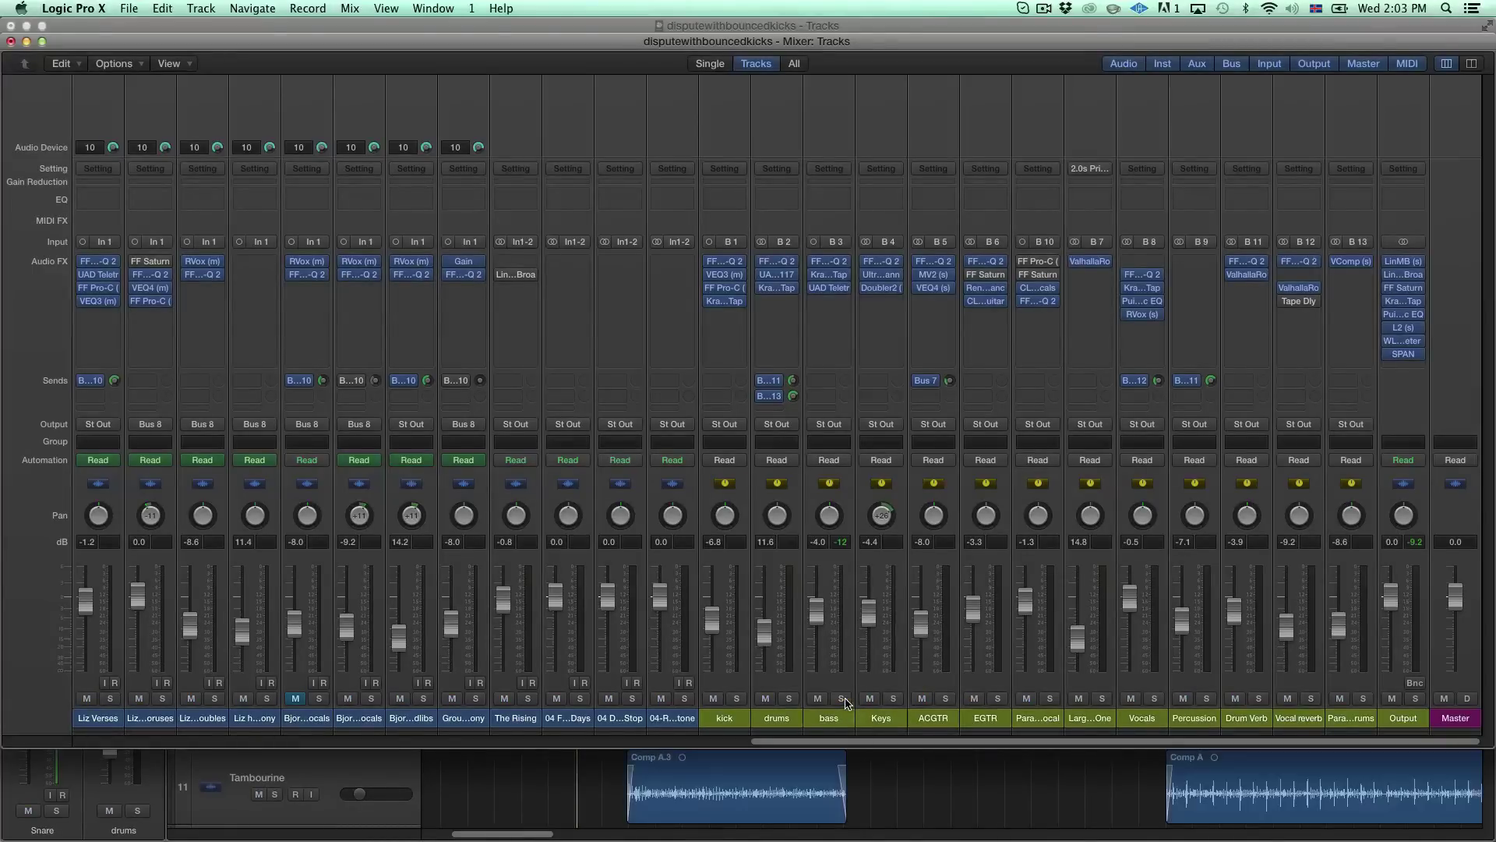
pyautogui.click(895, 698)
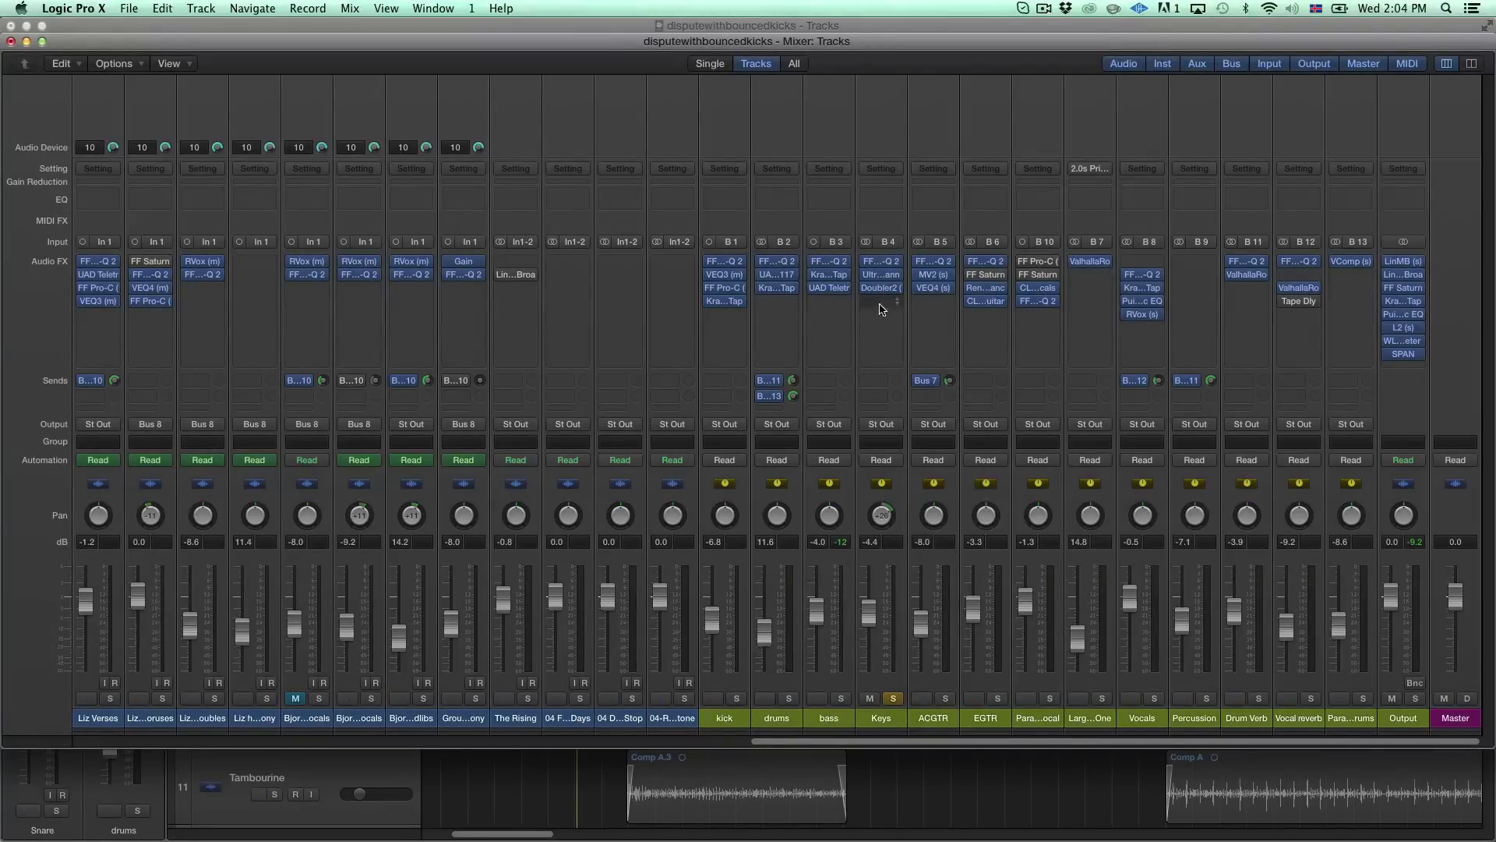
pyautogui.click(880, 261)
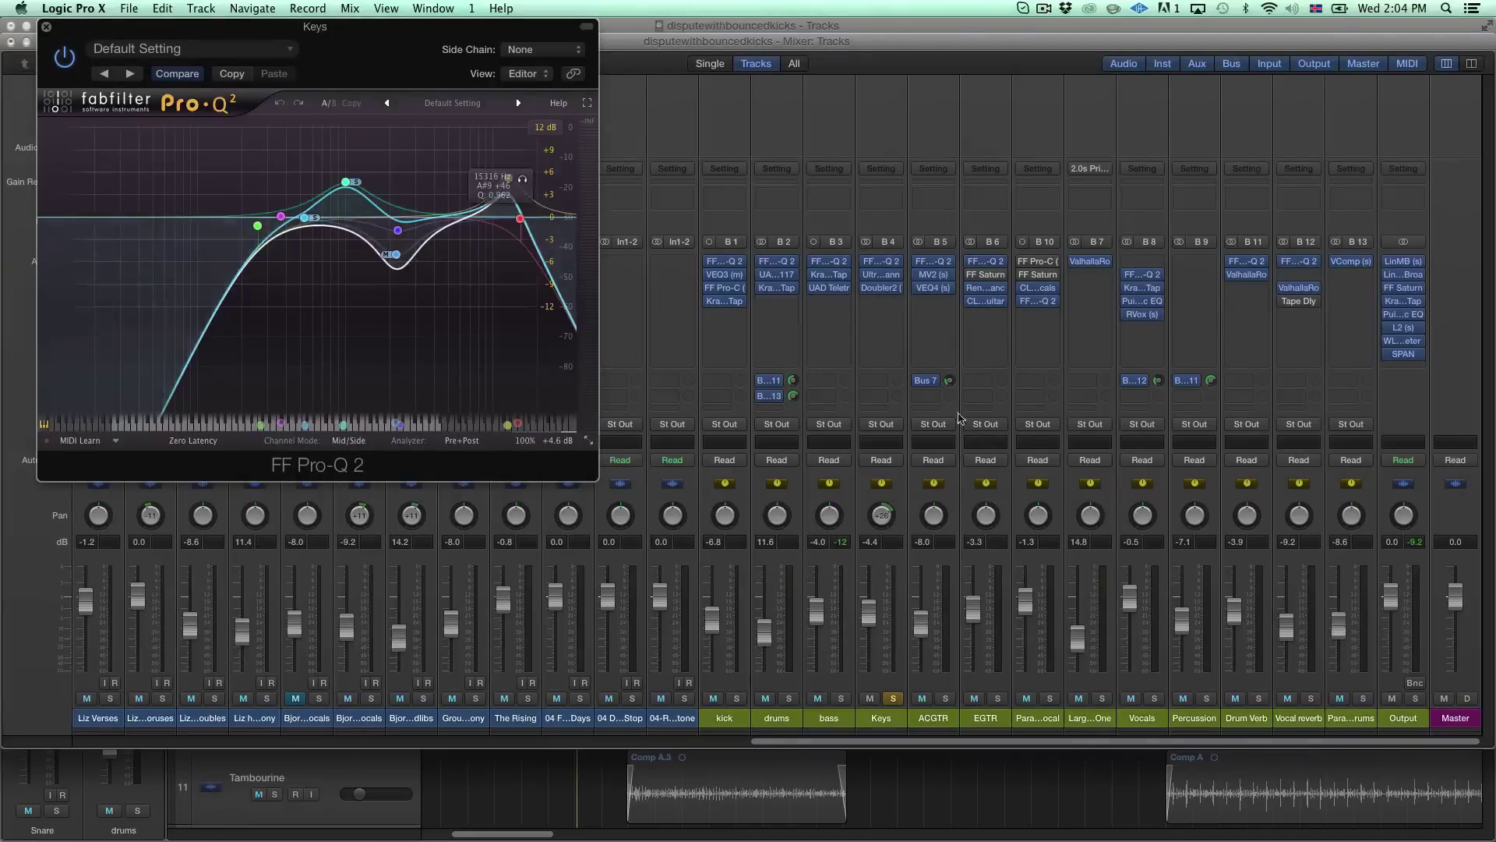
pyautogui.click(882, 279)
pyautogui.moveTo(1288, 39); pyautogui.dragTo(1218, 33)
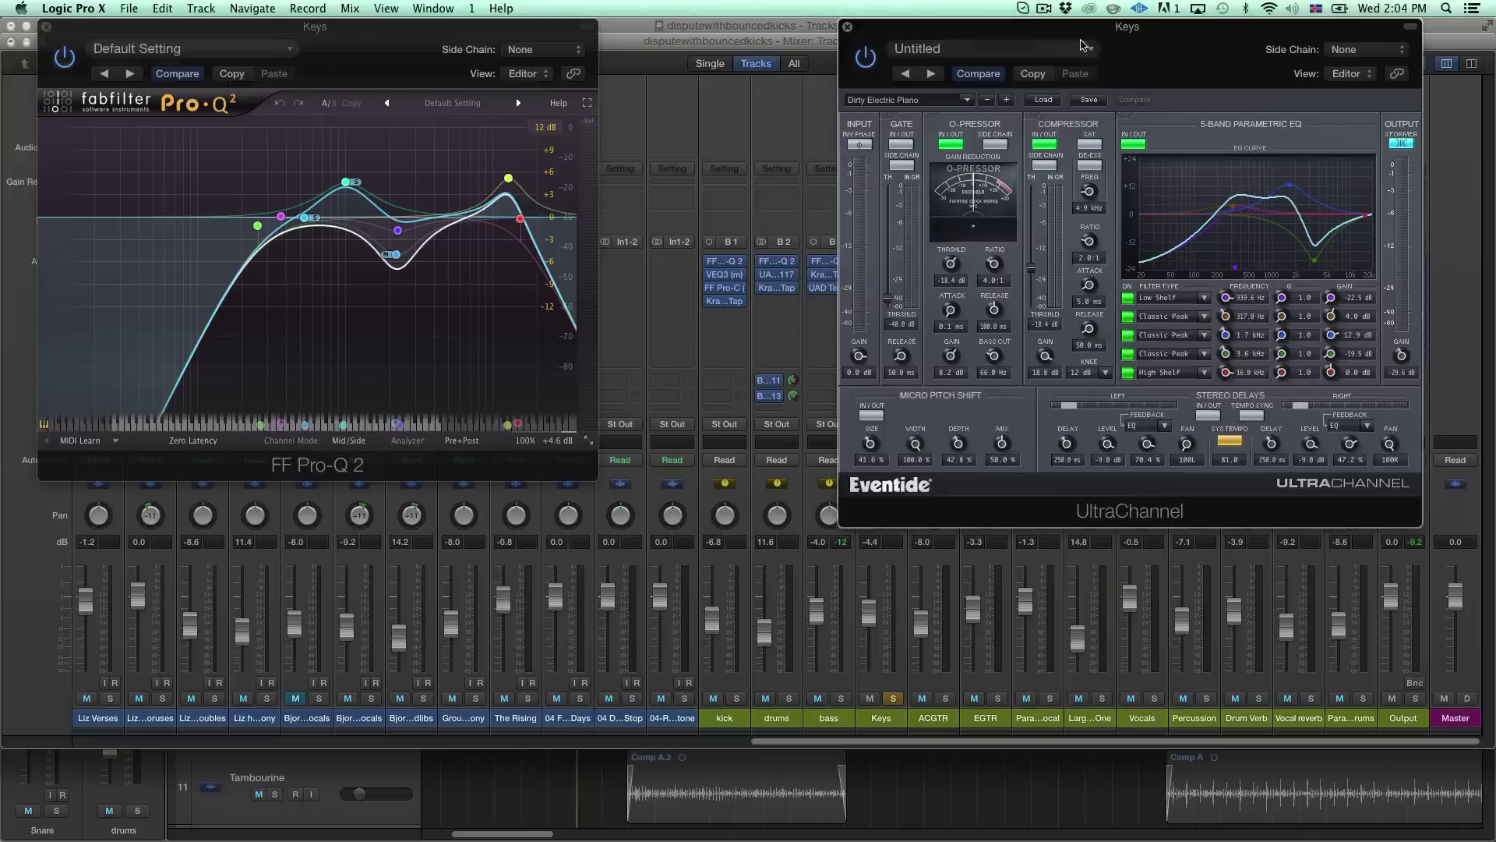
pyautogui.moveTo(1091, 35); pyautogui.dragTo(1182, 35)
pyautogui.click(881, 288)
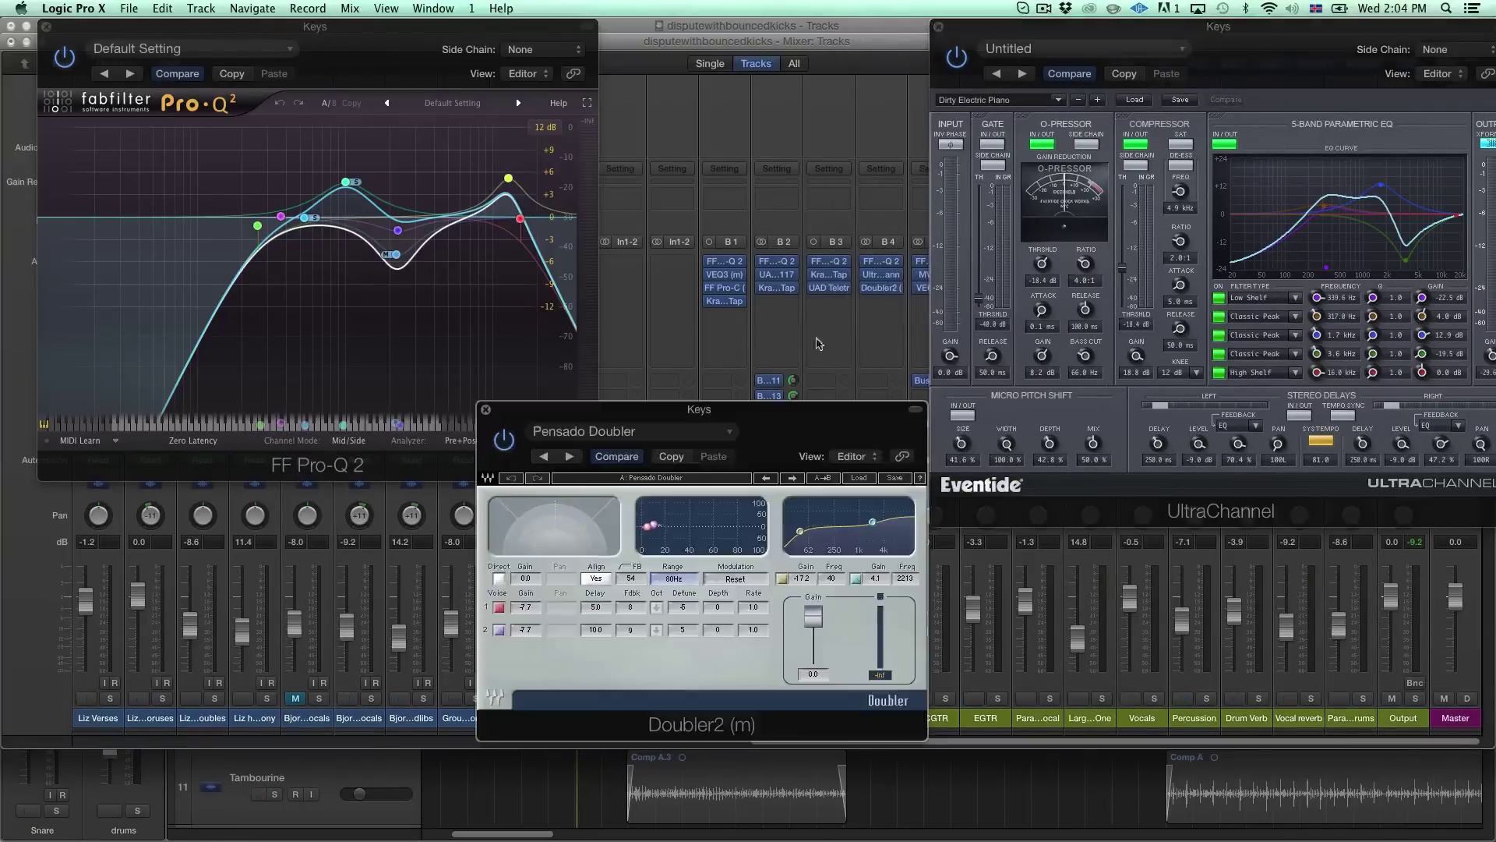
pyautogui.moveTo(720, 421); pyautogui.dragTo(668, 484)
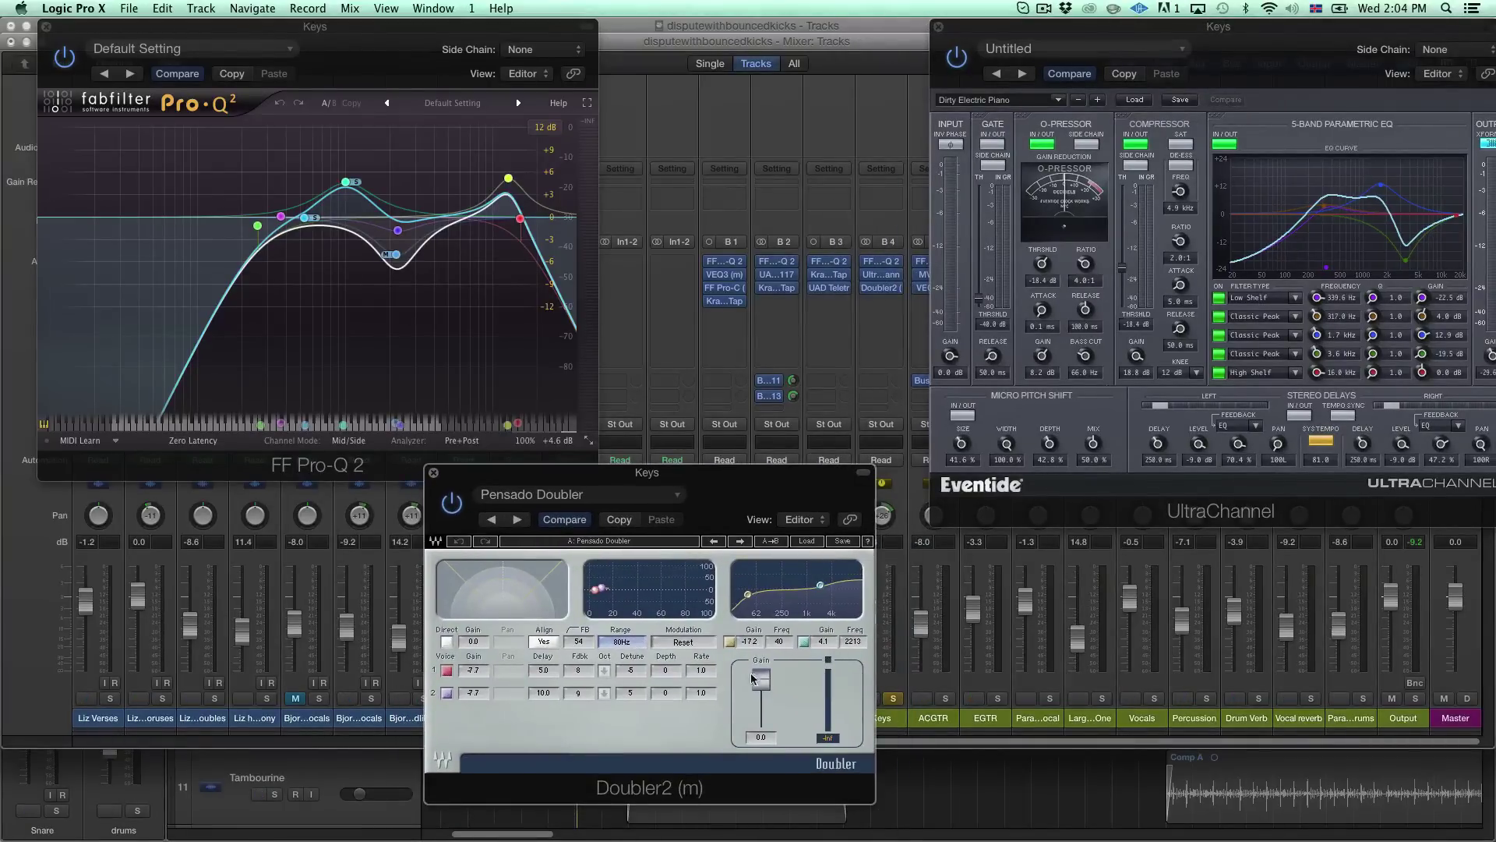
# Audition the Keys bus with FF Pro-Q 2, UltraChannel and Doubler2 bypassed, re-enabling them one by one during playback.
pyautogui.moveTo(355, 190)
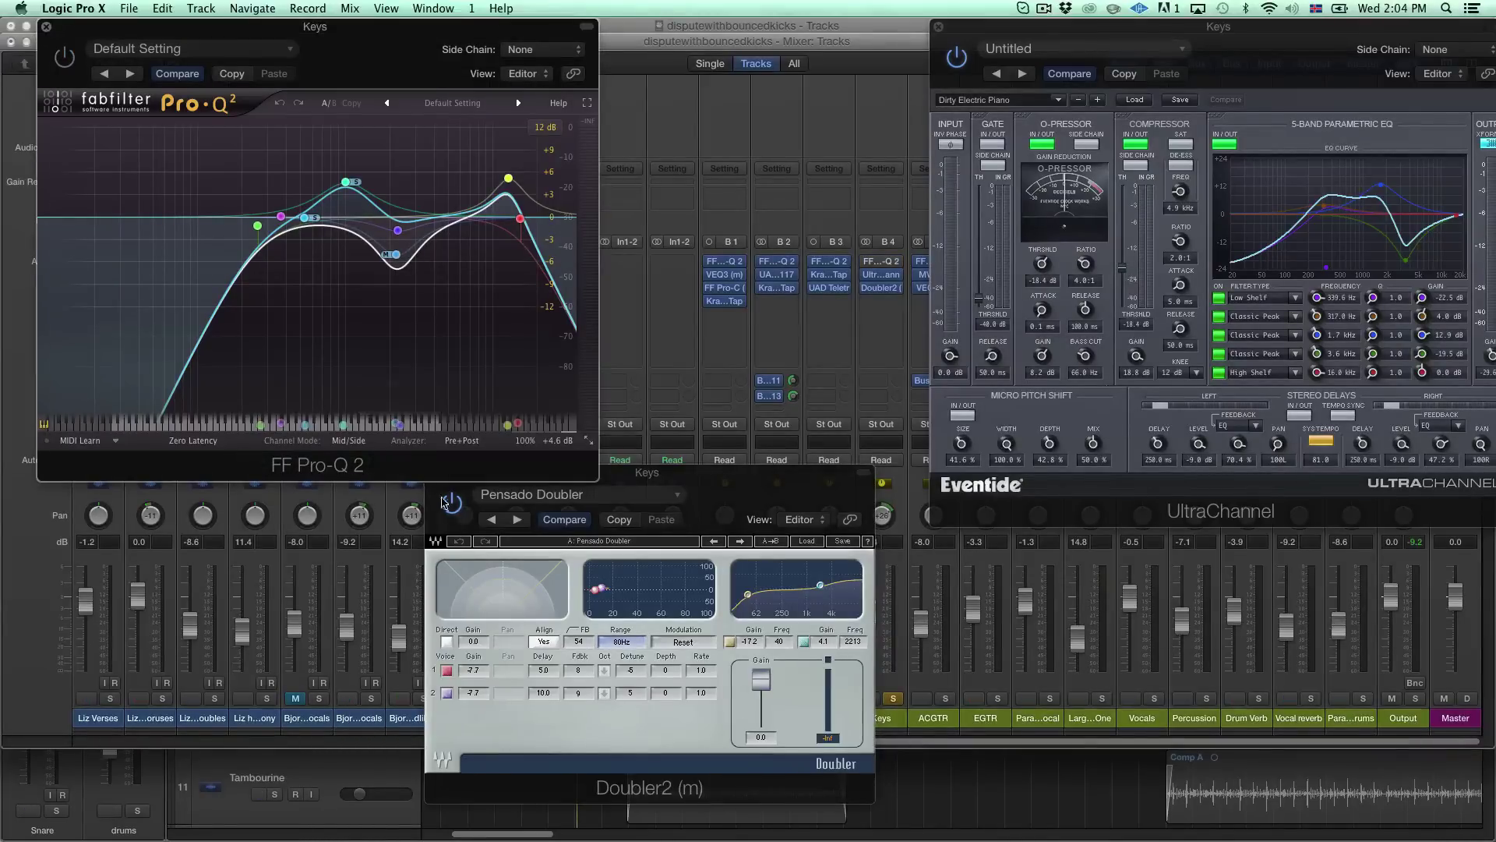
pyautogui.click(967, 58)
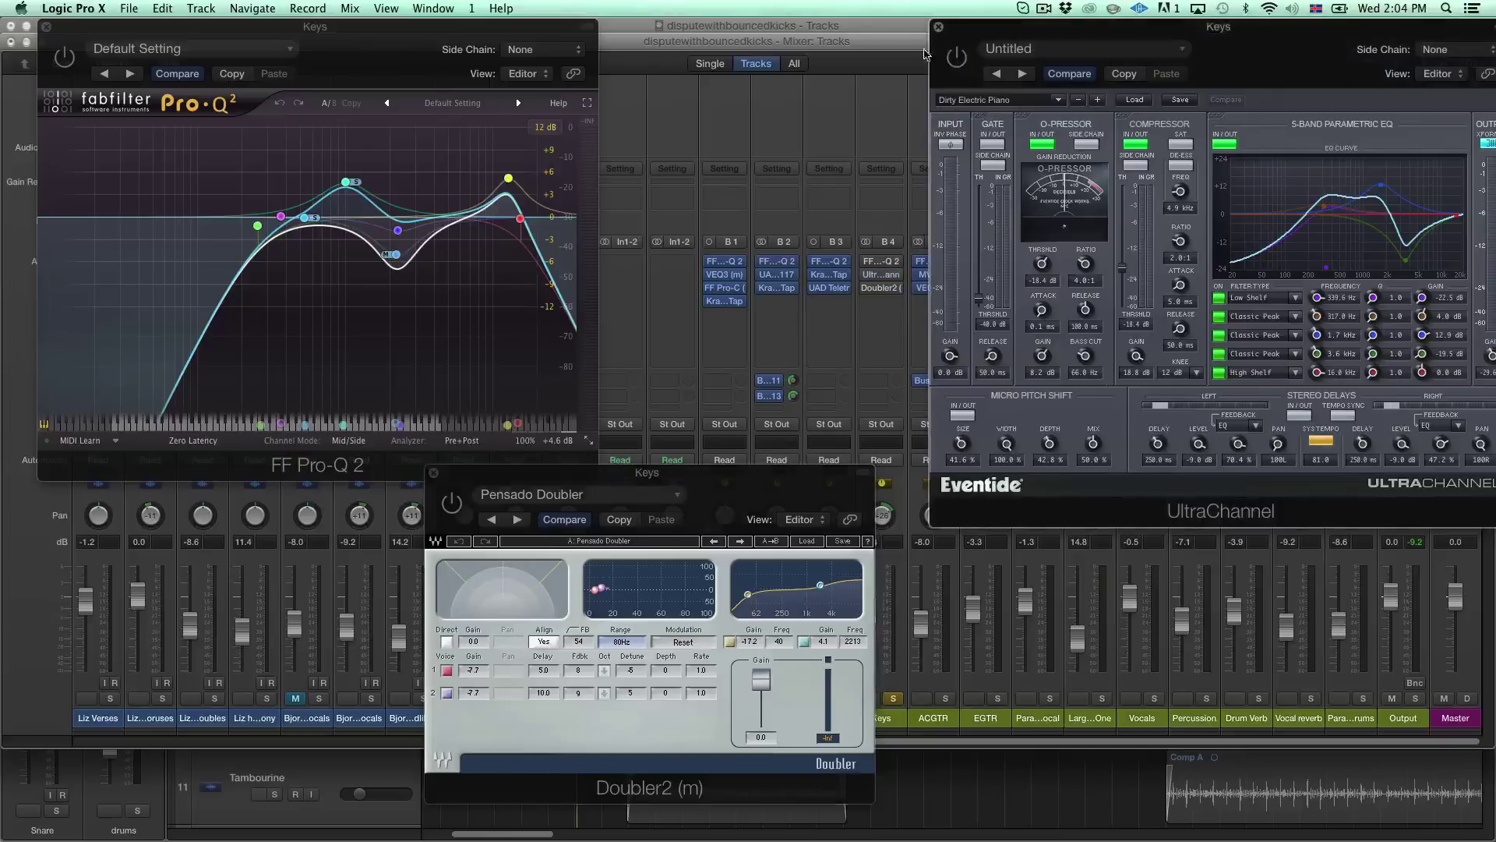
pyautogui.click(66, 60)
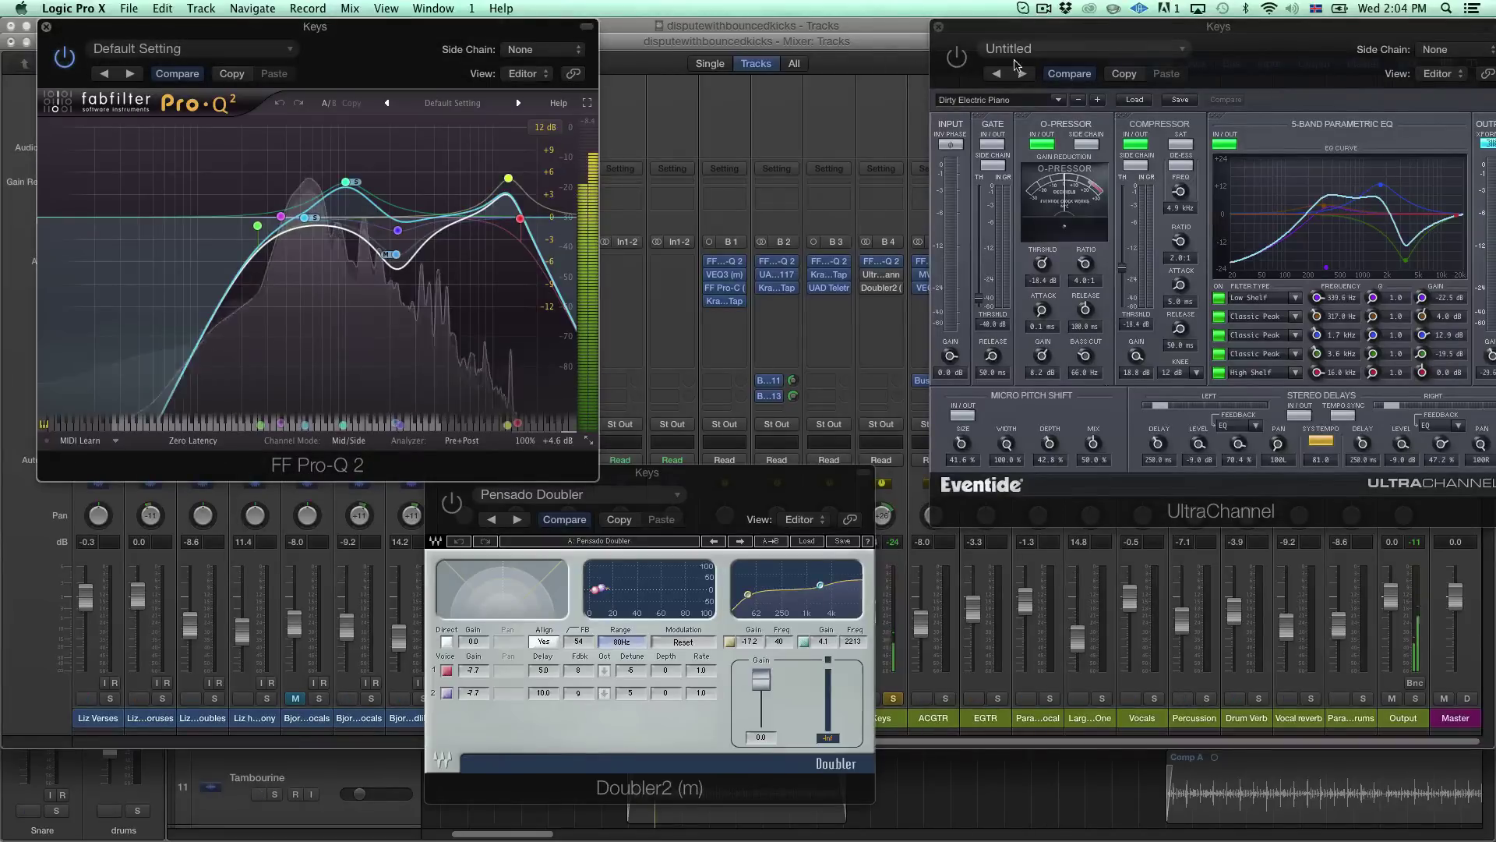
pyautogui.click(956, 59)
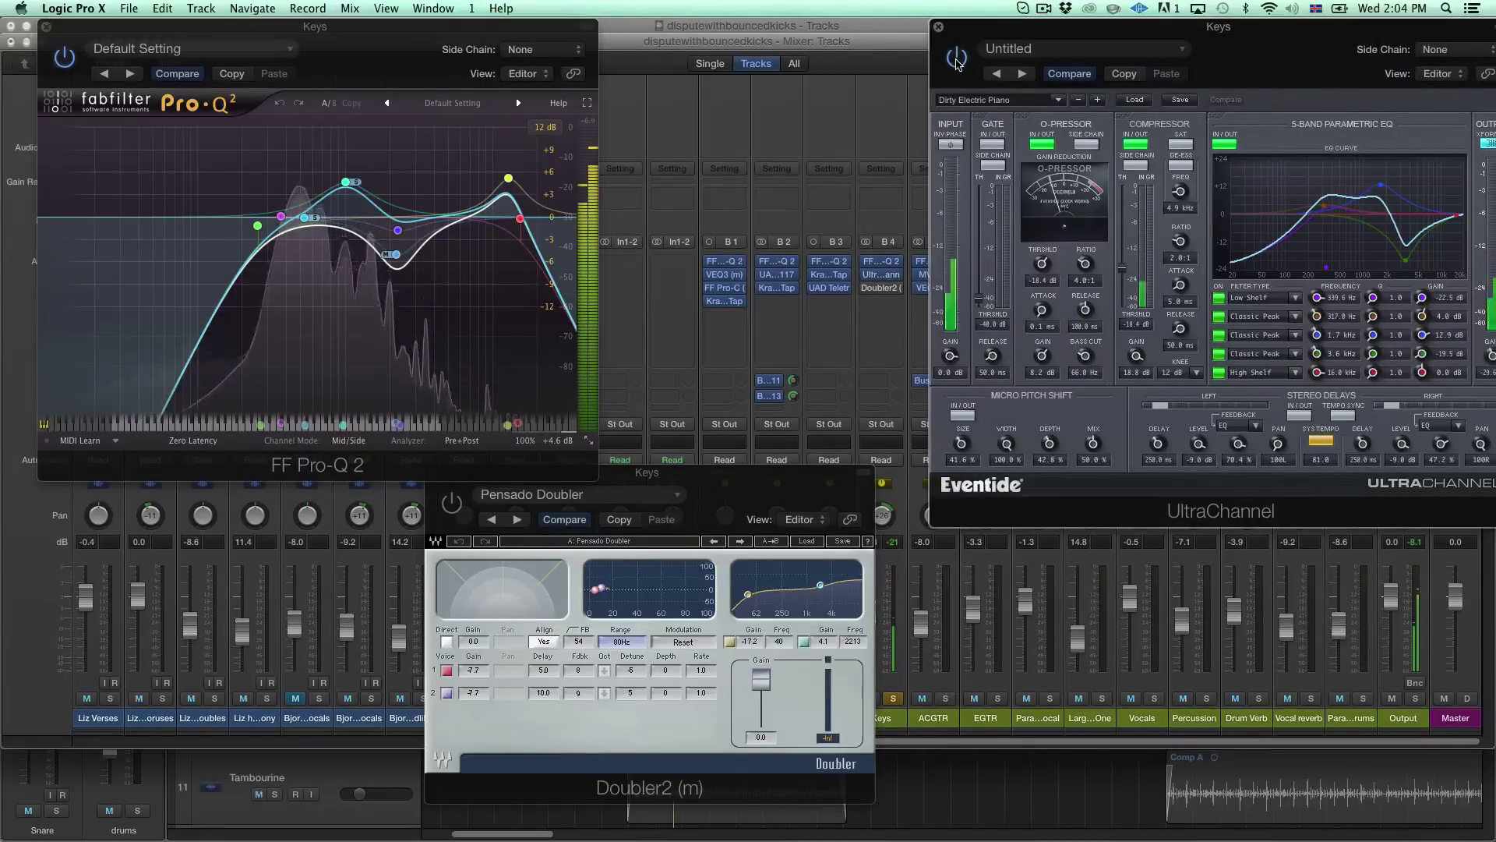
pyautogui.moveTo(1145, 48); pyautogui.dragTo(1075, 48)
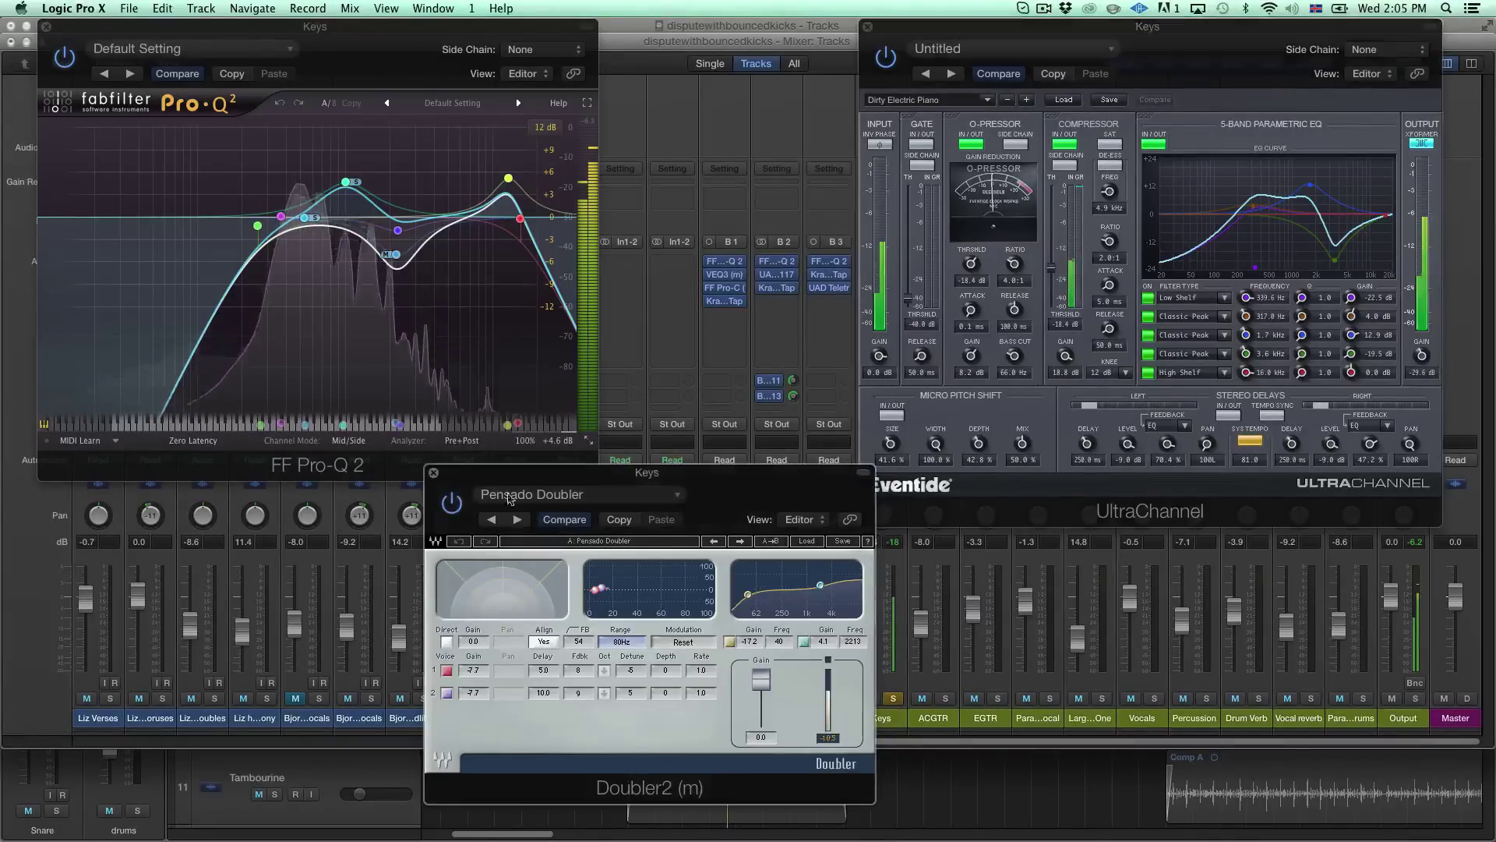
pyautogui.moveTo(667, 472); pyautogui.dragTo(658, 67)
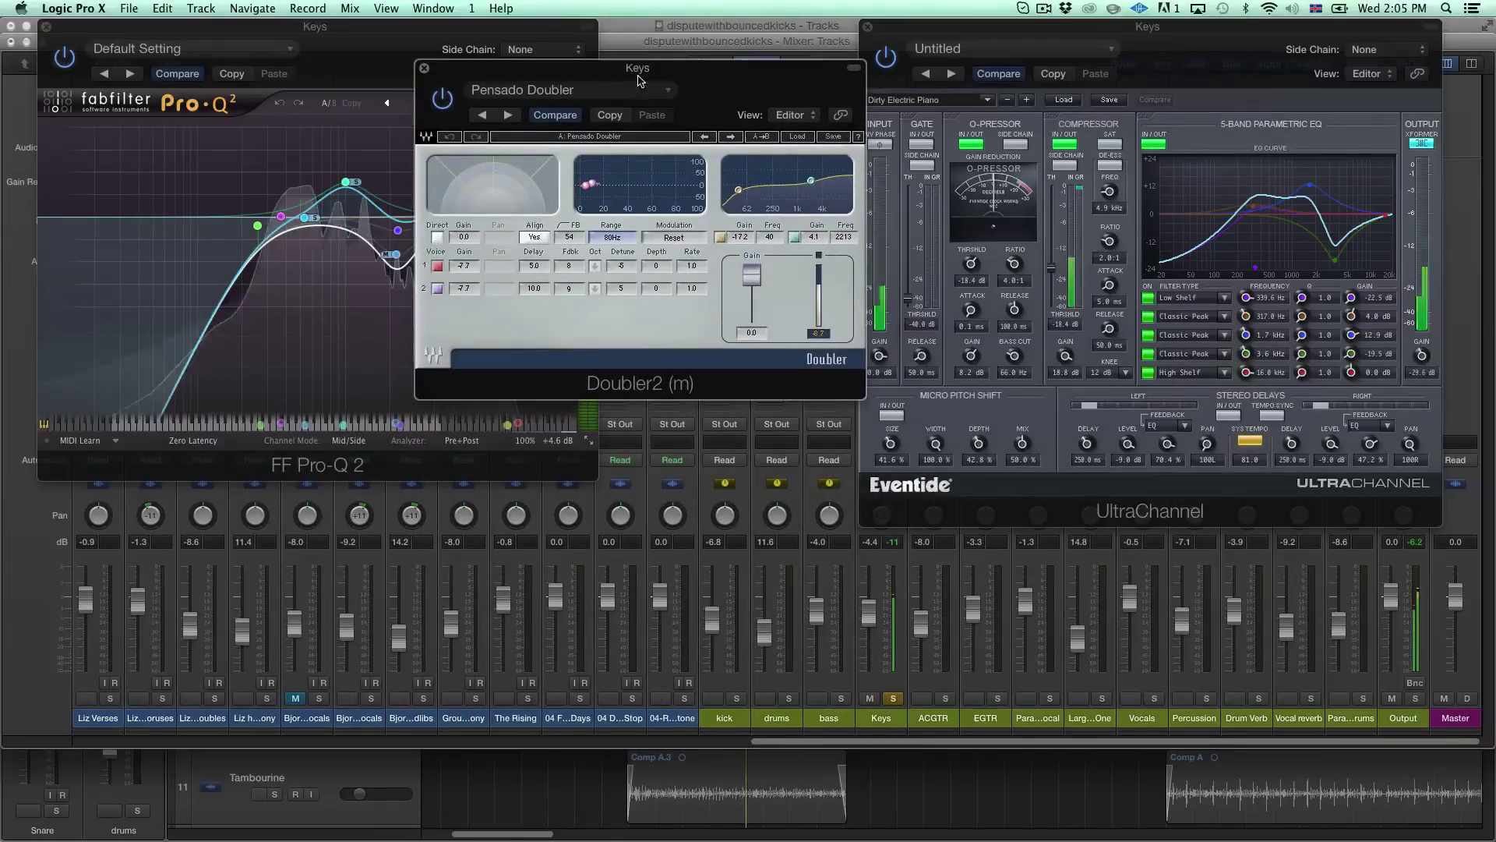
# Close the three Keys bus plug-in windows and clear the solo on the Keys bus.
pyautogui.click(424, 68)
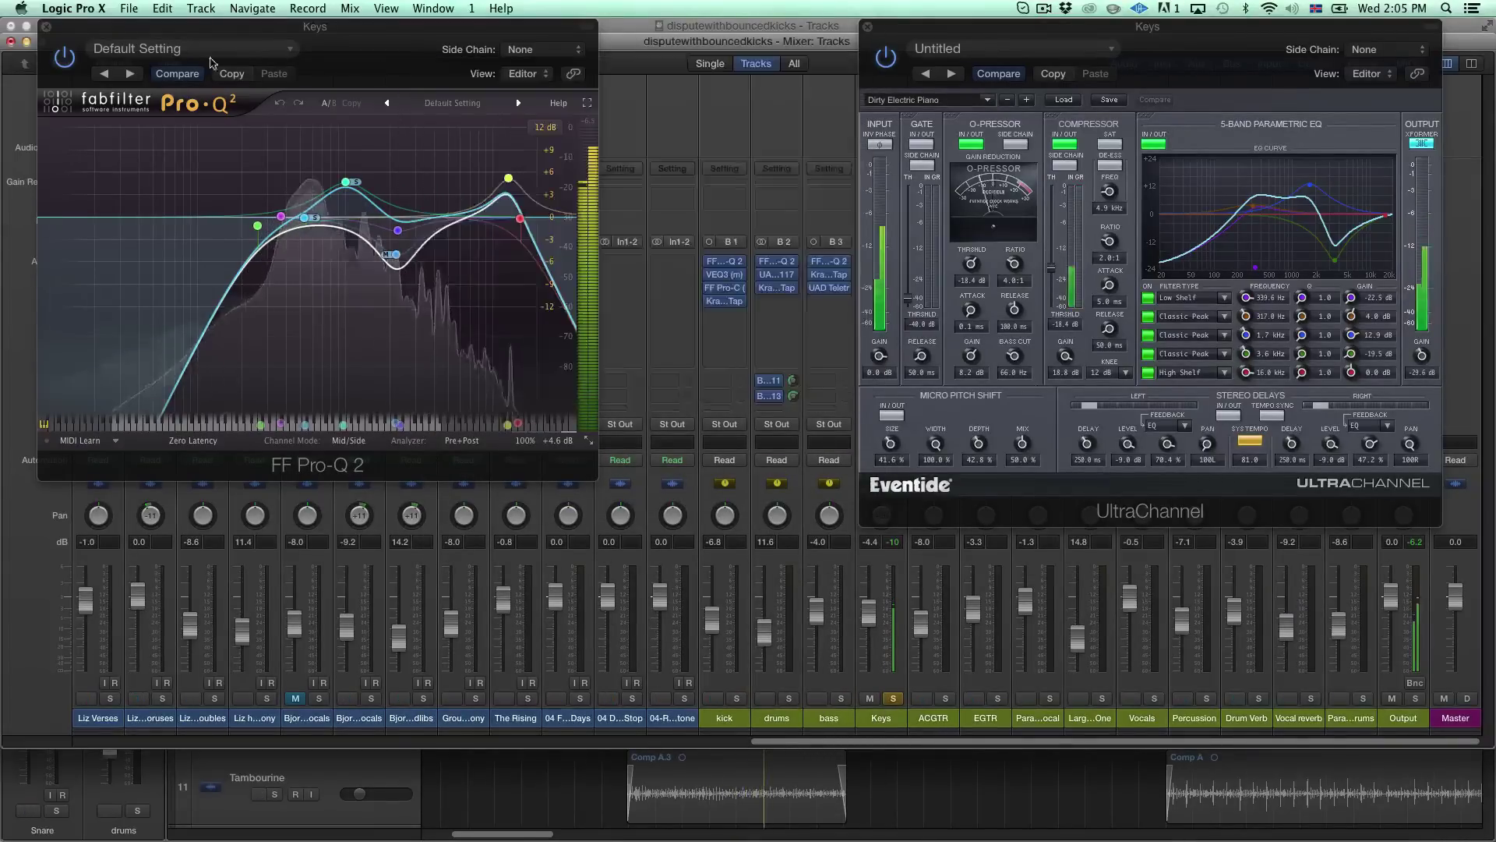
pyautogui.press('super+w')
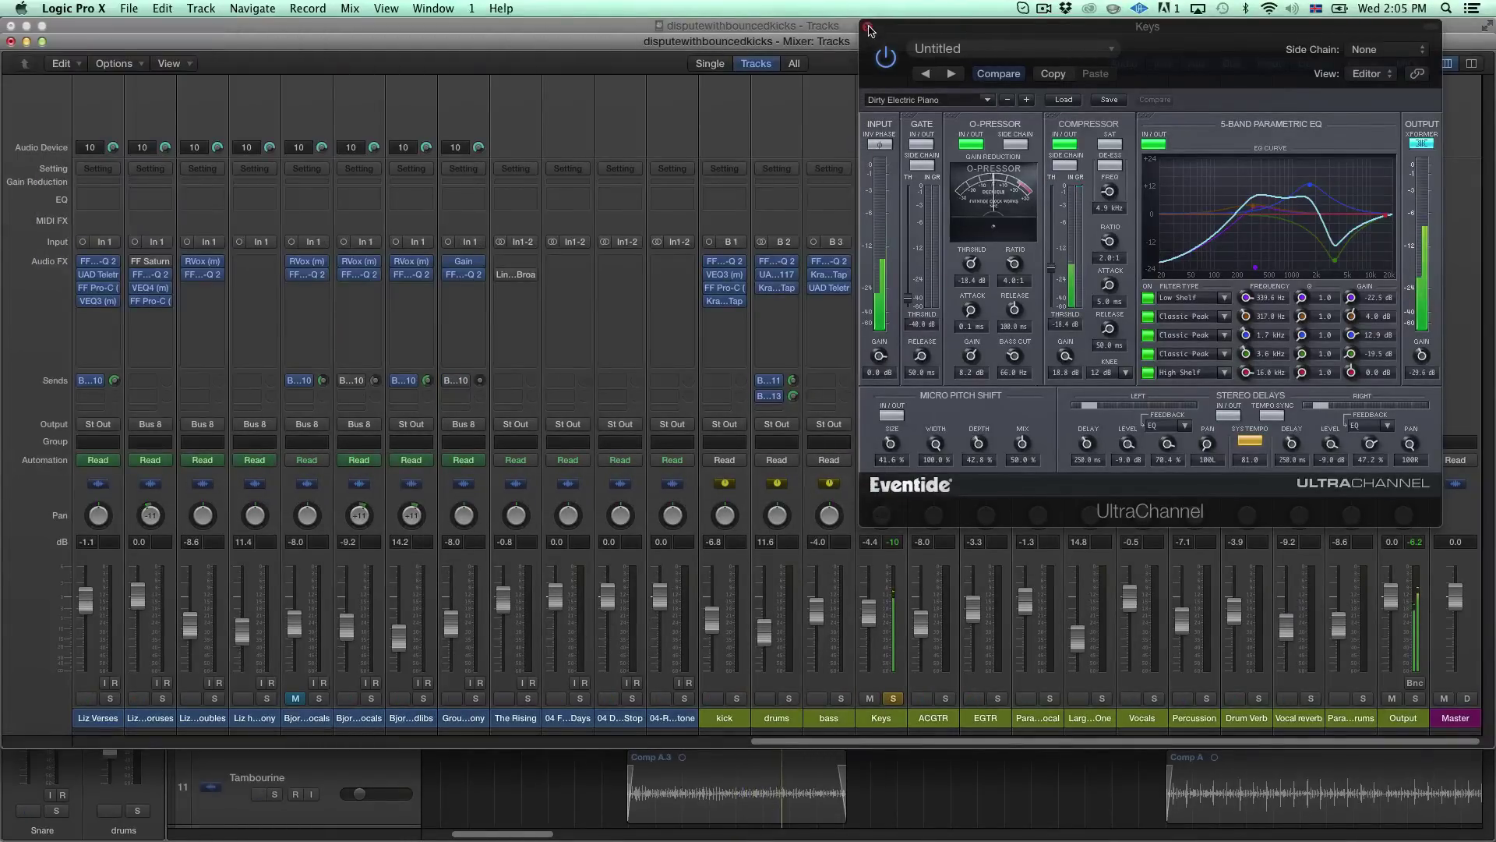
pyautogui.press('super+w')
pyautogui.click(895, 699)
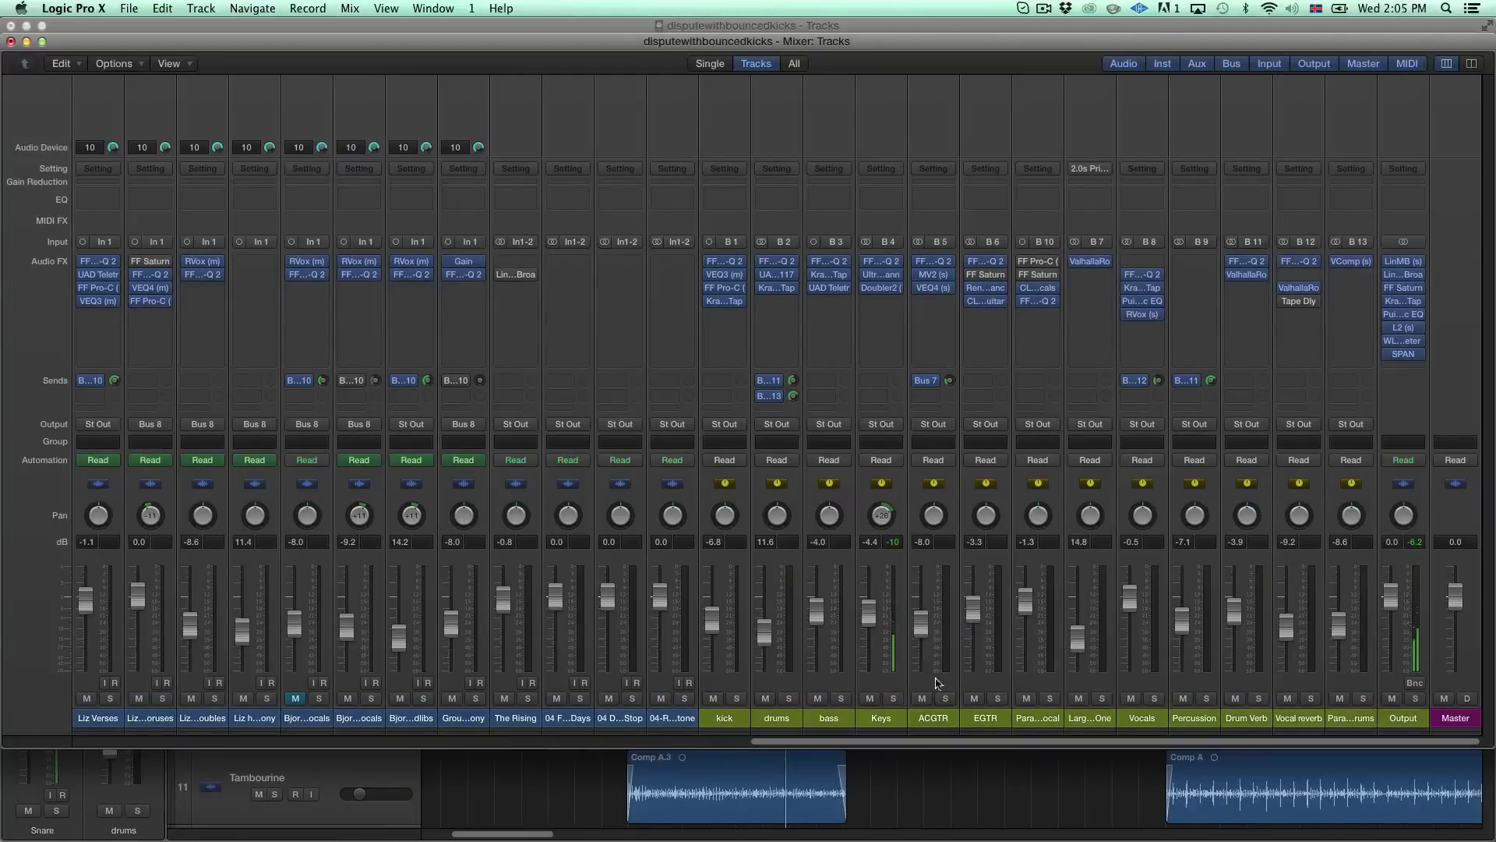
# View the FF Pro-Q 2, MV2 and VEQ4 plug-ins on the ACGTR bus, arranging their windows without overlap.
pyautogui.click(933, 261)
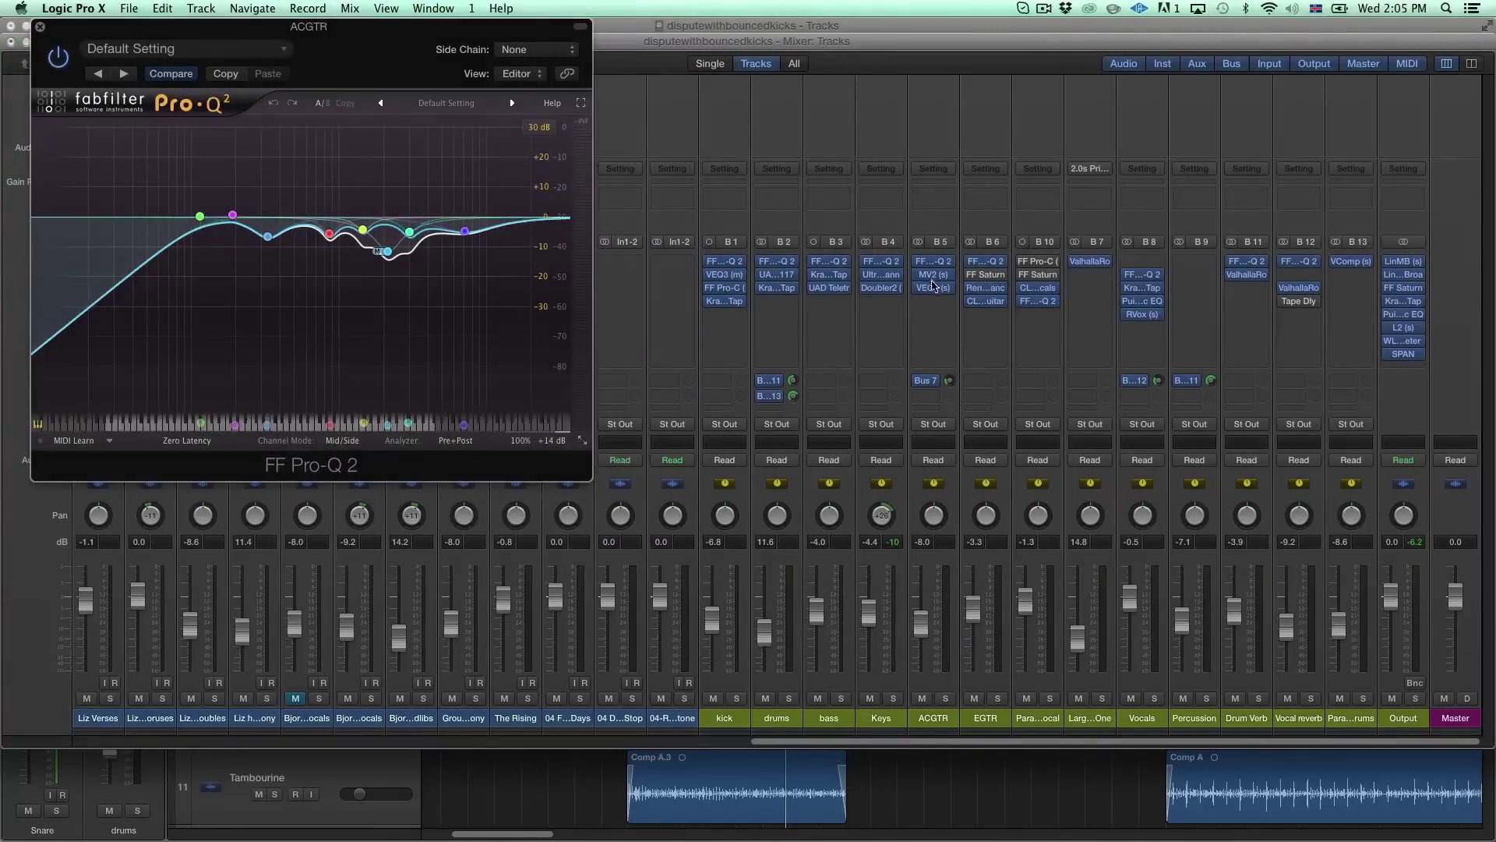
pyautogui.click(933, 274)
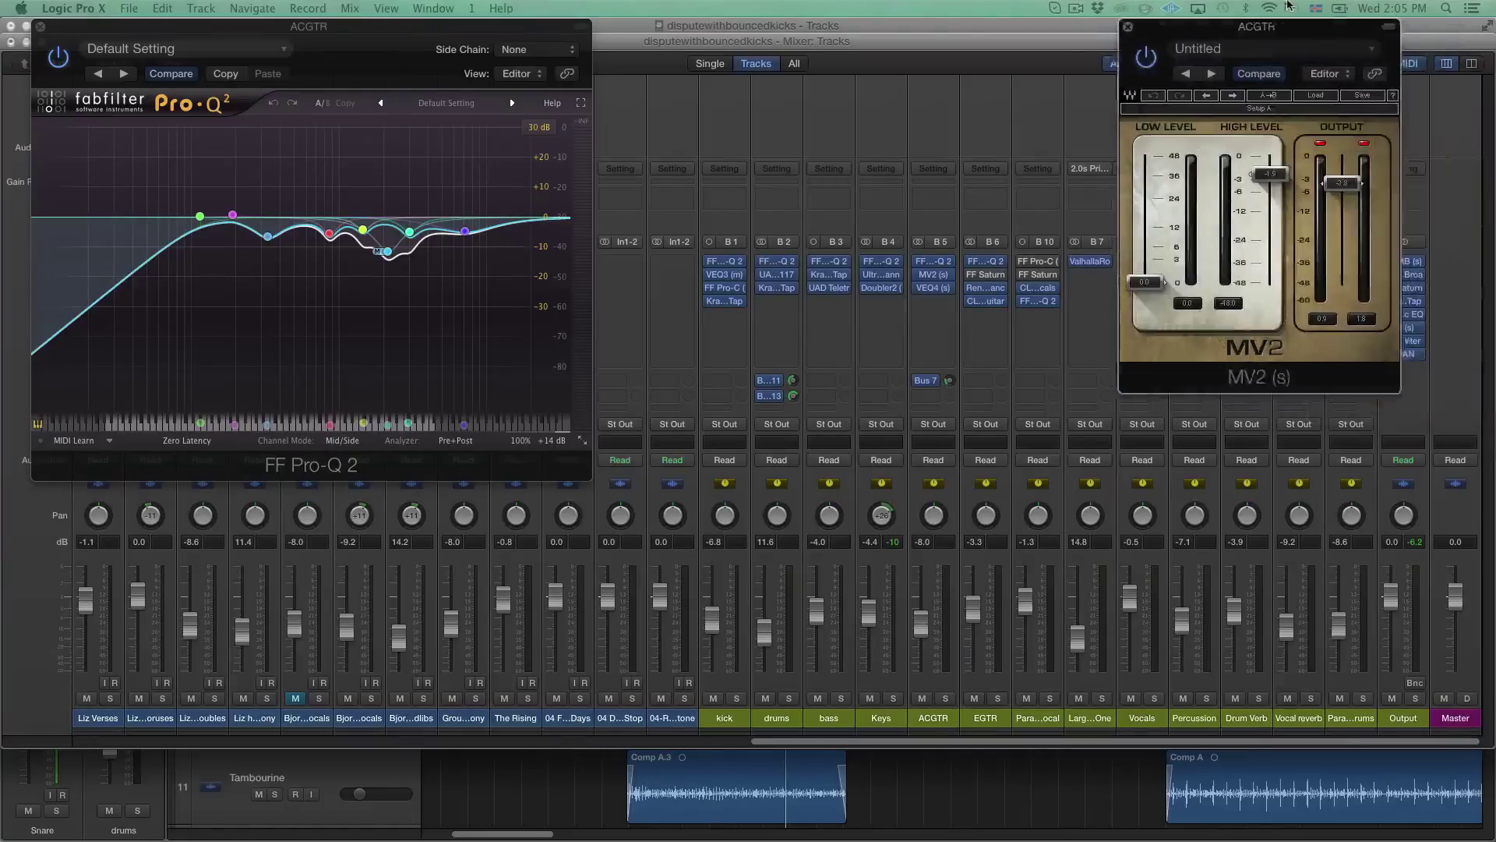
pyautogui.click(934, 289)
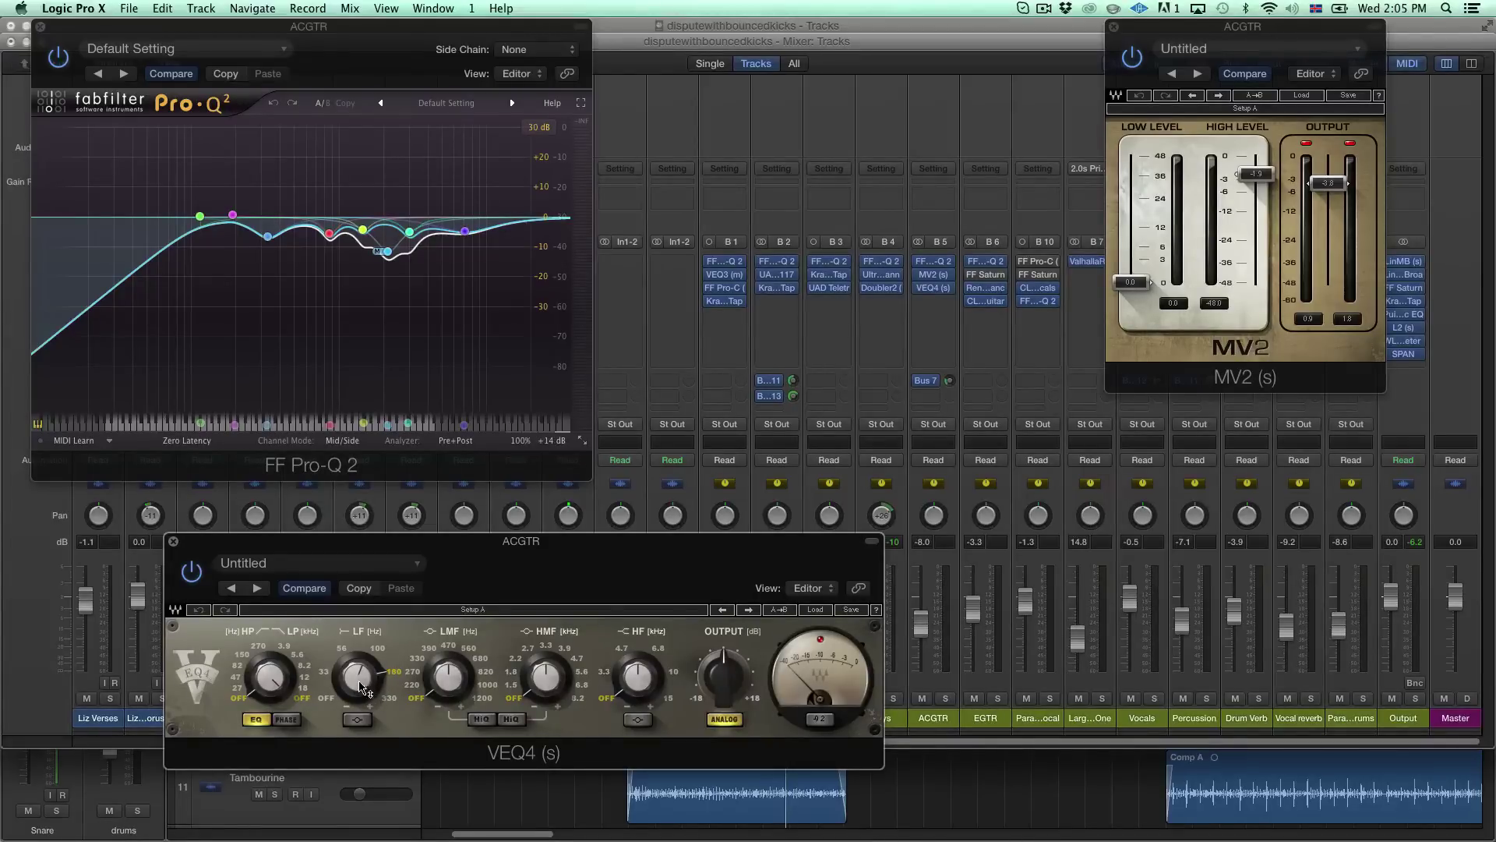
pyautogui.moveTo(571, 582); pyautogui.dragTo(499, 504)
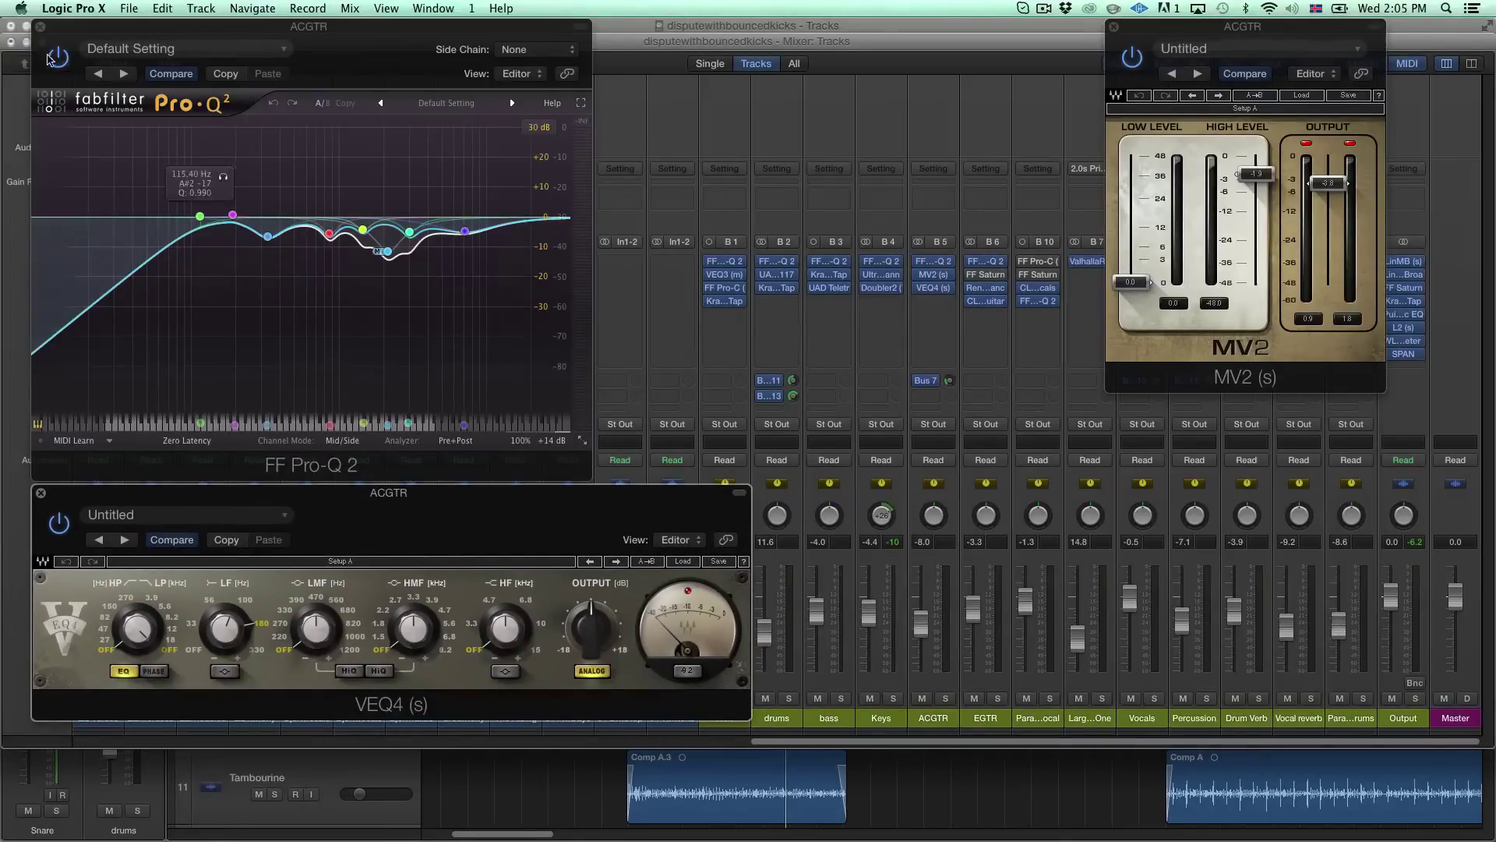
# Bypass FF Pro-Q 2, MV2 and VEQ4 on the ACGTR bus, start playback and solo that bus.
pyautogui.press('v')
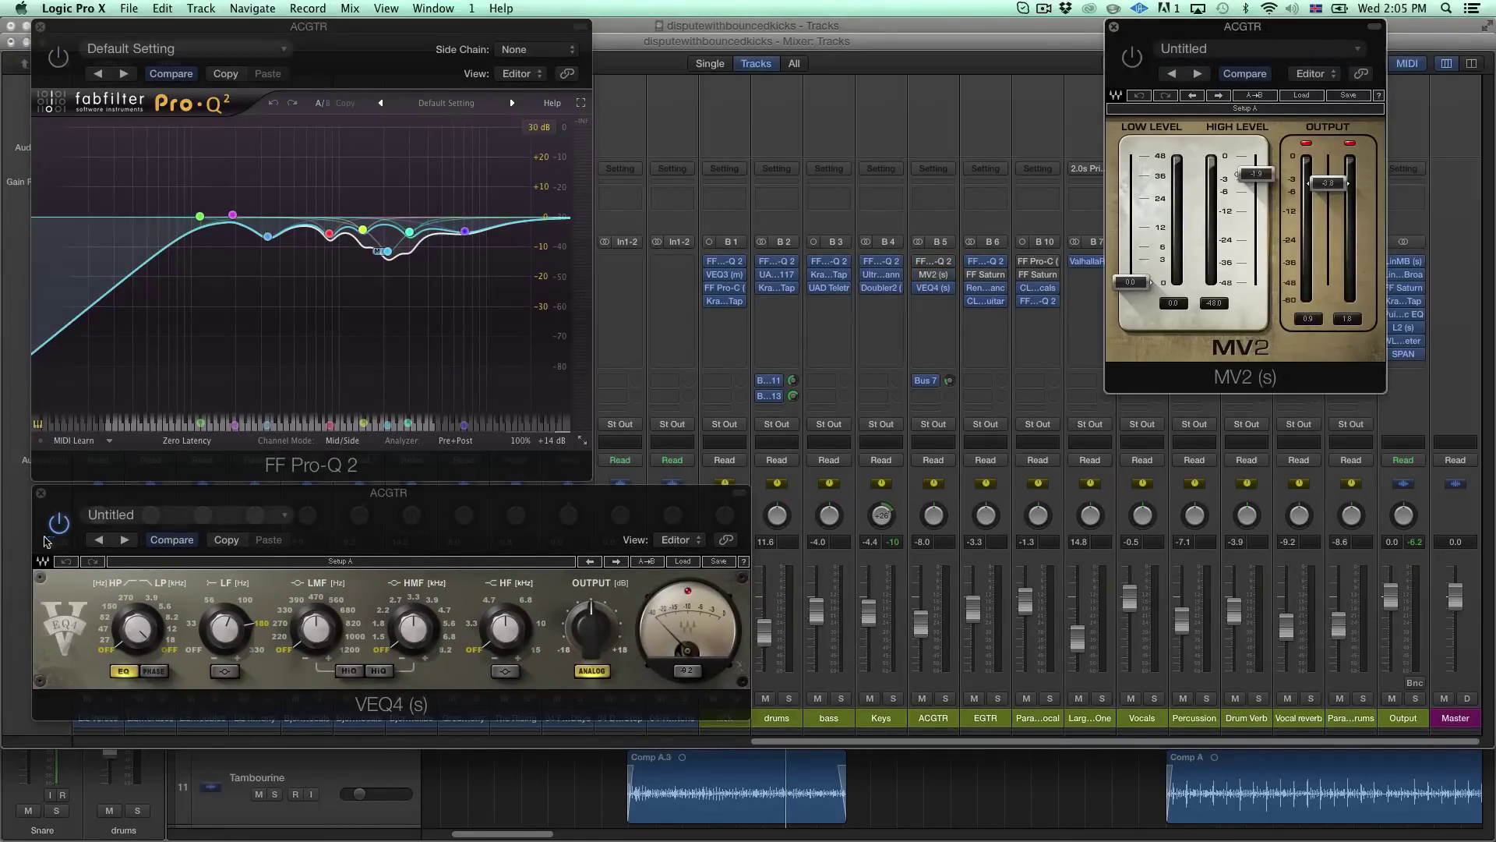
pyautogui.click(67, 529)
pyautogui.press('x')
pyautogui.press('space')
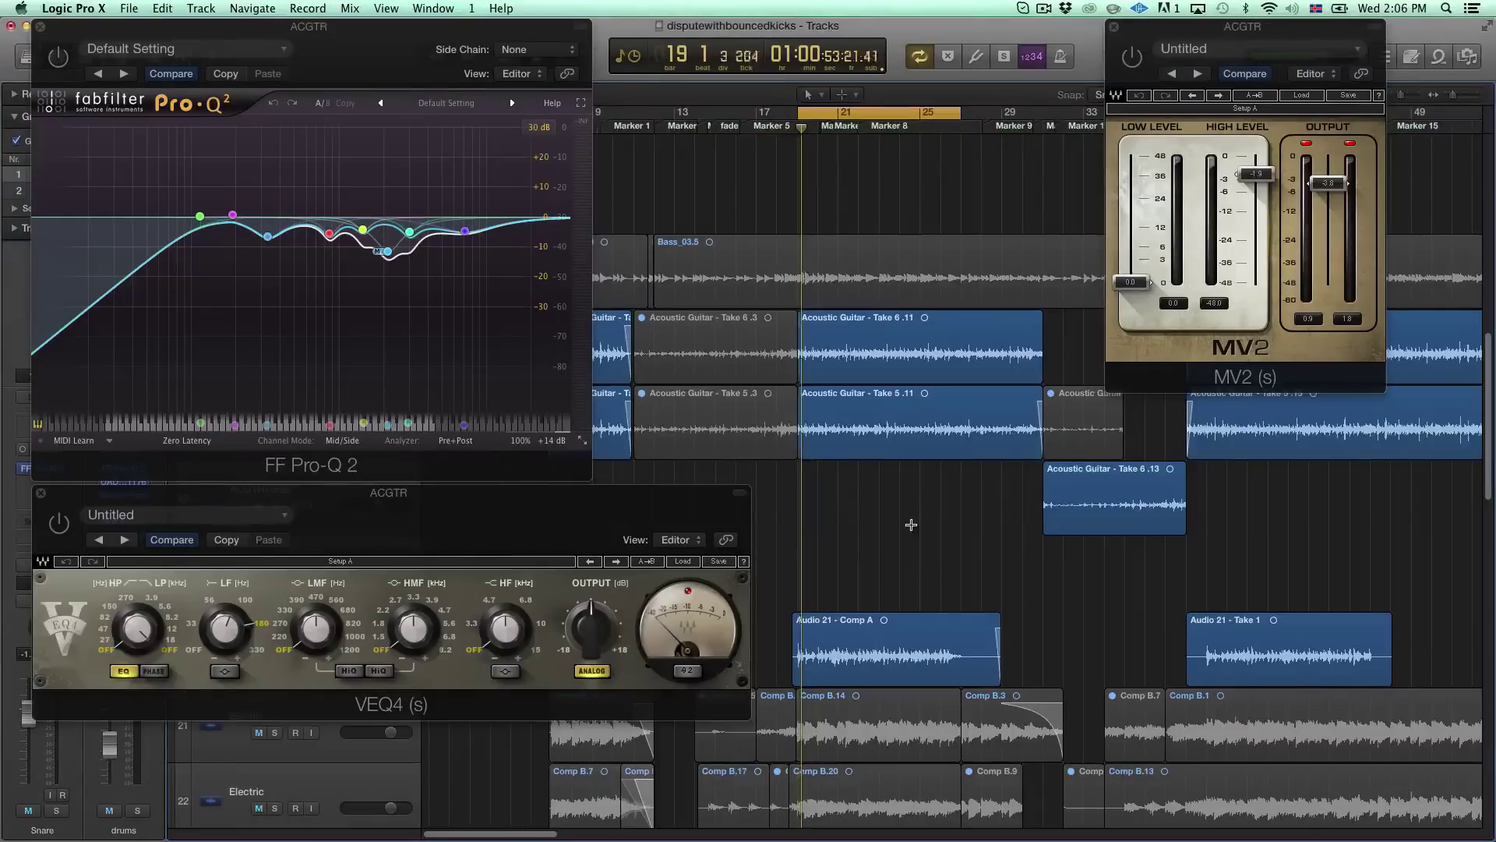
pyautogui.press('x')
pyautogui.click(944, 697)
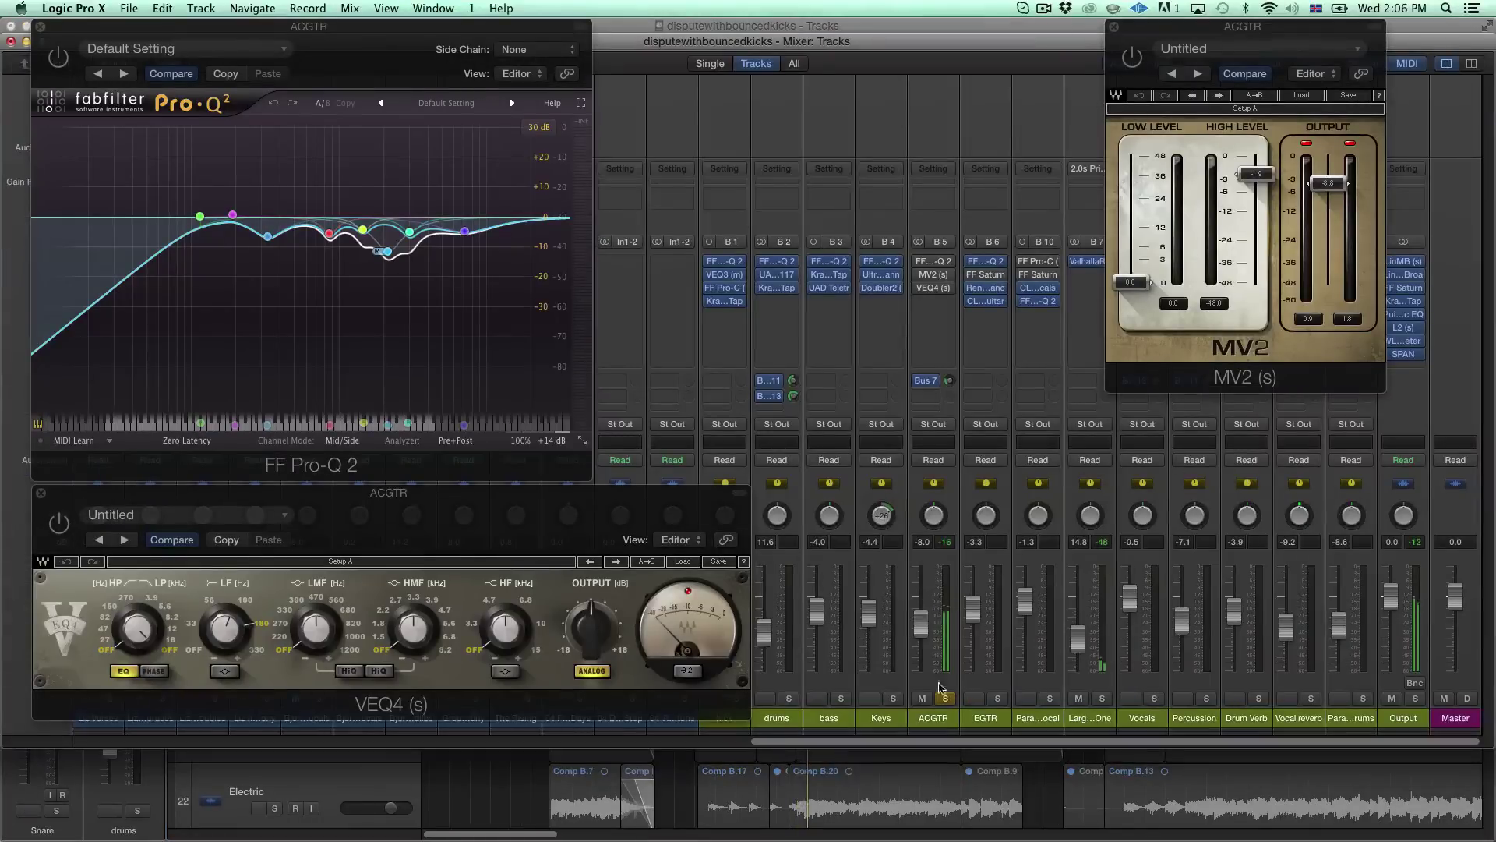
# Re-enable FF Pro-Q 2, MV2 and VEQ4 on the ACGTR bus one by one during playback, keeping the VEQ4 window clear of the others.
pyautogui.click(60, 58)
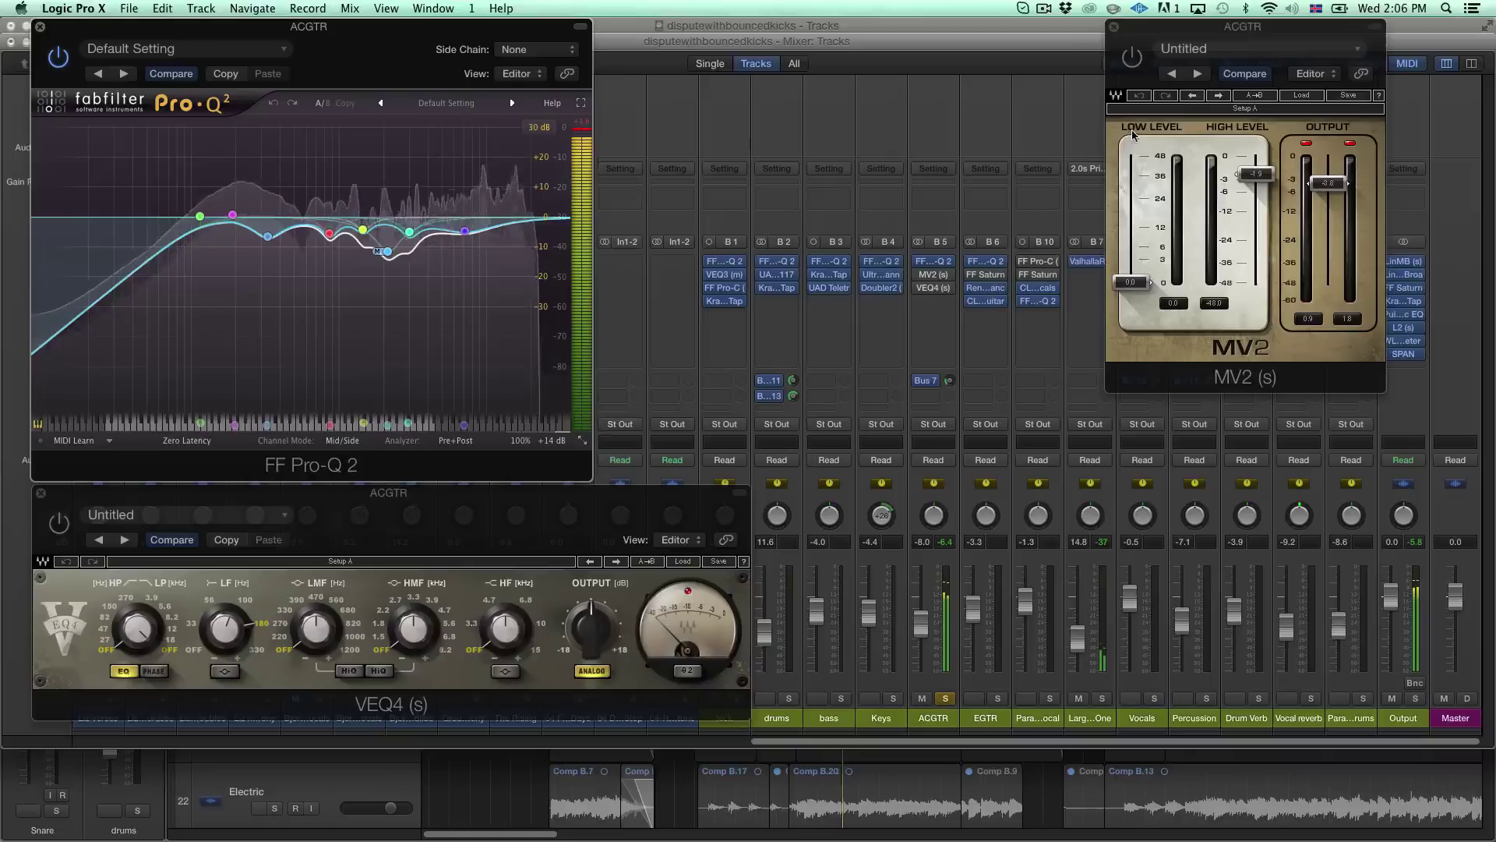
pyautogui.click(1131, 57)
pyautogui.click(440, 499)
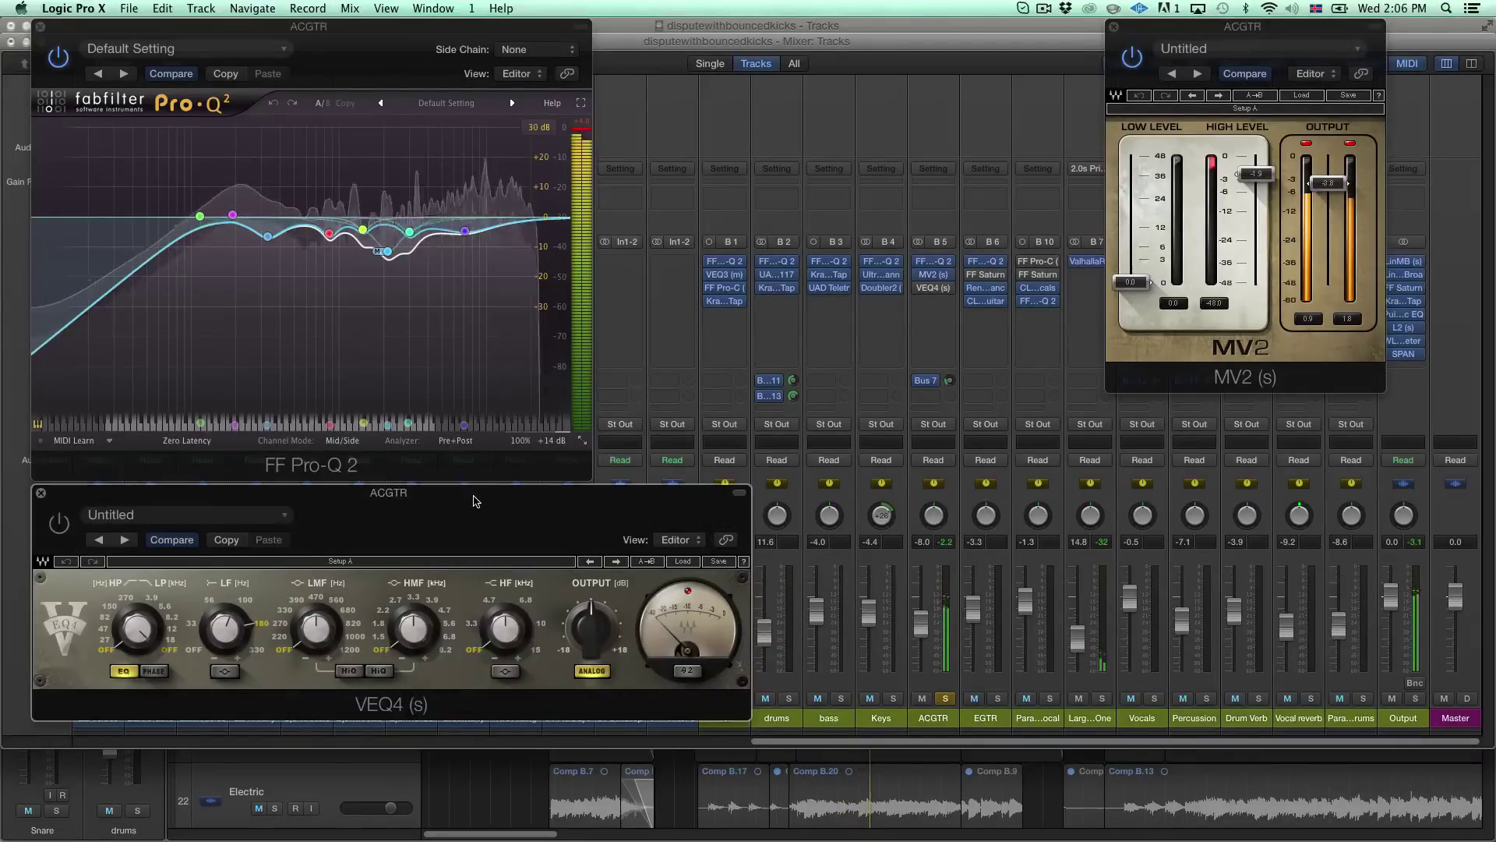
pyautogui.moveTo(475, 499); pyautogui.dragTo(524, 445)
pyautogui.click(107, 469)
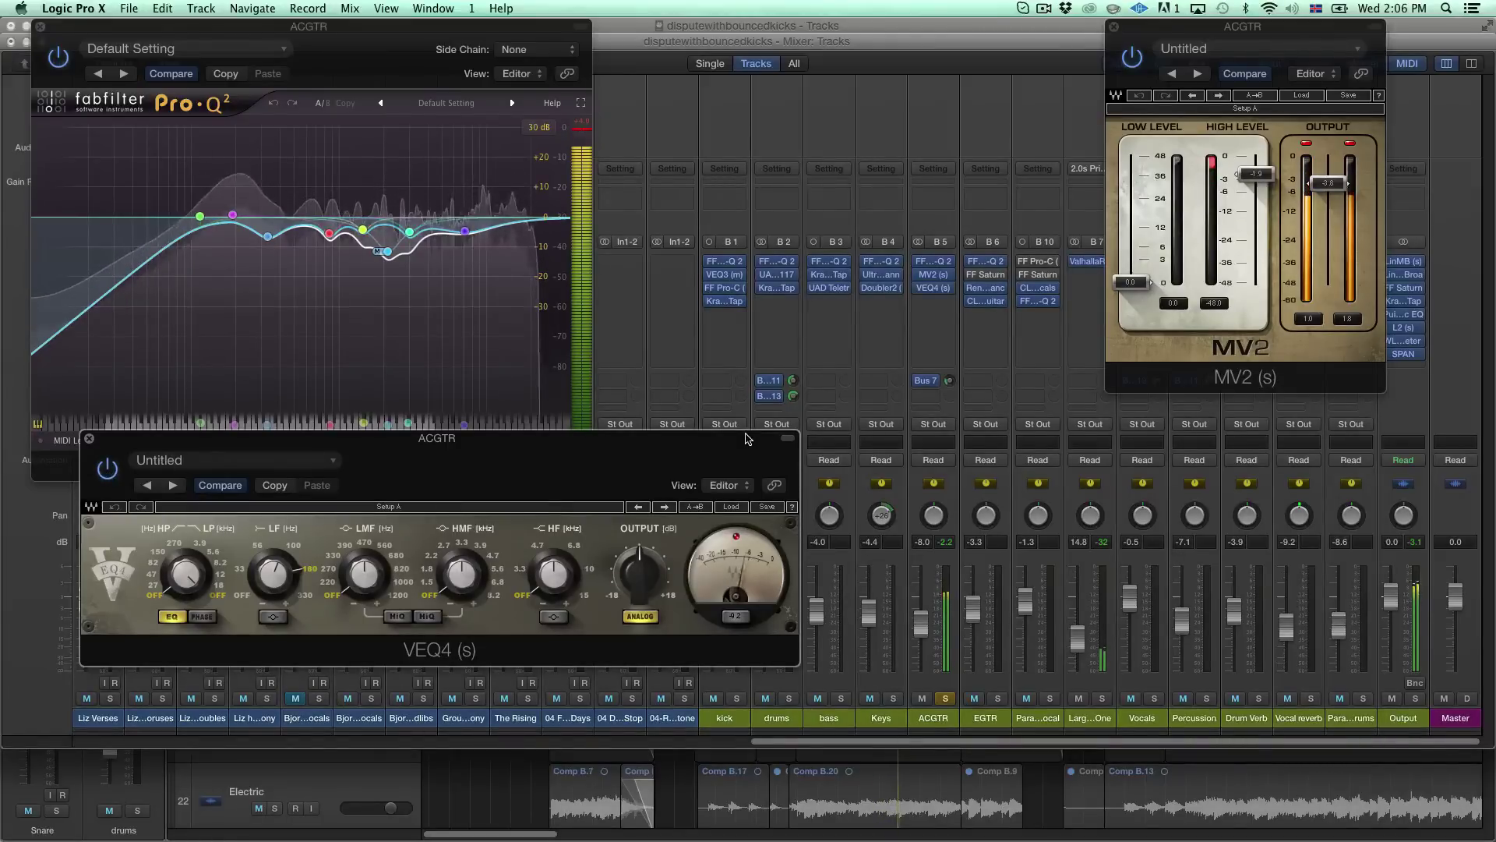
pyautogui.moveTo(651, 444); pyautogui.dragTo(579, 469)
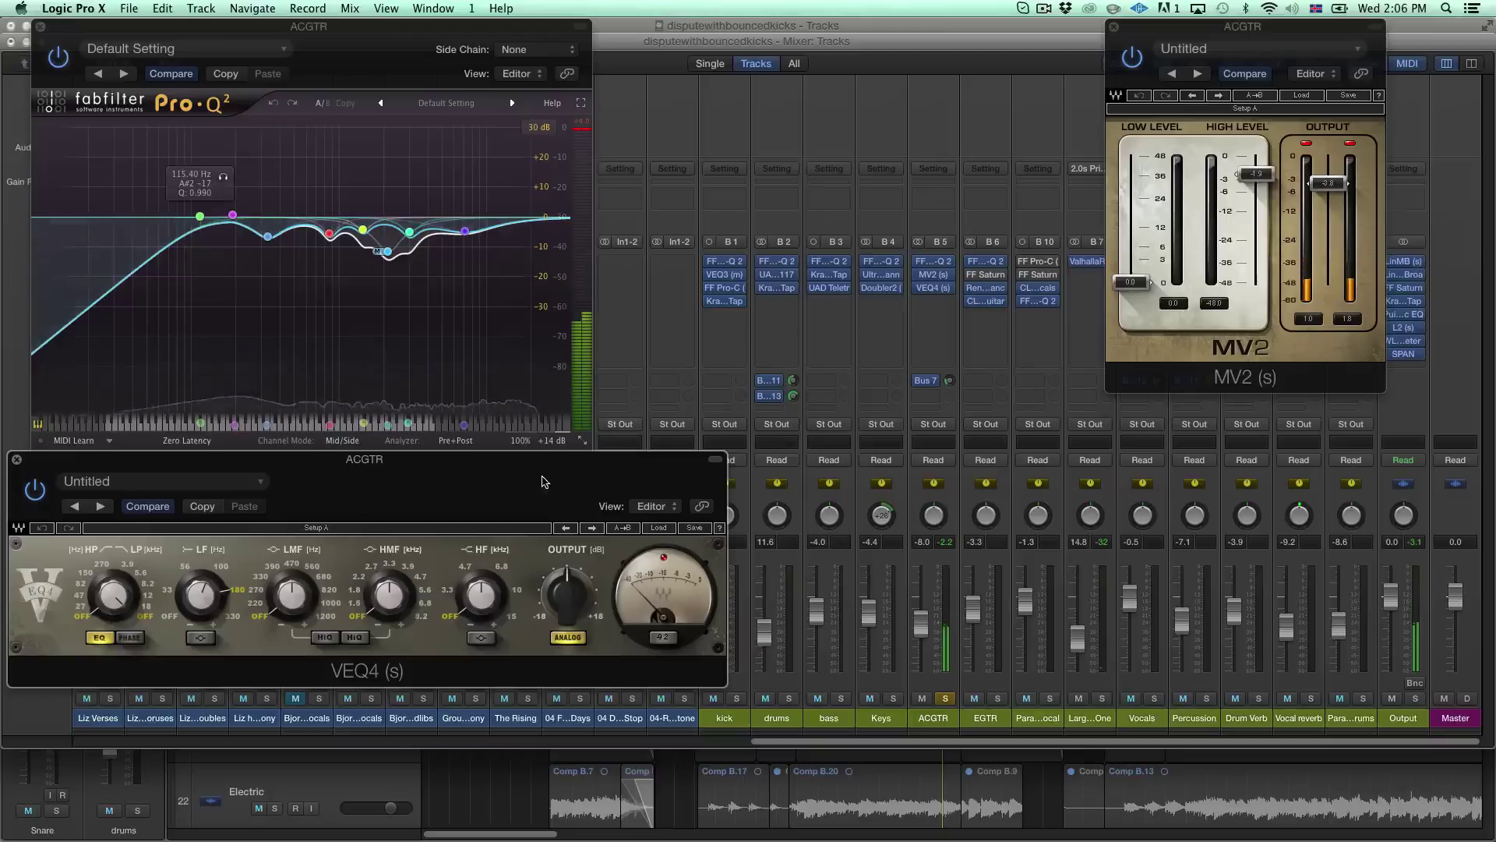
pyautogui.moveTo(551, 469); pyautogui.dragTo(574, 474)
pyautogui.moveTo(572, 482); pyautogui.dragTo(628, 503)
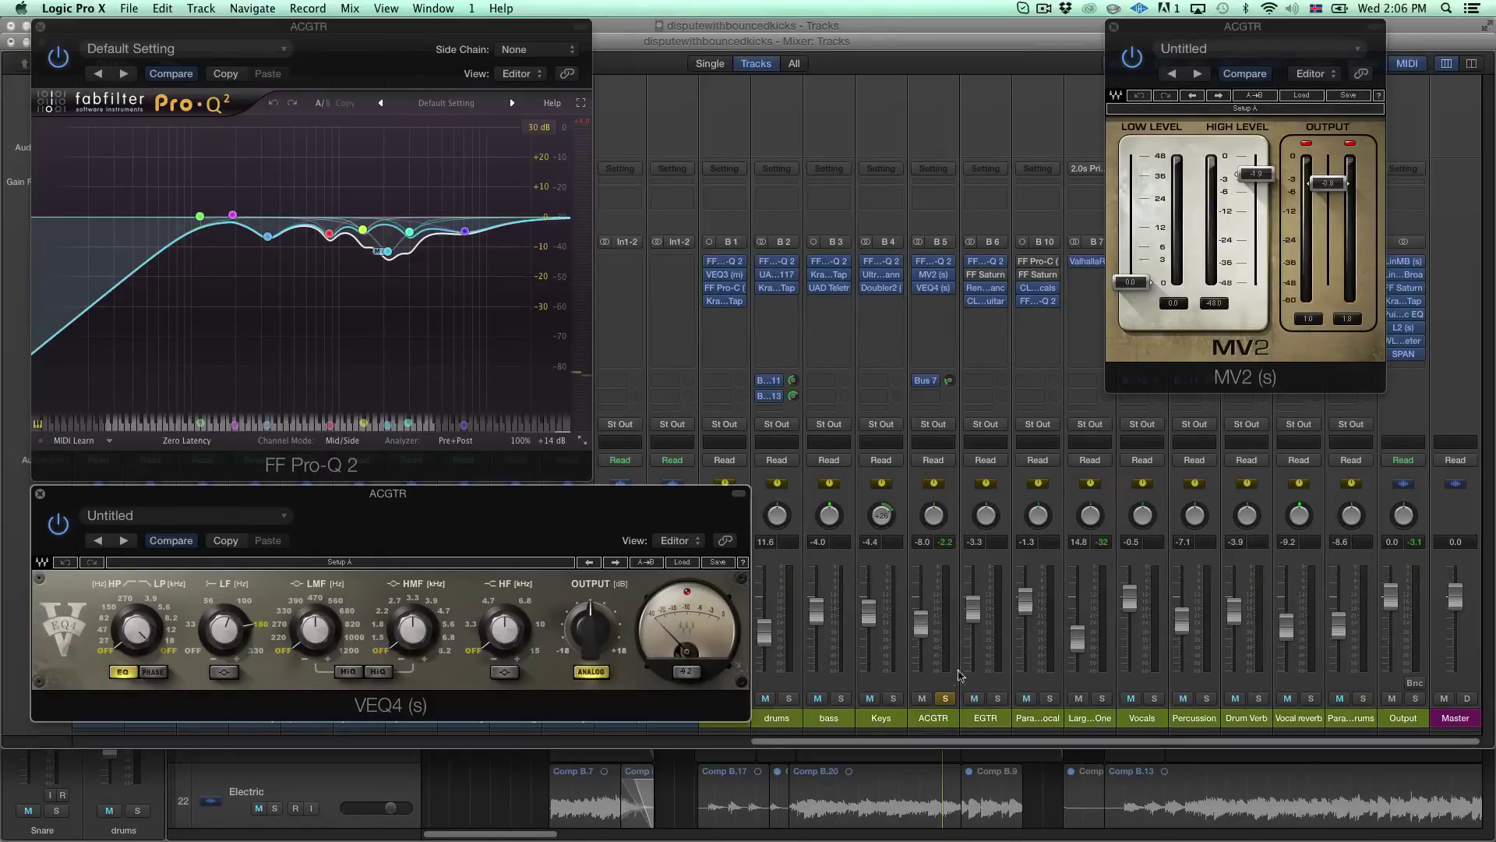
# Close the three ACGTR plug-in windows and switch the solo from the ACGTR bus to the EGTR bus.
pyautogui.click(958, 705)
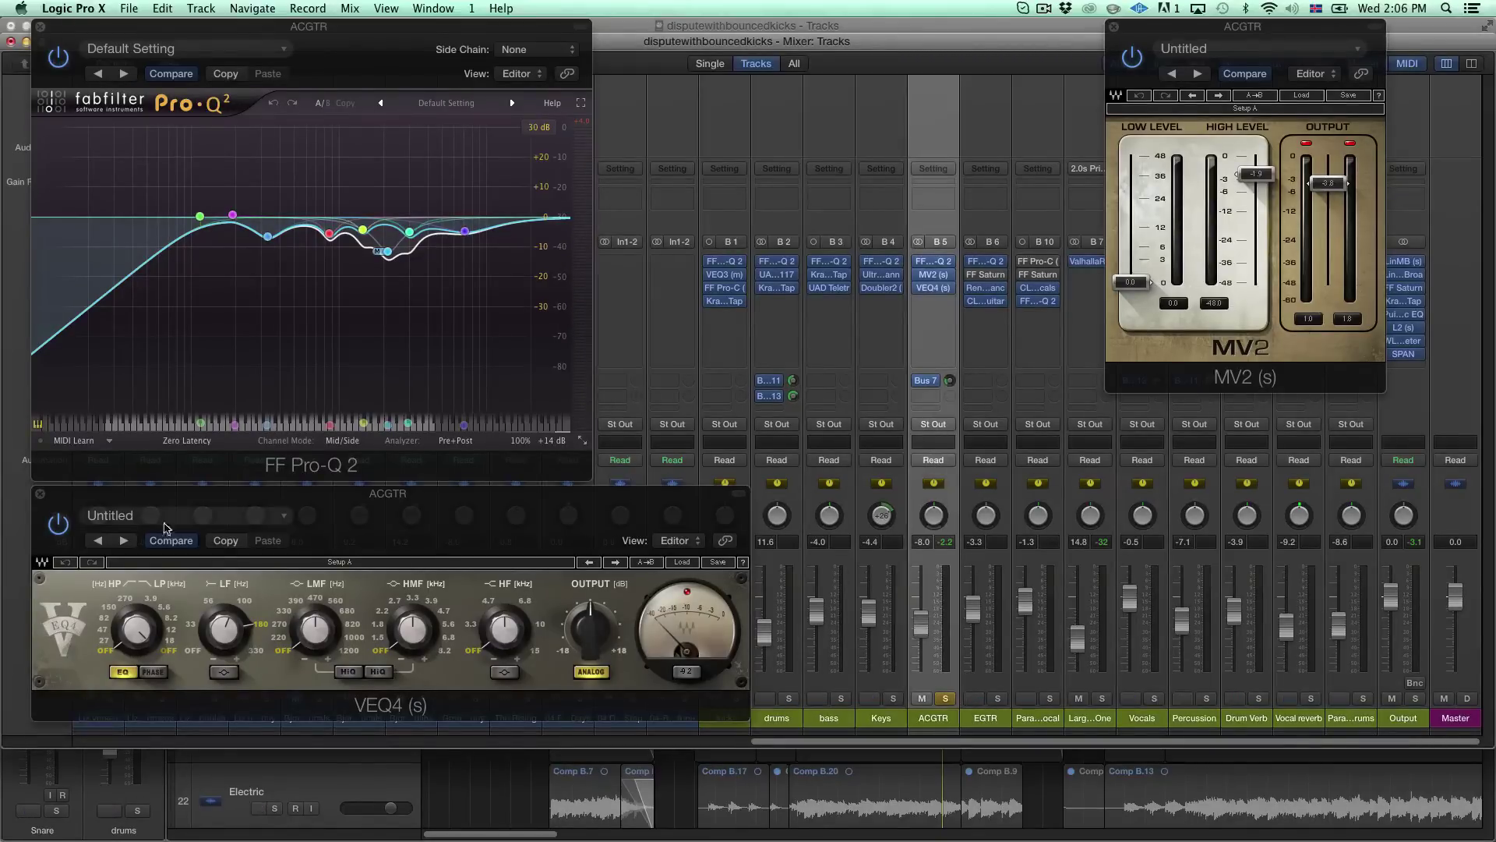
pyautogui.click(39, 494)
pyautogui.click(41, 26)
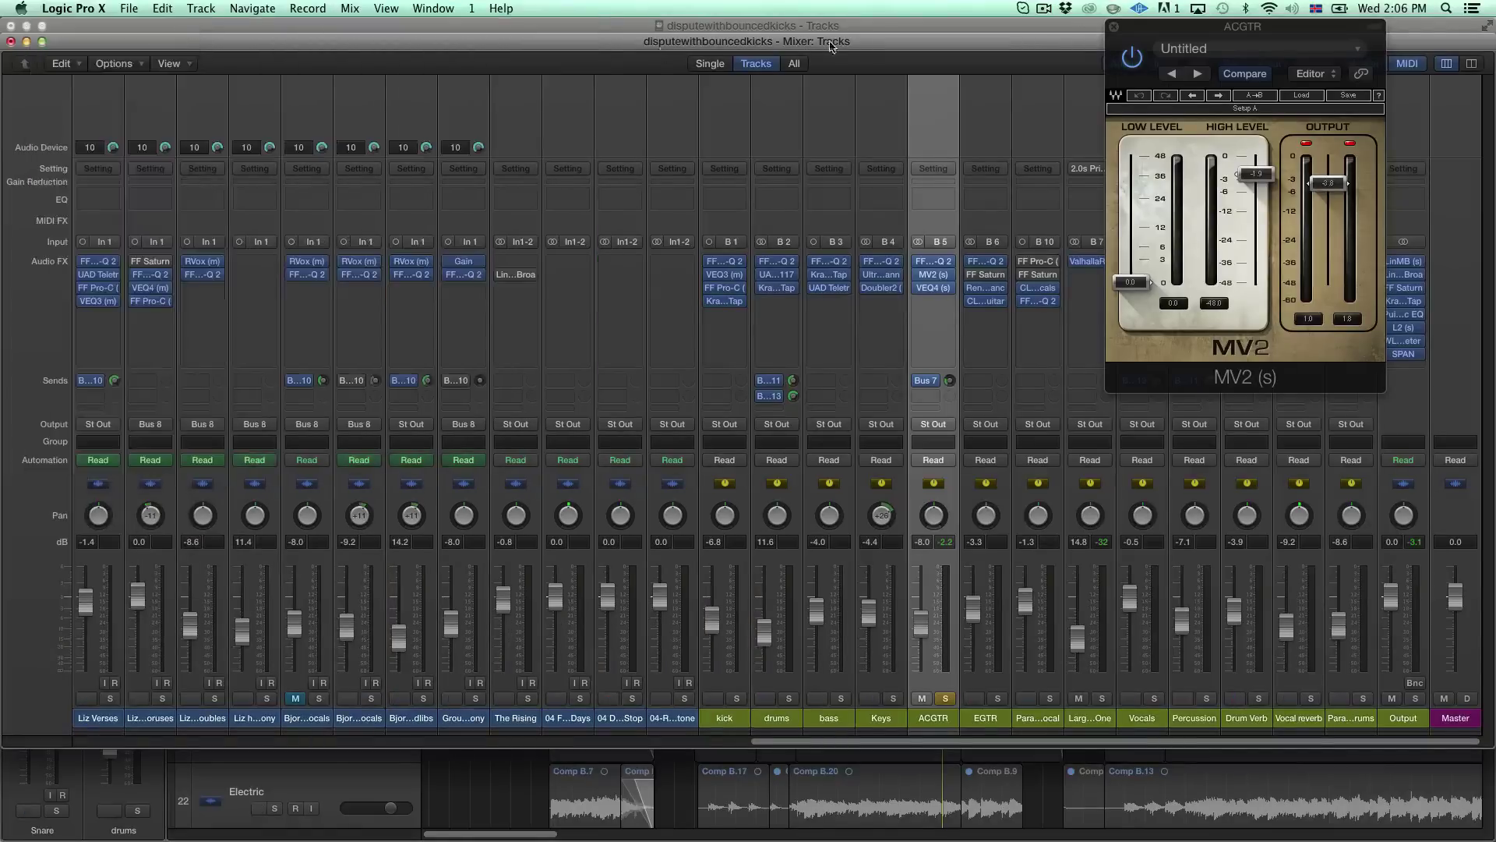
pyautogui.click(1114, 26)
pyautogui.click(945, 699)
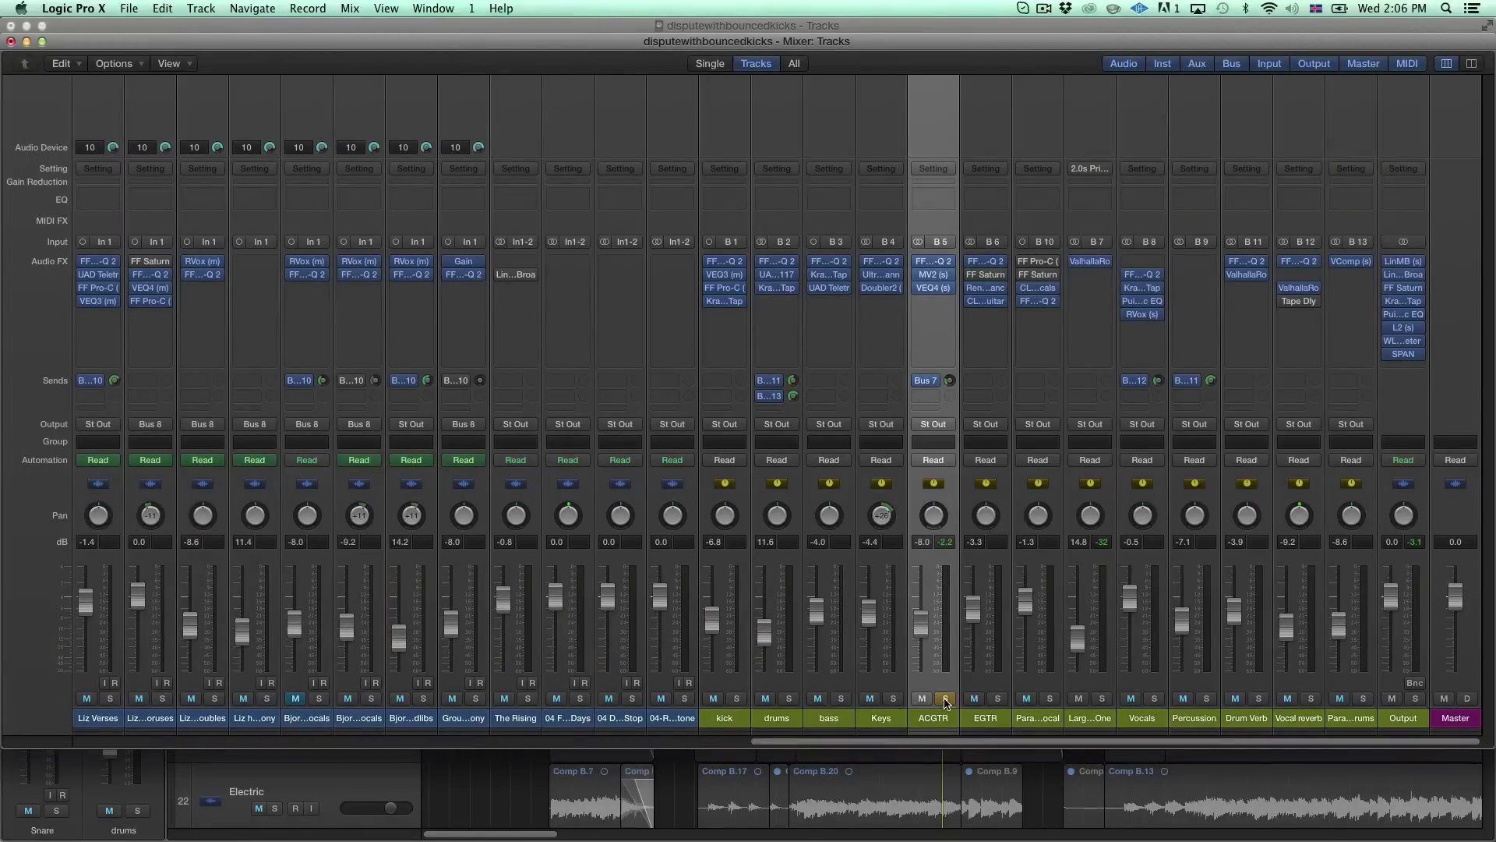
pyautogui.click(998, 698)
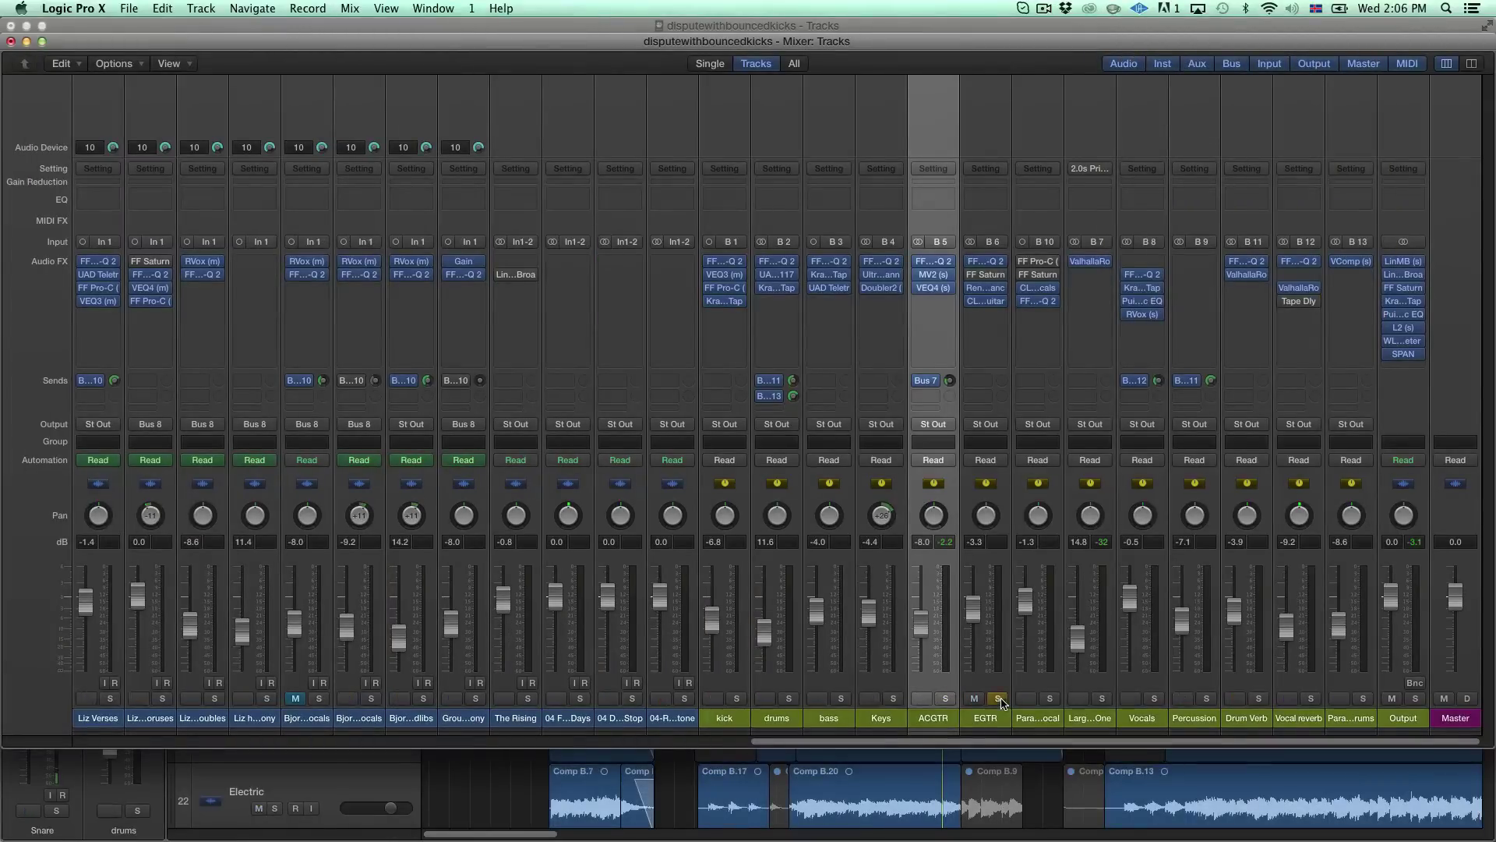
# View FF Pro-Q 2, Renaissance Axx and CLA Guitars on the EGTR bus, spreading their windows across the screen.
pyautogui.click(985, 261)
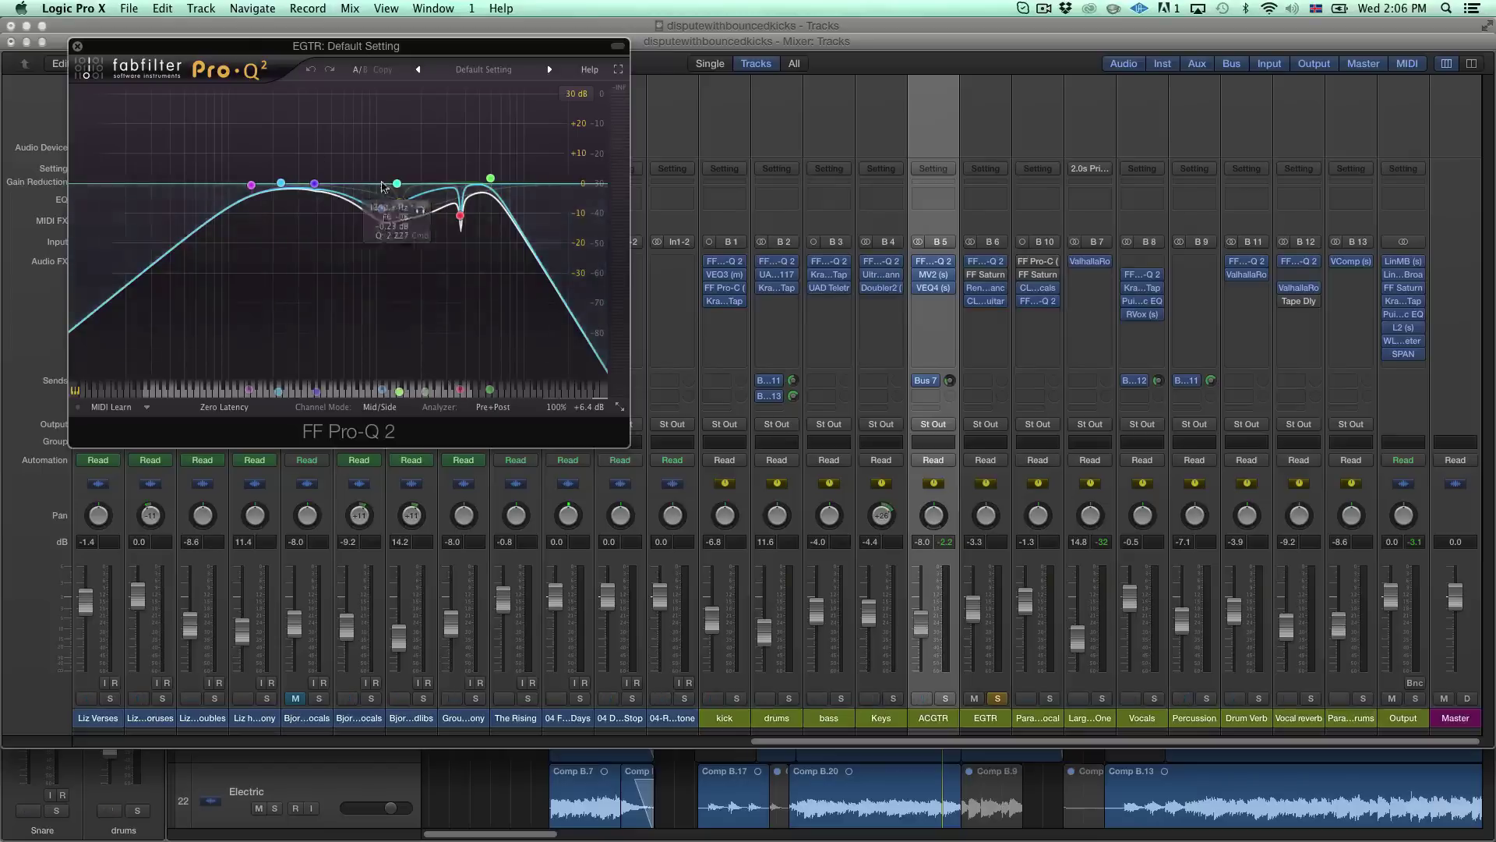
pyautogui.moveTo(474, 227)
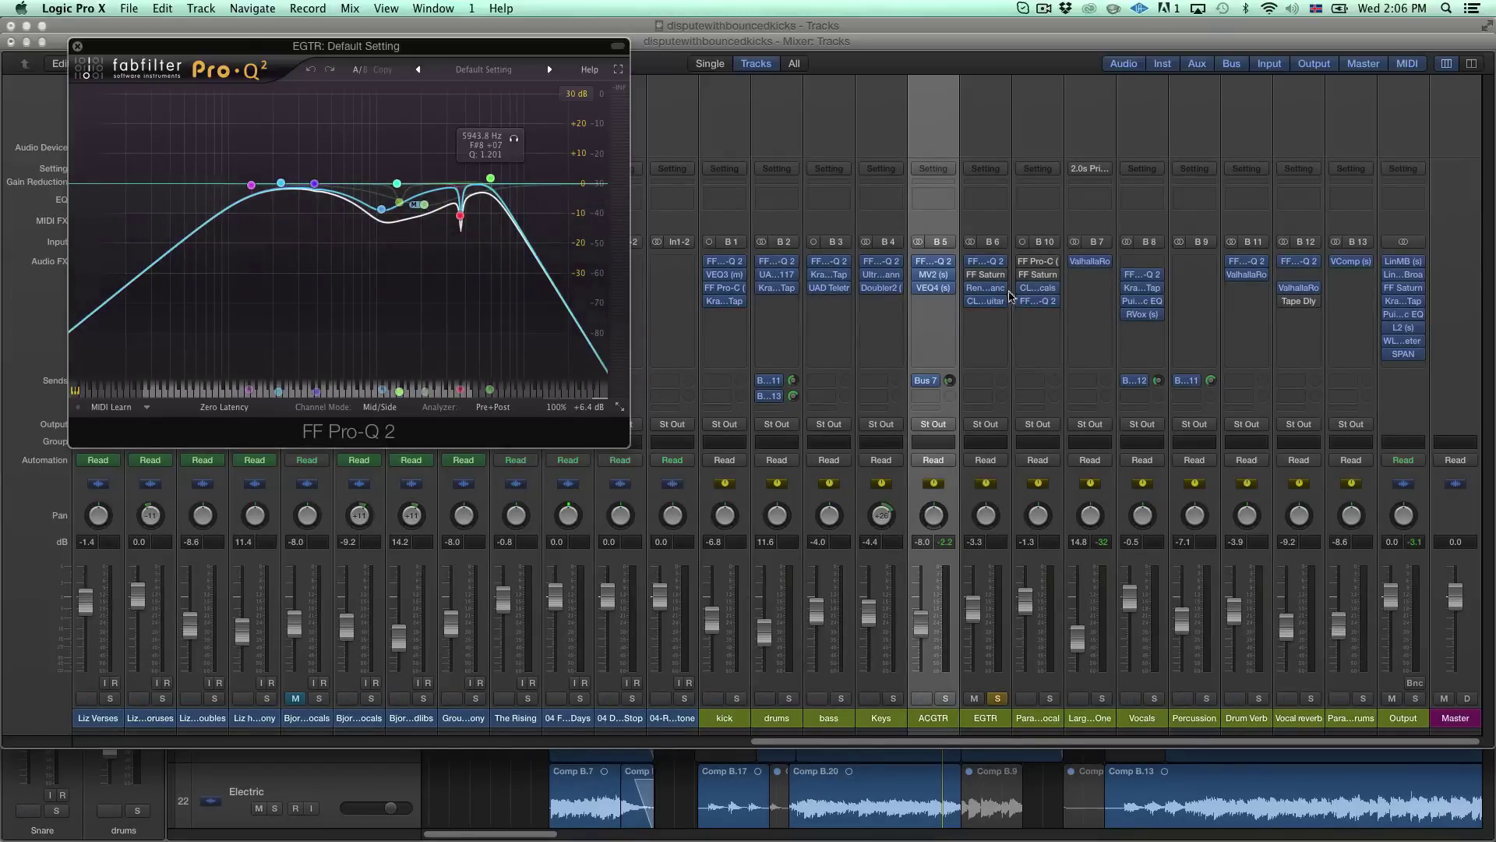
pyautogui.moveTo(991, 292)
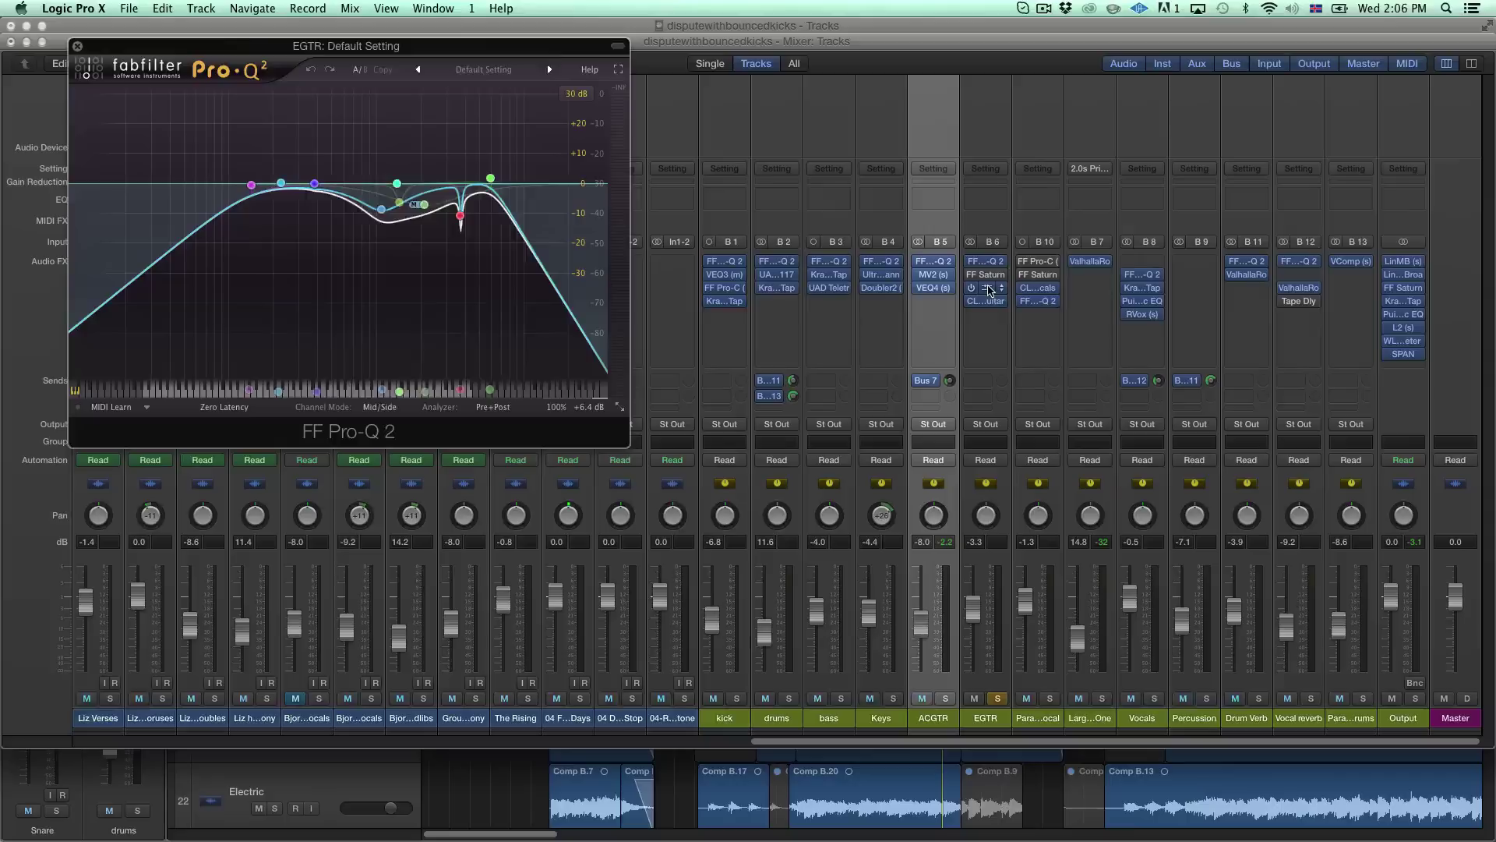
pyautogui.click(990, 291)
pyautogui.moveTo(406, 53); pyautogui.dragTo(788, 51)
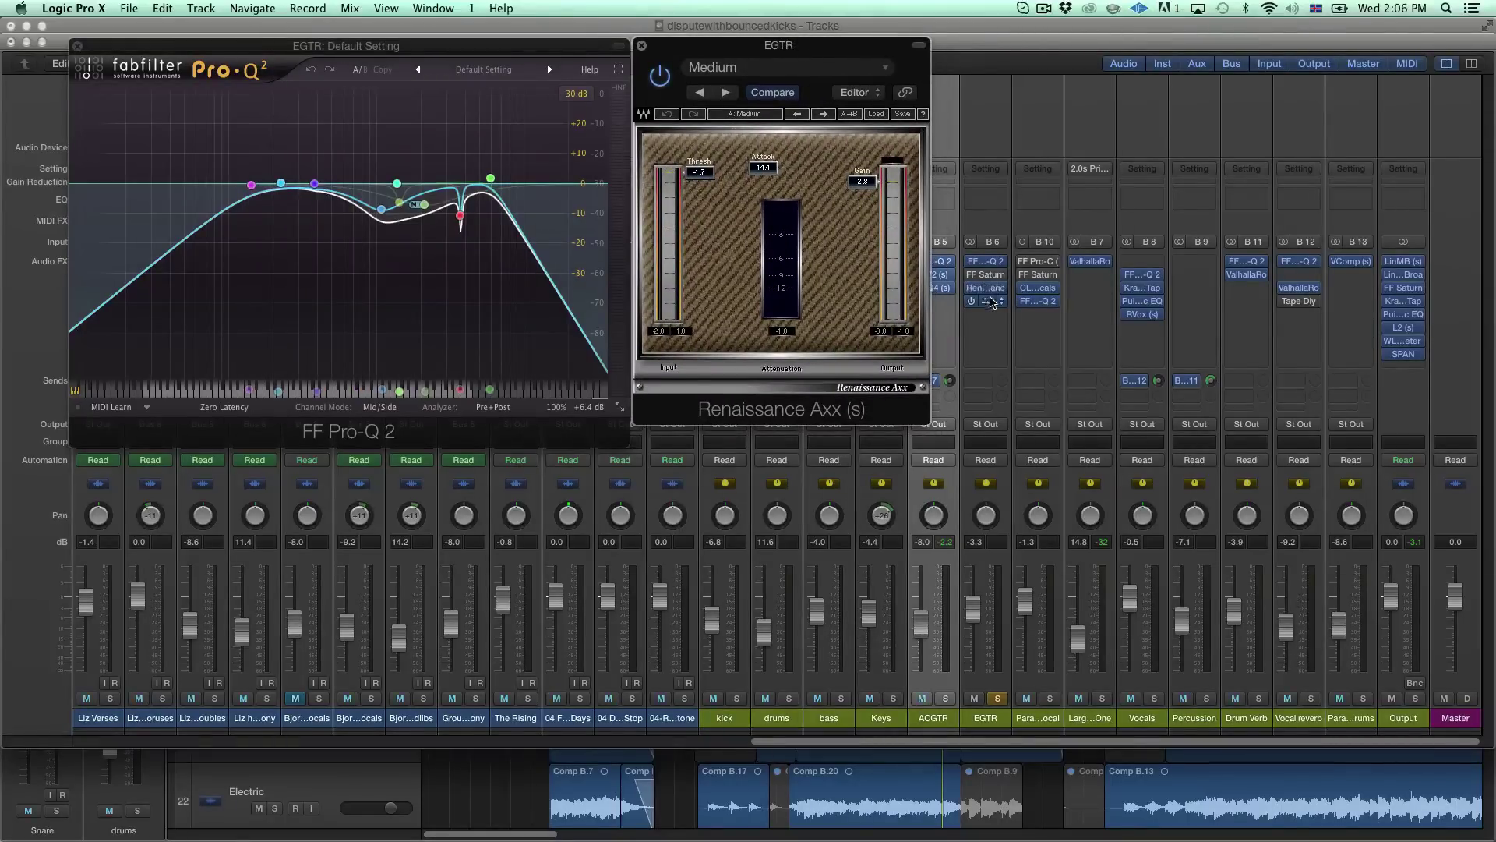
pyautogui.click(990, 302)
pyautogui.moveTo(479, 35); pyautogui.dragTo(1122, 313)
pyautogui.moveTo(355, 45); pyautogui.dragTo(790, 357)
# View the FF Pro-Q 2 equalizer on the second Electric track and close its window.
pyautogui.hscroll(-3, 326, 466)
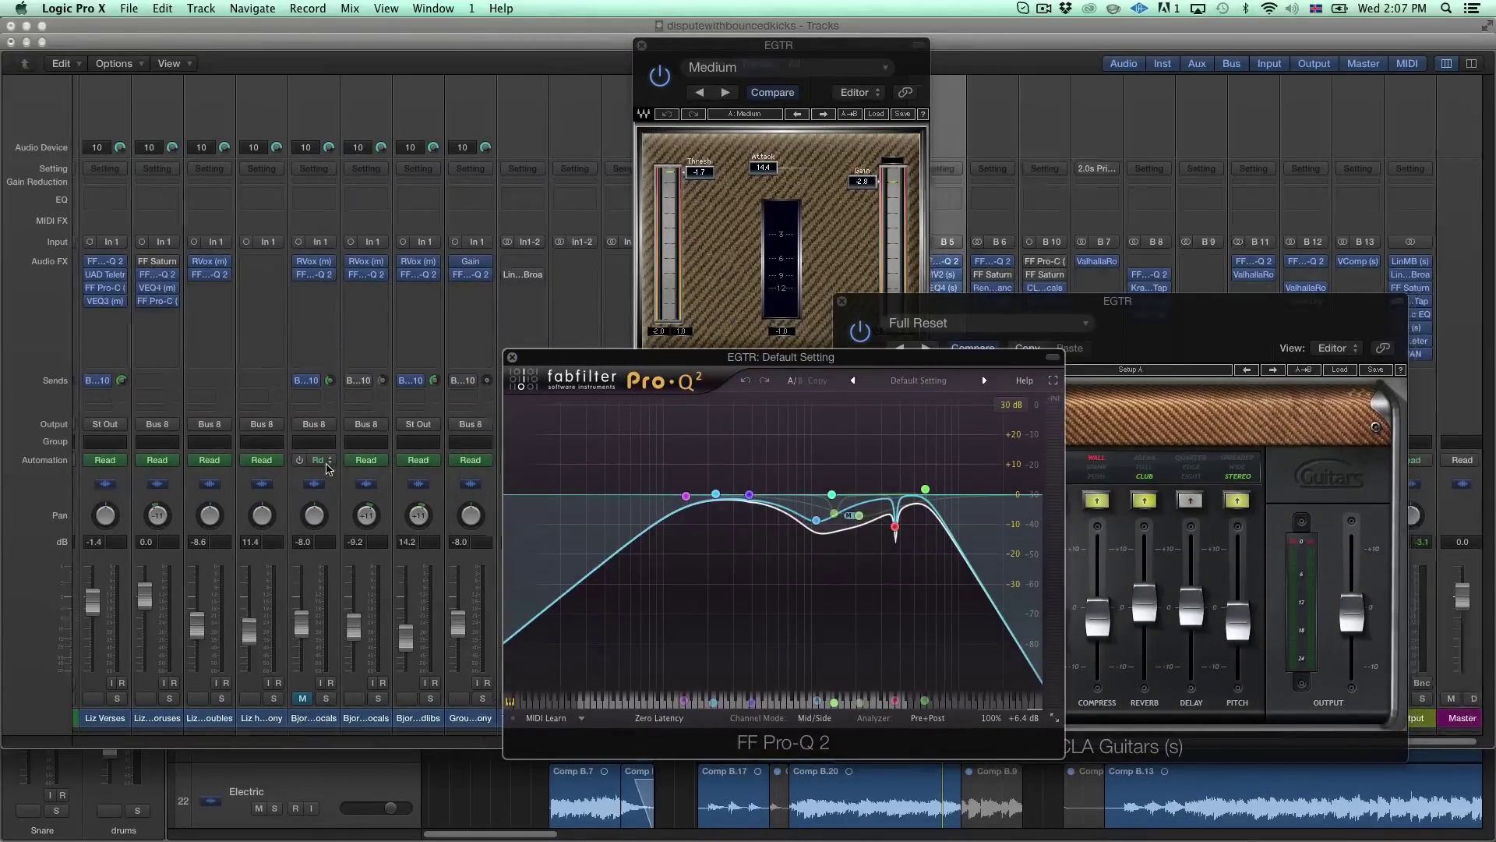
pyautogui.hscroll(-10, 345, 629)
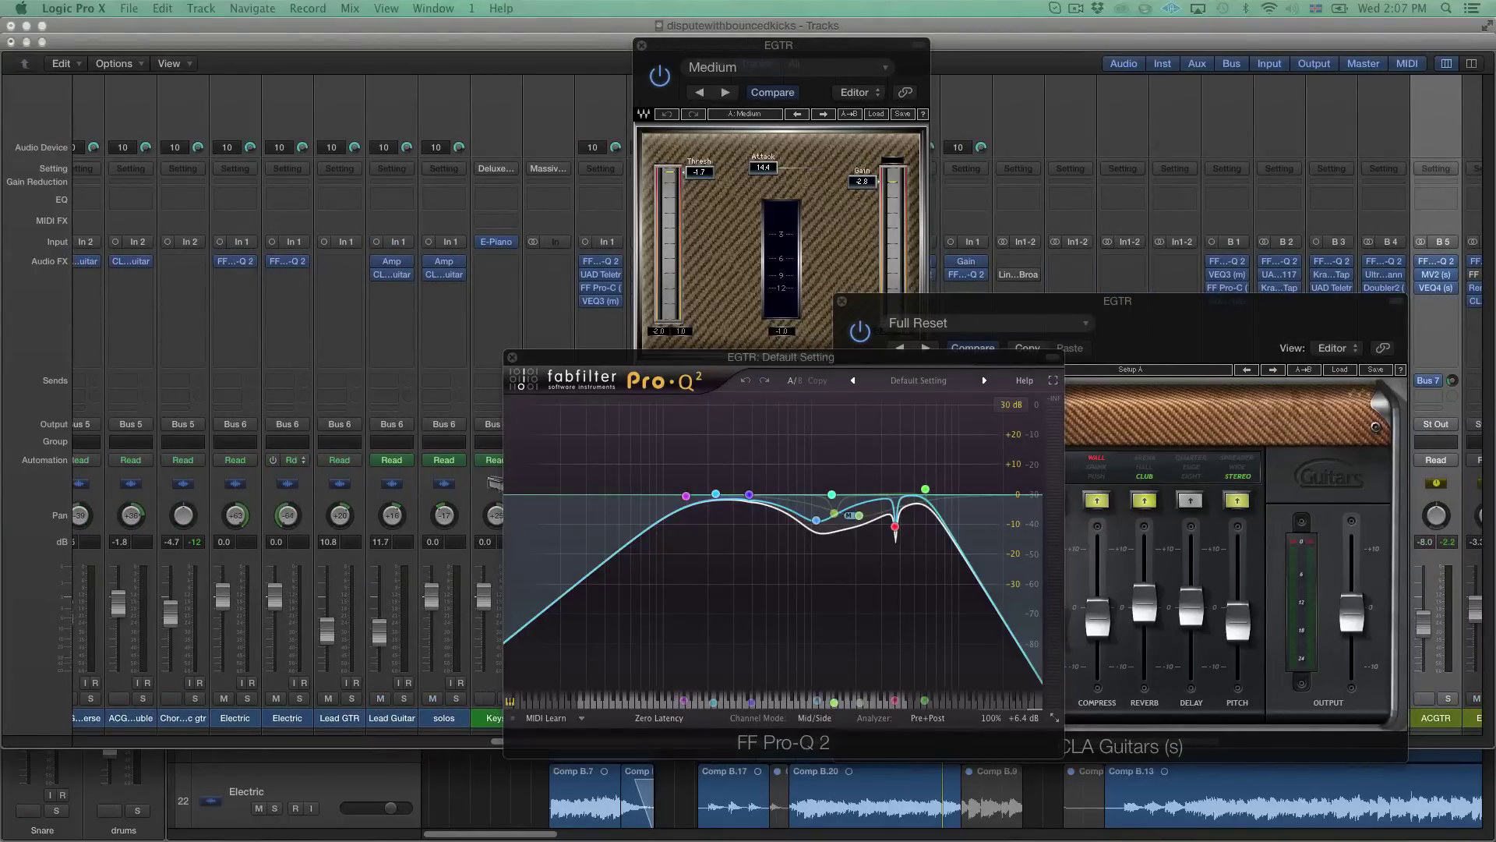
pyautogui.click(294, 263)
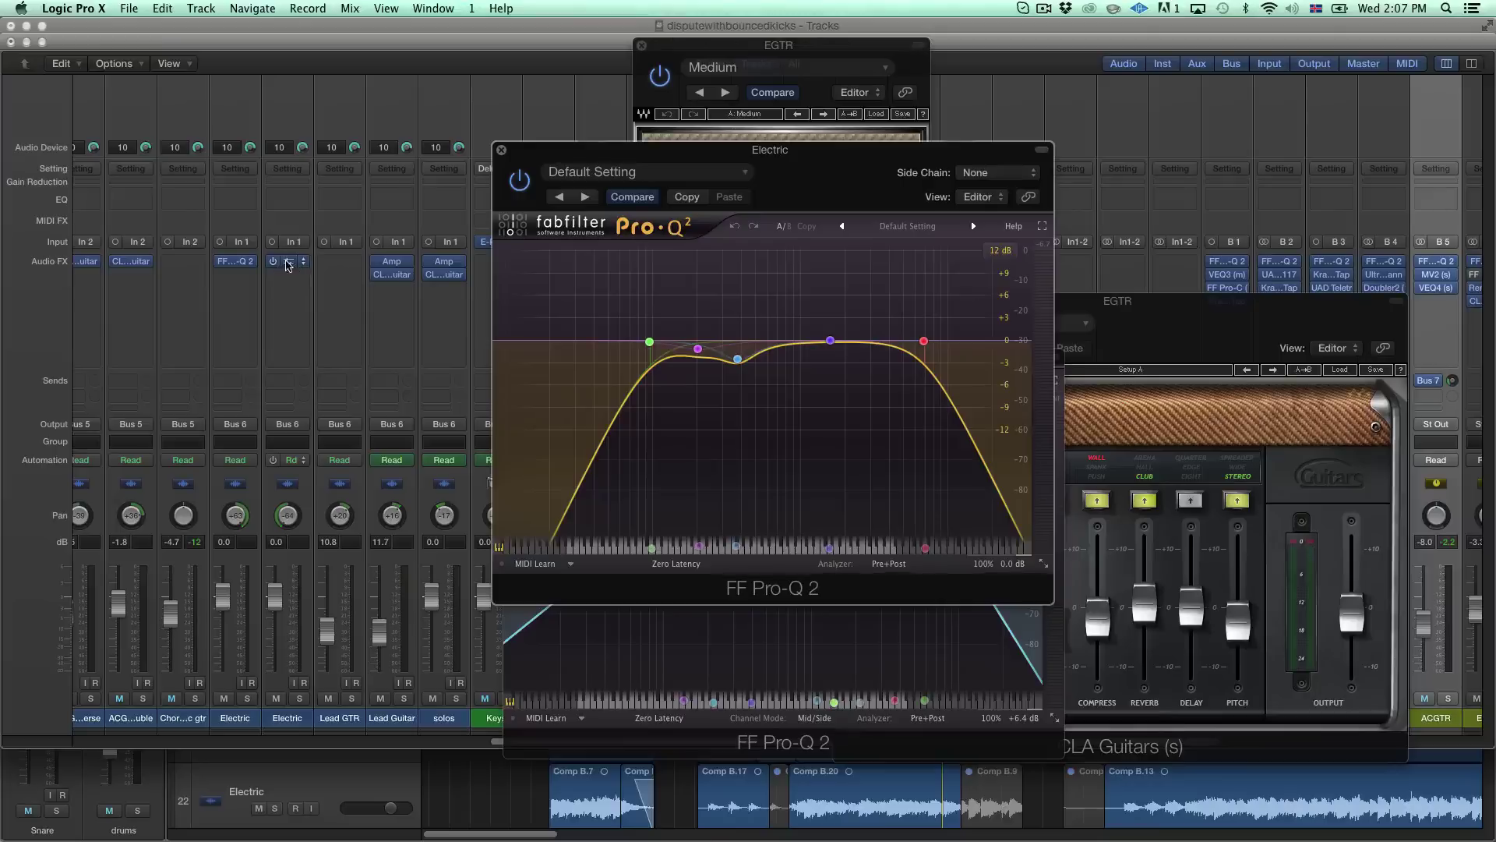
pyautogui.moveTo(843, 306); pyautogui.dragTo(932, 218)
pyautogui.click(593, 206)
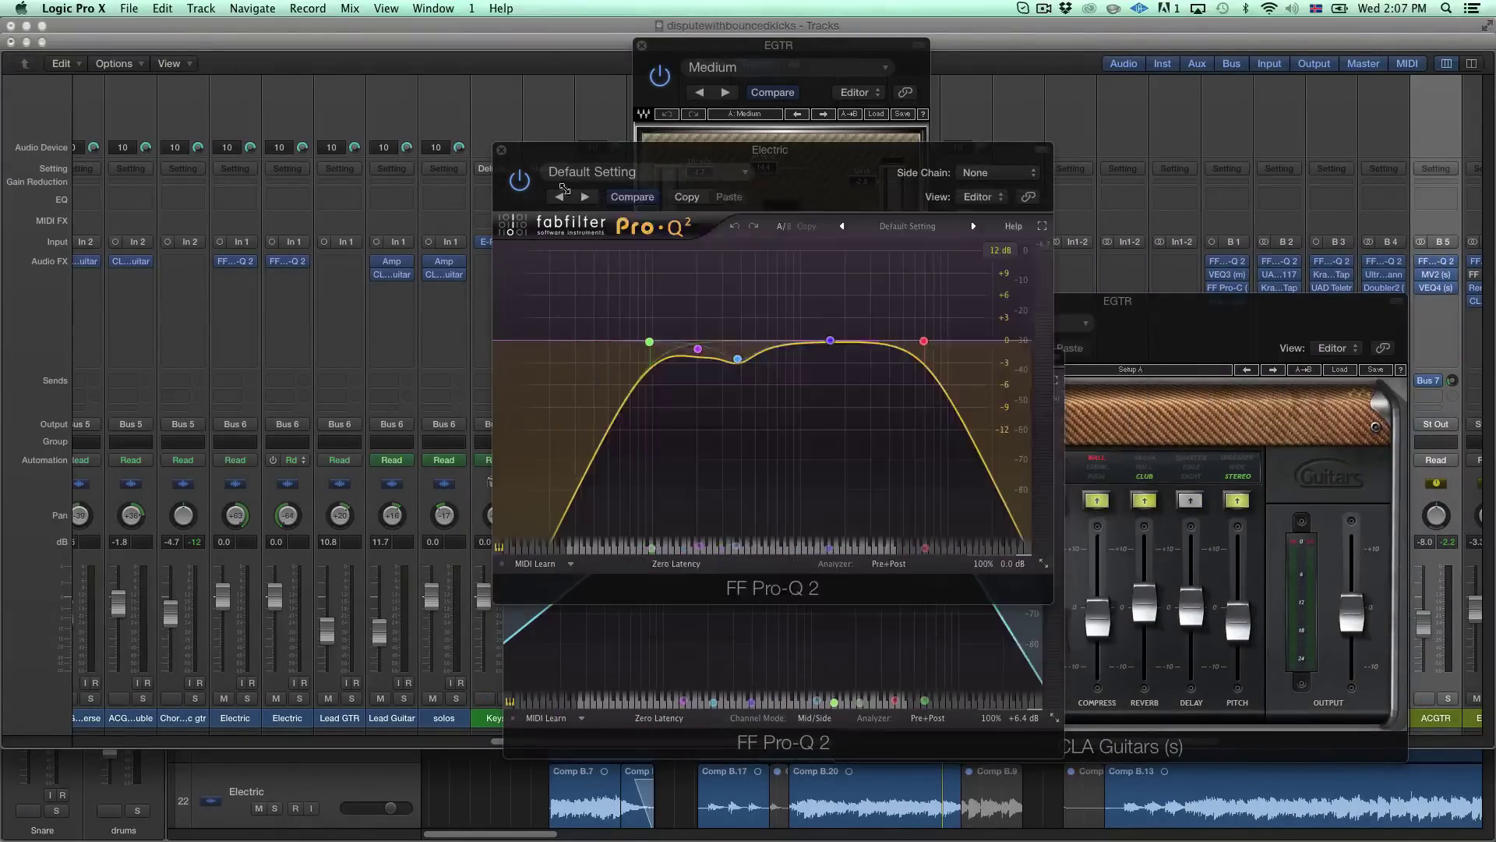
pyautogui.click(501, 150)
# Audition the EGTR bus with FF Pro-Q 2, Renaissance Axx and CLA Guitars bypassed, re-enabling them one by one before stopping playback.
pyautogui.moveTo(274, 267); pyautogui.dragTo(349, 312)
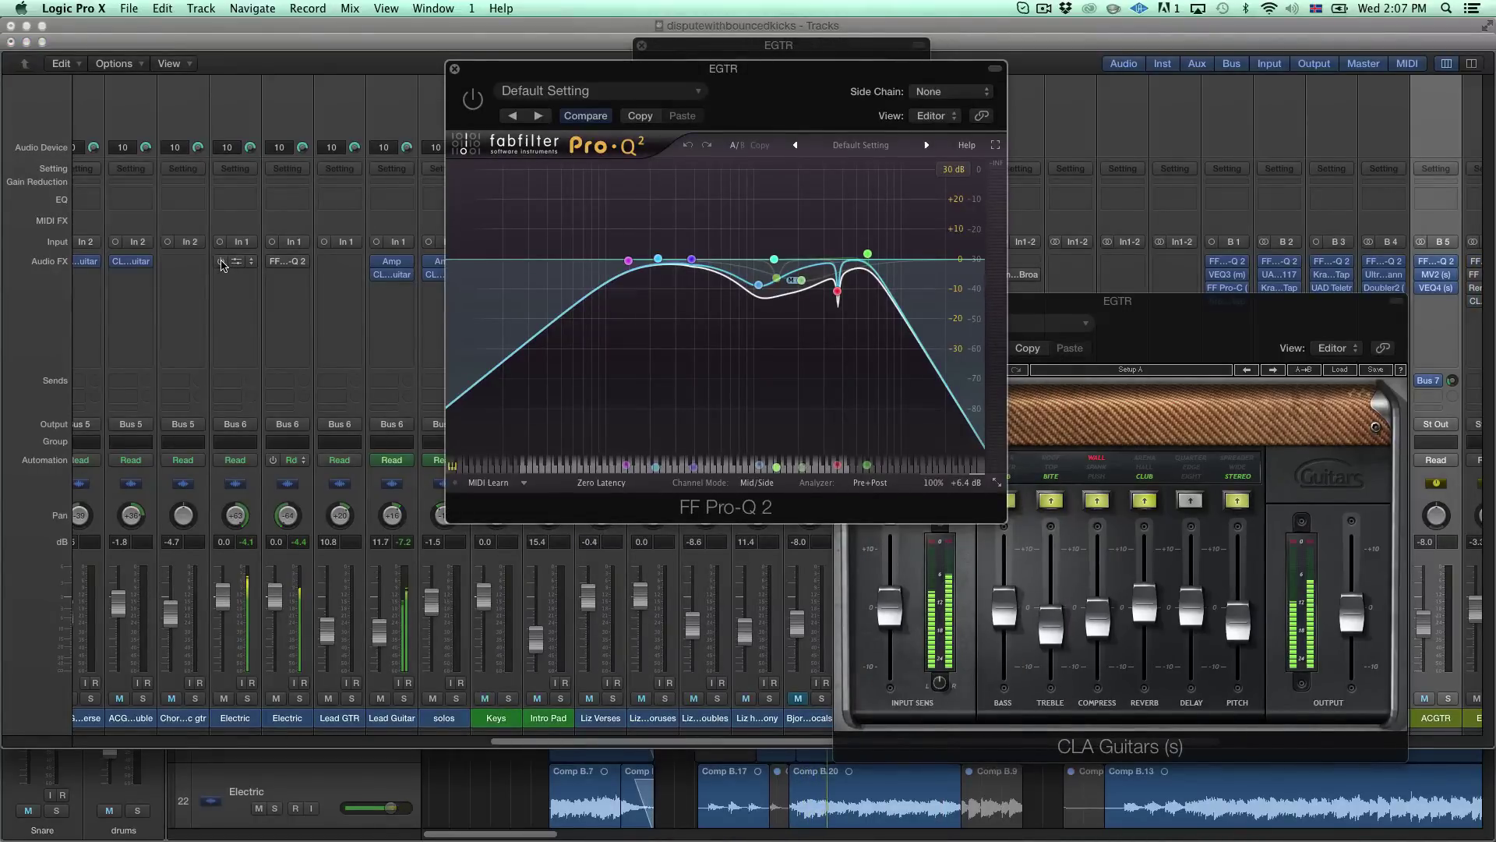
pyautogui.moveTo(499, 69); pyautogui.dragTo(107, 27)
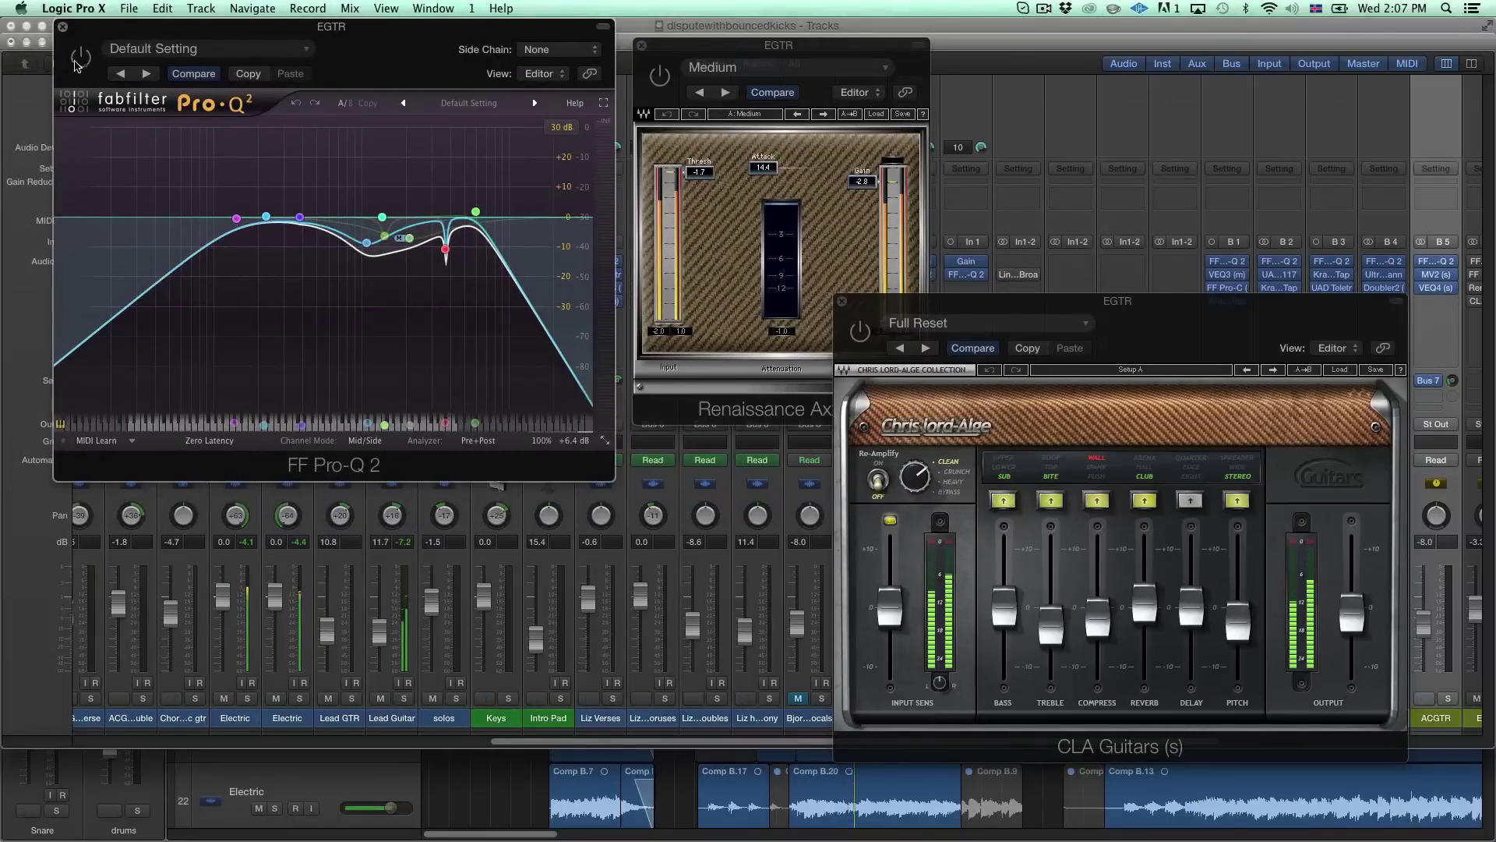
pyautogui.click(81, 57)
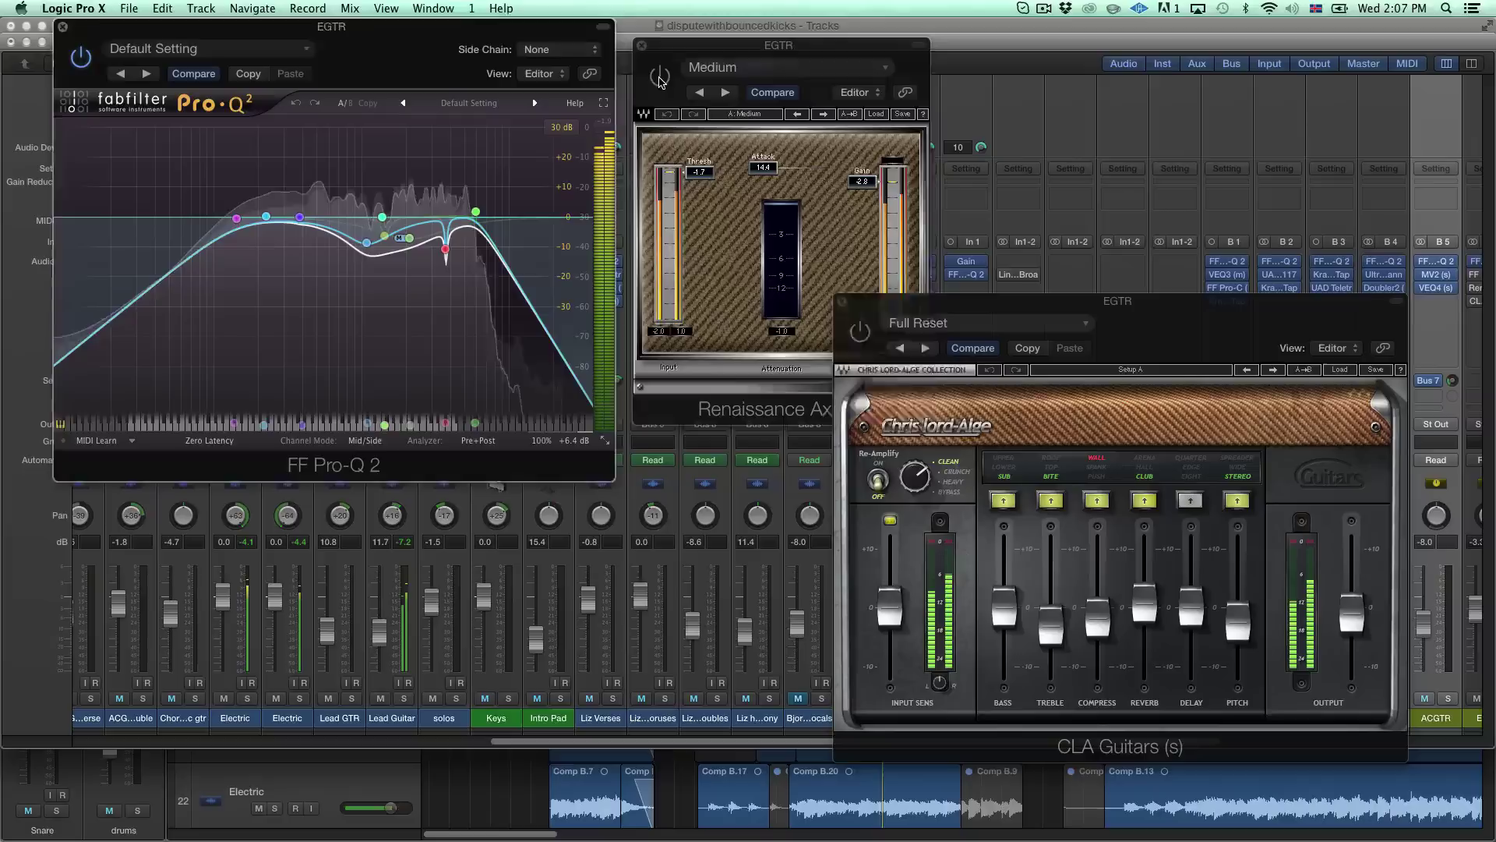
pyautogui.click(660, 77)
pyautogui.click(1114, 306)
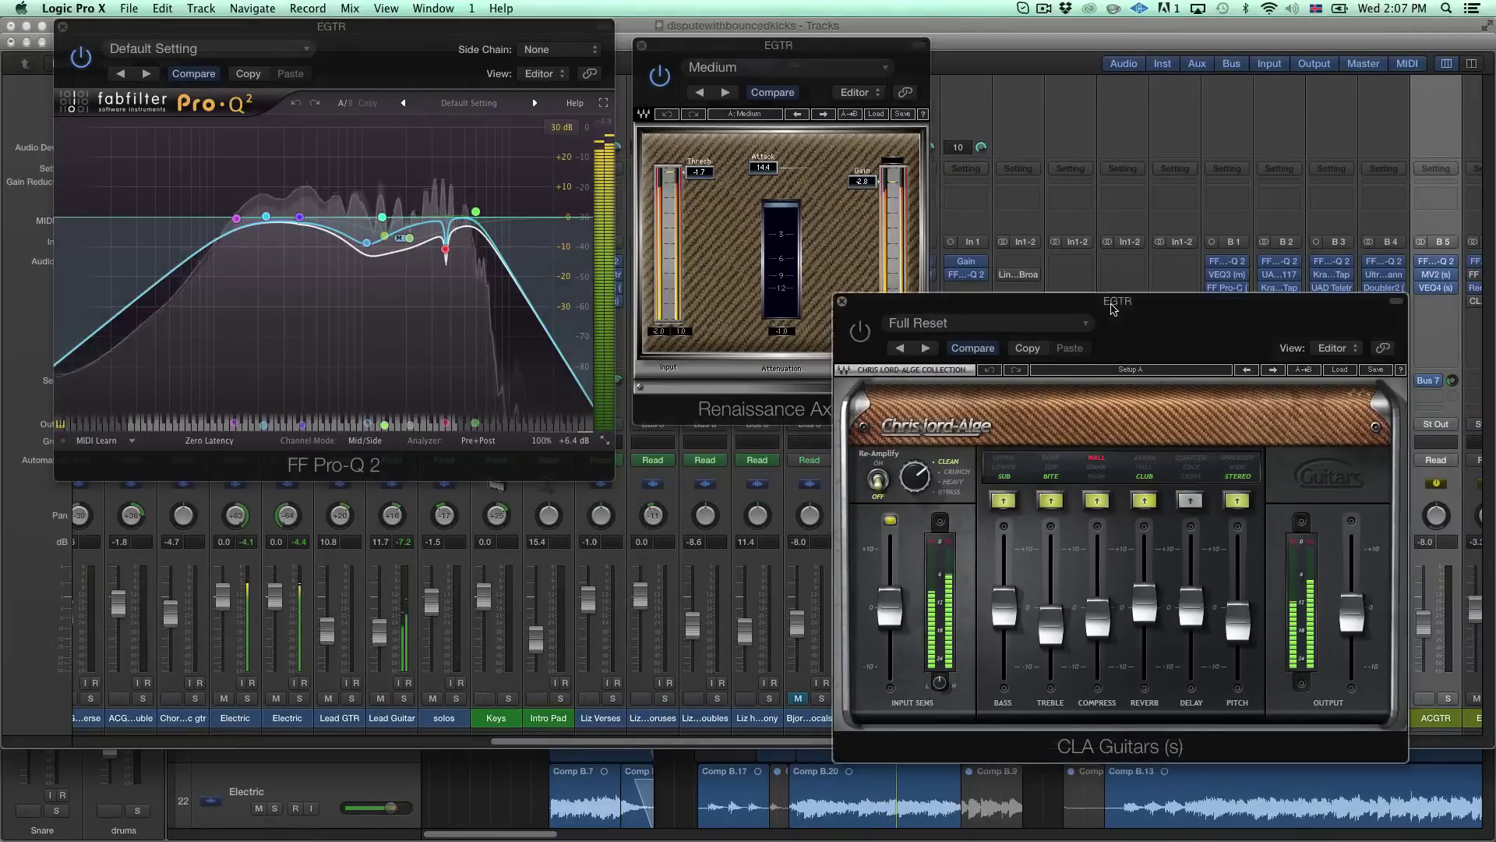
pyautogui.moveTo(1114, 305); pyautogui.dragTo(1126, 44)
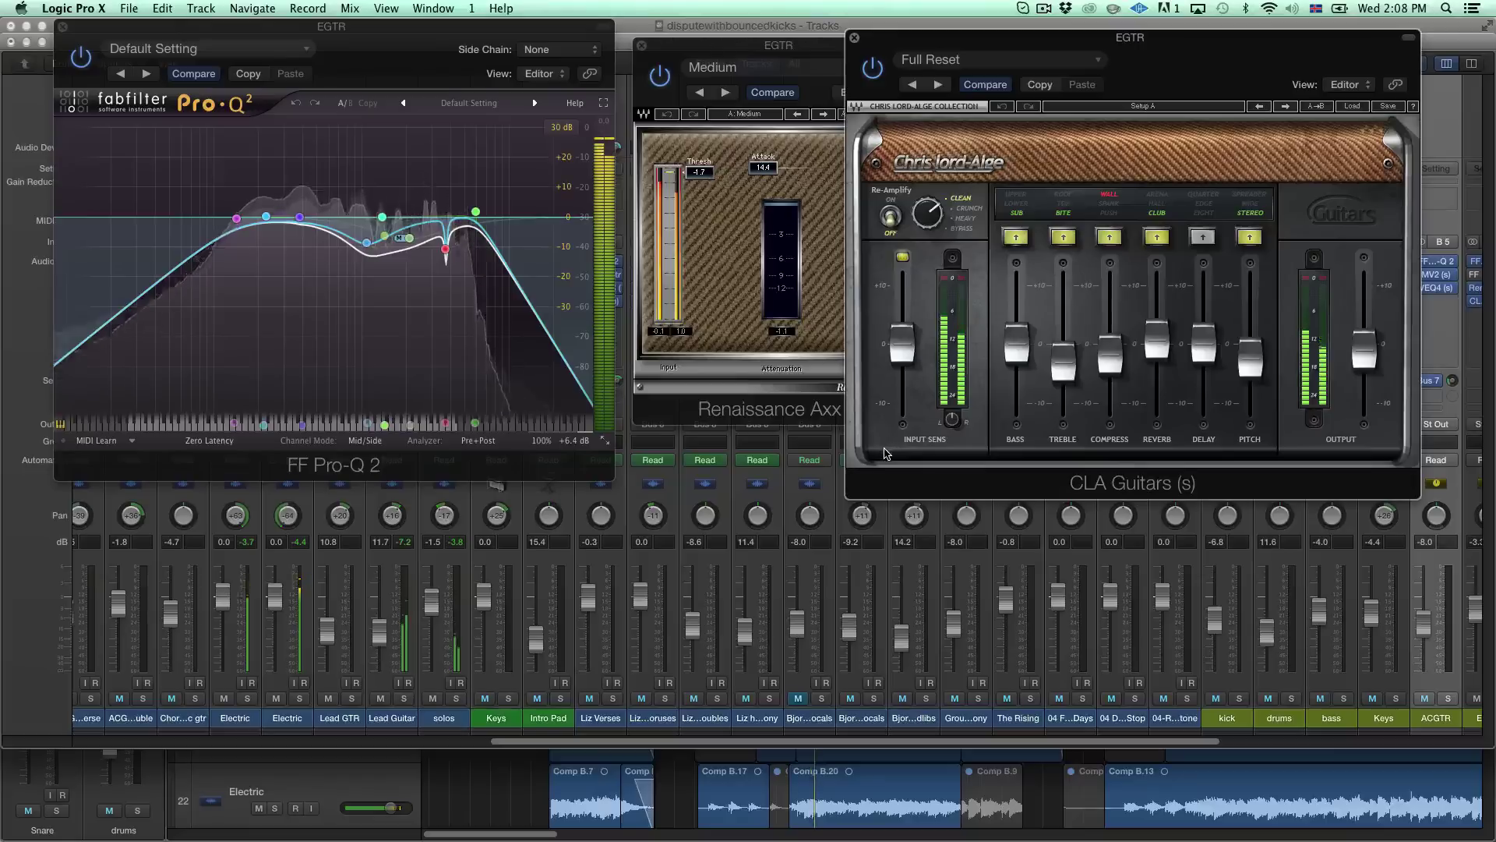
pyautogui.press('space')
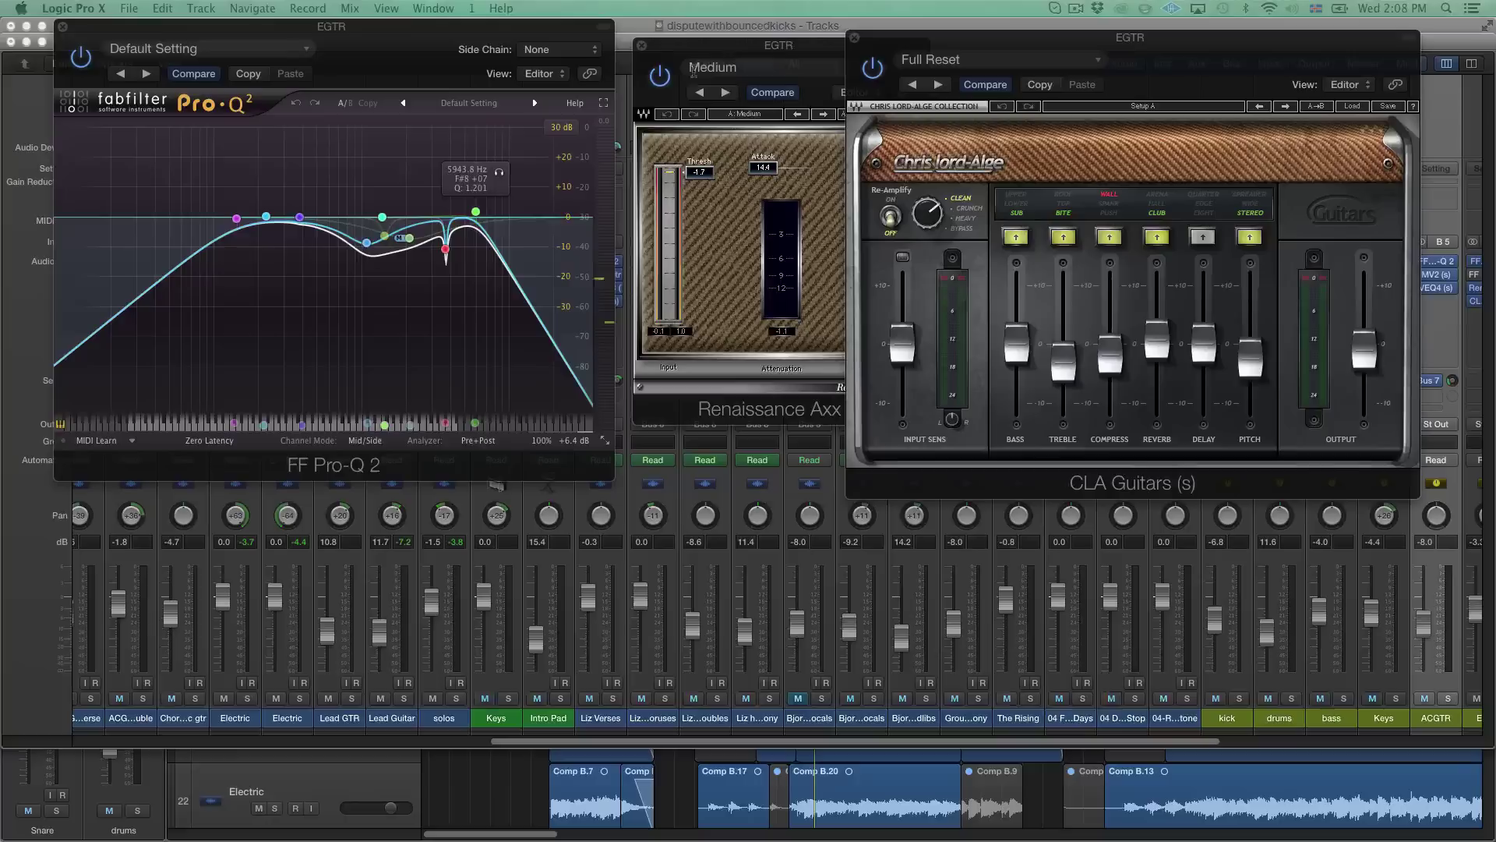
# Bring Renaissance Axx and CLA Guitars into view, and close all three EGTR plug-in windows.
pyautogui.click(789, 45)
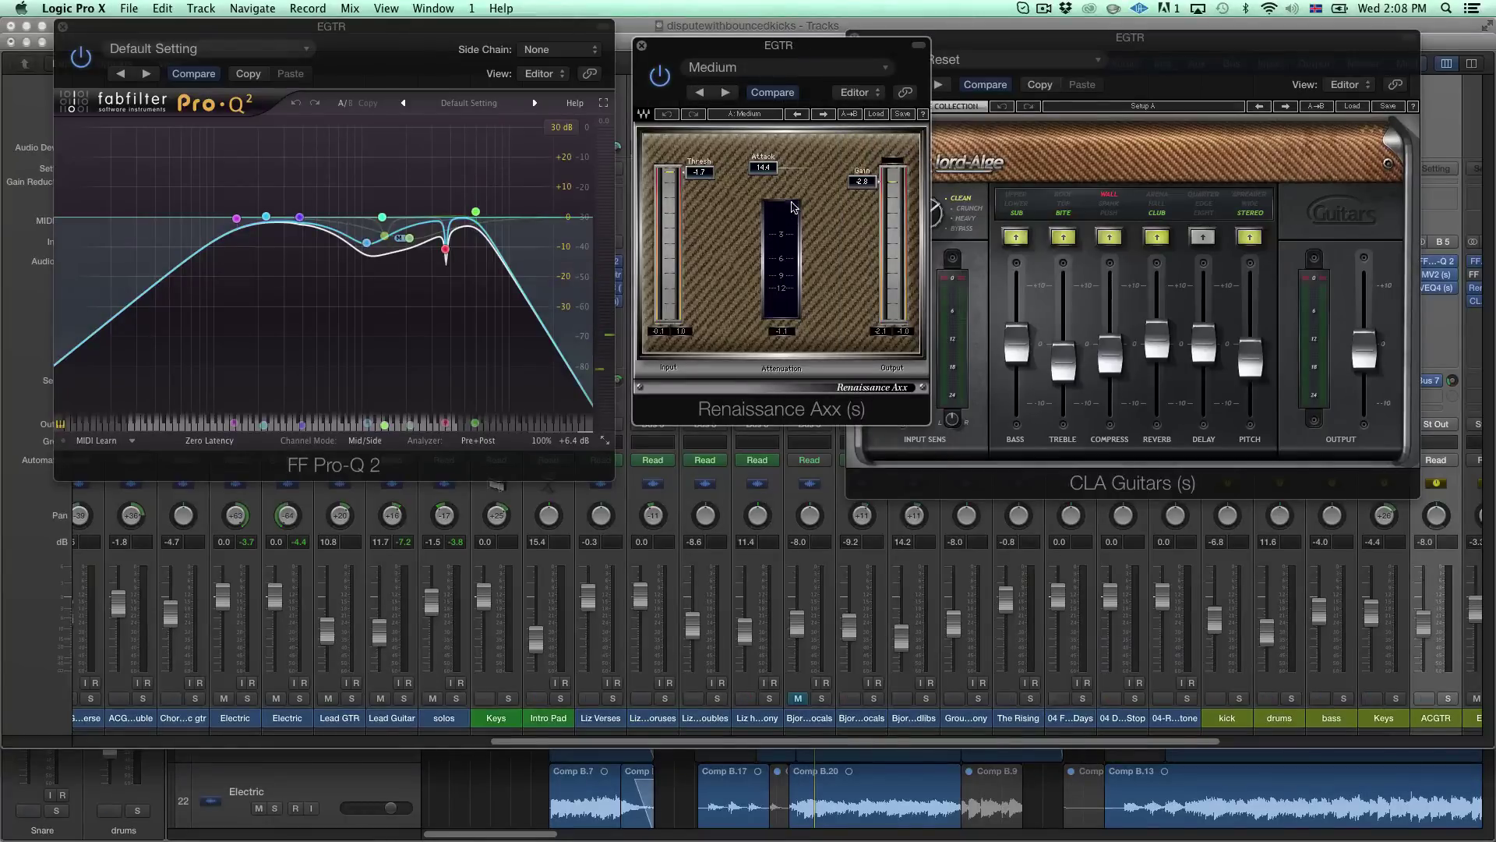
pyautogui.moveTo(1127, 40); pyautogui.dragTo(921, 75)
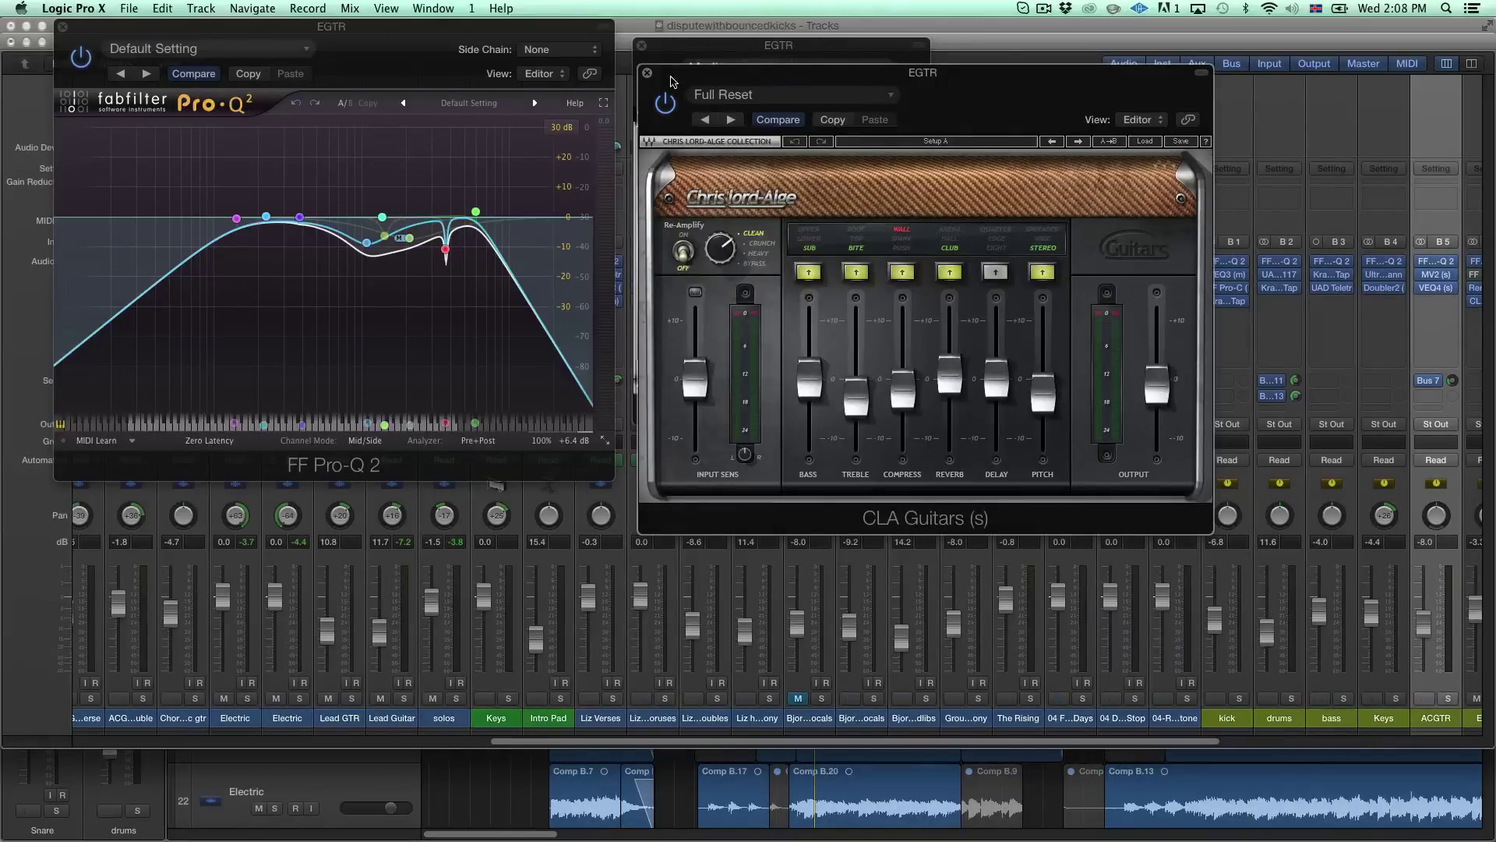
pyautogui.click(647, 72)
pyautogui.click(641, 45)
pyautogui.click(63, 27)
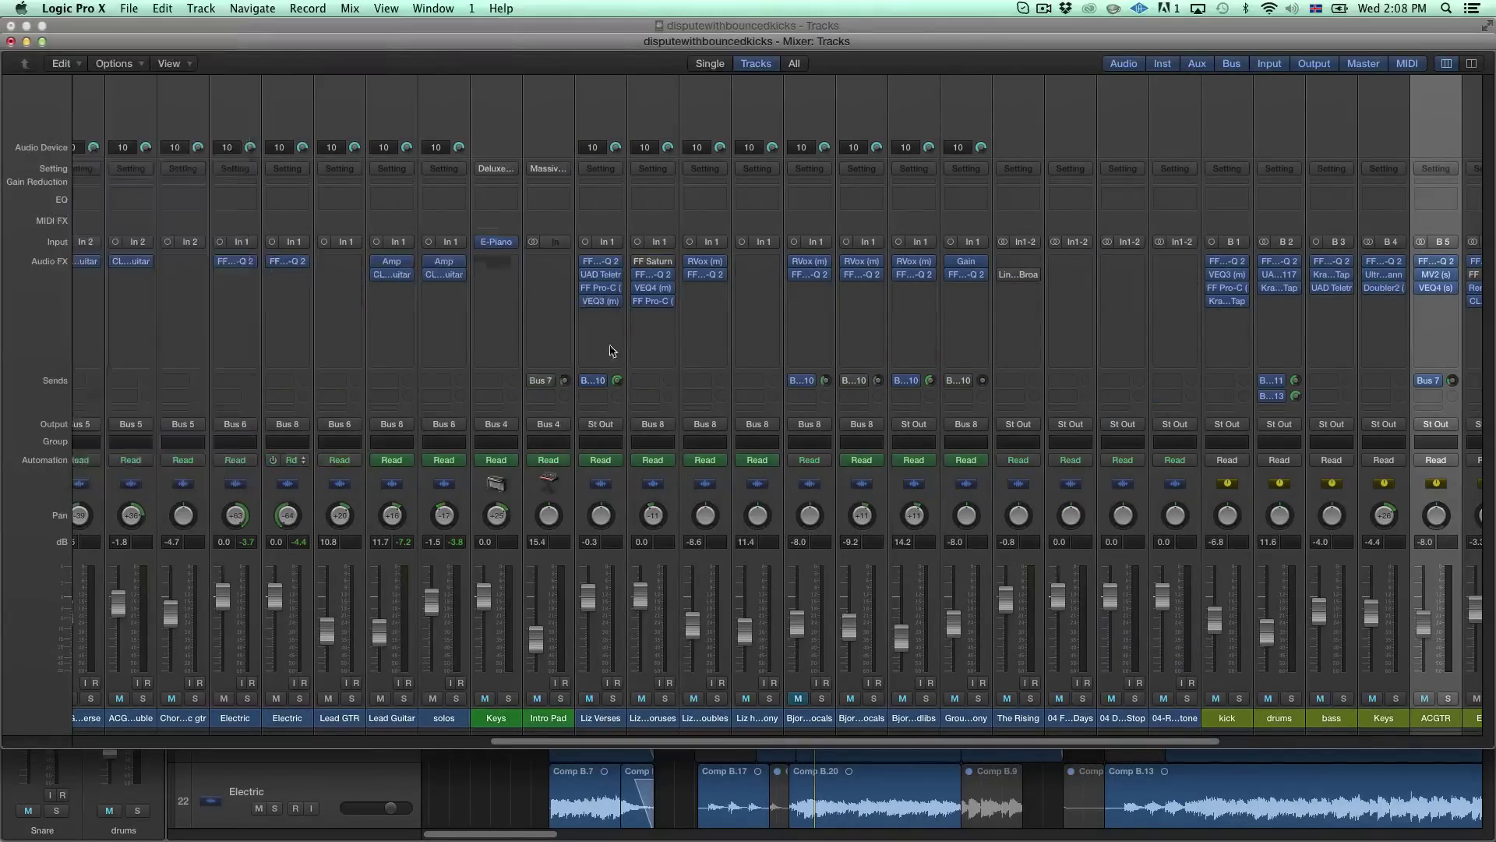
pyautogui.hscroll(10, 855, 538)
pyautogui.hscroll(2, 855, 538)
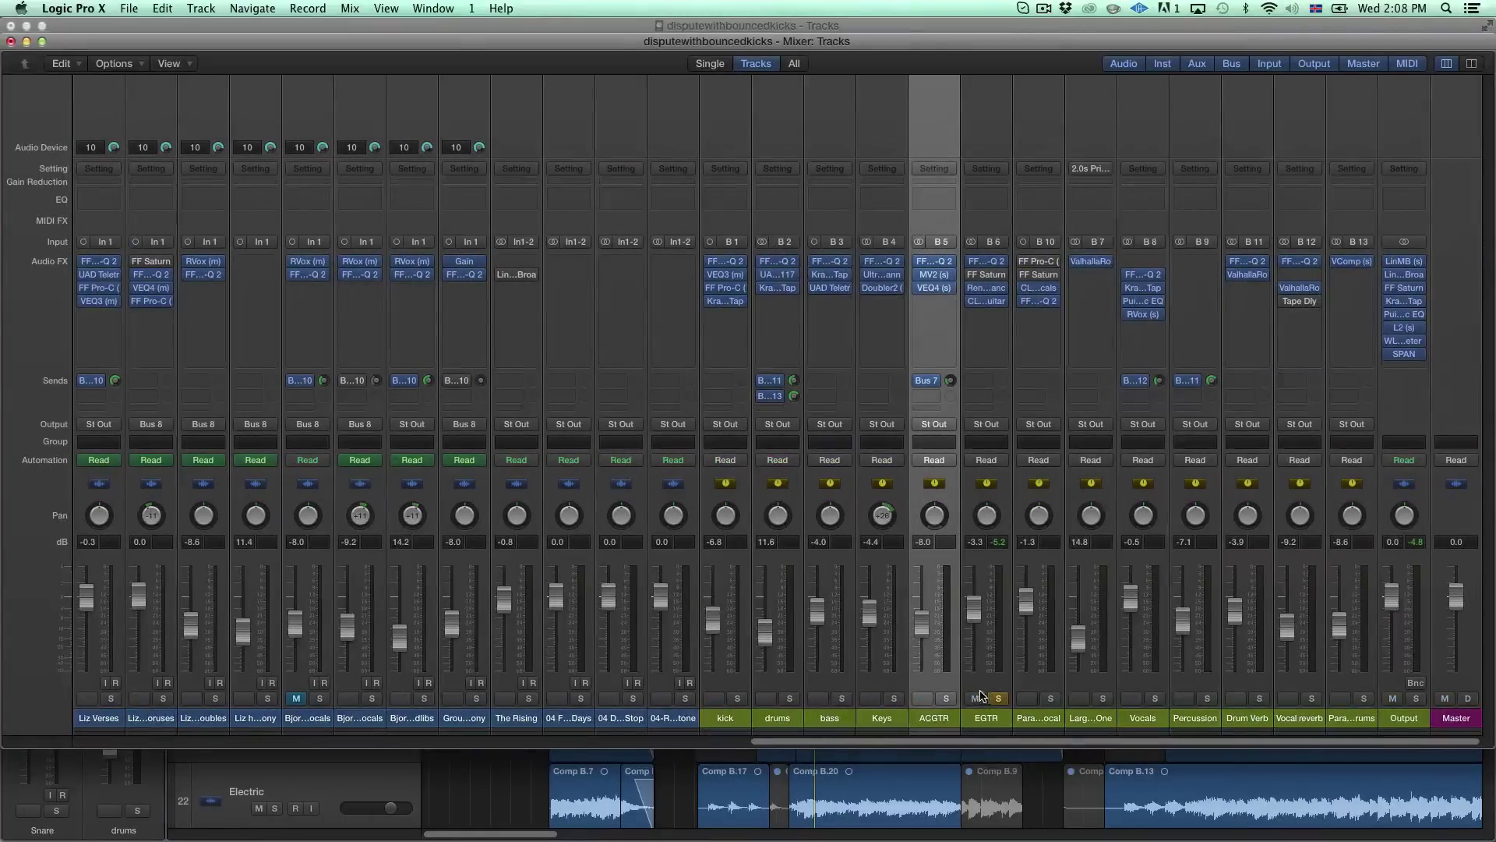
# Close the mixer and move the cycle range in the Tracks window to the first verse, about bars 10 to 18.
pyautogui.press('super+w')
pyautogui.scroll(5, 709, 639)
pyautogui.scroll(-15, 705, 623)
pyautogui.scroll(-5, 706, 624)
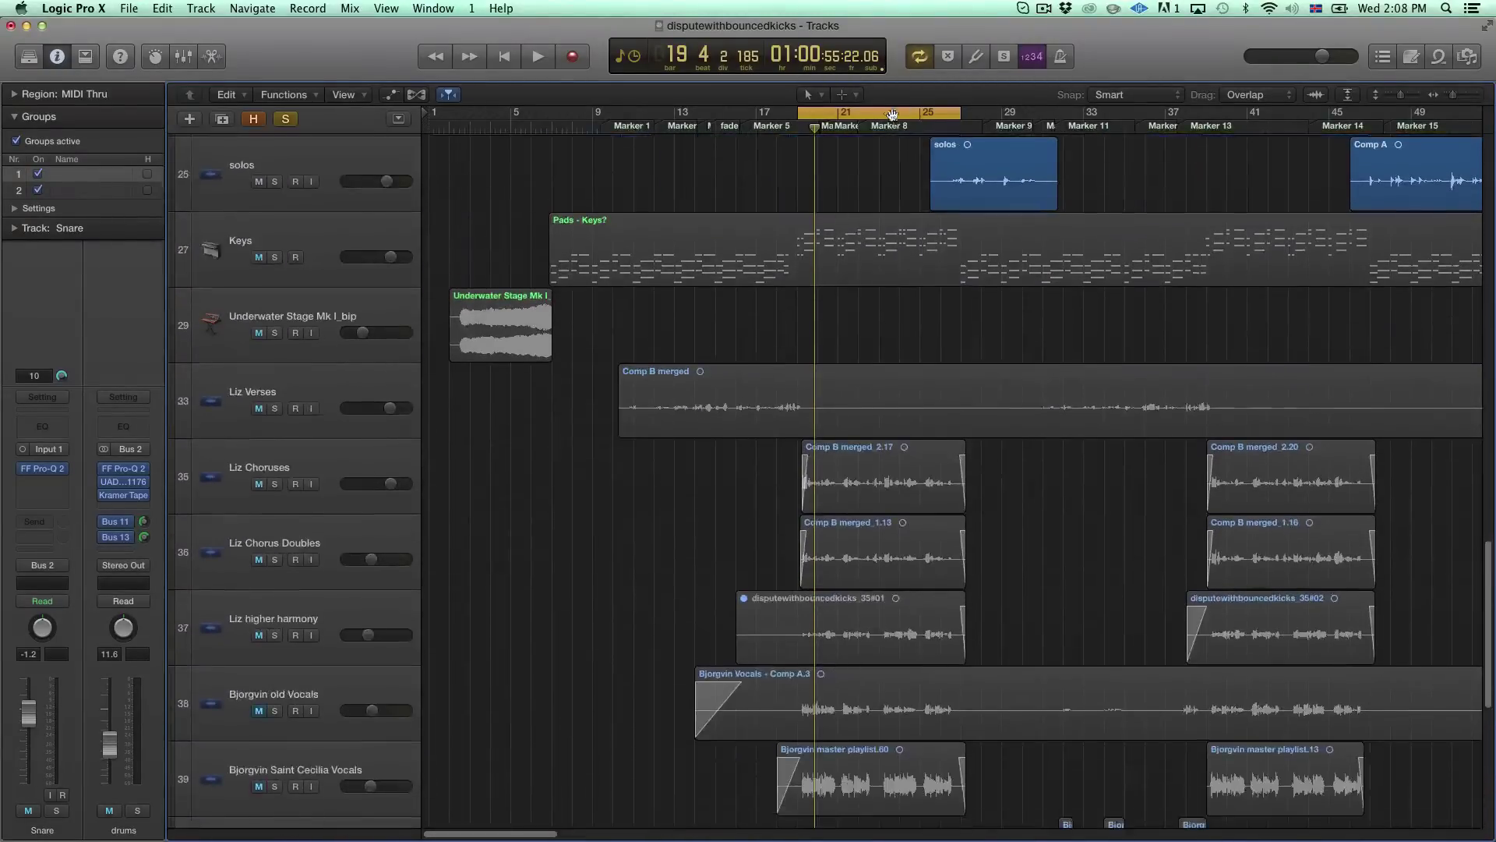
pyautogui.click(698, 129)
pyautogui.moveTo(698, 129); pyautogui.dragTo(699, 141)
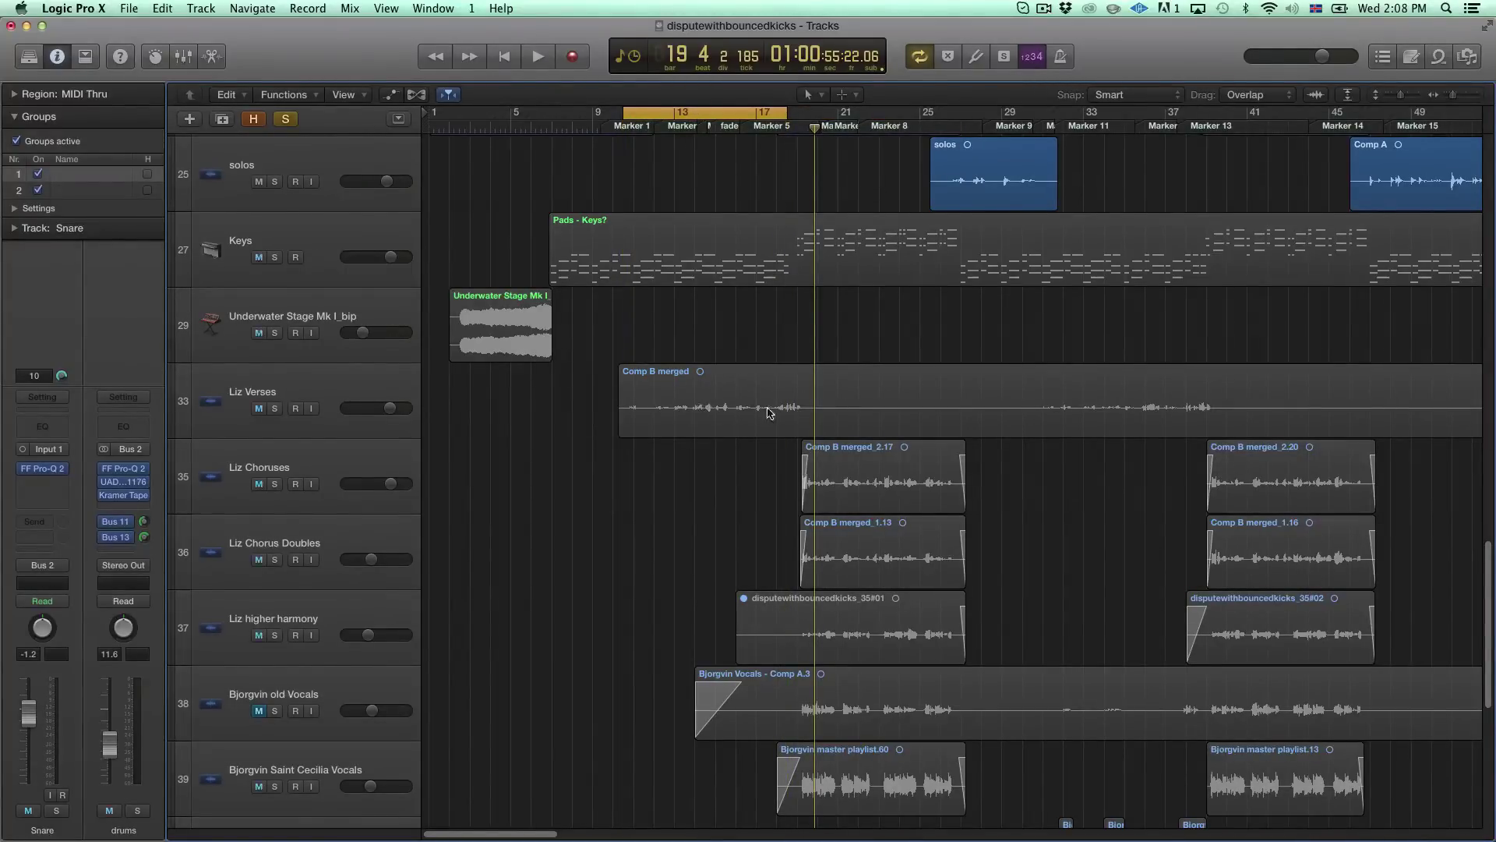
# Reopen the mixer, clear the EGTR solo and solo the verse vocal track.
pyautogui.press('super+2')
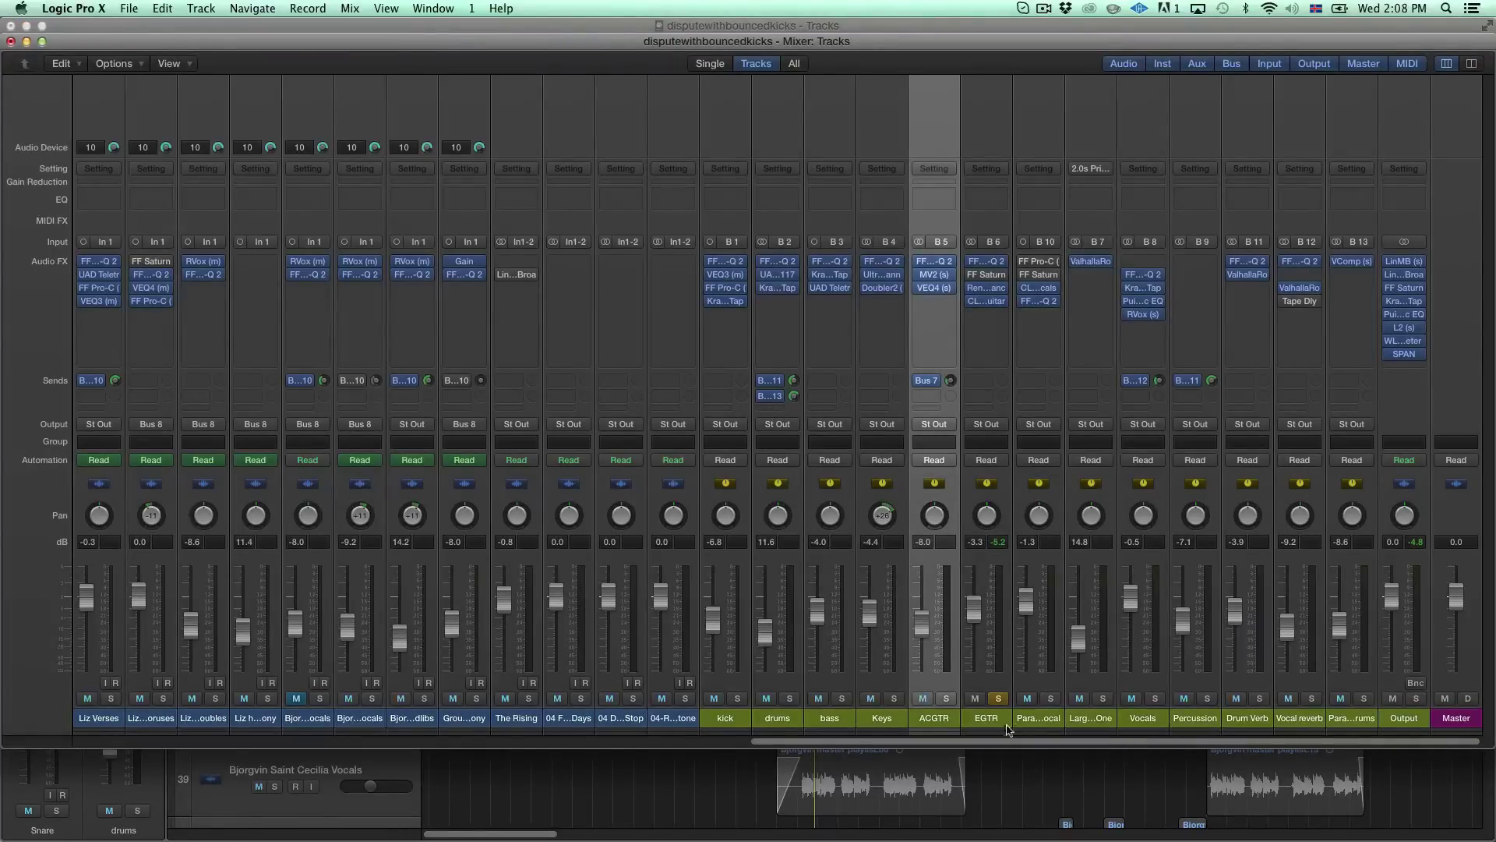
pyautogui.hscroll(-15, 779, 713)
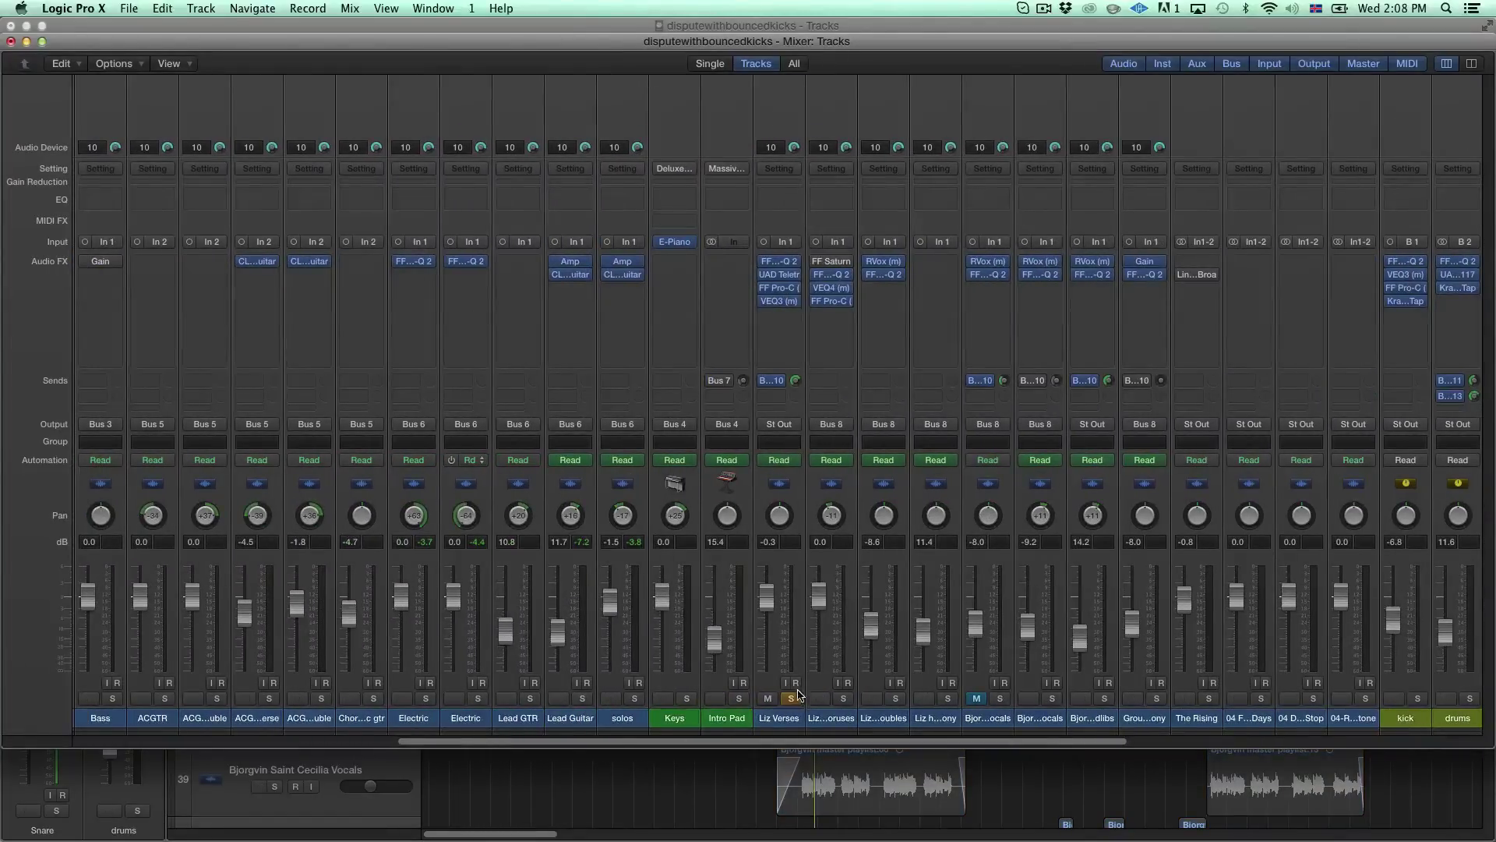
pyautogui.hscroll(6, 701, 507)
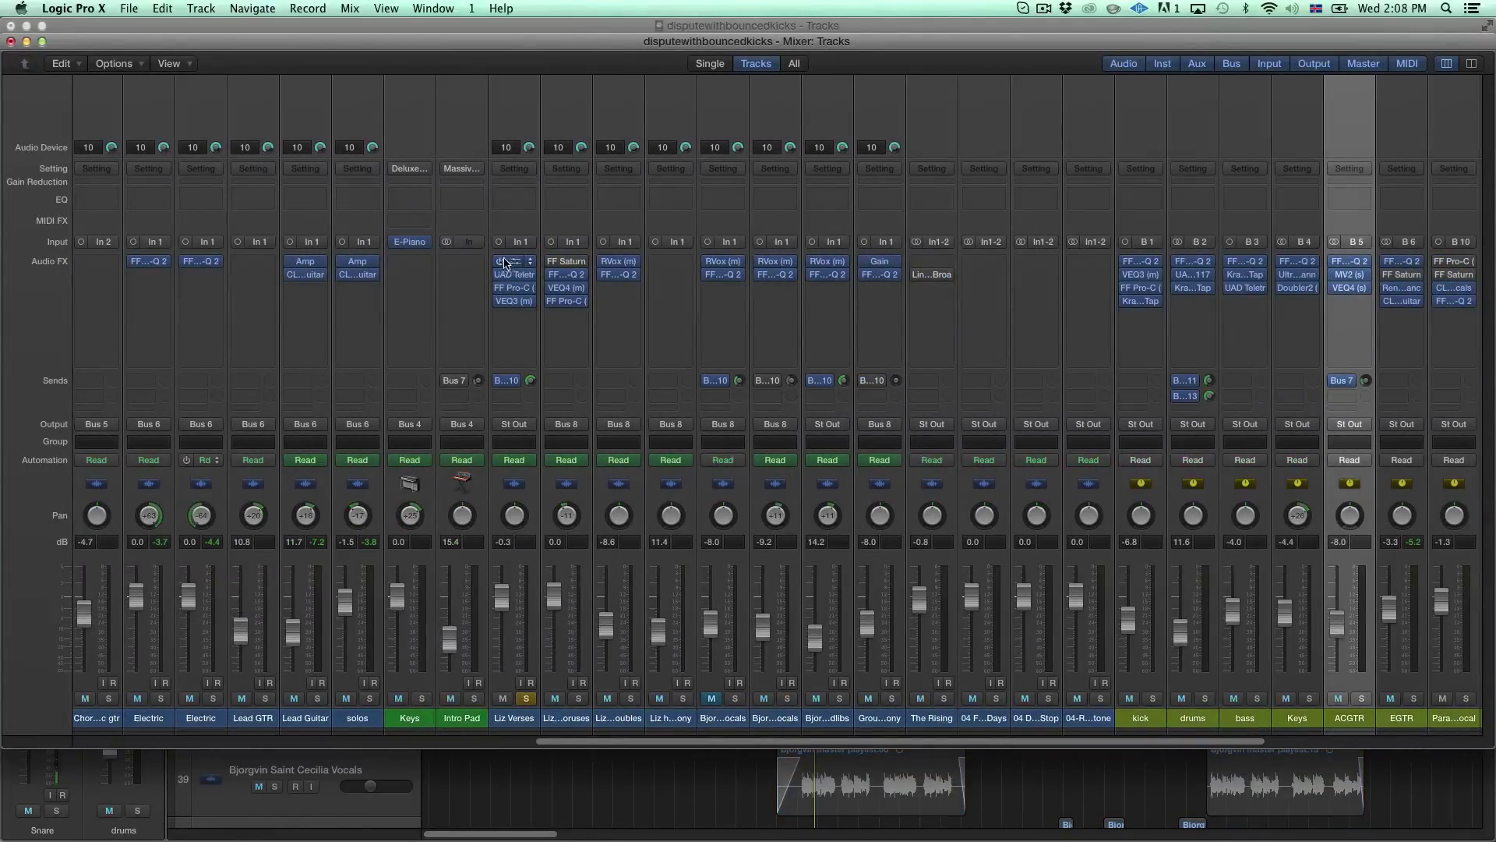
# Open FF Pro-Q 2 and UAD Teletronix LA-2A on the verse vocal track and bypass both plug-ins.
pyautogui.press('v')
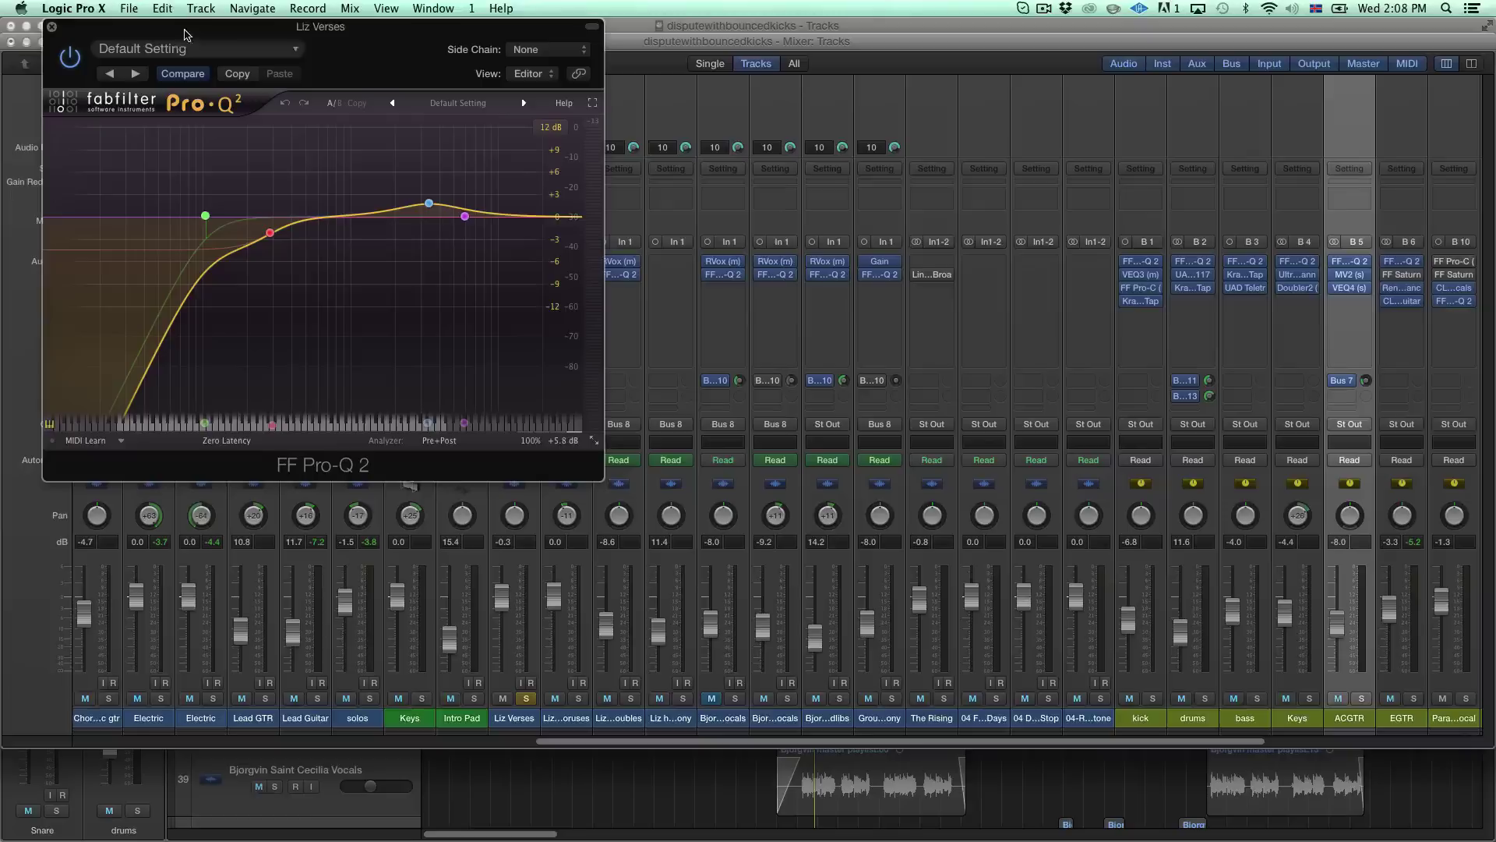
pyautogui.moveTo(97, 51); pyautogui.dragTo(79, 51)
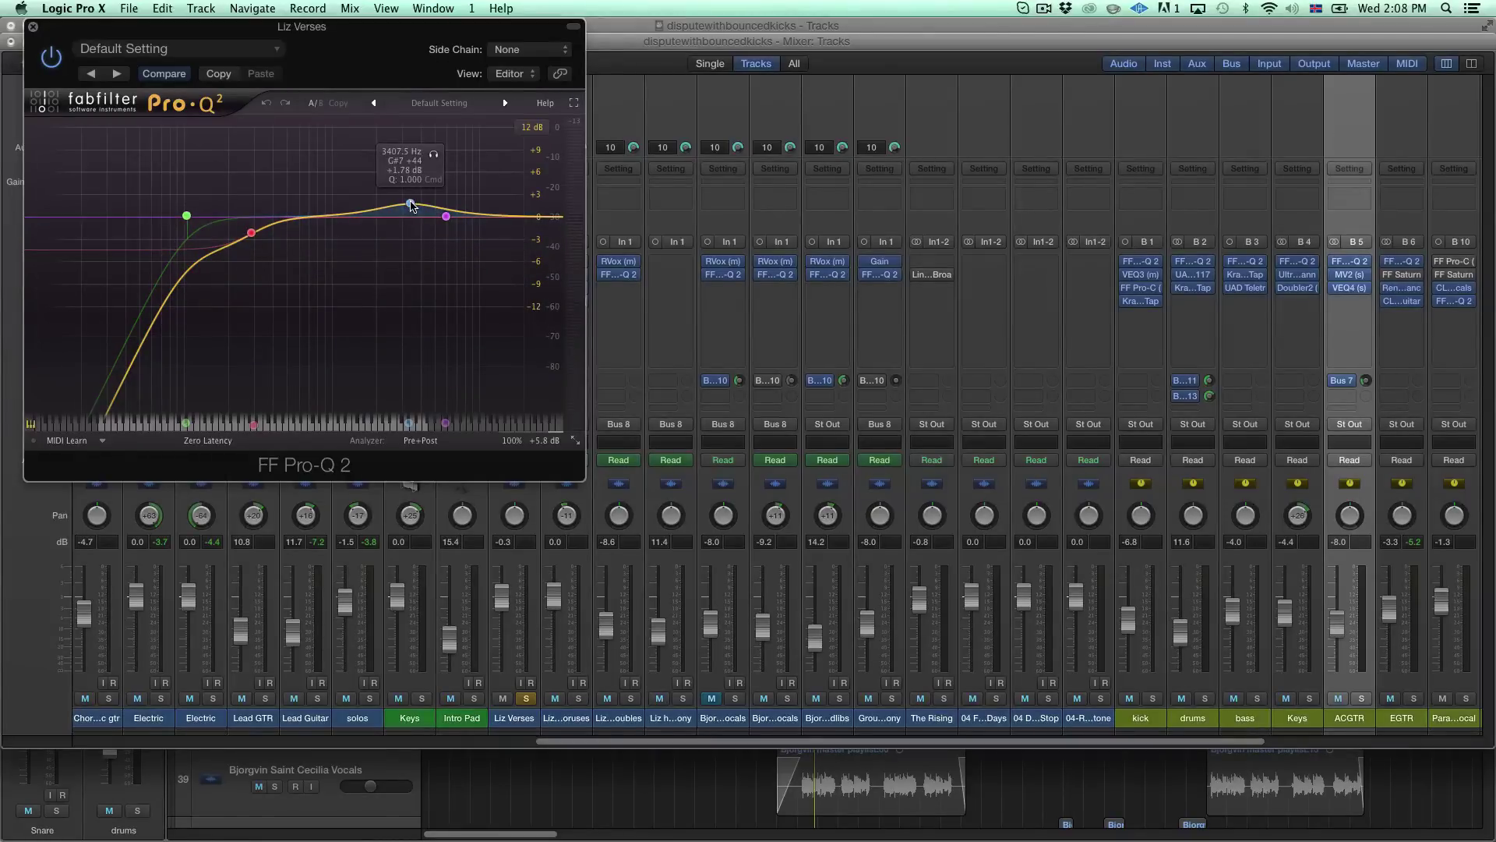
pyautogui.moveTo(395, 46); pyautogui.dragTo(350, 47)
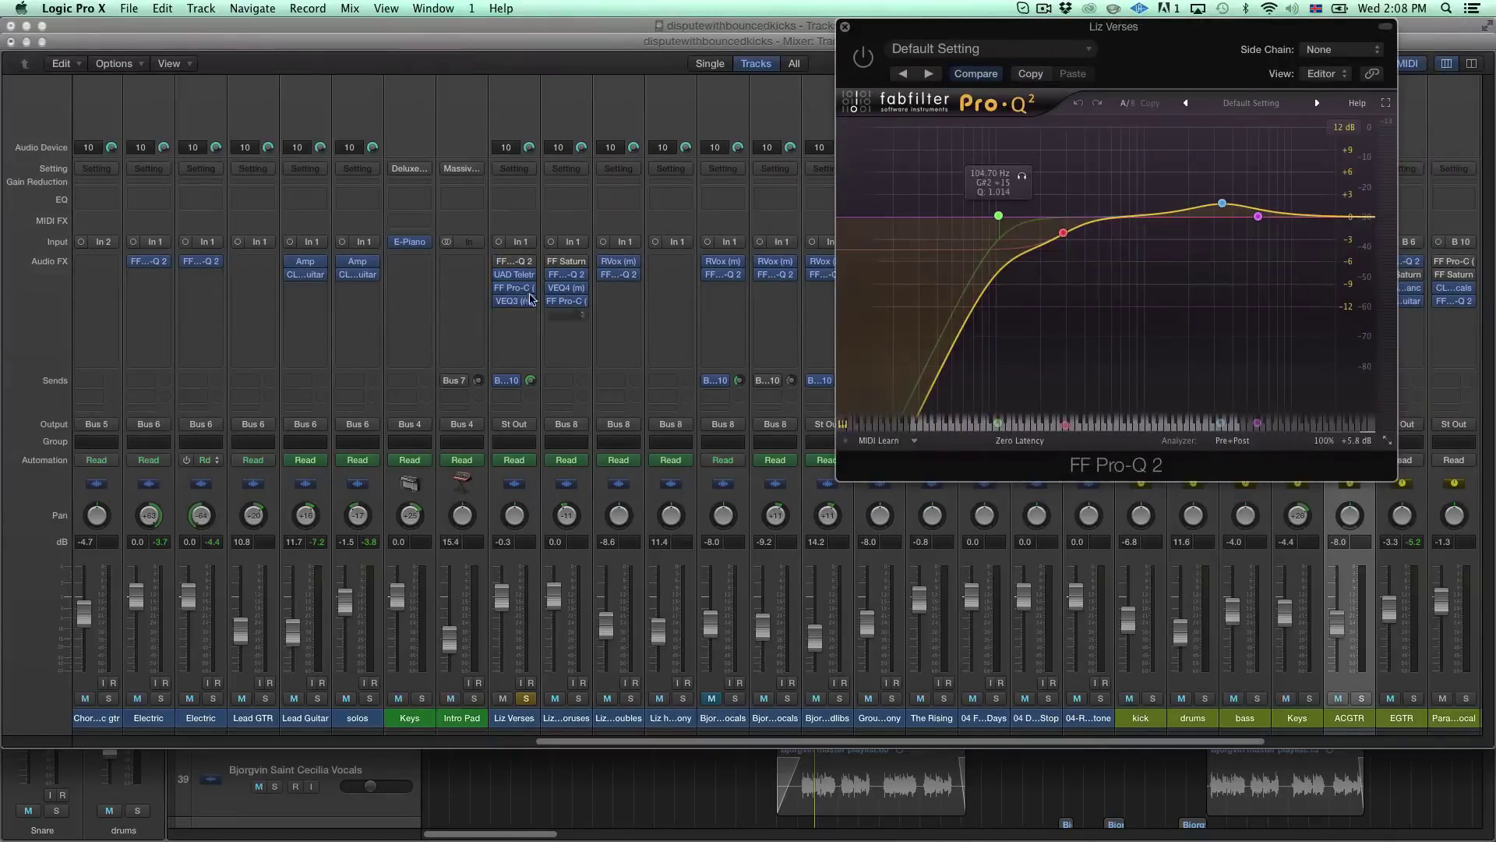
pyautogui.click(516, 274)
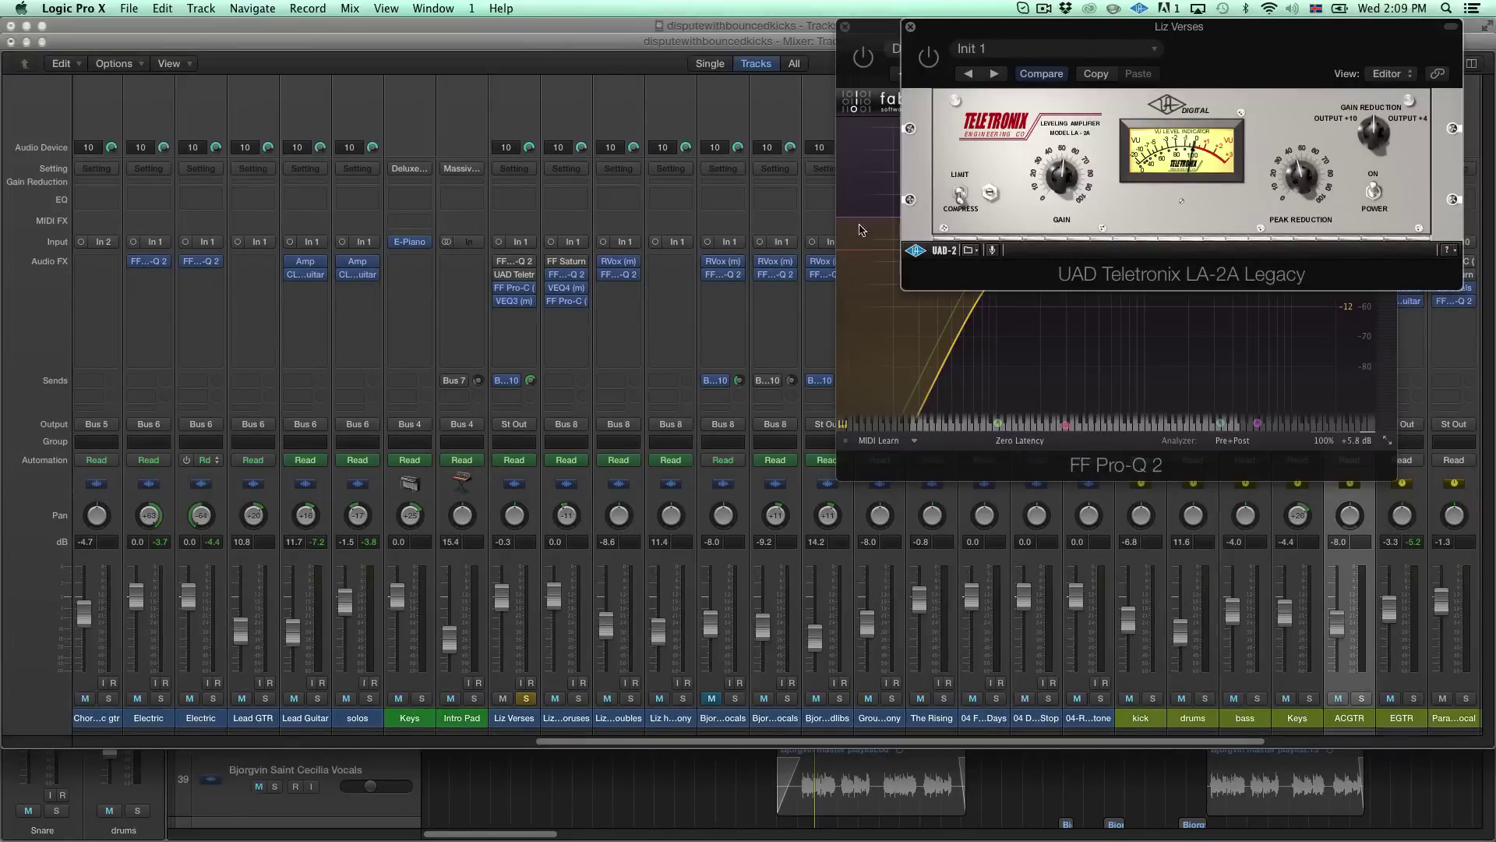
# Open FF Pro-C on the verse vocal track, inspect its ratio and threshold settings, and bypass it.
pyautogui.click(514, 288)
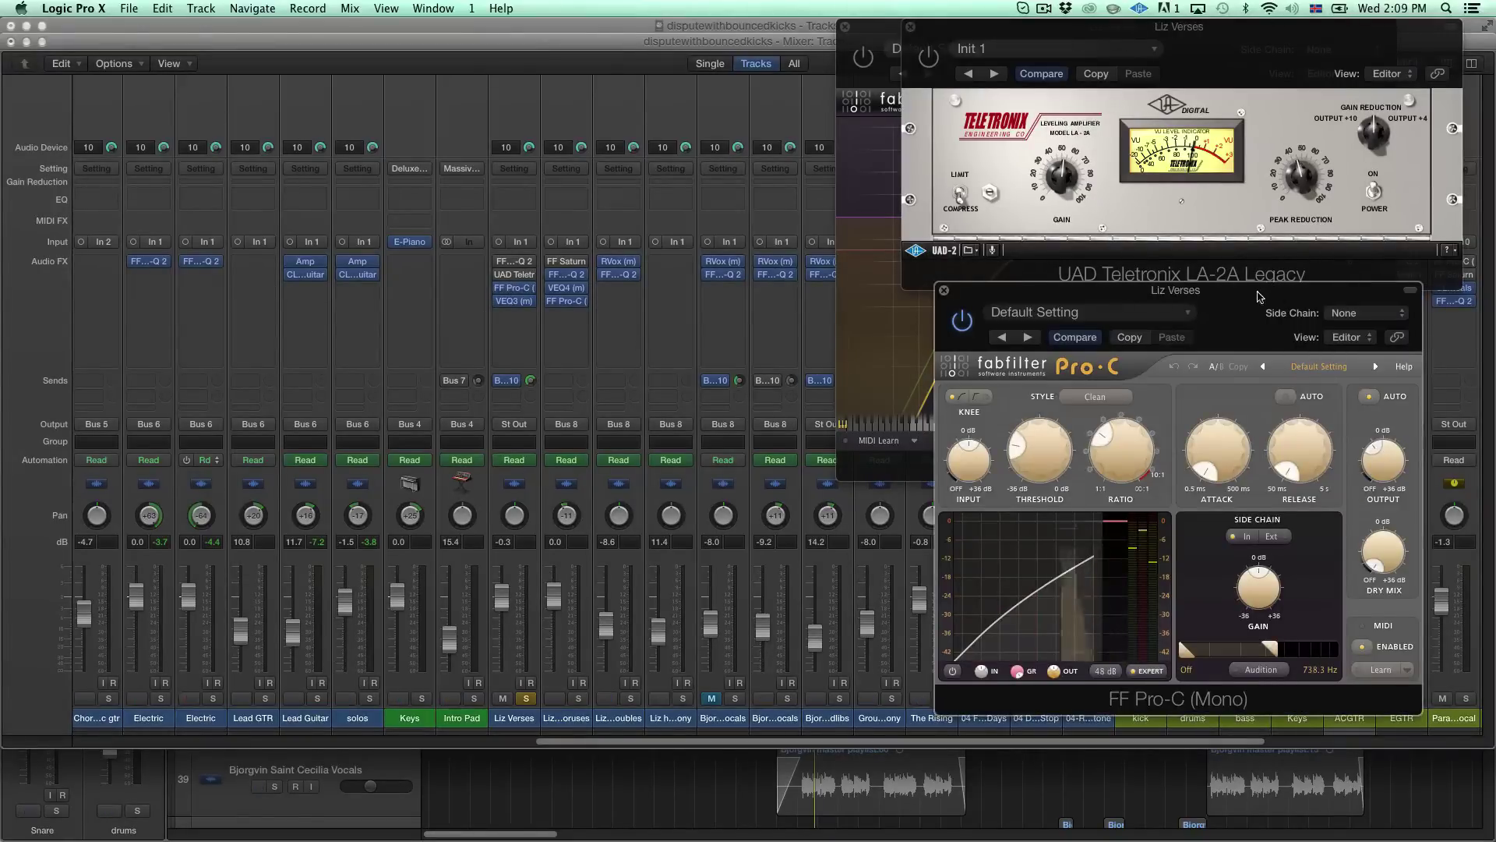
pyautogui.moveTo(1260, 298); pyautogui.dragTo(1214, 267)
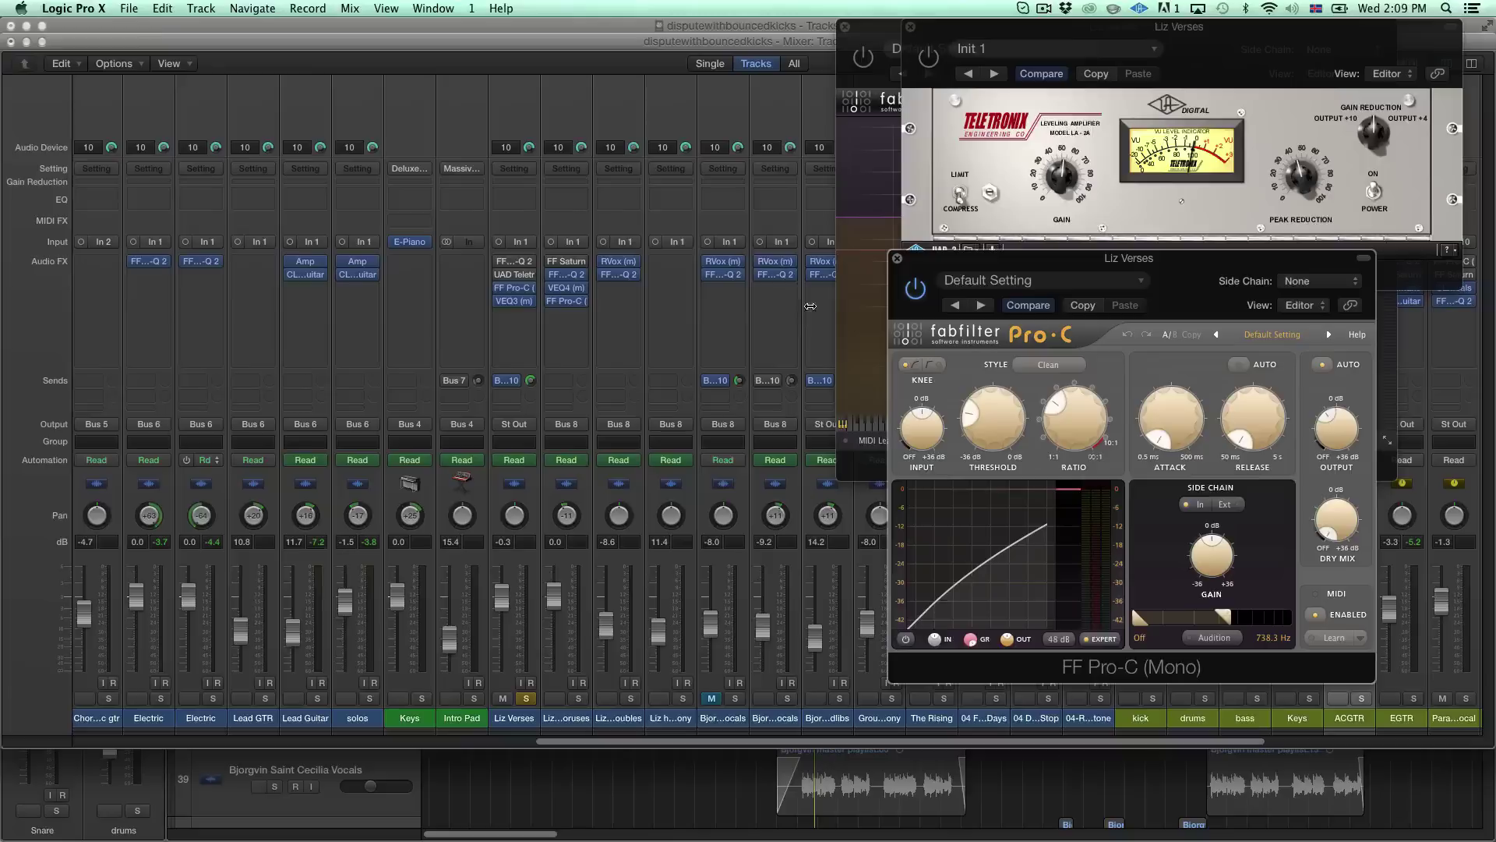
pyautogui.click(514, 288)
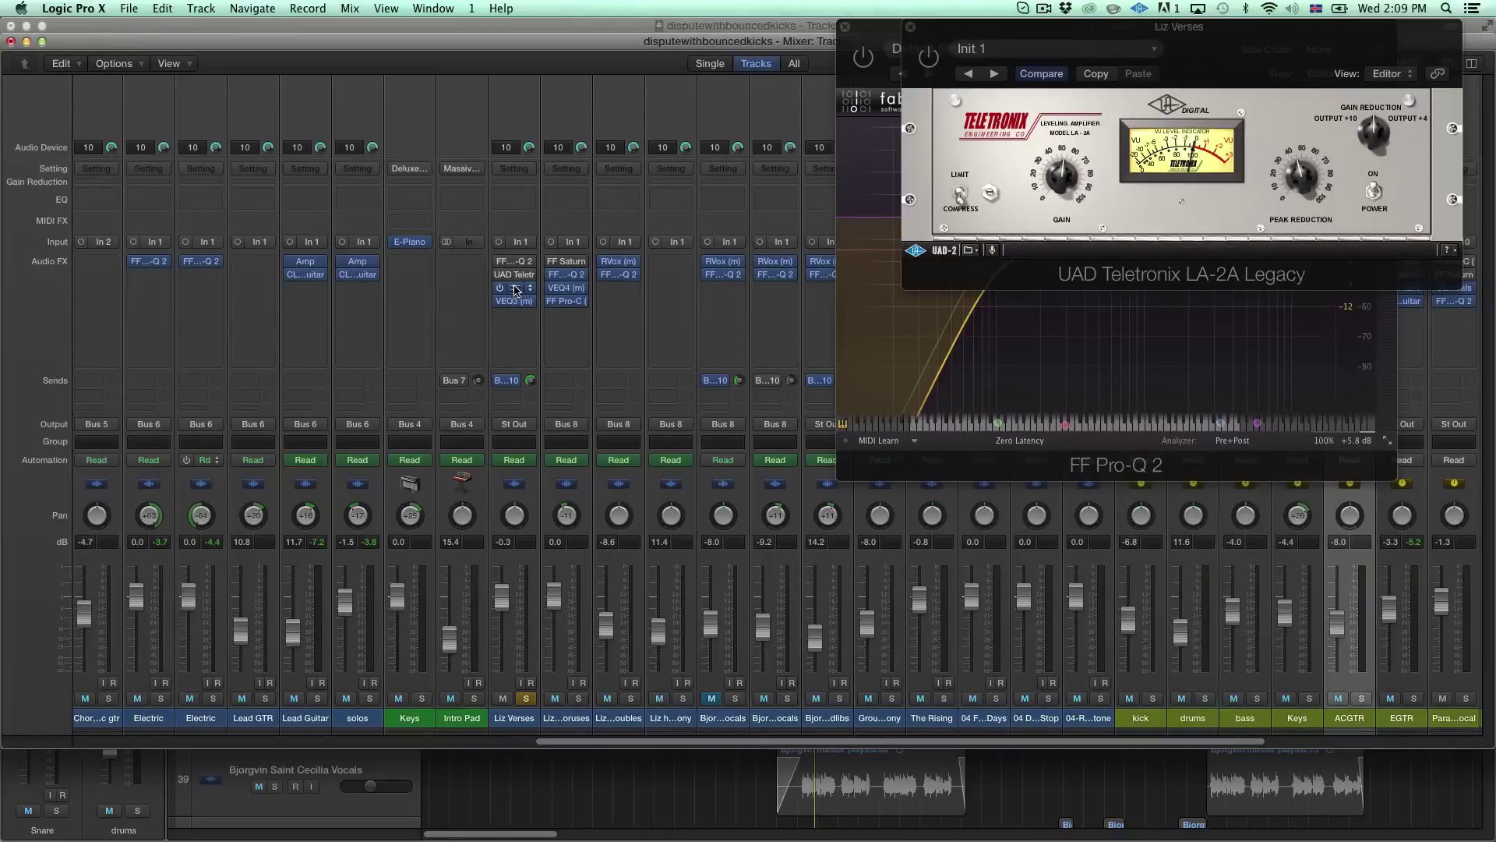
pyautogui.click(514, 289)
pyautogui.moveTo(1181, 262); pyautogui.dragTo(1162, 269)
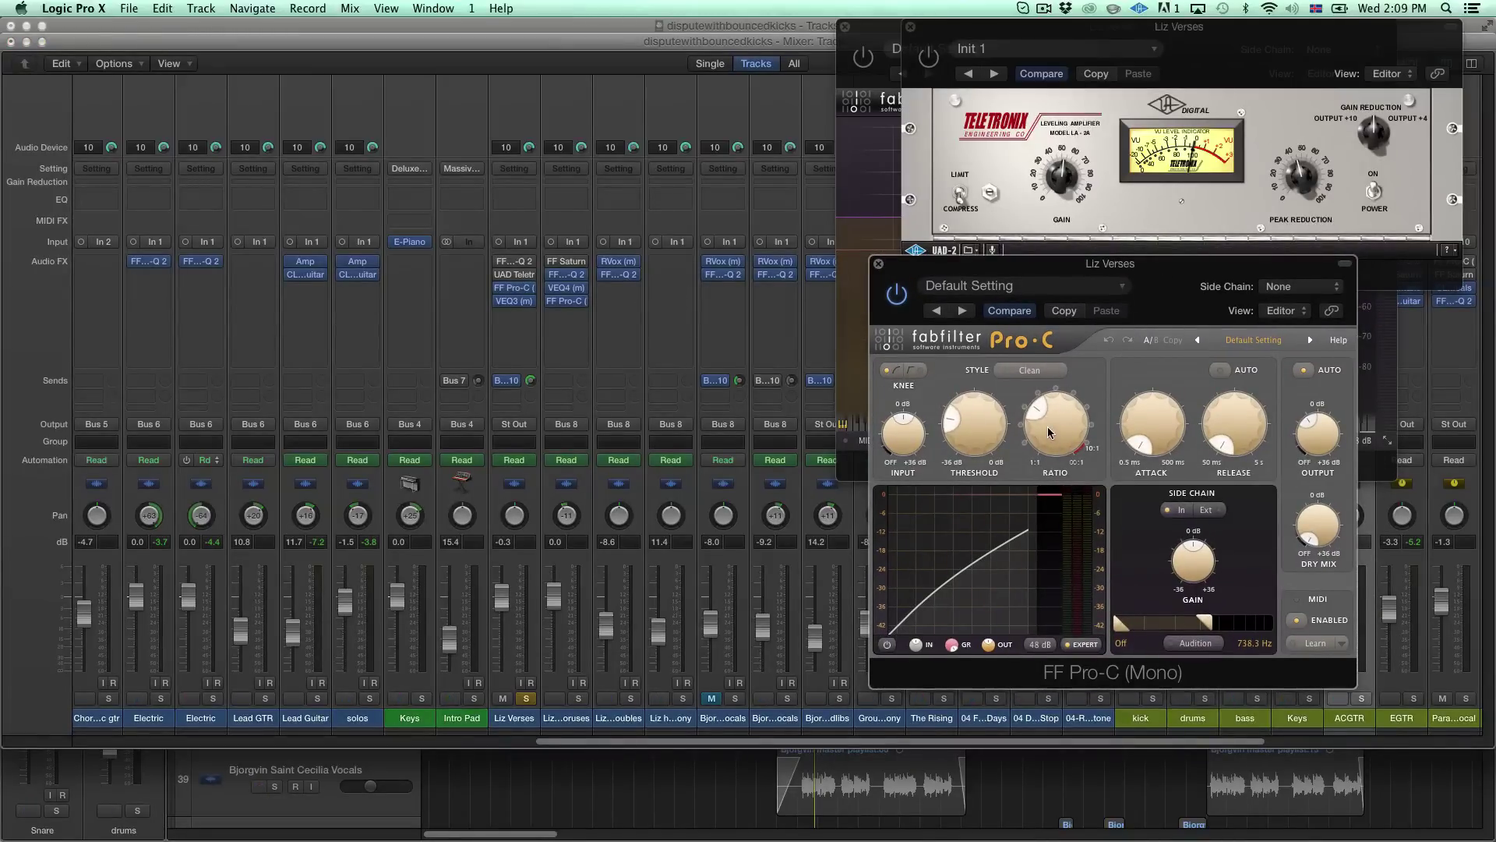
pyautogui.moveTo(1049, 433)
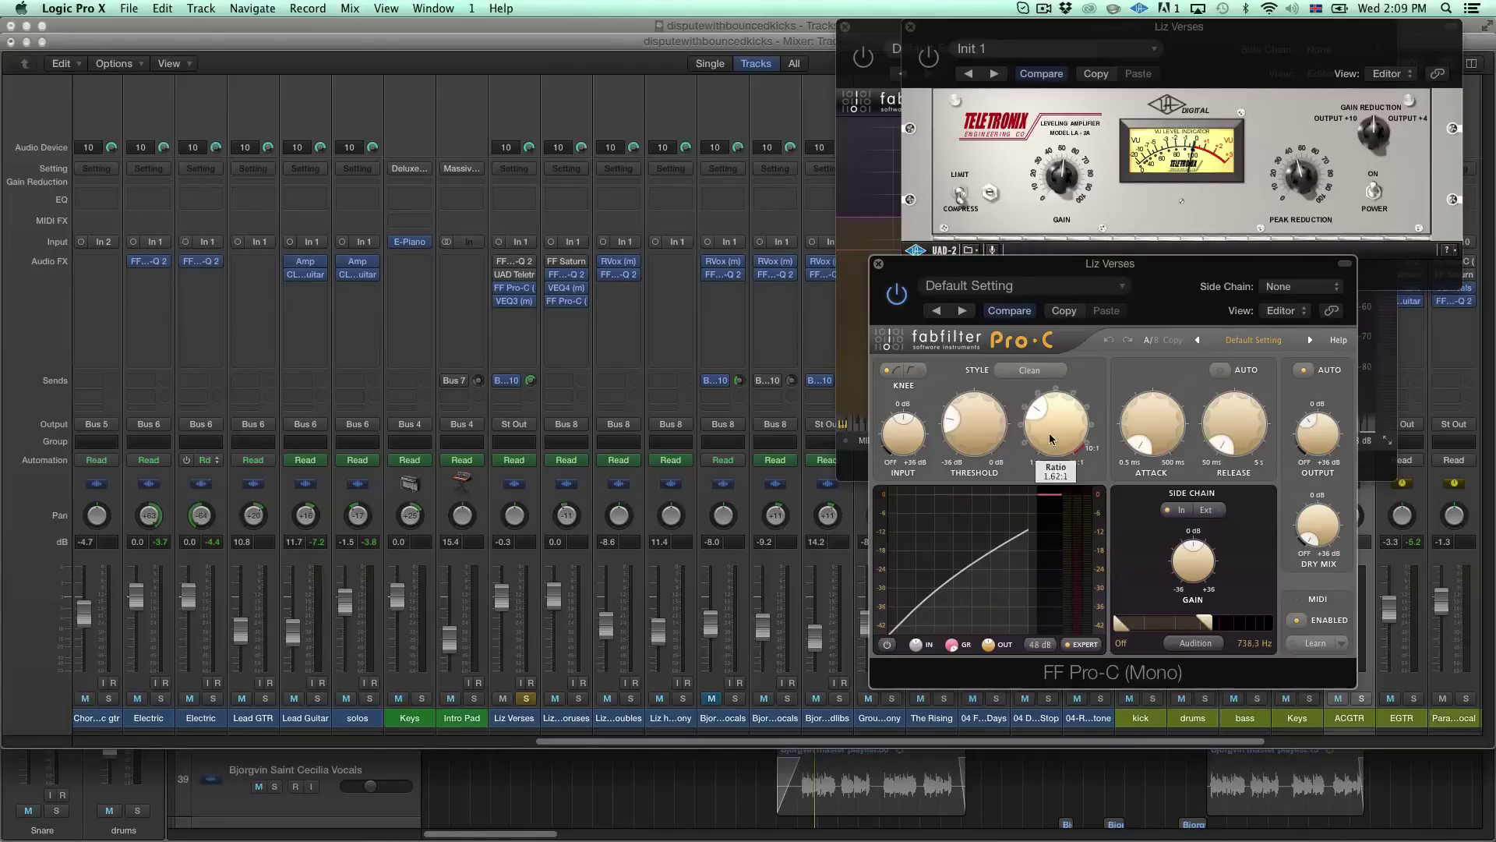
pyautogui.moveTo(954, 440)
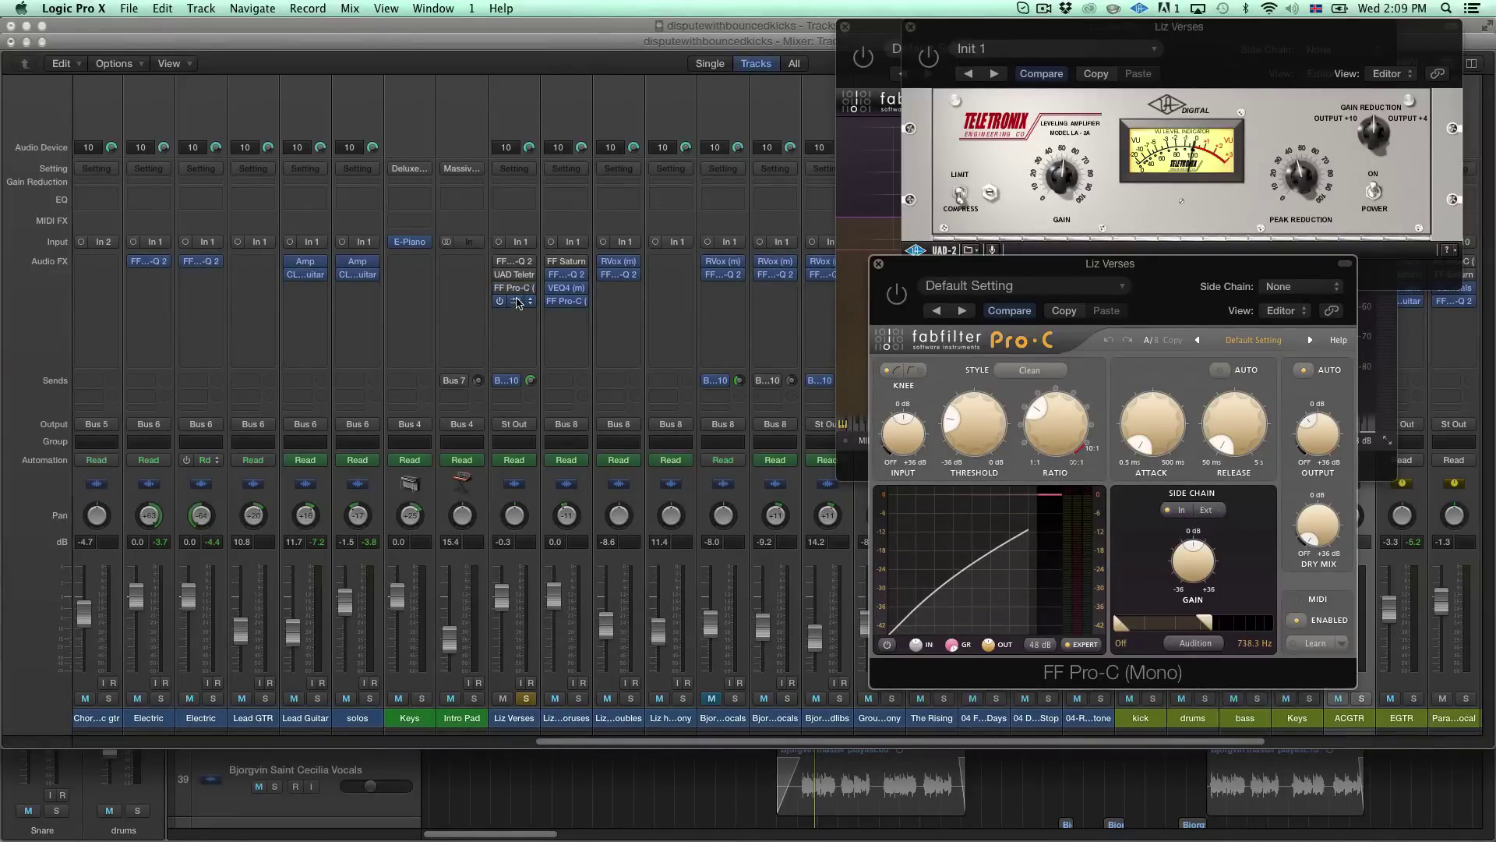
# Open VEQ3 on the verse vocal track, then bypass it along with the track's Bus 10 send.
pyautogui.click(515, 300)
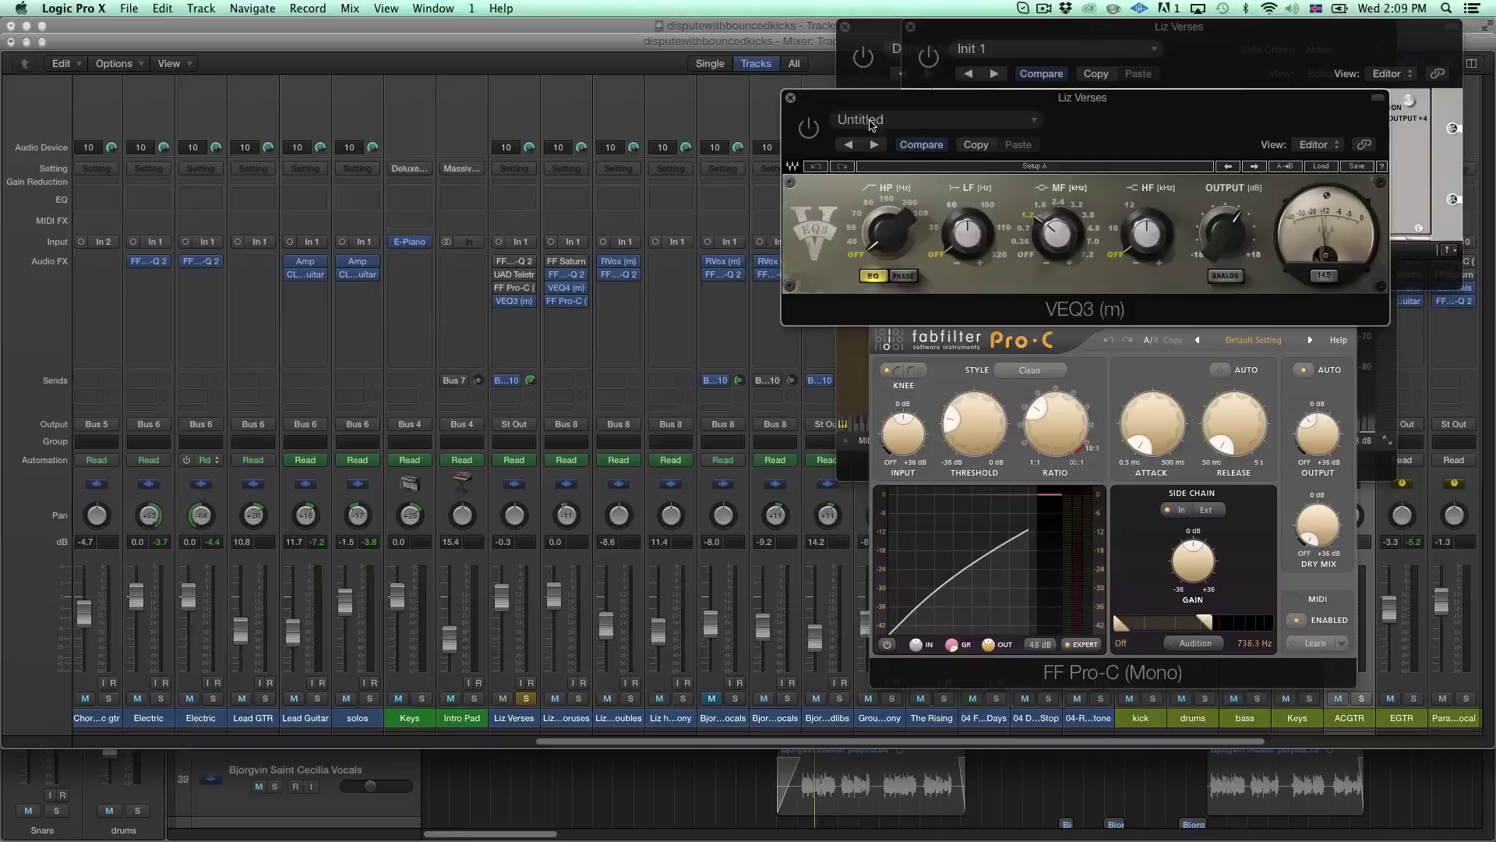
pyautogui.moveTo(862, 125); pyautogui.dragTo(896, 158)
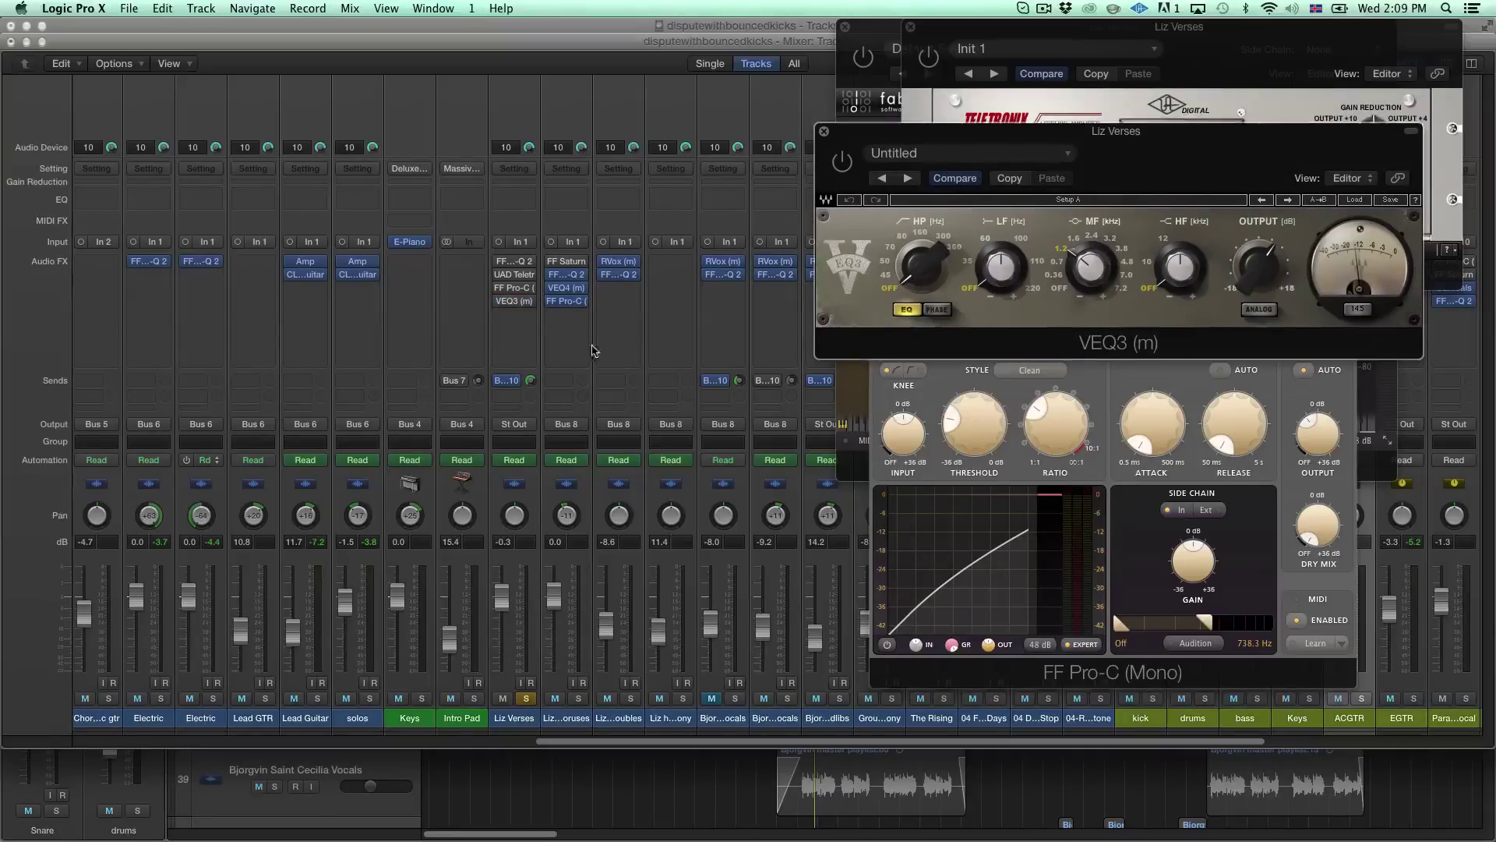
pyautogui.click(499, 381)
# Move the VEQ3 and FF Pro-Q 2 windows aside and check where the verse vocal's Bus 10 send is routed.
pyautogui.moveTo(1216, 134); pyautogui.dragTo(588, 124)
pyautogui.moveTo(1013, 26); pyautogui.dragTo(647, 26)
pyautogui.hscroll(6, 361, 656)
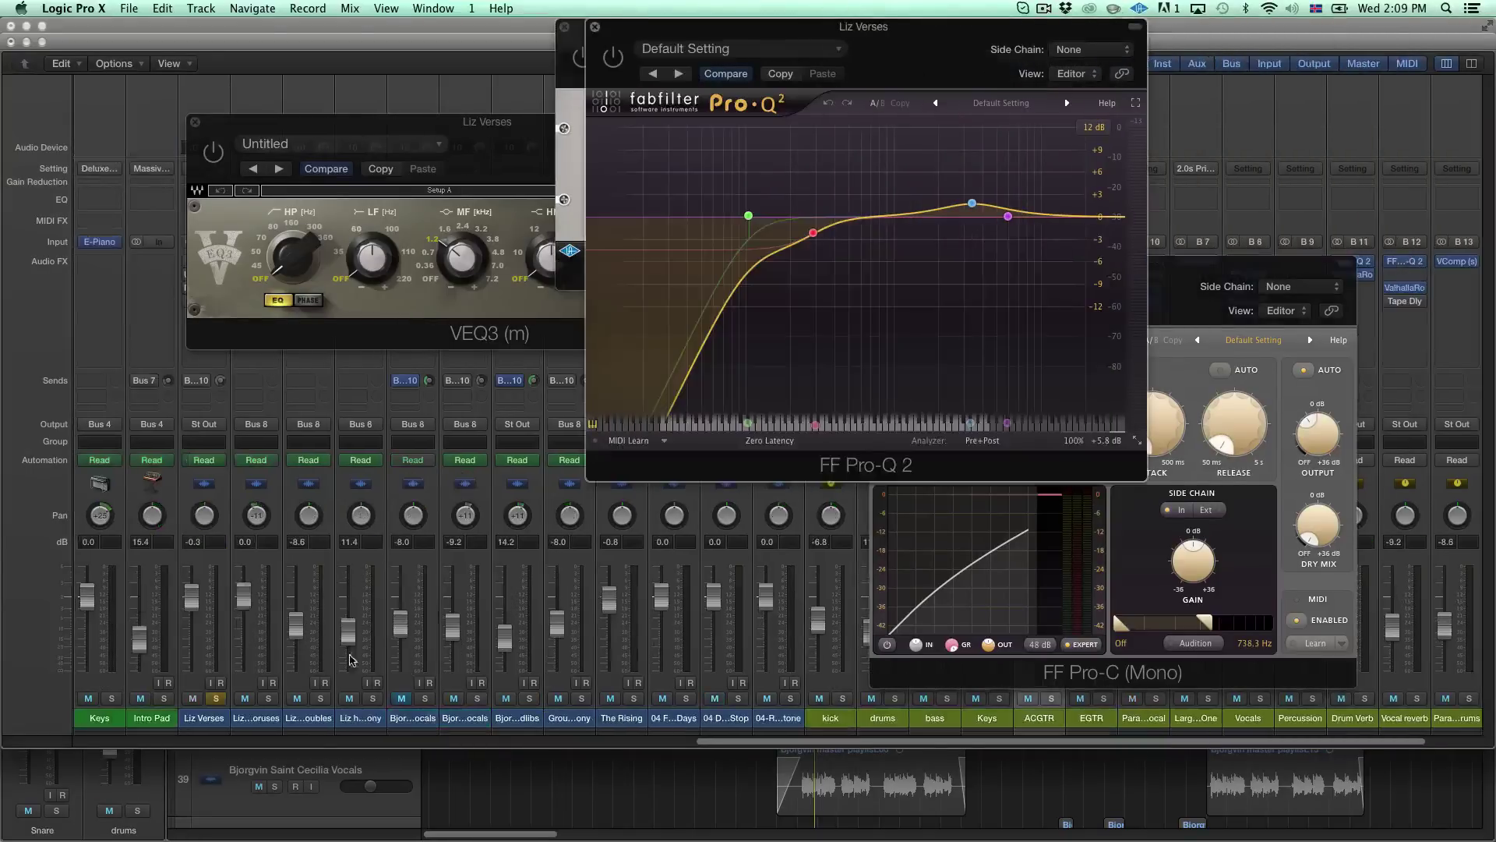
pyautogui.click(206, 381)
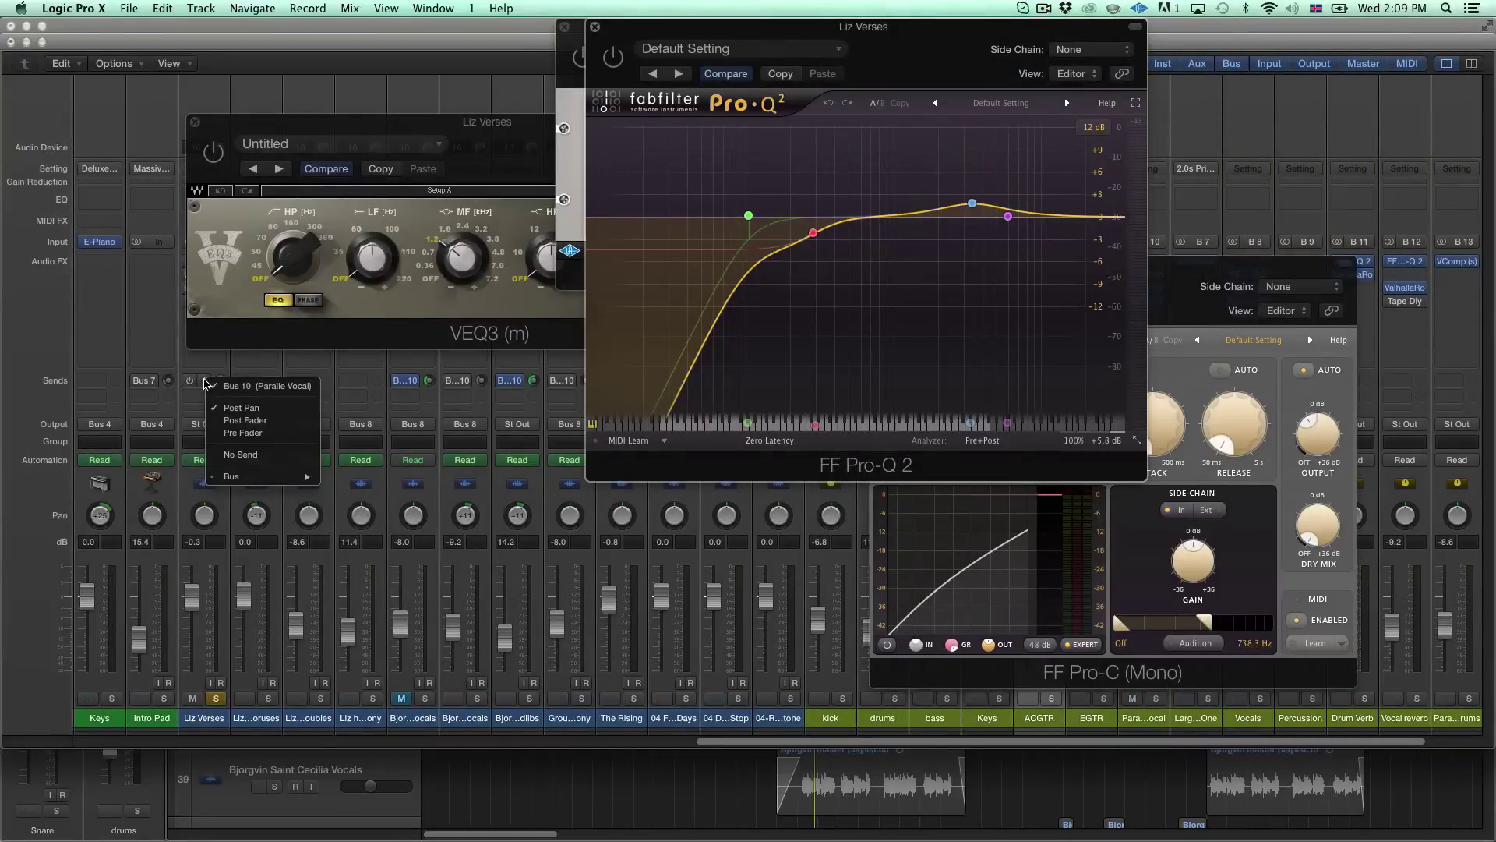
pyautogui.click(234, 386)
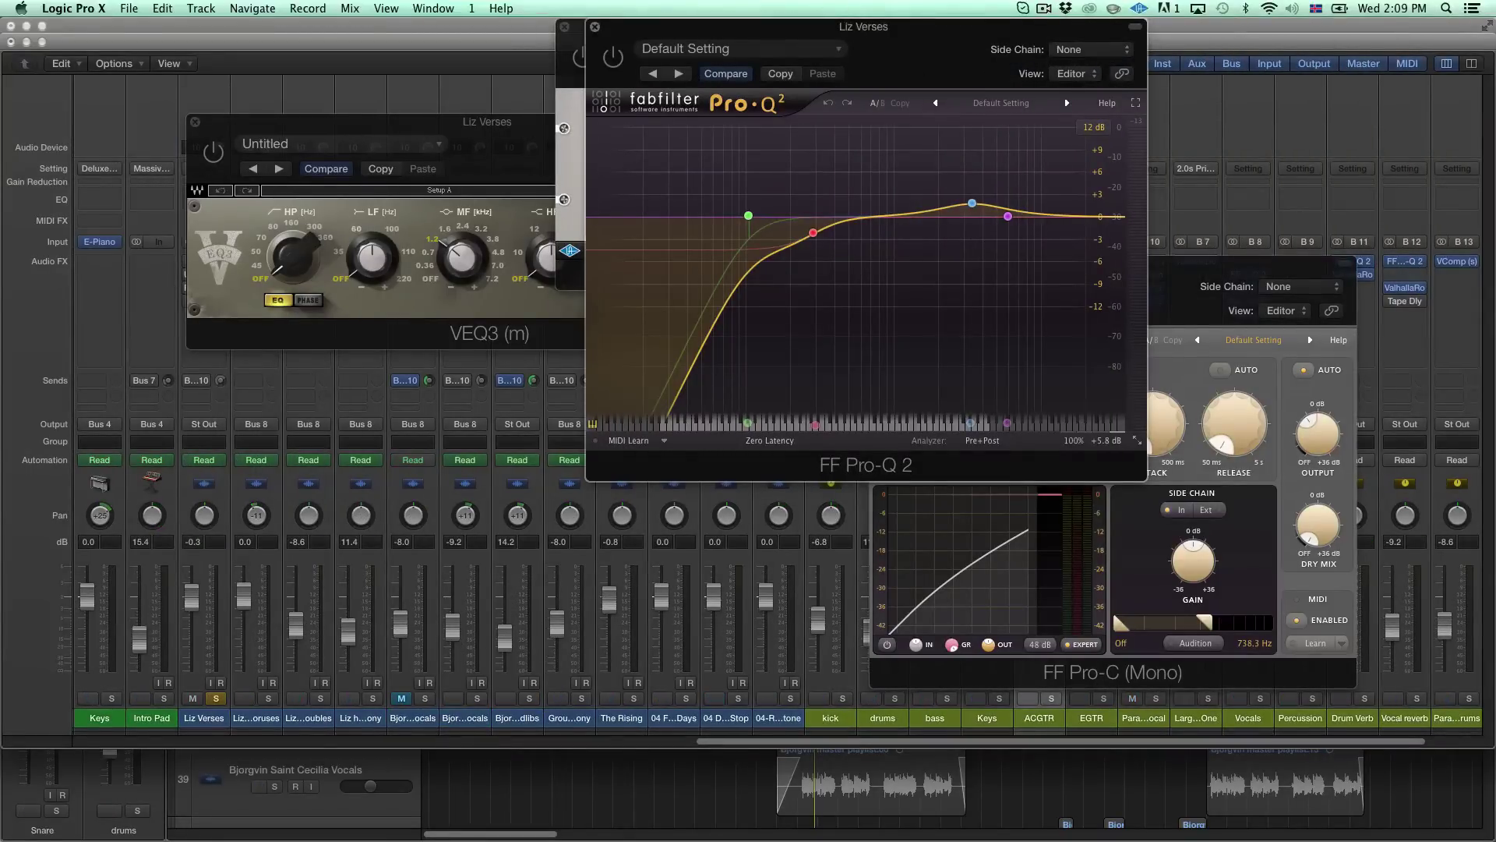
# Open CLA Vocals and FF Pro-Q 2 on the parallel vocal bus and inspect the CLA Vocals compression setting.
pyautogui.hscroll(-3, 1405, 575)
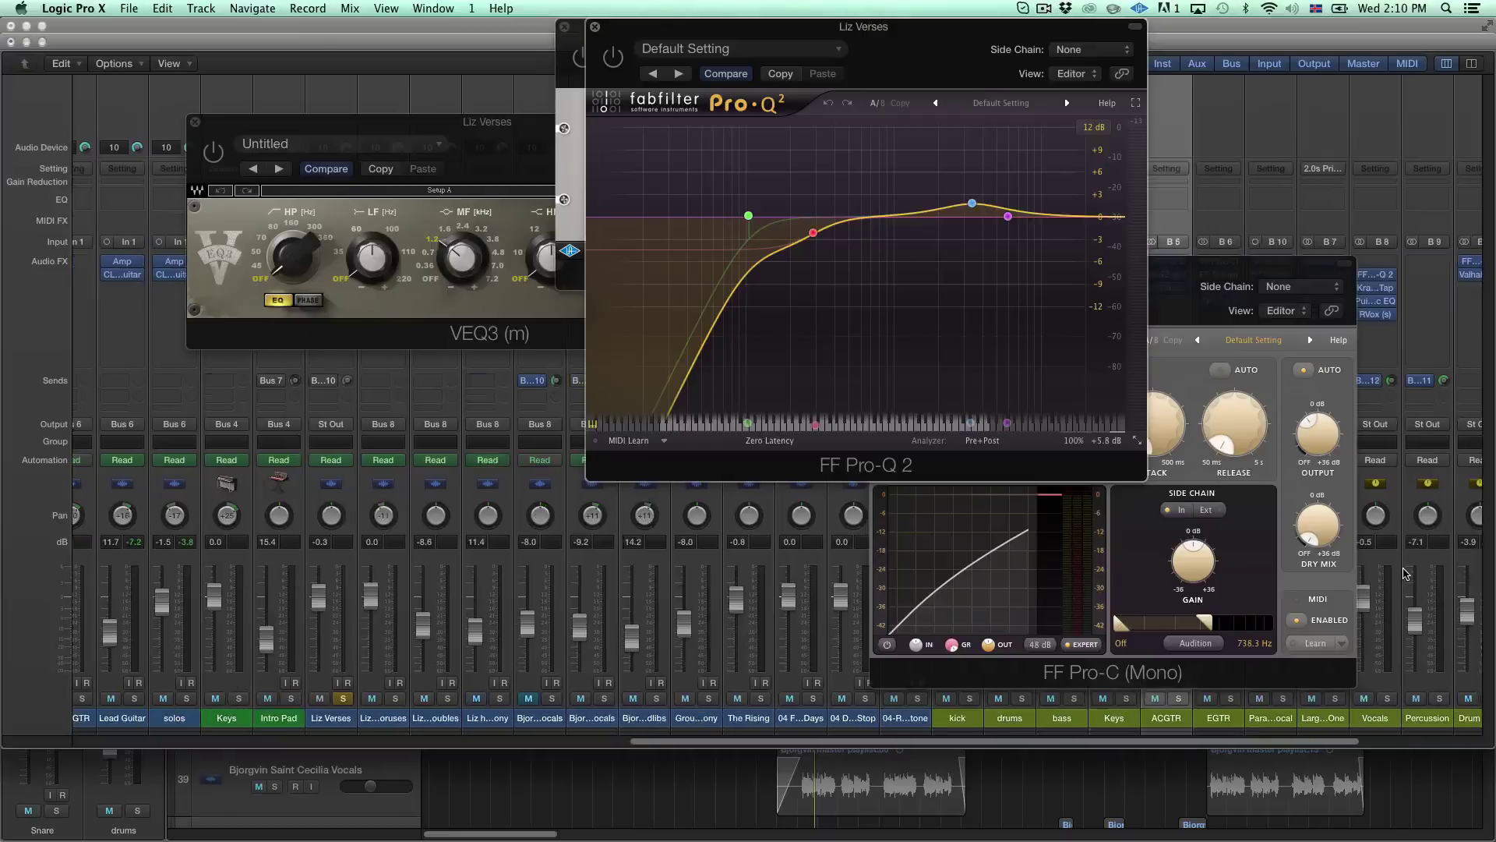
pyautogui.hscroll(-3, 1405, 575)
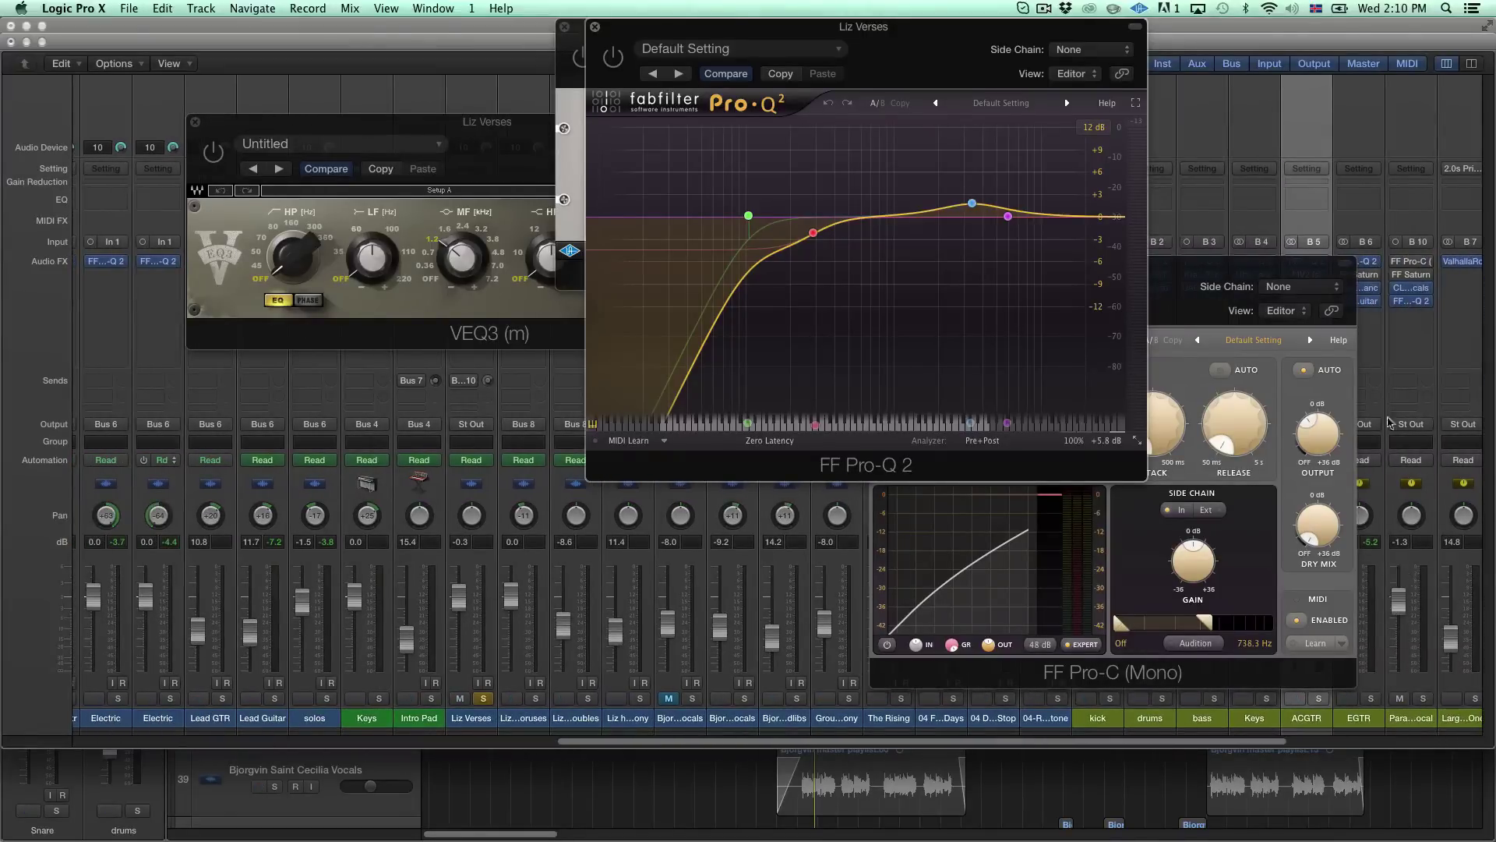
pyautogui.click(1411, 289)
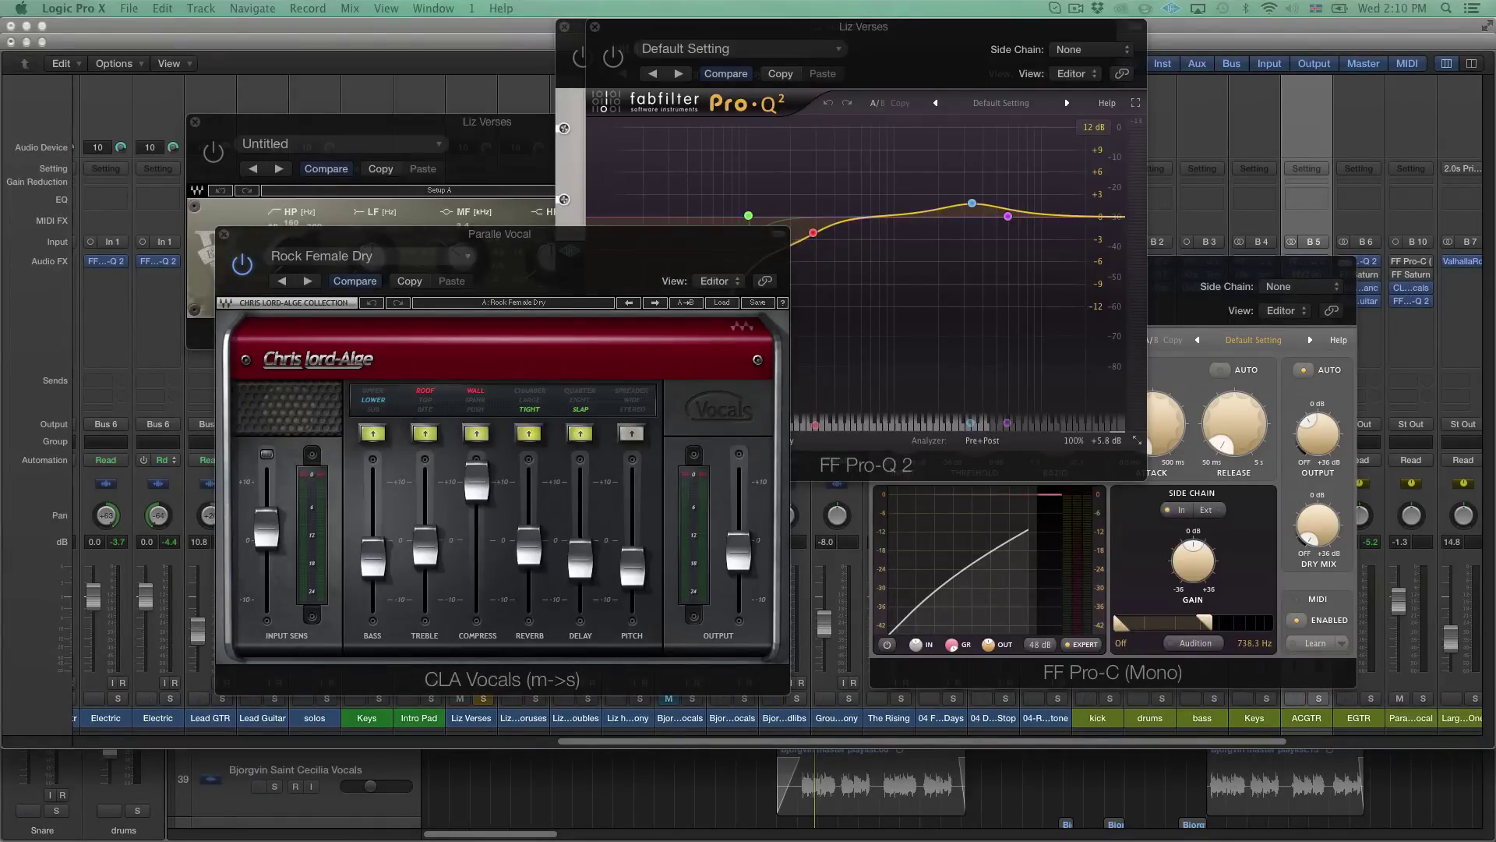
pyautogui.click(1412, 301)
pyautogui.moveTo(985, 36); pyautogui.dragTo(1034, 64)
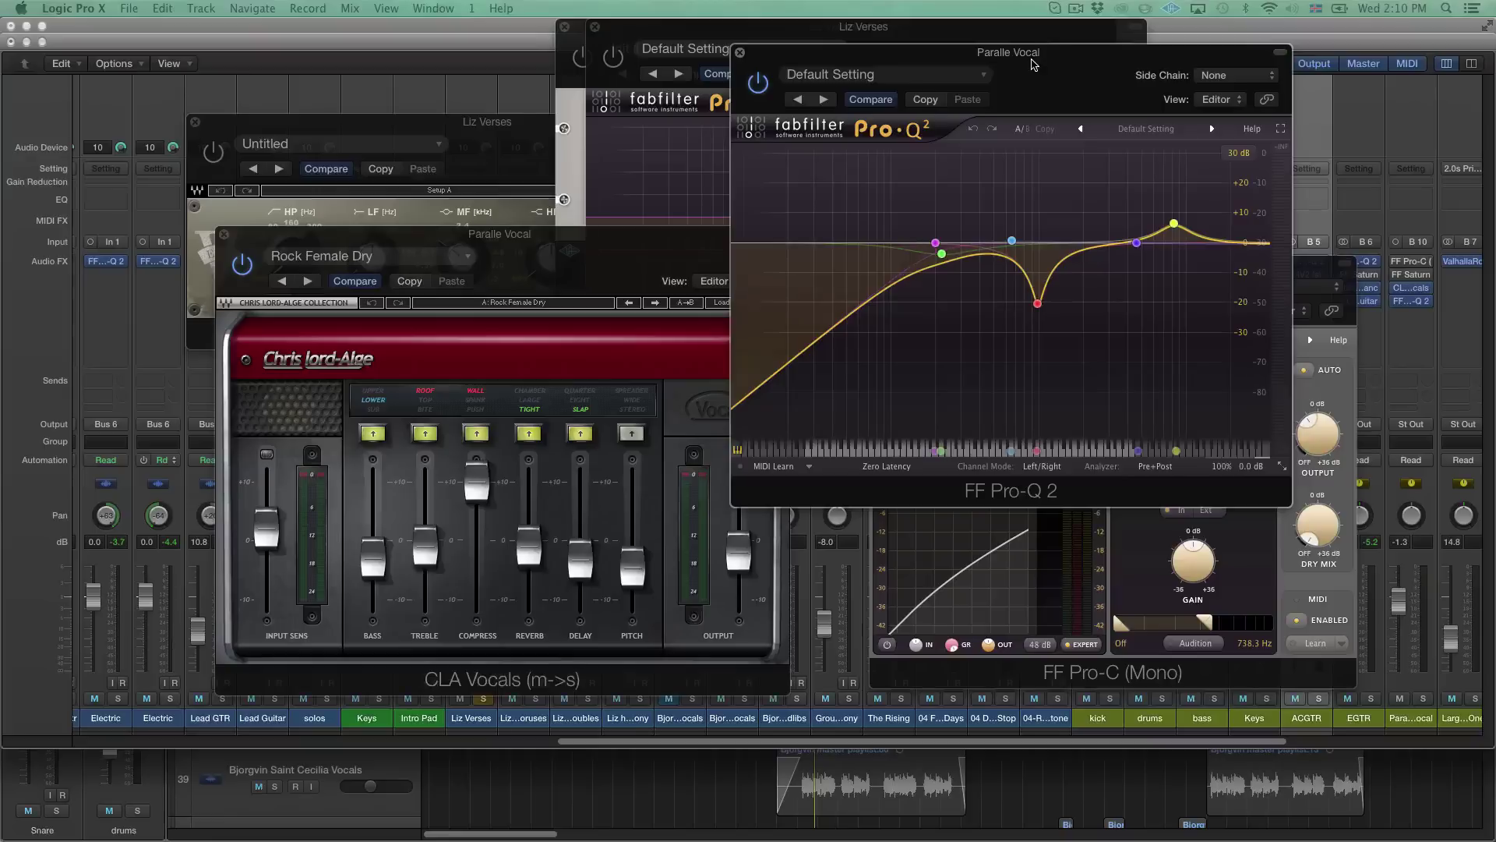
pyautogui.click(546, 246)
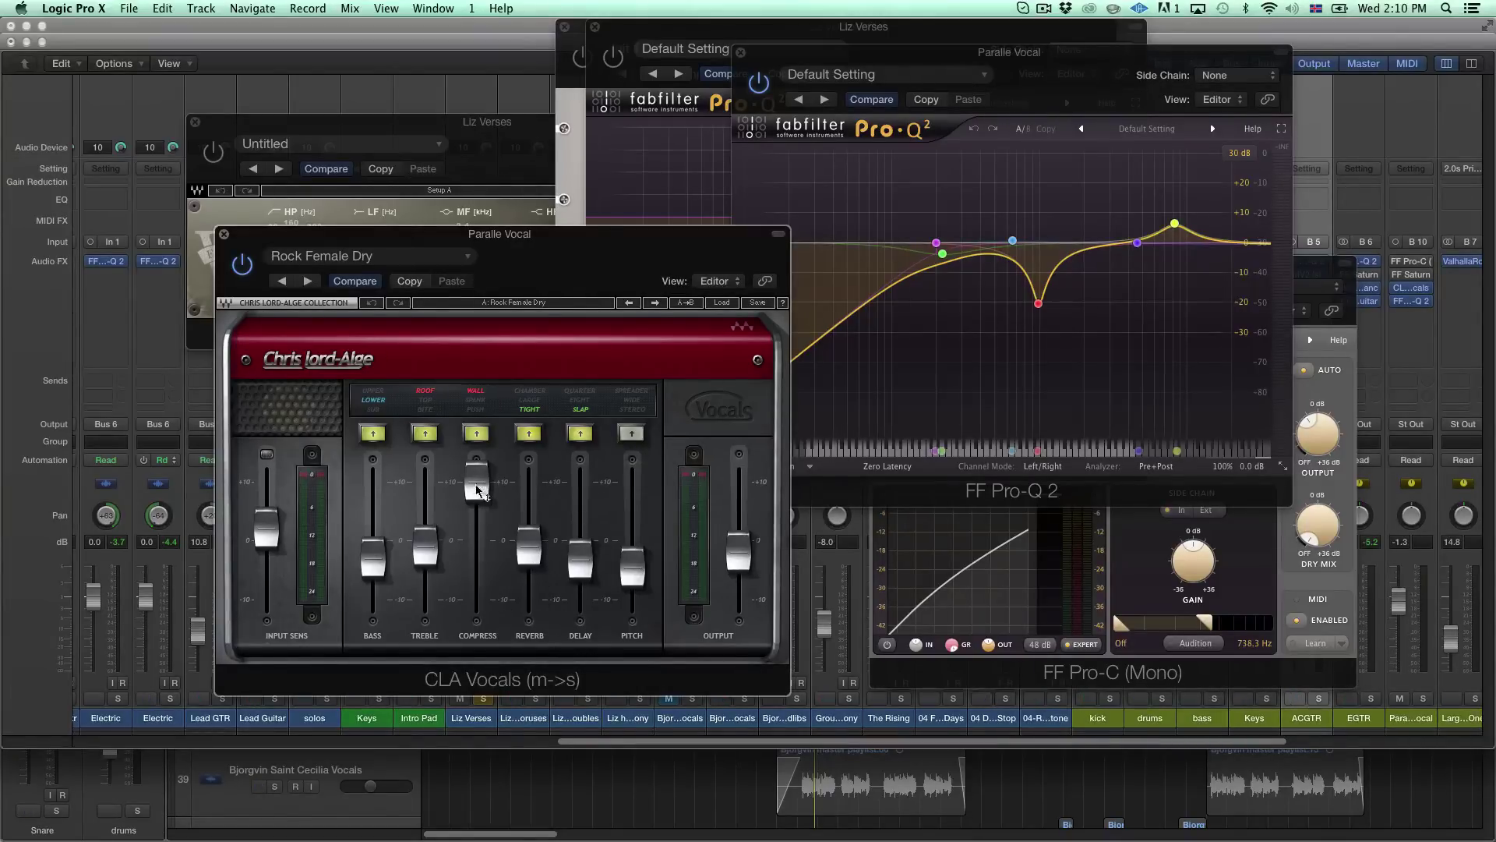
# Close both parallel vocal plug-in windows and the verse vocal's FF Pro-Q 2, and move VEQ3 clear of the inserts.
pyautogui.click(224, 234)
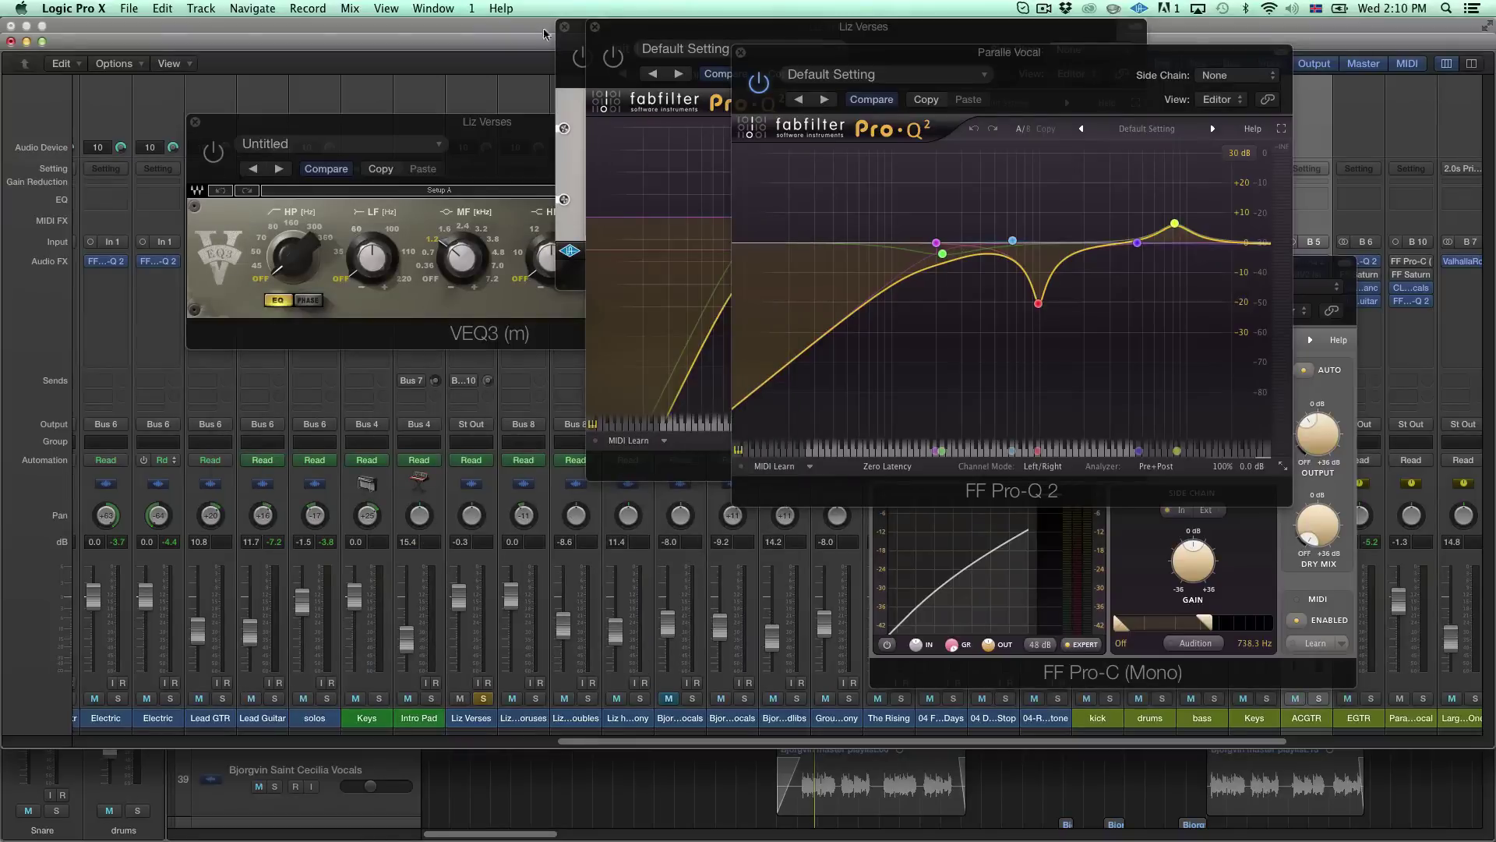
pyautogui.click(741, 52)
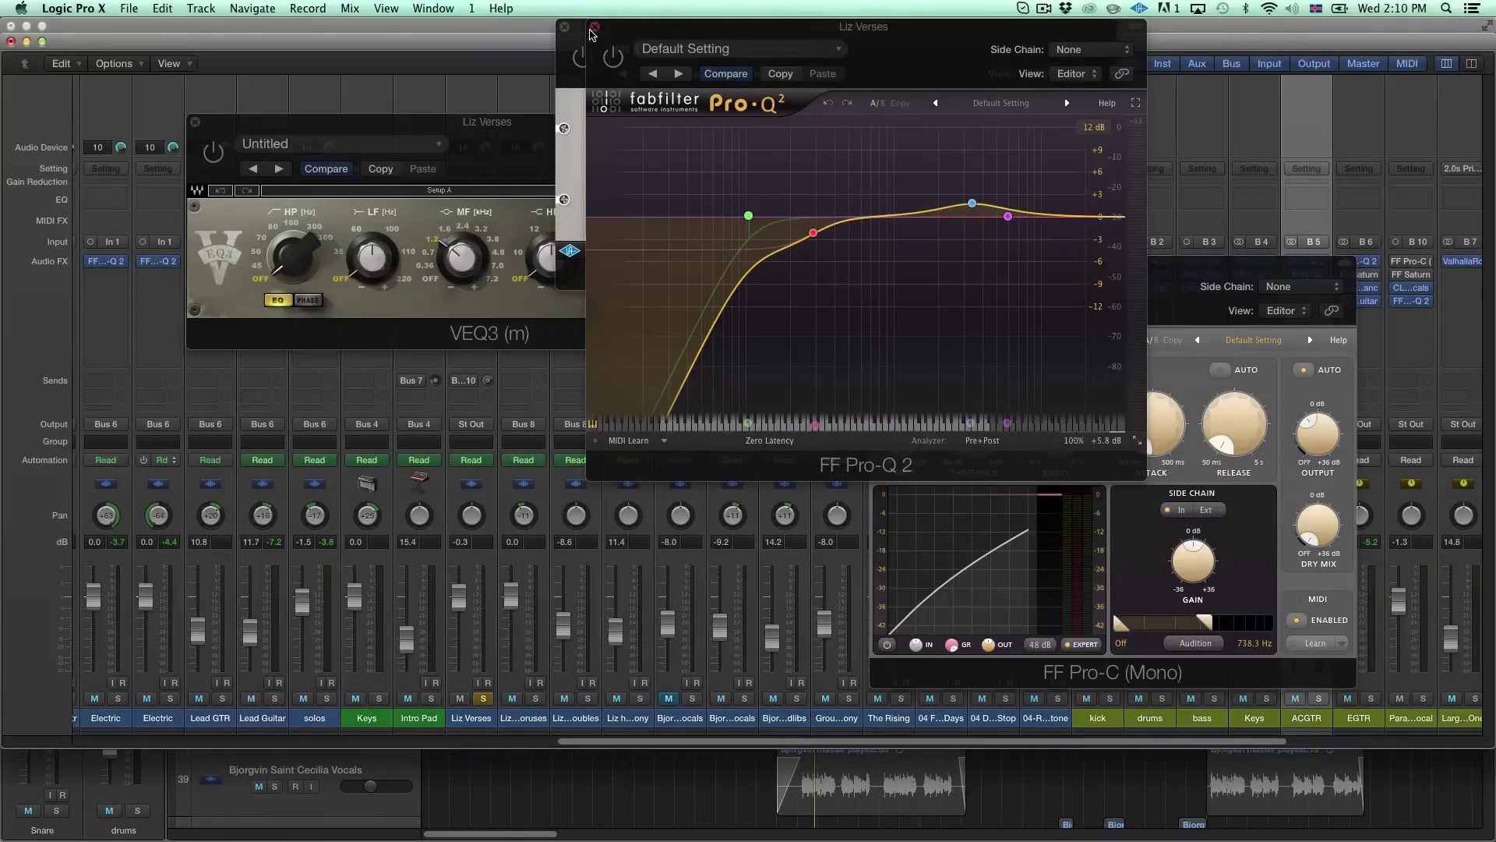
pyautogui.click(595, 31)
pyautogui.moveTo(446, 125); pyautogui.dragTo(1030, 155)
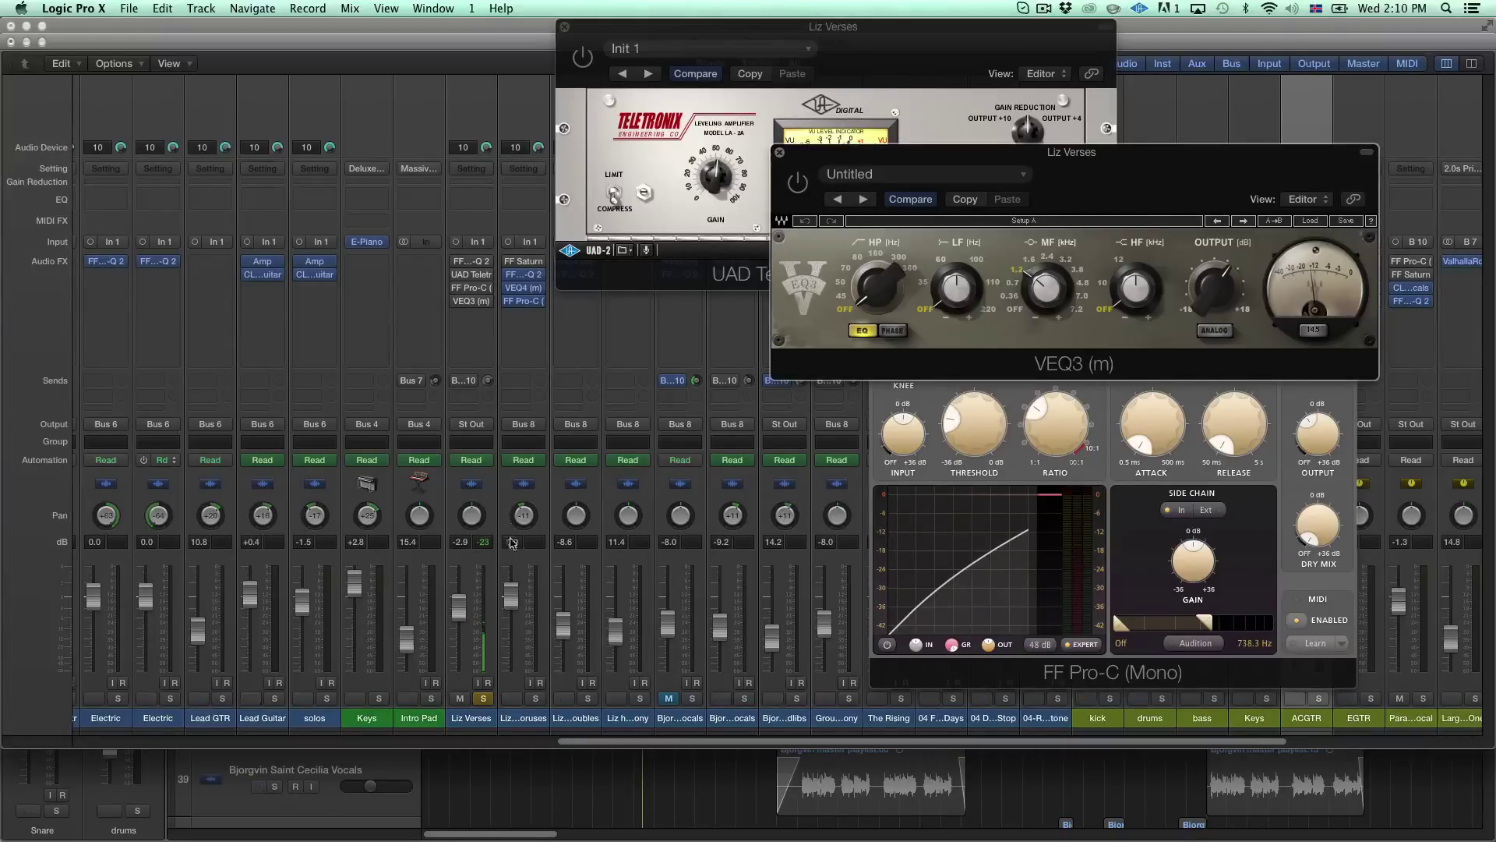
# Play the soloed verse vocal dry, then re-enable FF Pro-Q 2 and the LA-2A in turn while viewing each.
pyautogui.moveTo(456, 265)
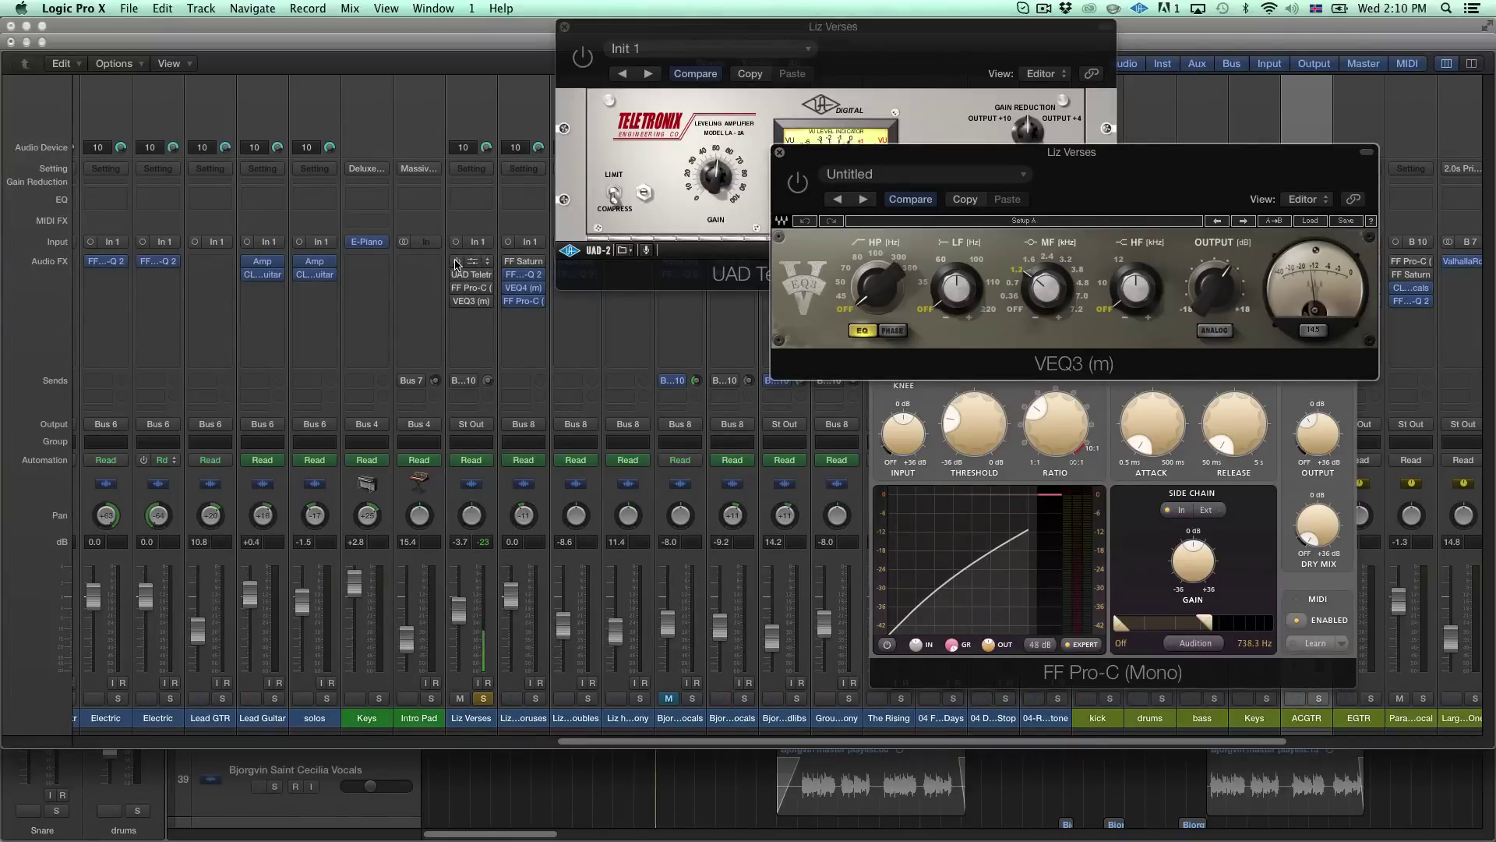
pyautogui.click(473, 263)
pyautogui.moveTo(931, 37); pyautogui.dragTo(1054, 46)
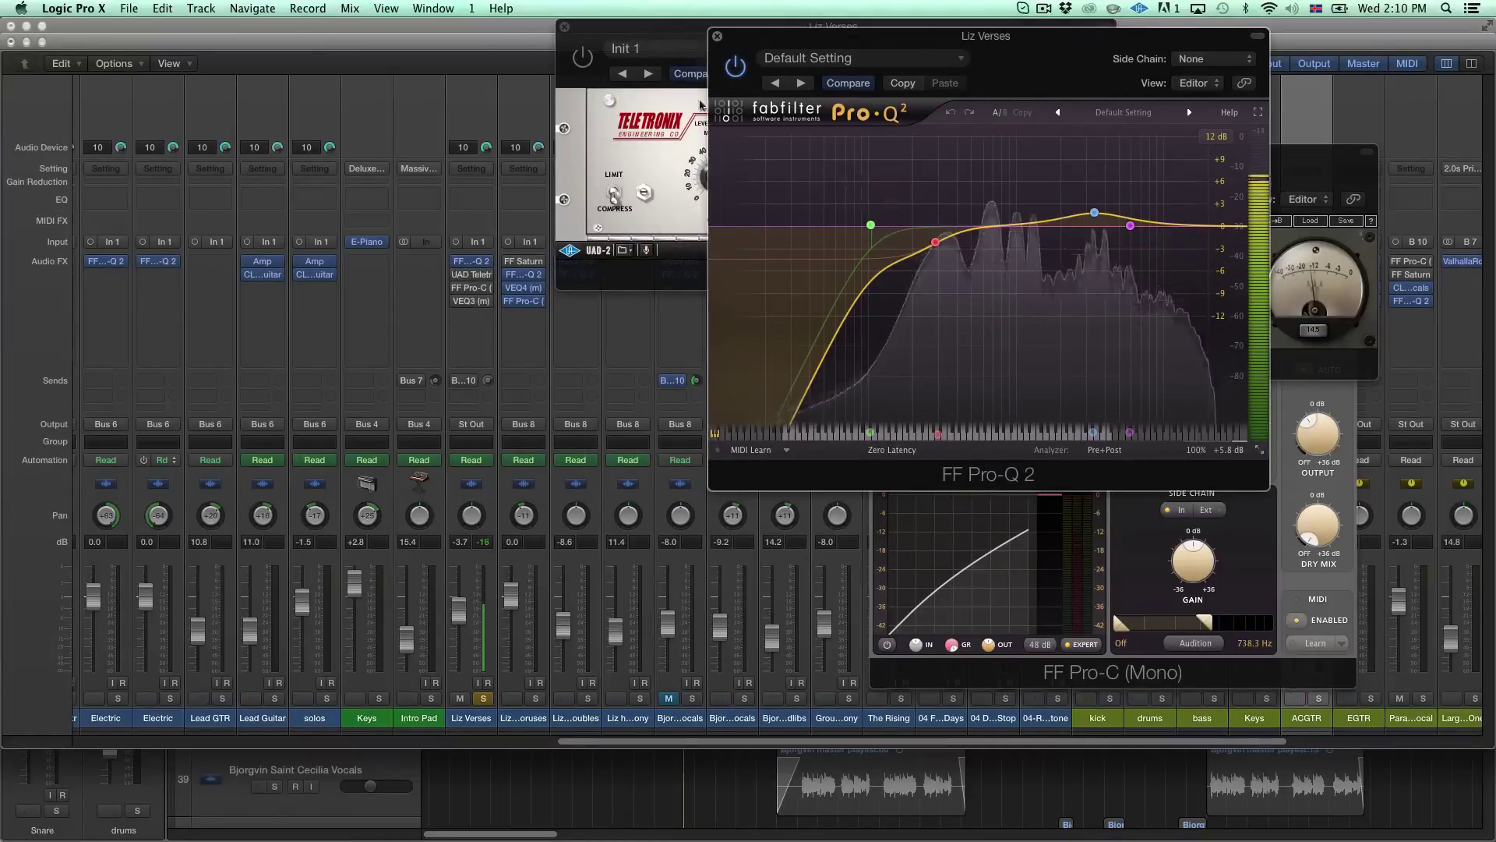
pyautogui.click(642, 191)
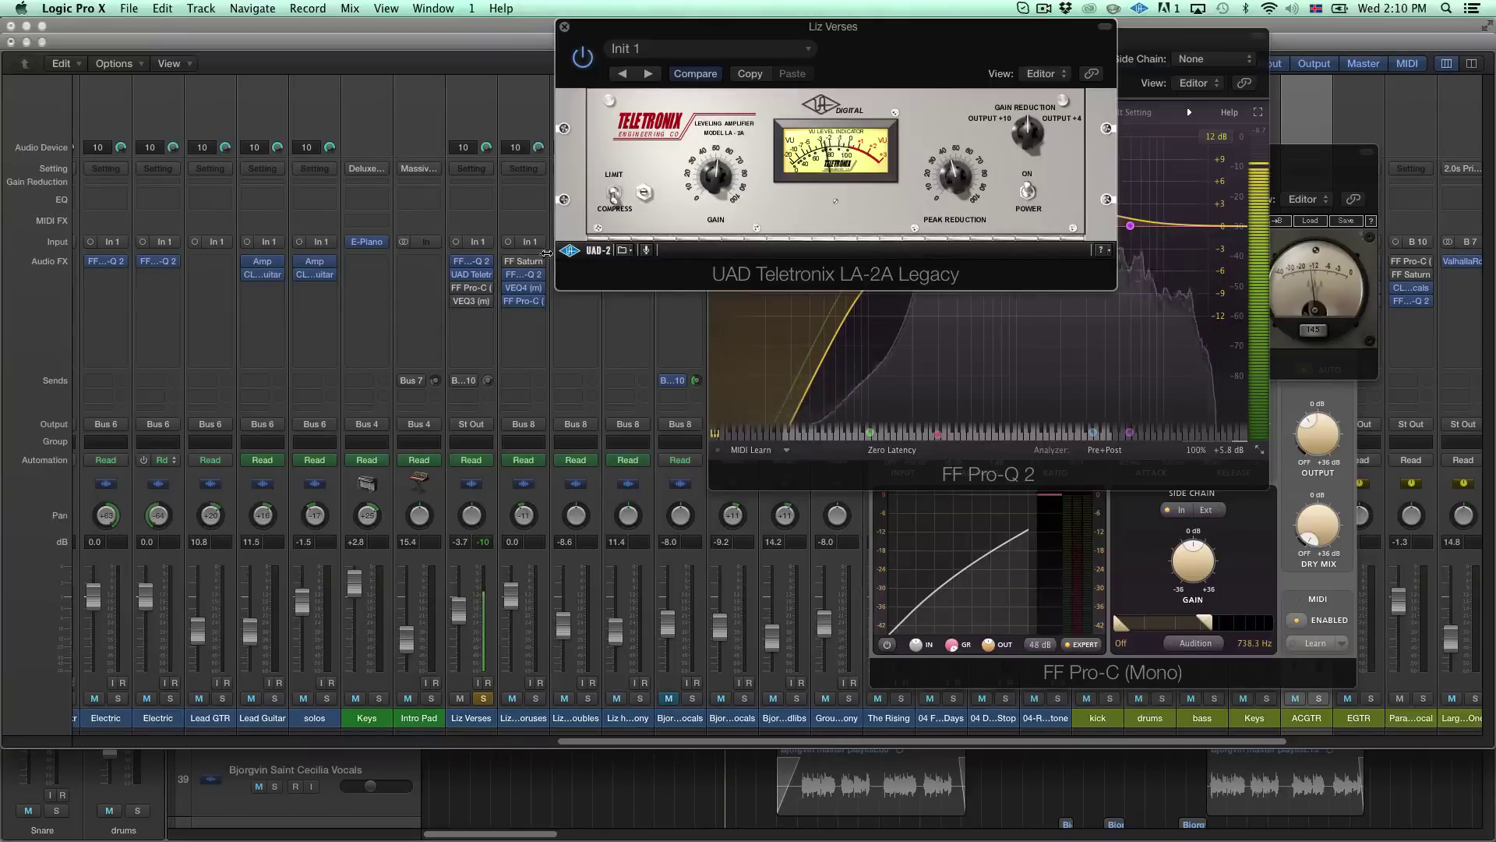
# Re-enable FF Pro-C, VEQ3 and the Bus 10 send on the verse vocal one by one during playback.
pyautogui.click(472, 291)
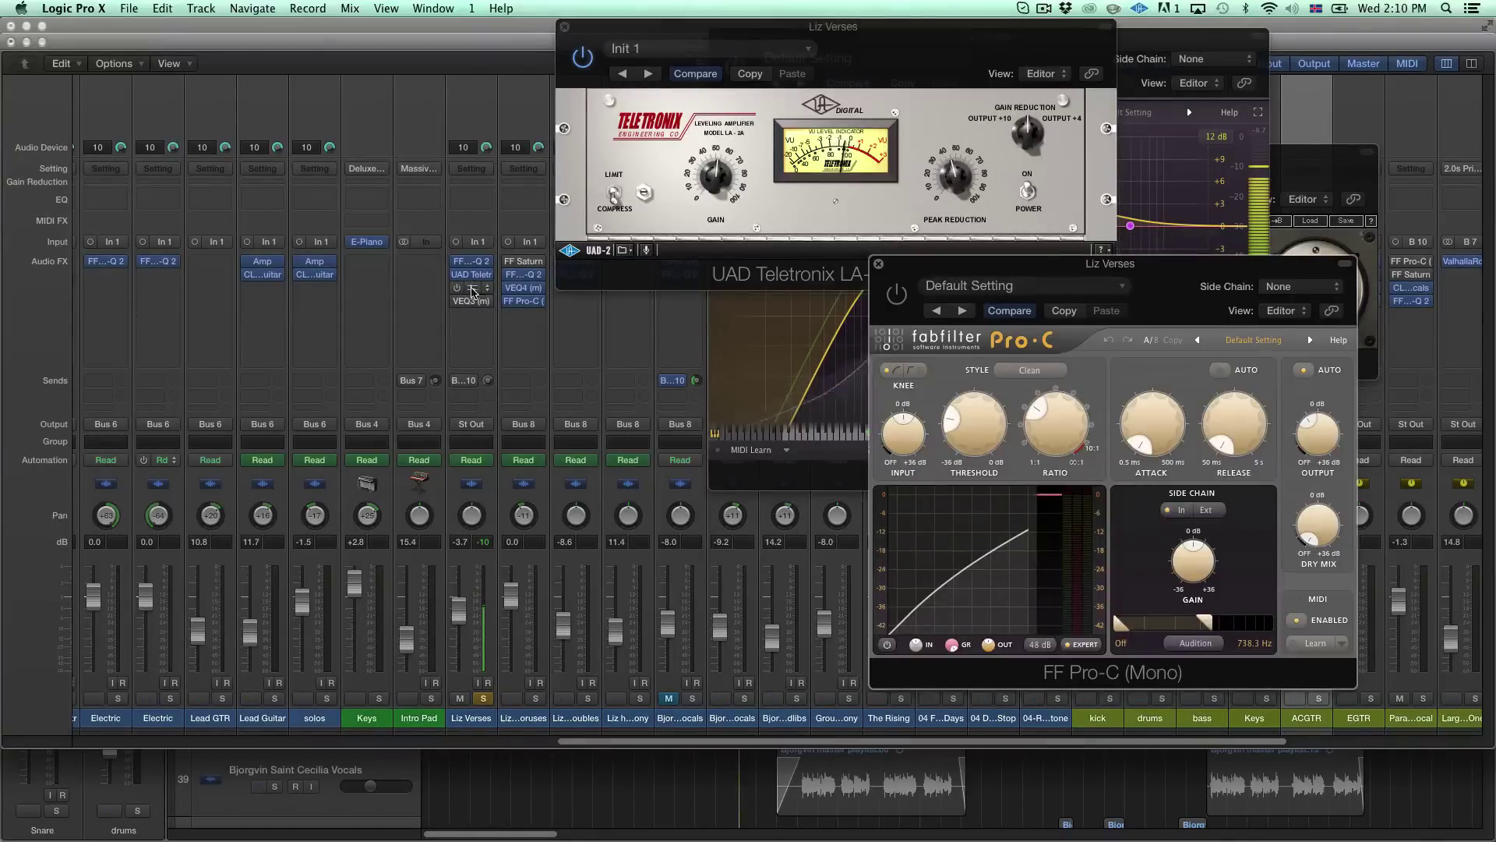
pyautogui.click(897, 294)
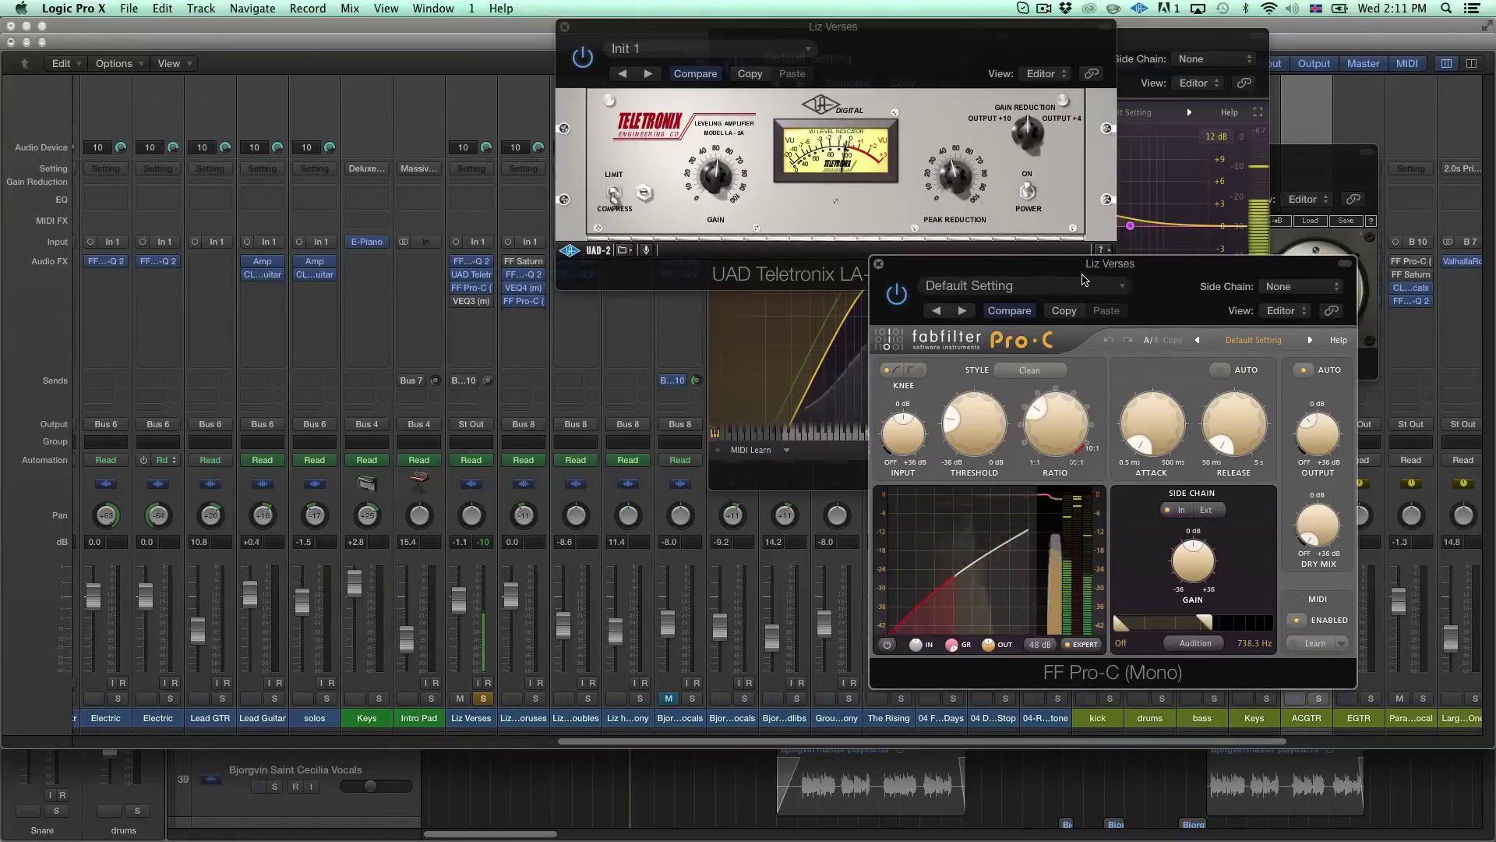
pyautogui.moveTo(460, 308)
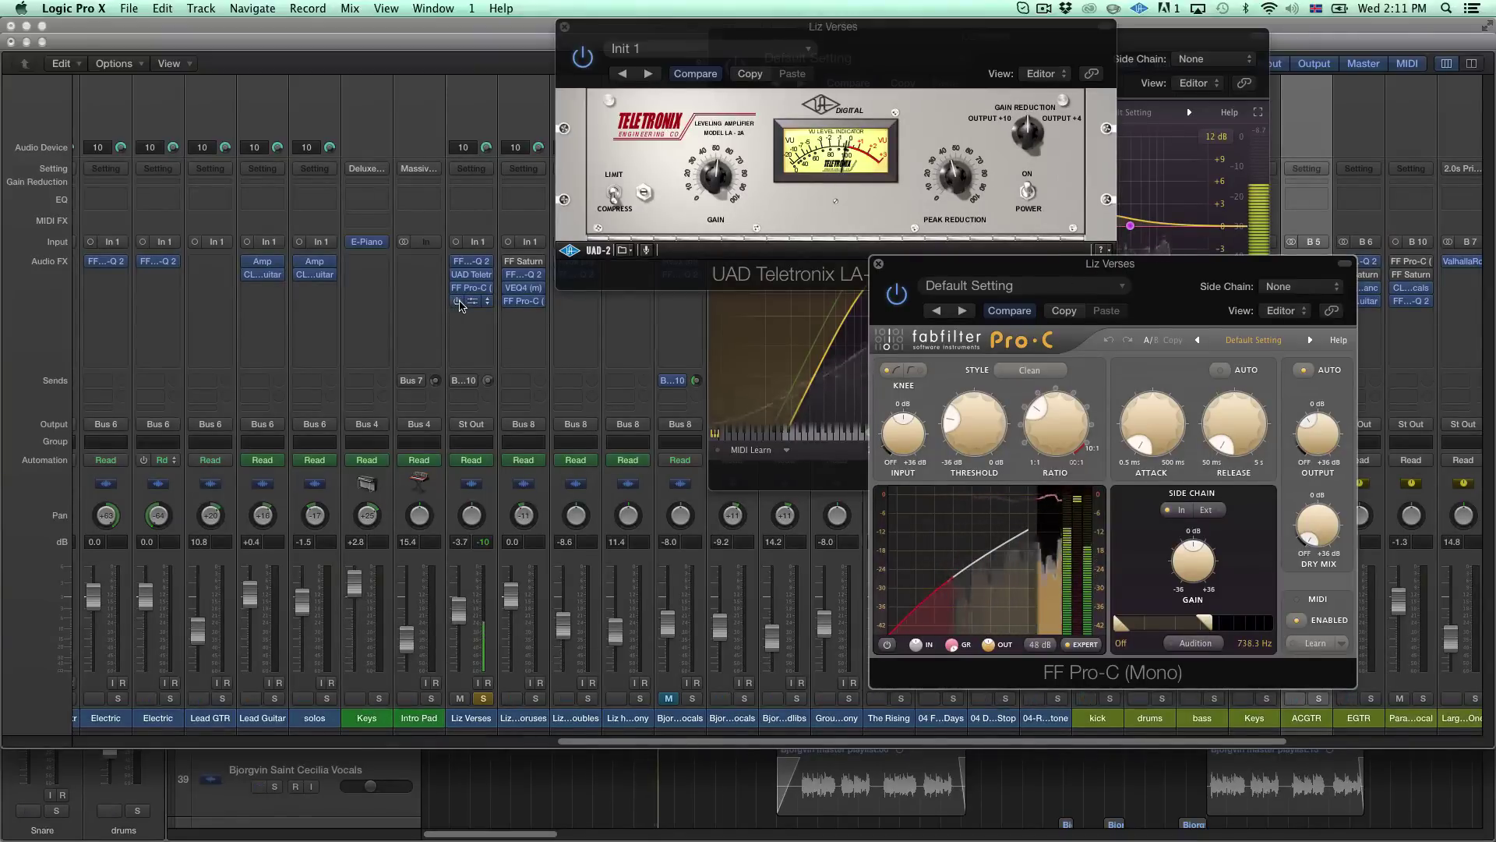
pyautogui.click(471, 303)
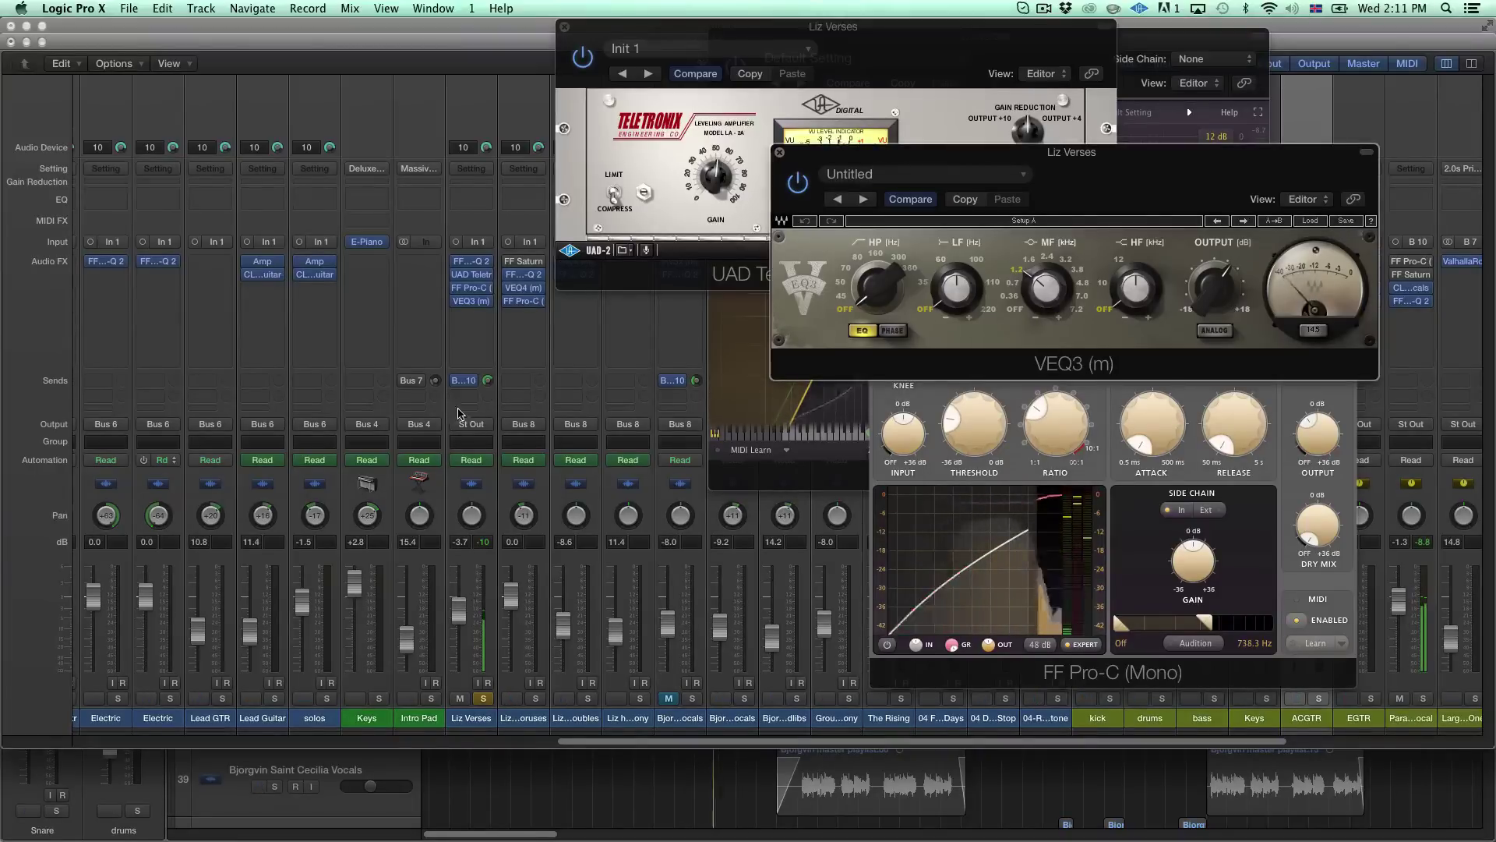
# Clear the verse vocal solo to hear it in the full mix, and close its four plug-in windows.
pyautogui.click(483, 698)
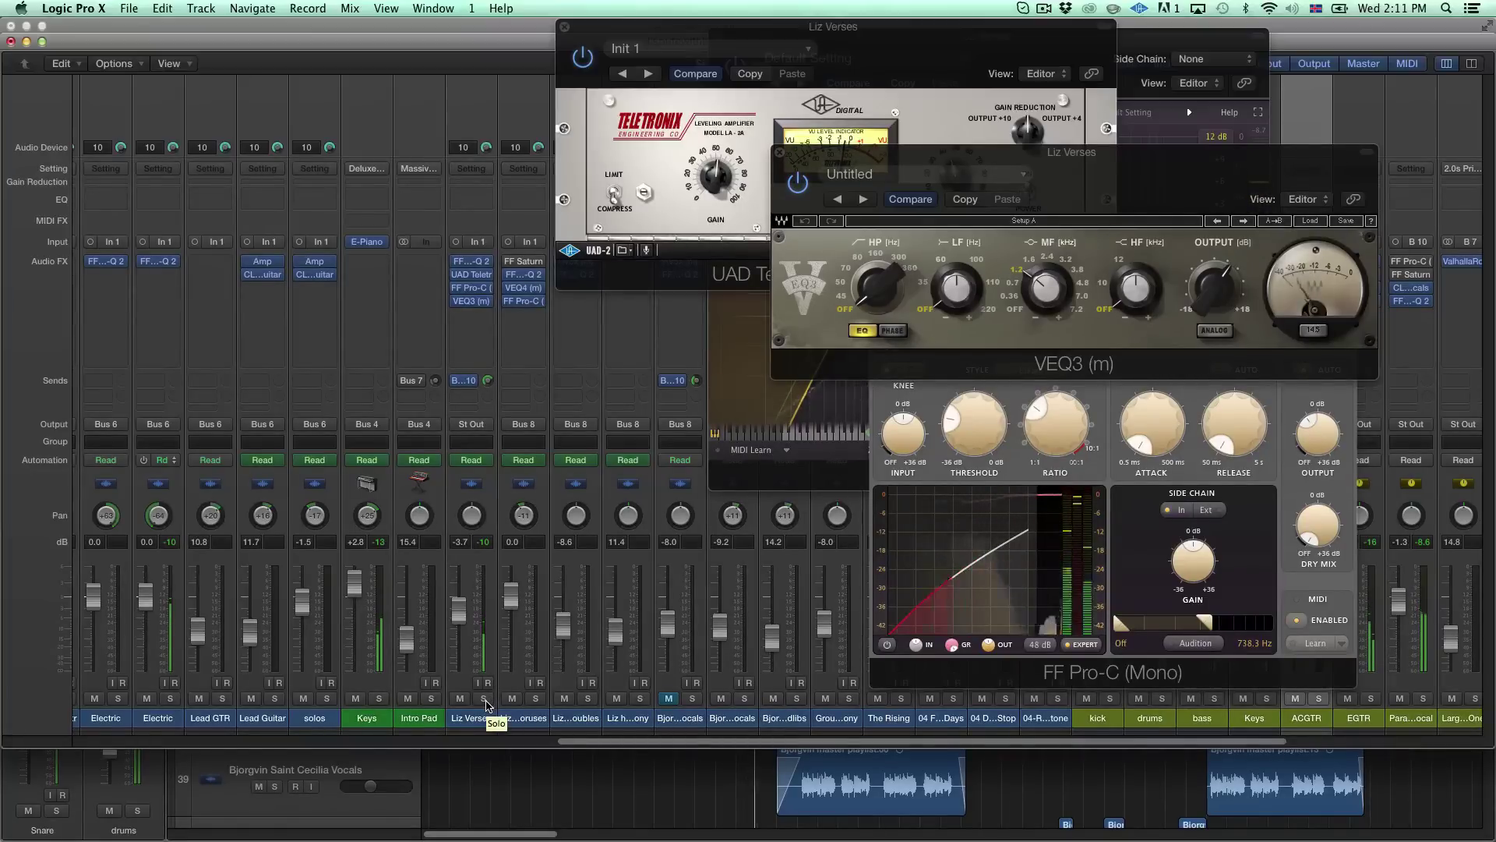
pyautogui.click(780, 152)
pyautogui.click(564, 27)
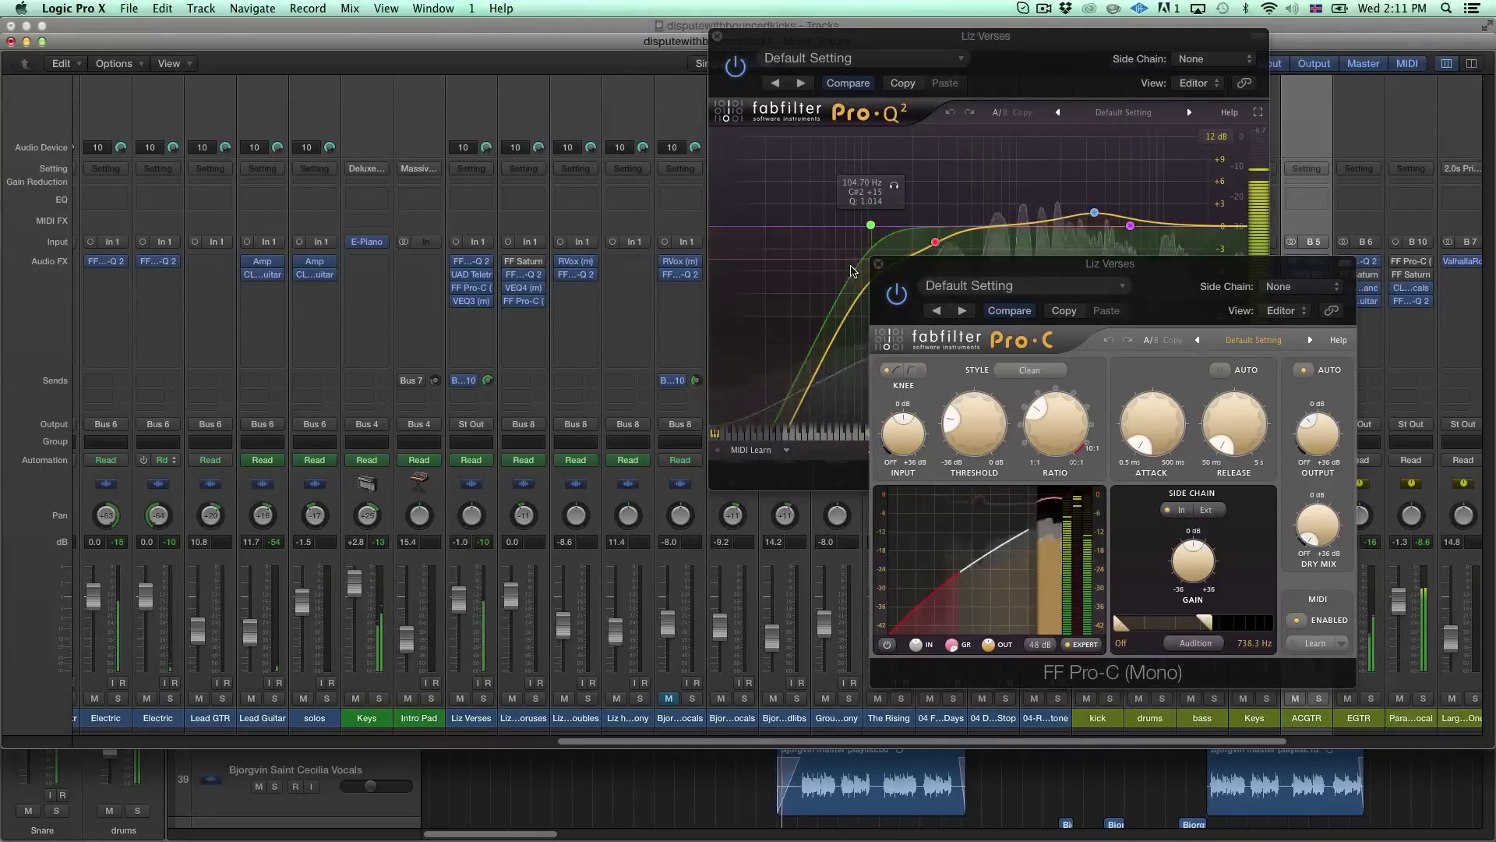
pyautogui.click(878, 263)
pyautogui.click(718, 39)
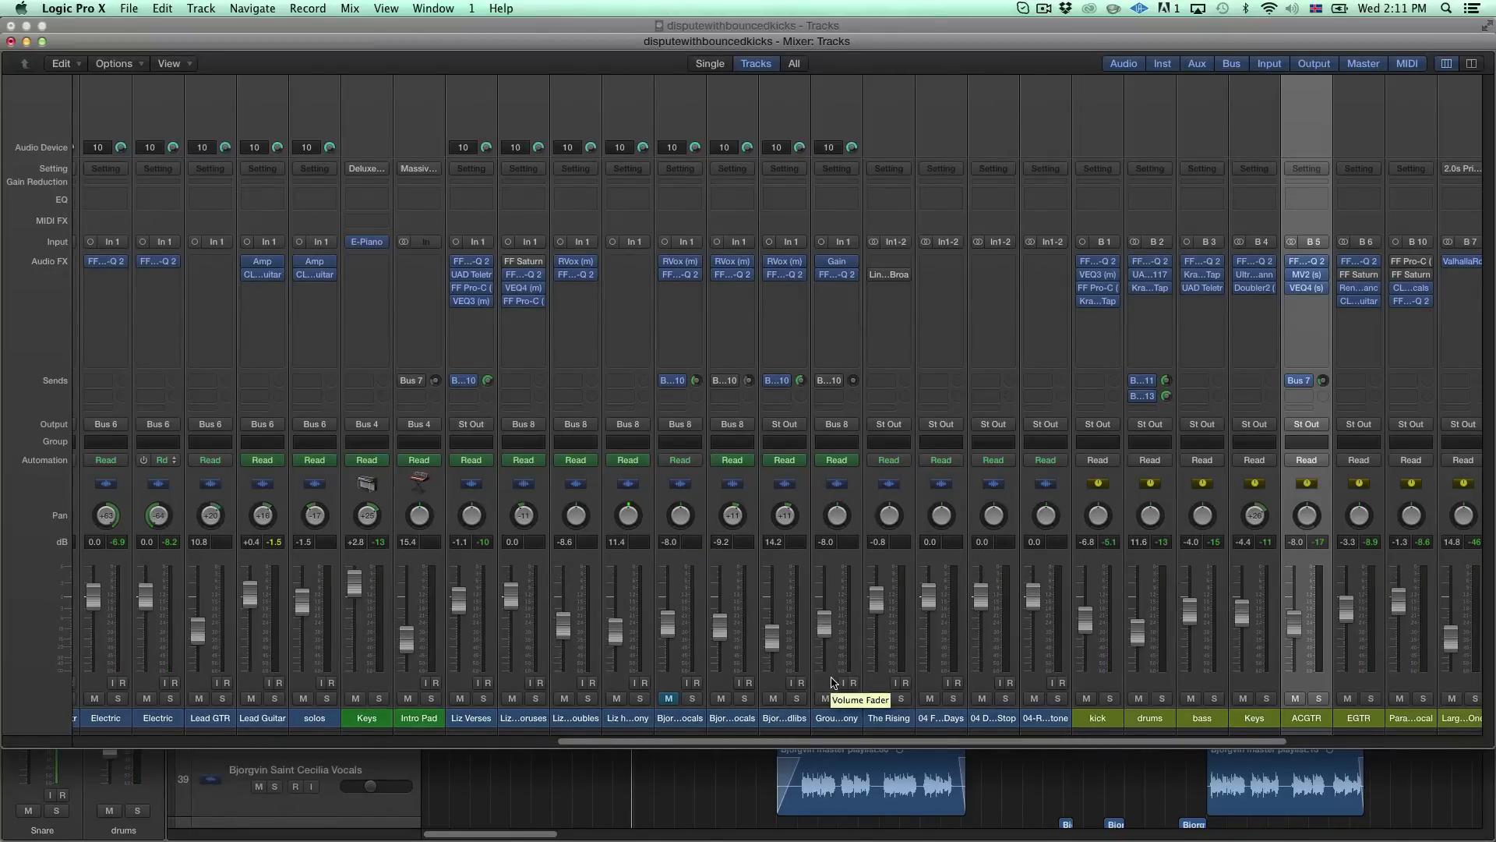
# Shift the cycle range in the Tracks window onto the first chorus, then return to the mixer's bus channels.
pyautogui.moveTo(470, 293)
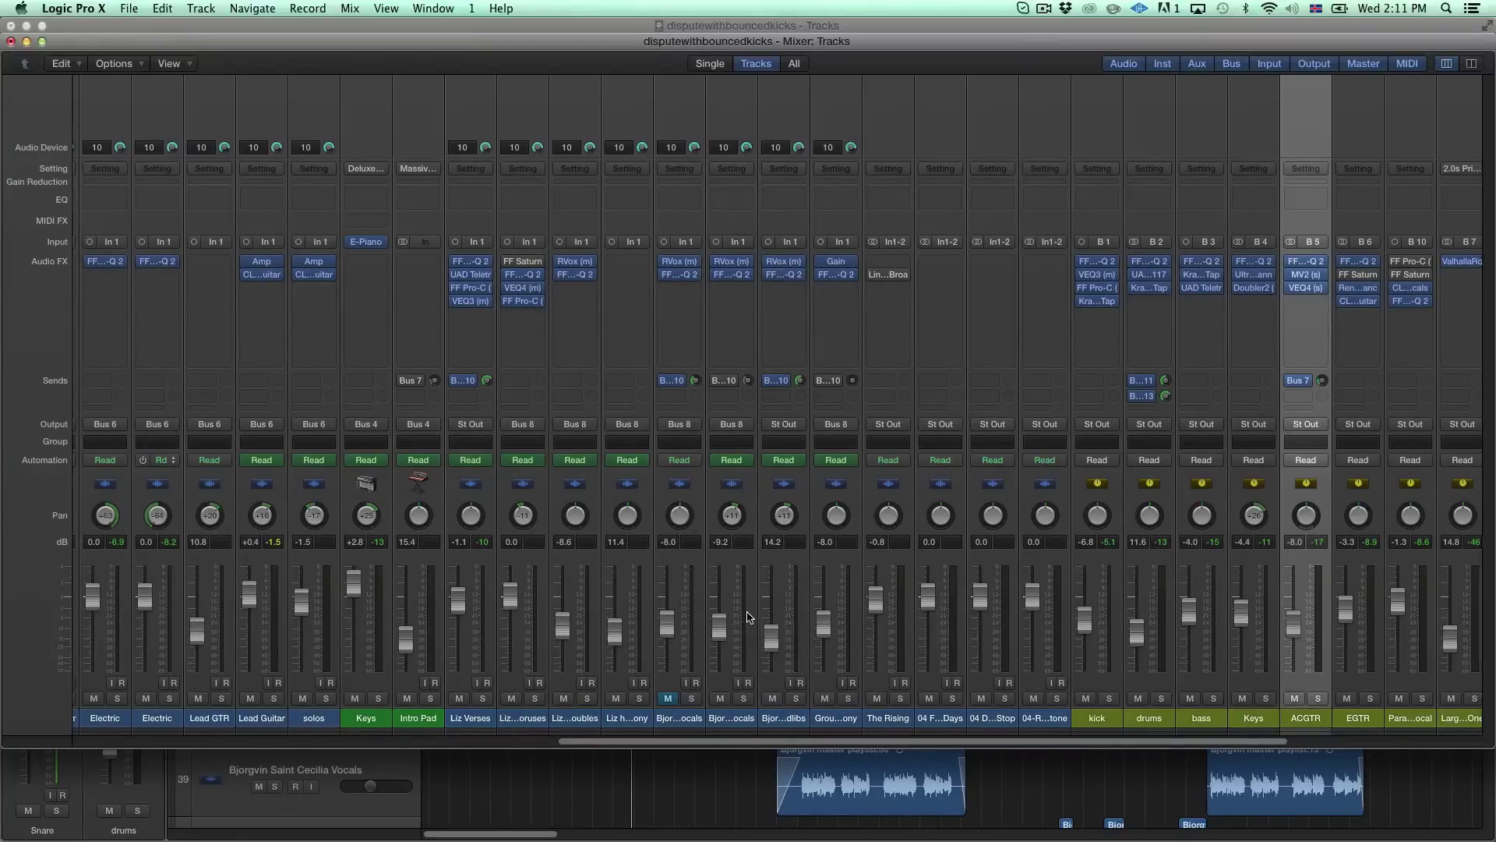
pyautogui.hscroll(7, 747, 617)
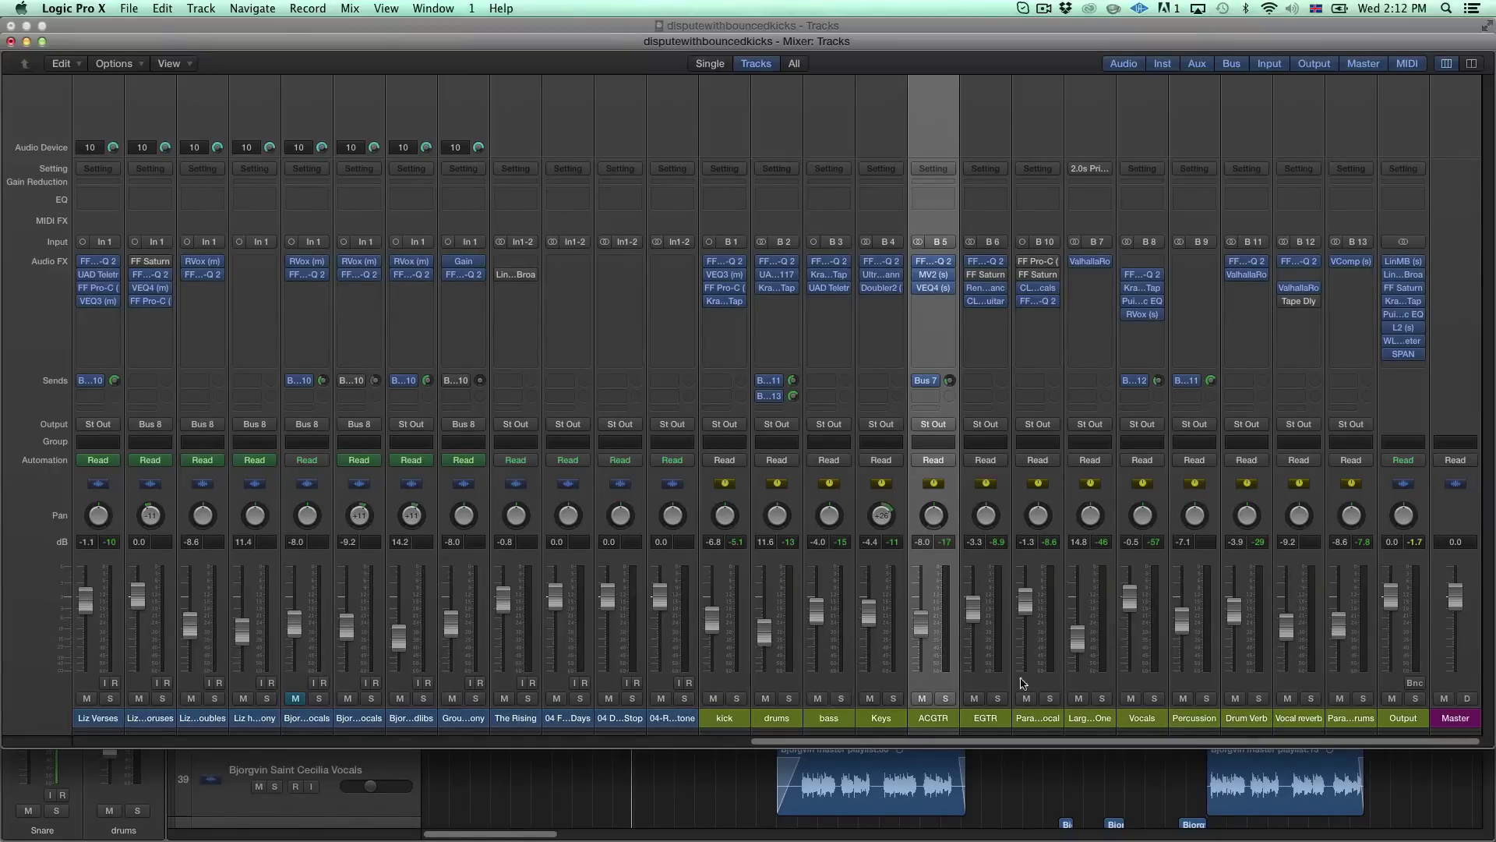
pyautogui.click(679, 802)
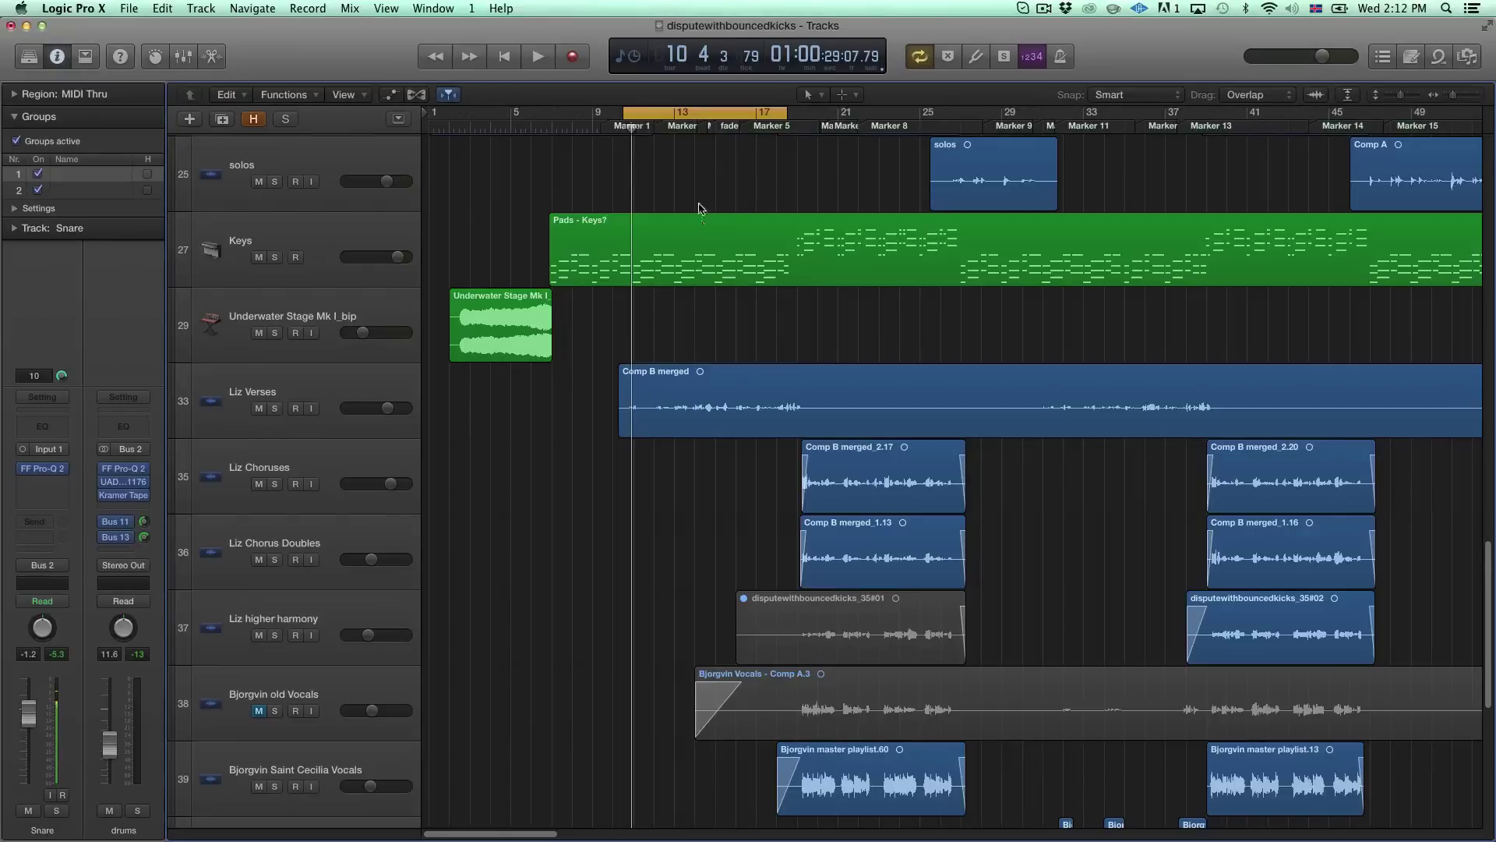
pyautogui.moveTo(689, 115); pyautogui.dragTo(868, 115)
pyautogui.press('super+2')
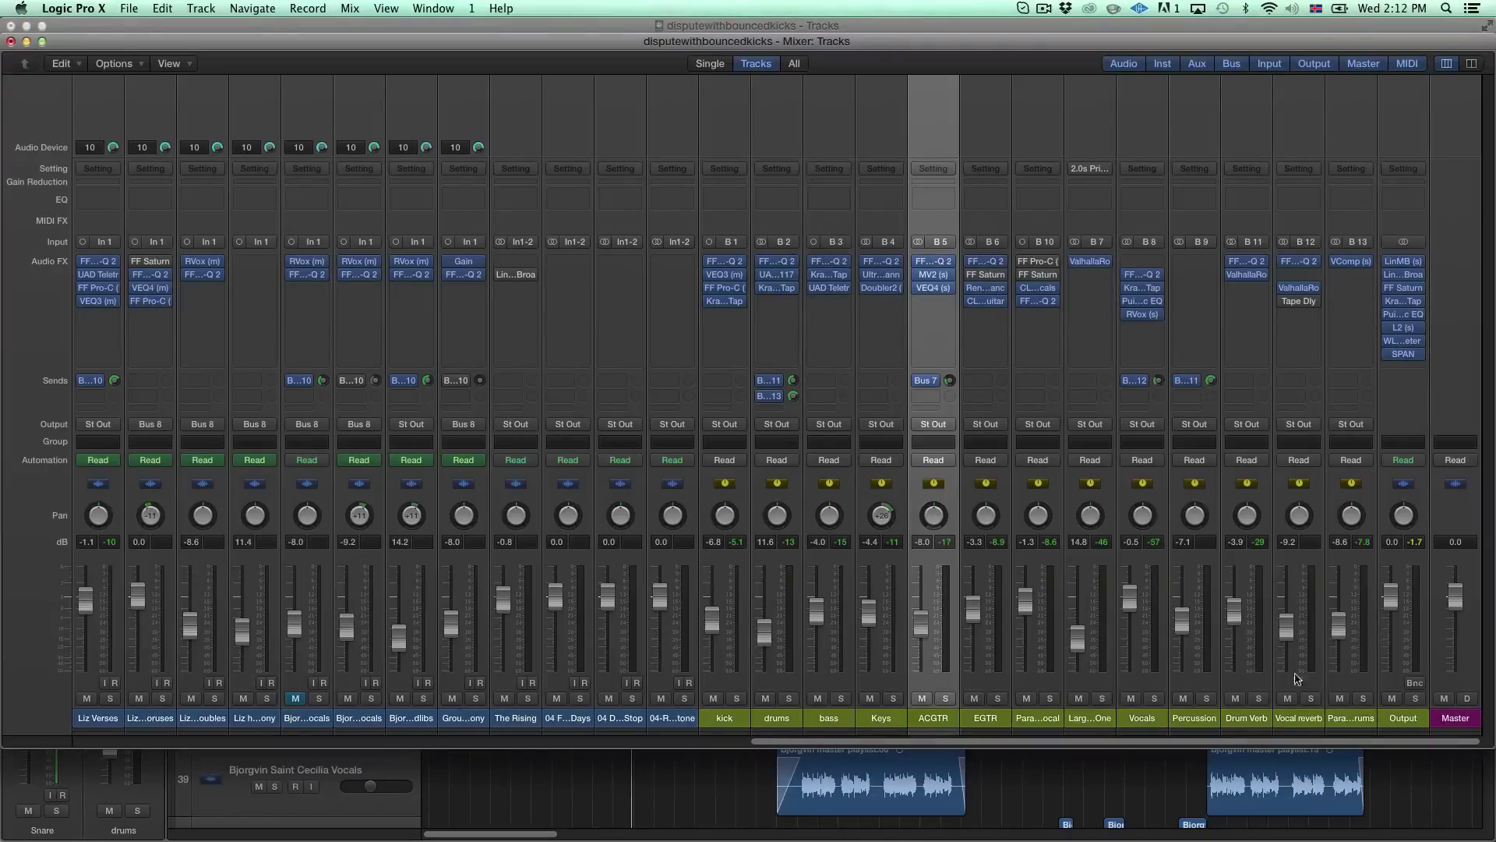
# View FF Pro-Q 2, Kramer Tape, PuigTec EQP1A and RVox on the Vocals bus, bypassing all four and the Bus 12 send.
pyautogui.click(1142, 274)
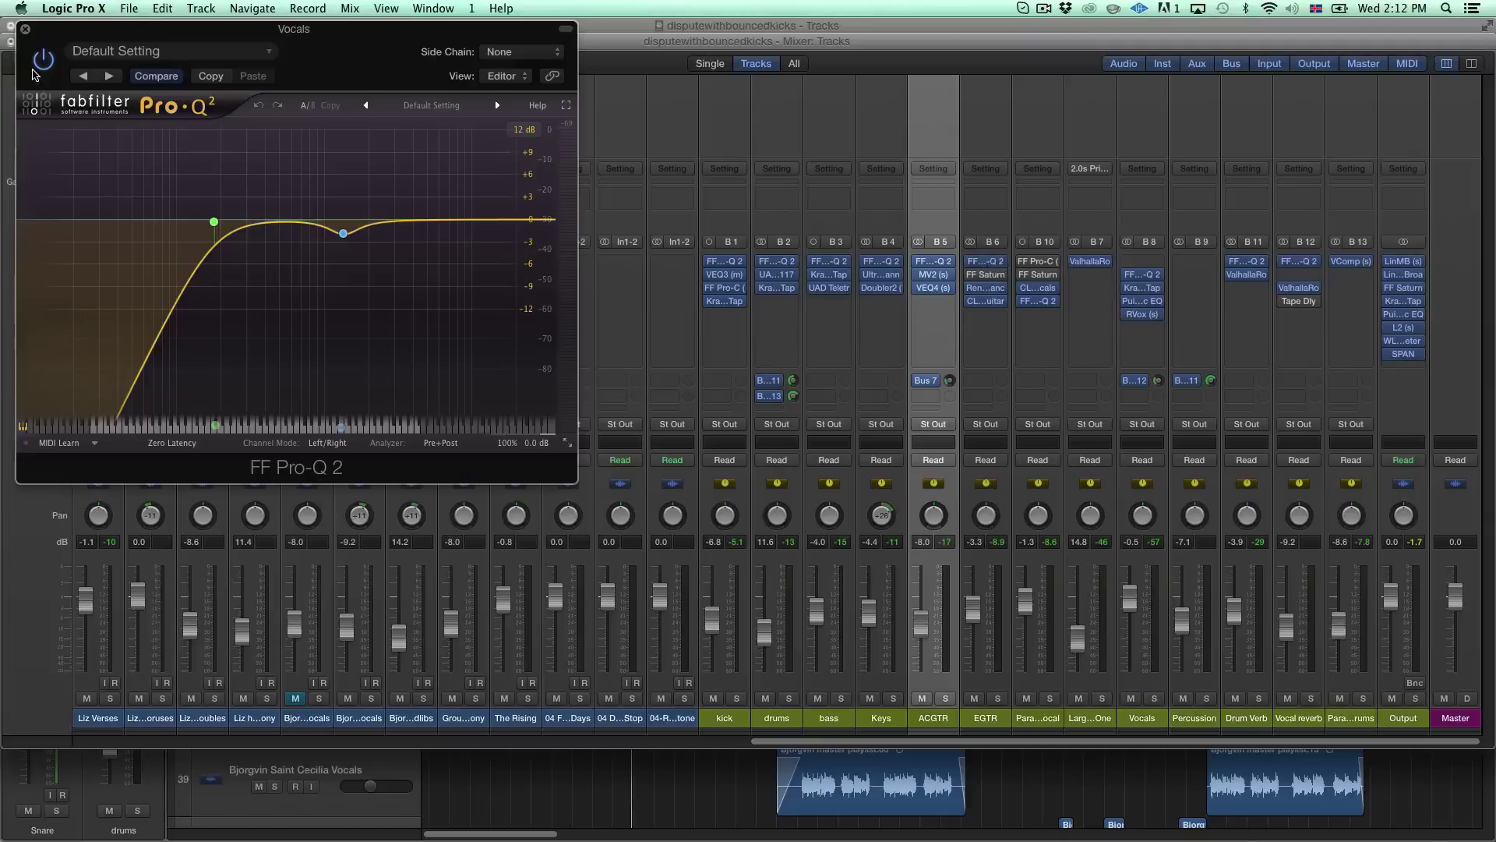
pyautogui.moveTo(350, 237)
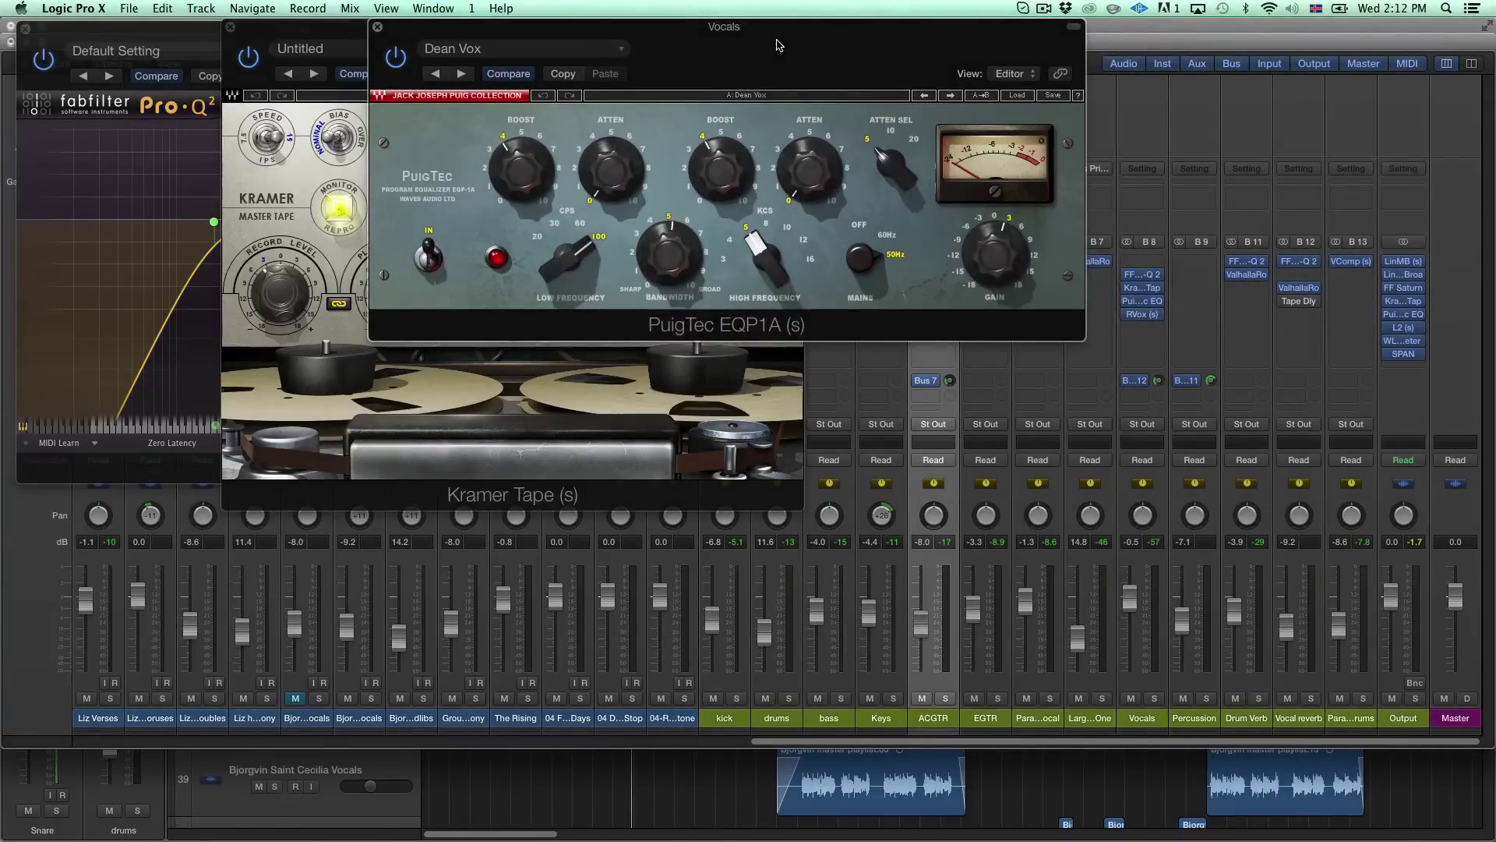
pyautogui.moveTo(775, 48); pyautogui.dragTo(618, 49)
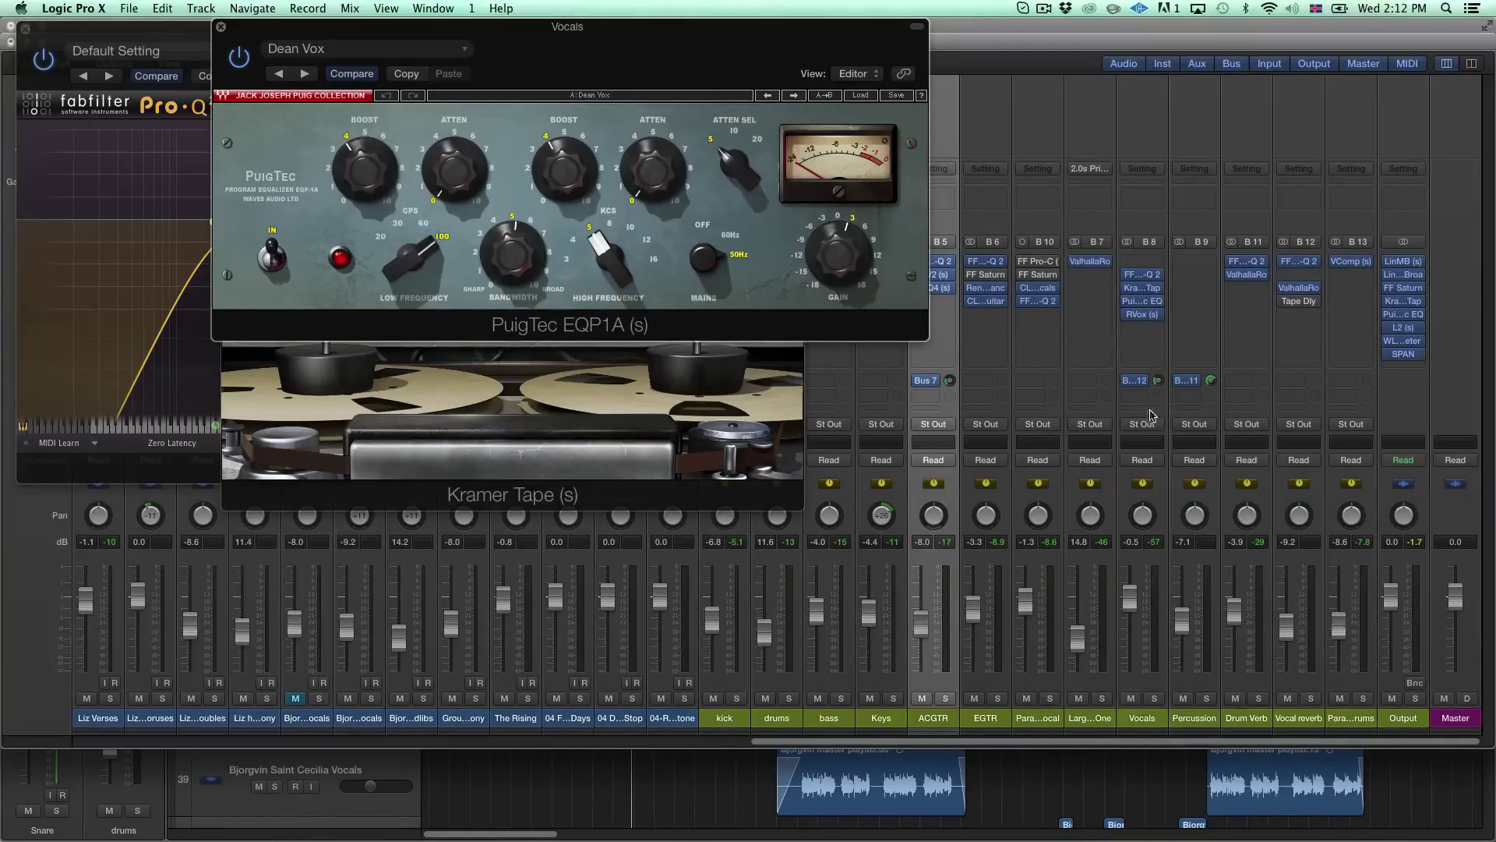
pyautogui.click(1143, 316)
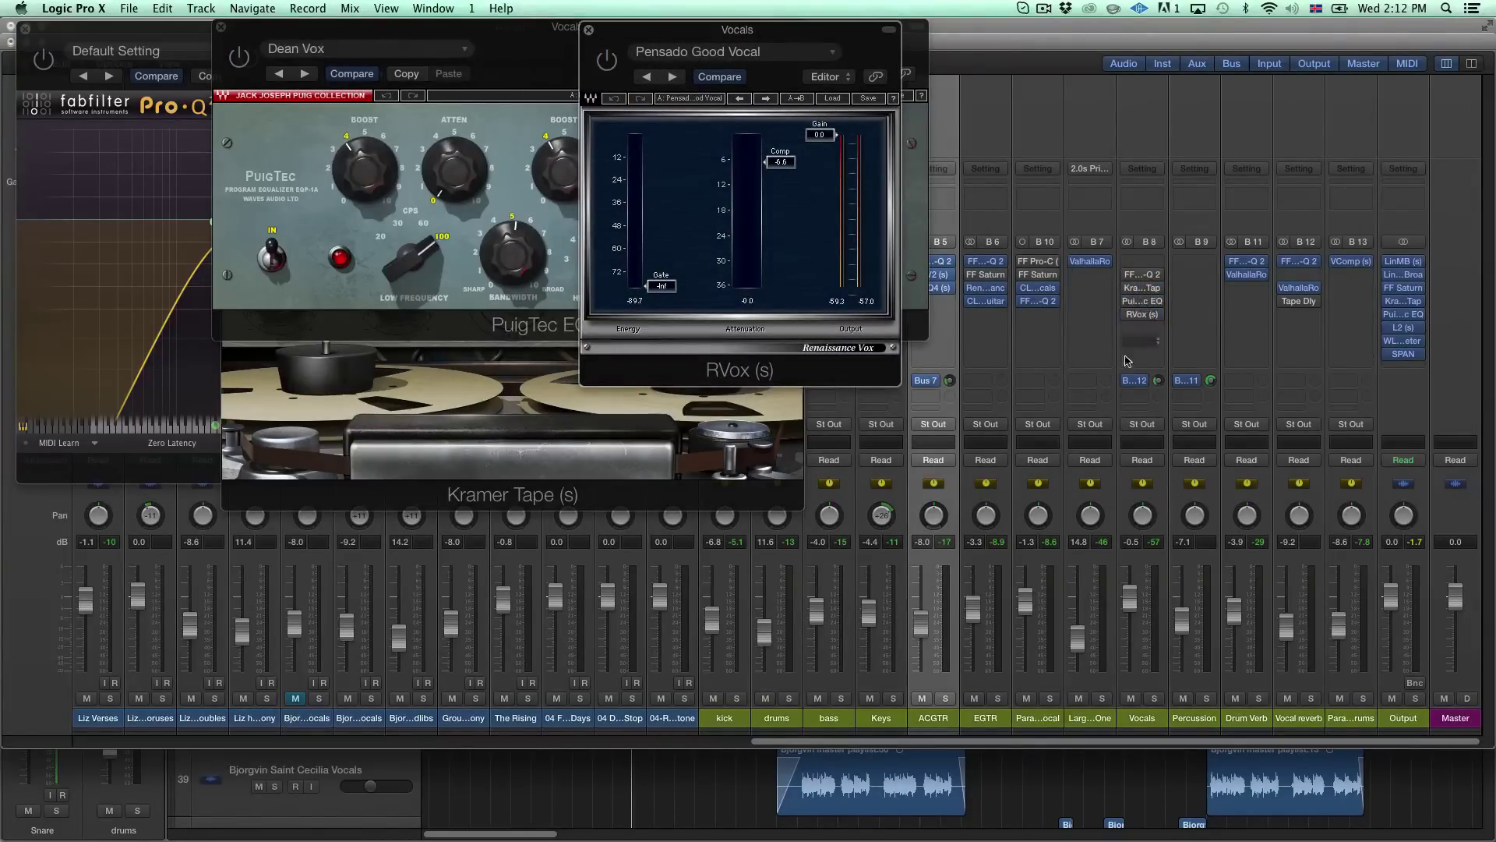
pyautogui.click(1144, 384)
pyautogui.click(1161, 388)
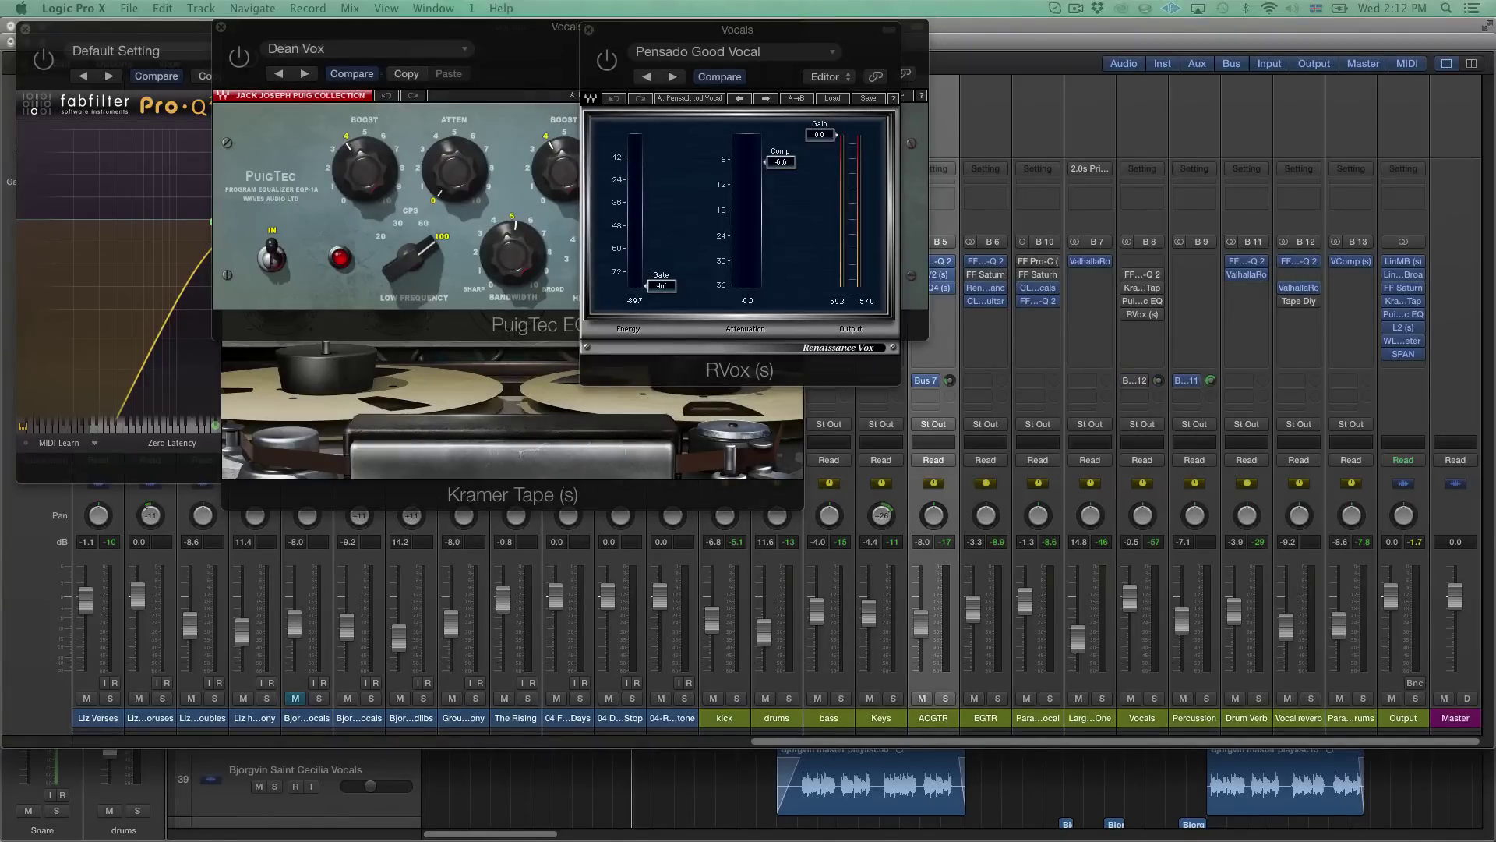
# View the FF Pro-Q 2 and ValhallaRoom settings on the Vocal reverb bus.
pyautogui.click(1299, 261)
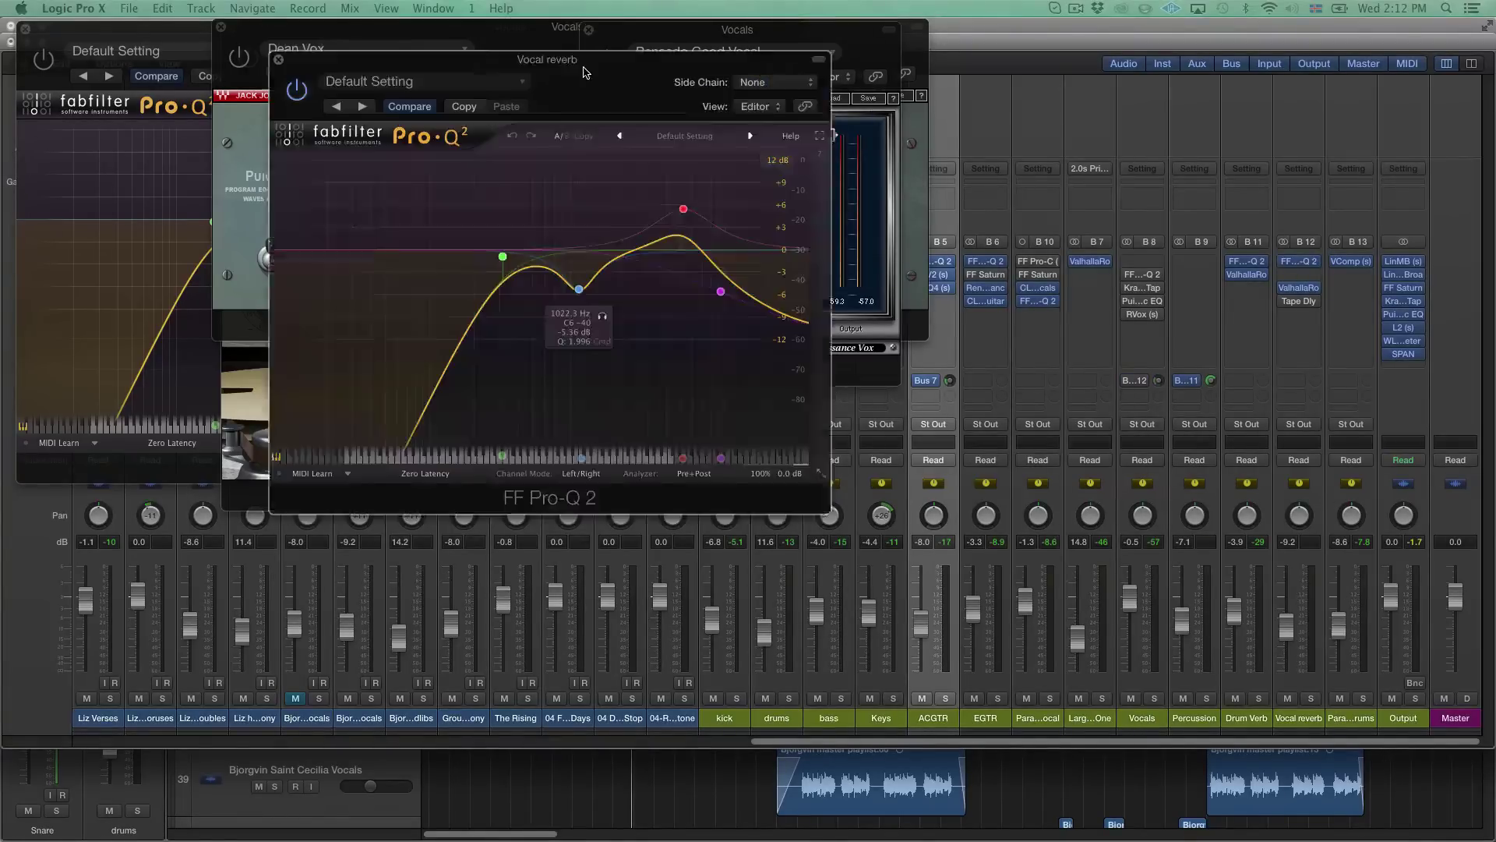
pyautogui.click(1248, 279)
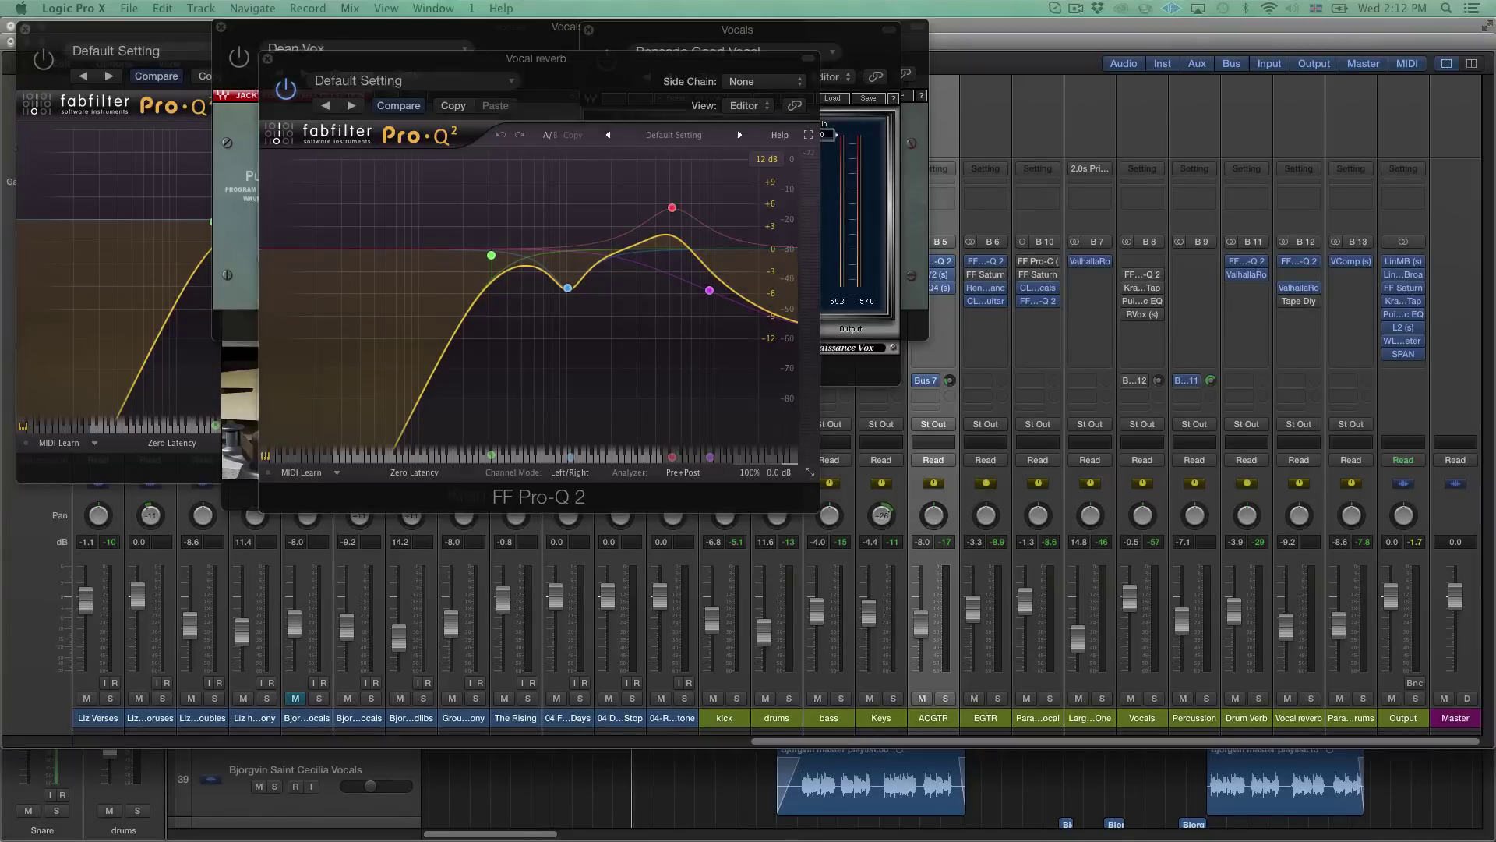
pyautogui.click(1300, 290)
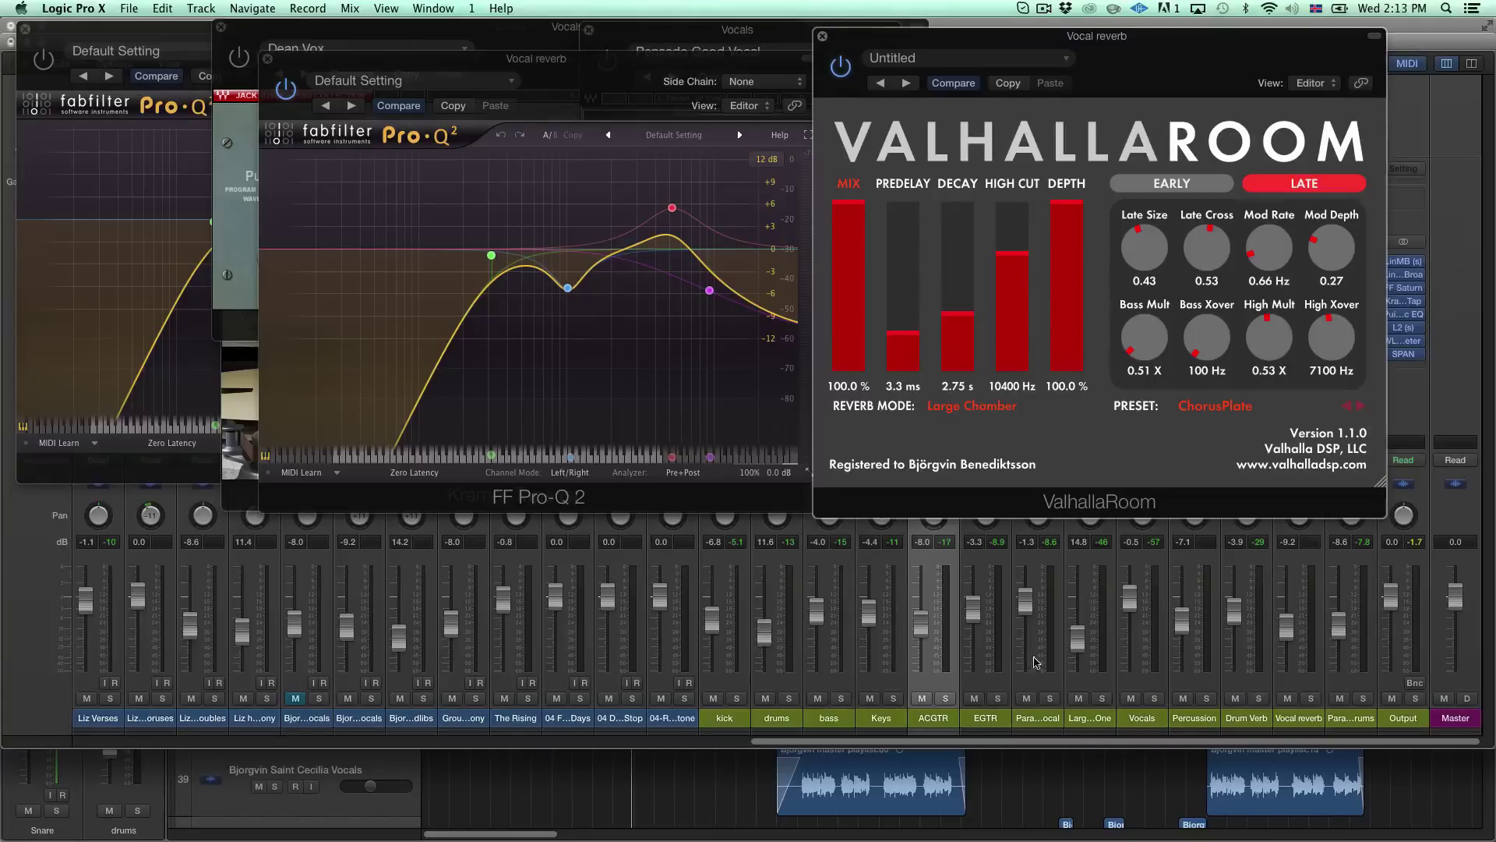
# Solo the Vocals bus, hide all open plug-in windows, and select the chorus doubles channel.
pyautogui.click(1155, 698)
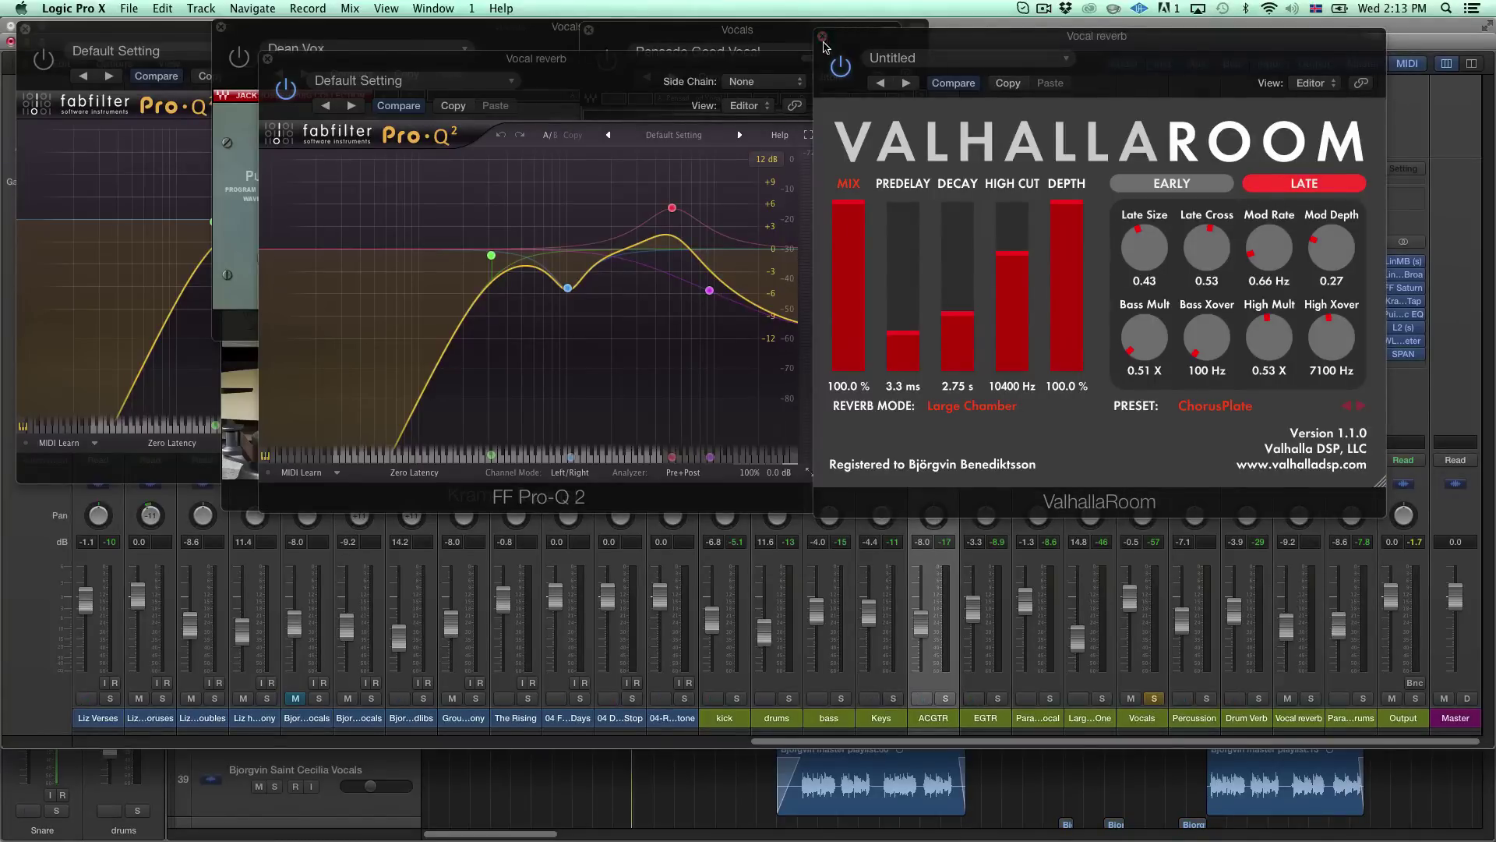
pyautogui.press('v')
pyautogui.hscroll(-3, 678, 621)
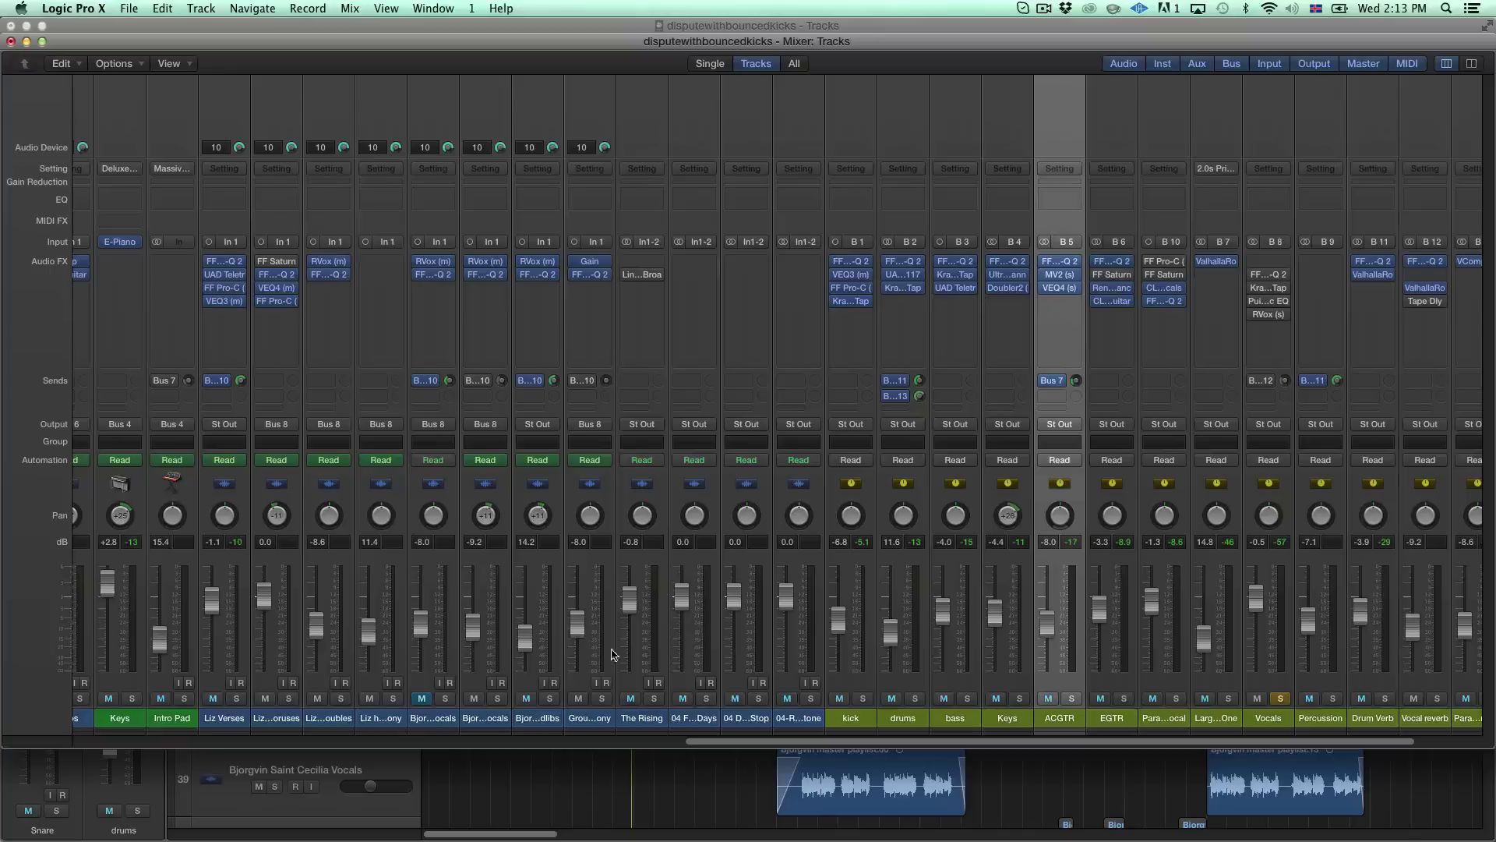
pyautogui.click(337, 720)
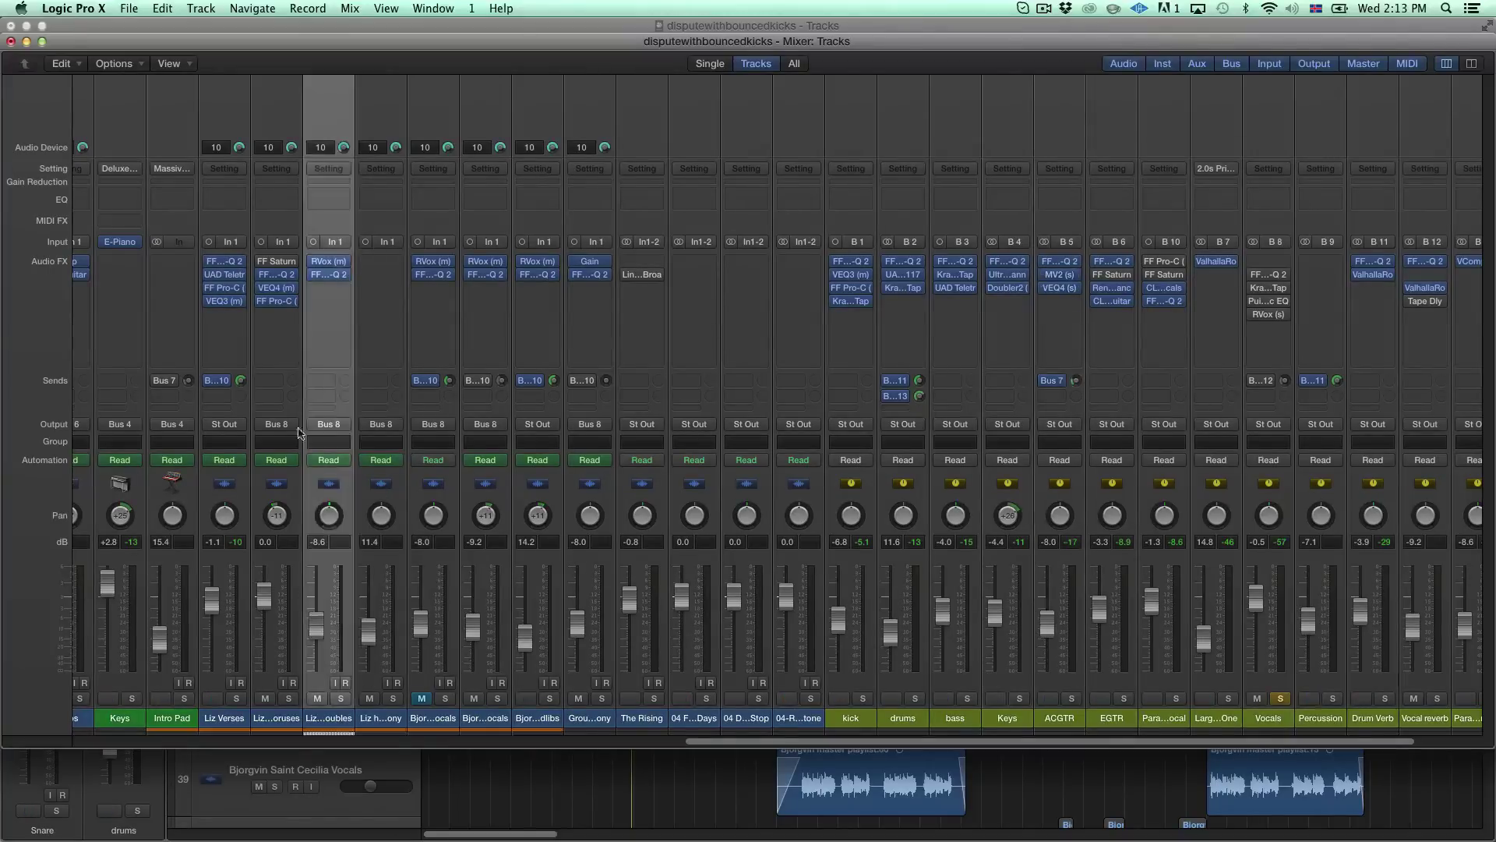
# View FF Pro-Q 2, VEQ4 and FF Pro-C on the main chorus vocal in turn, closing each window.
pyautogui.click(279, 277)
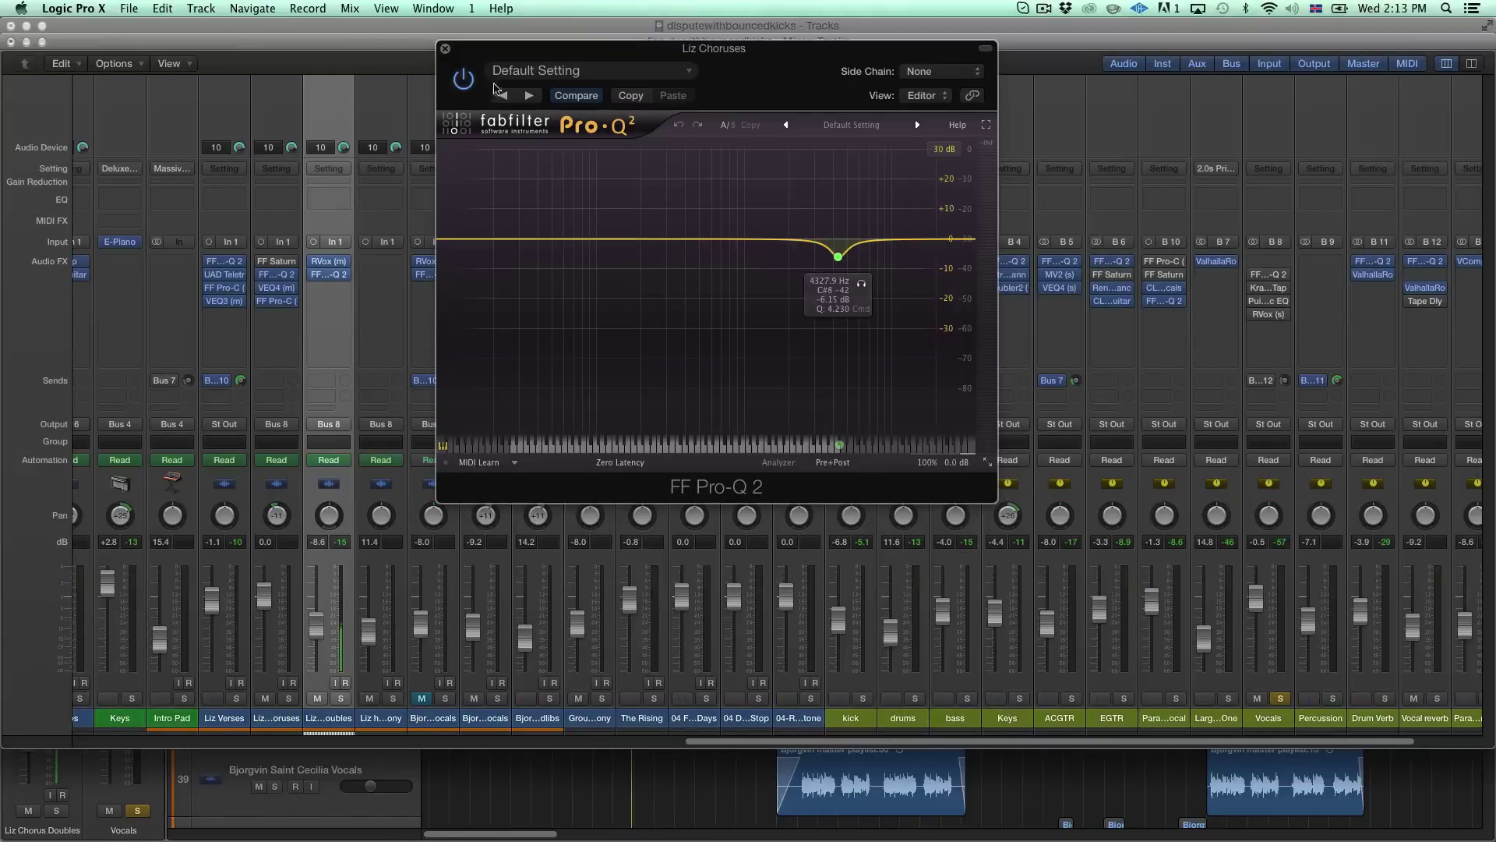
pyautogui.click(444, 49)
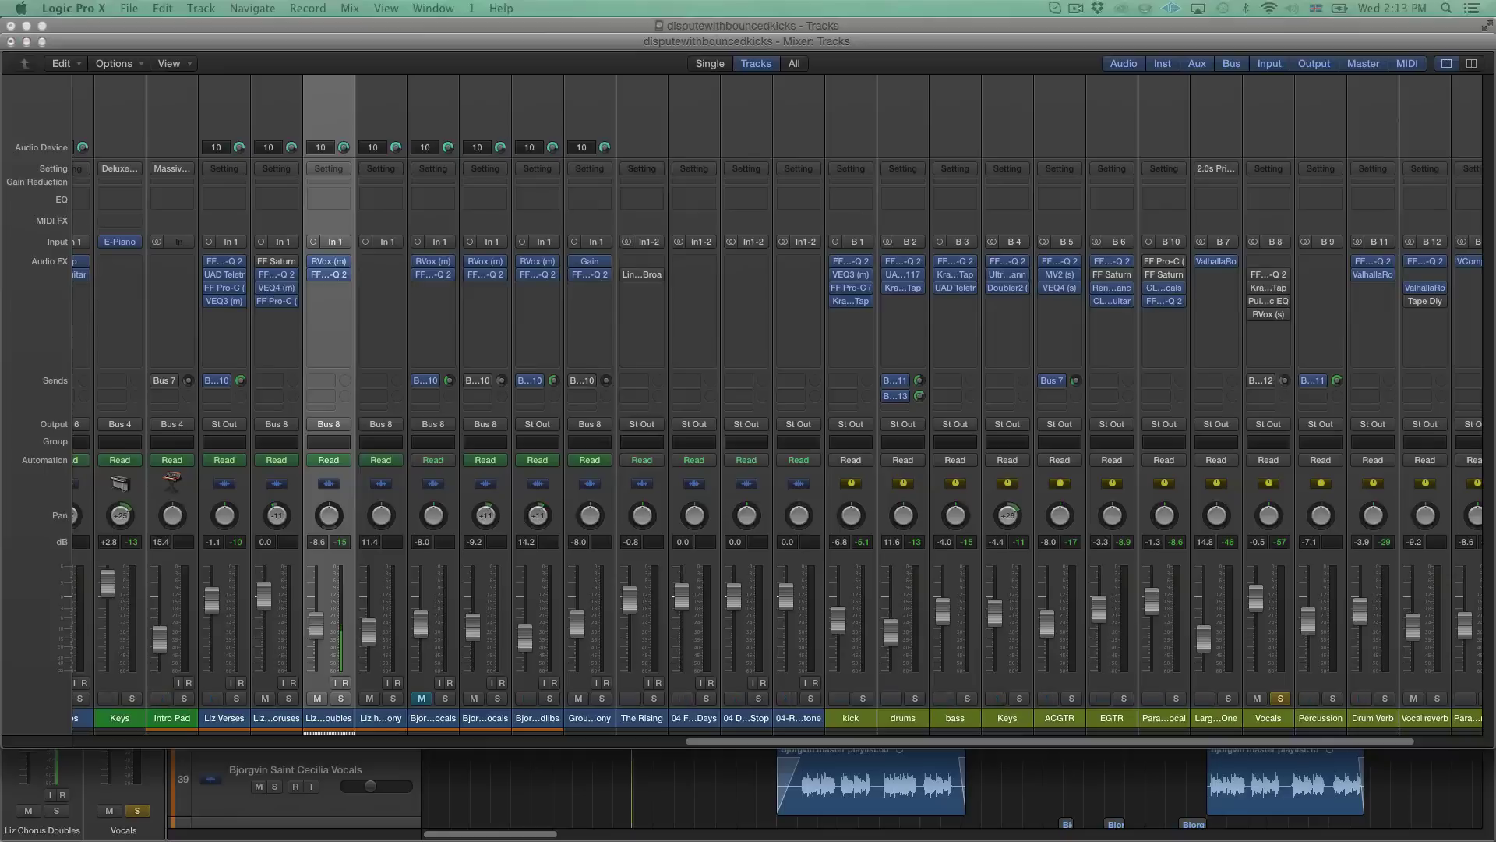
pyautogui.click(278, 287)
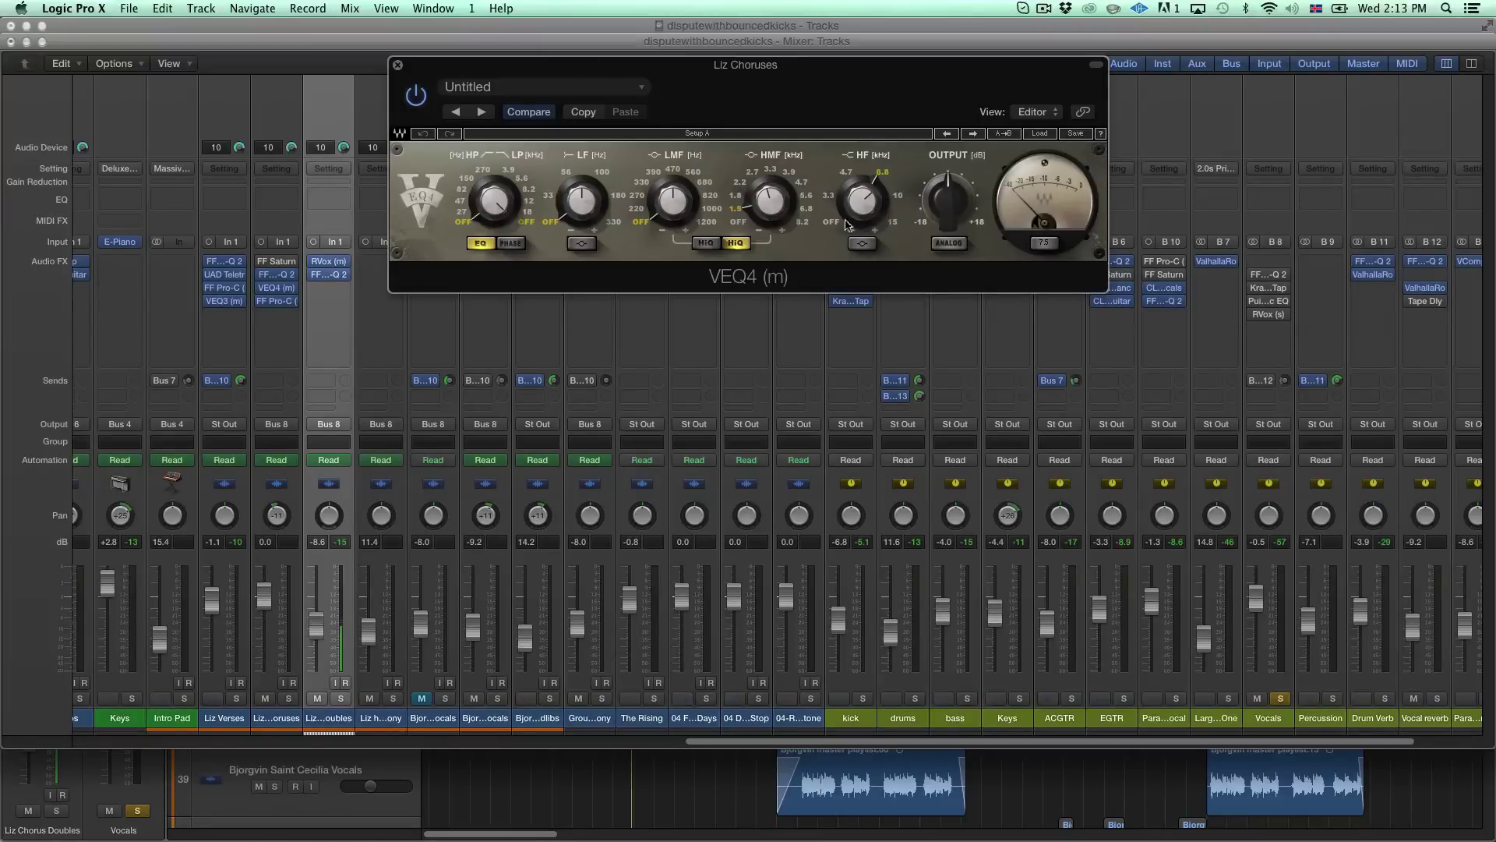
pyautogui.click(882, 170)
pyautogui.click(398, 67)
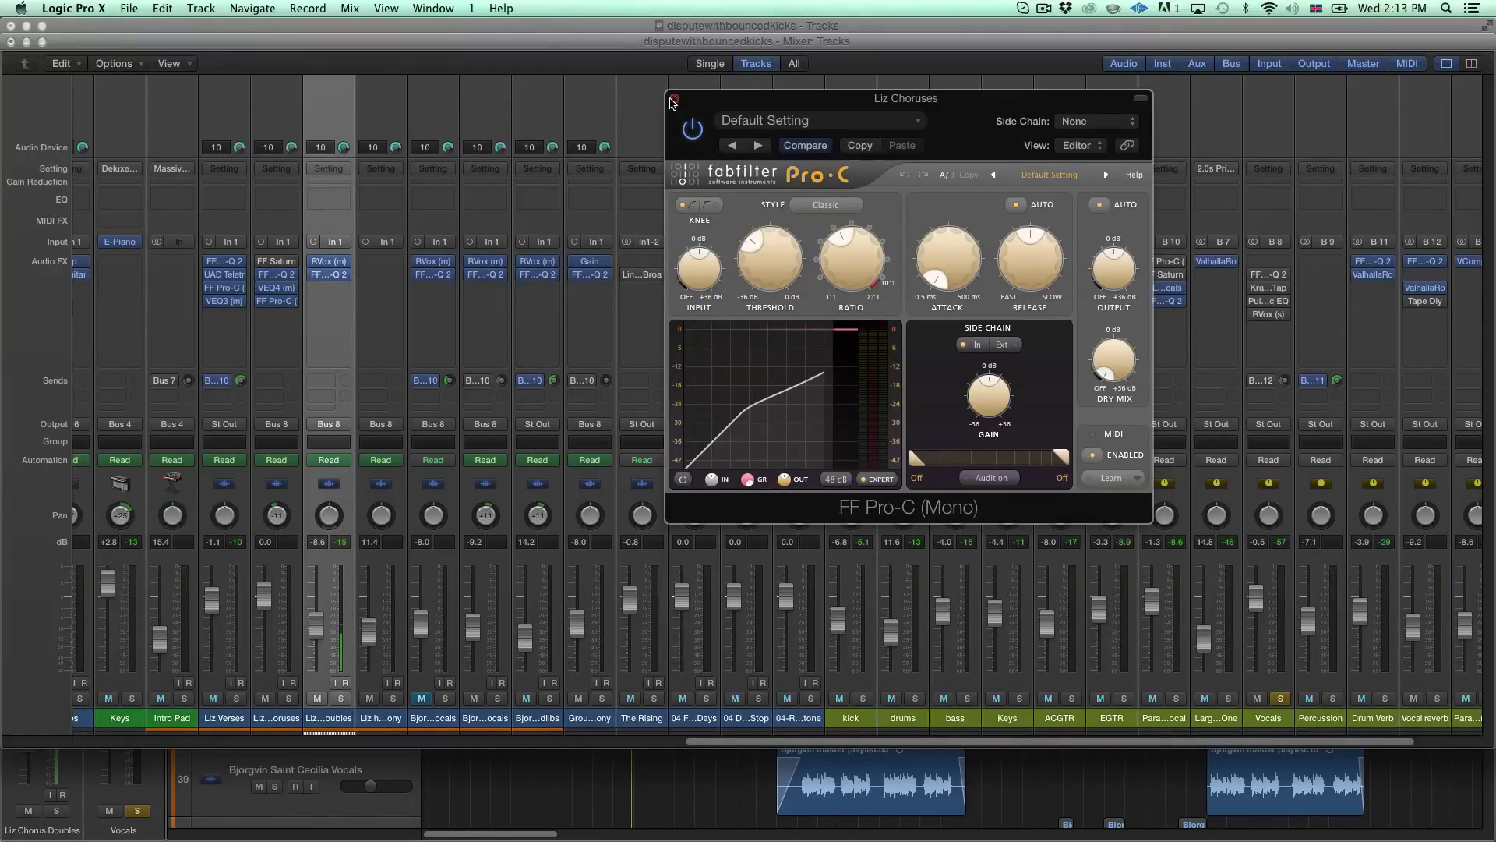
pyautogui.click(674, 98)
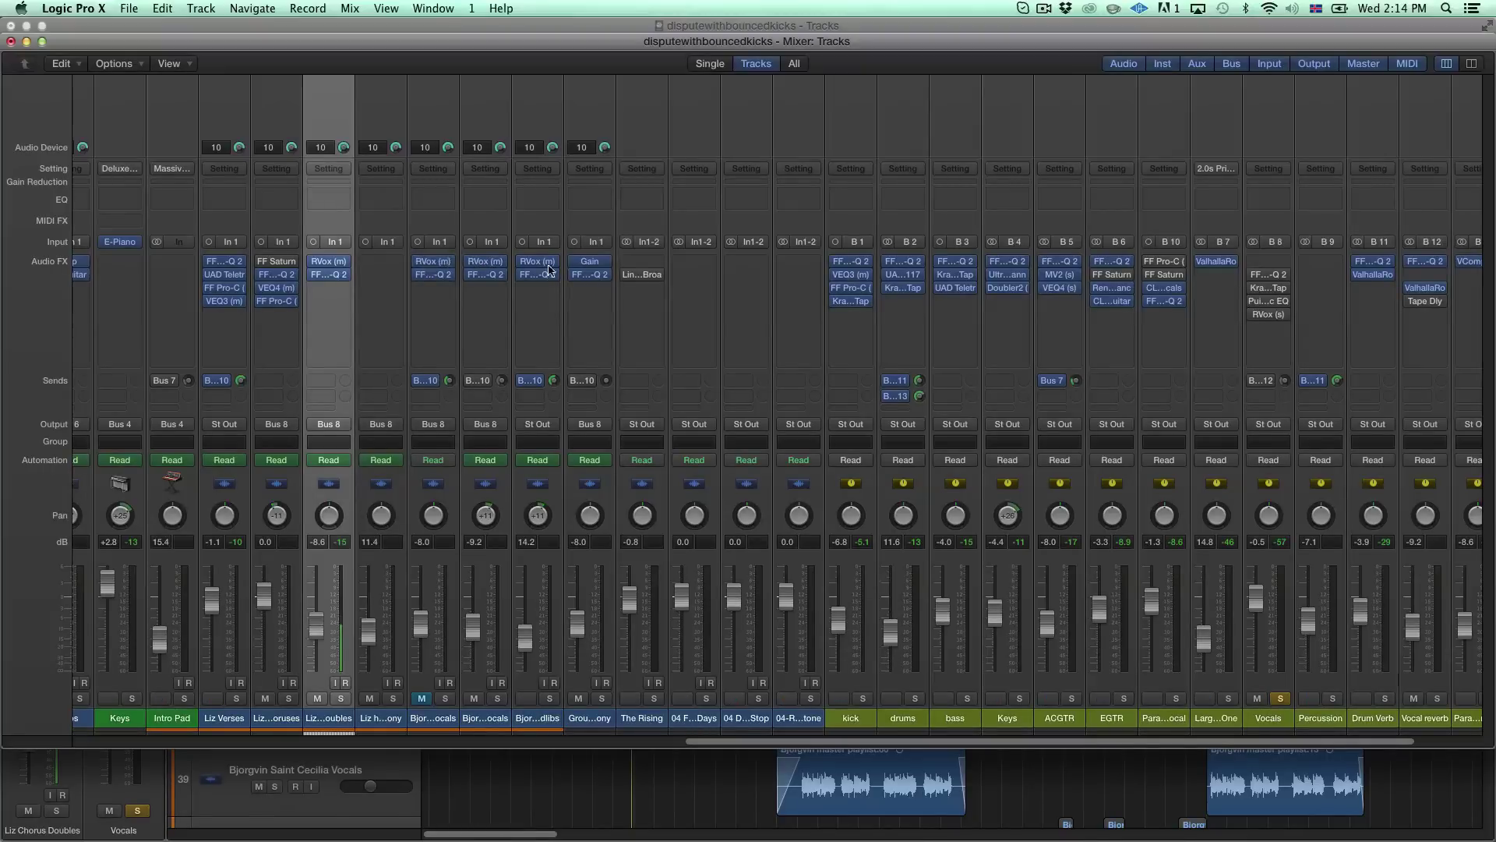
# View RVox and FF Pro-Q 2 on the Saint Cecilia vocal track, closing each window.
pyautogui.moveTo(435, 266)
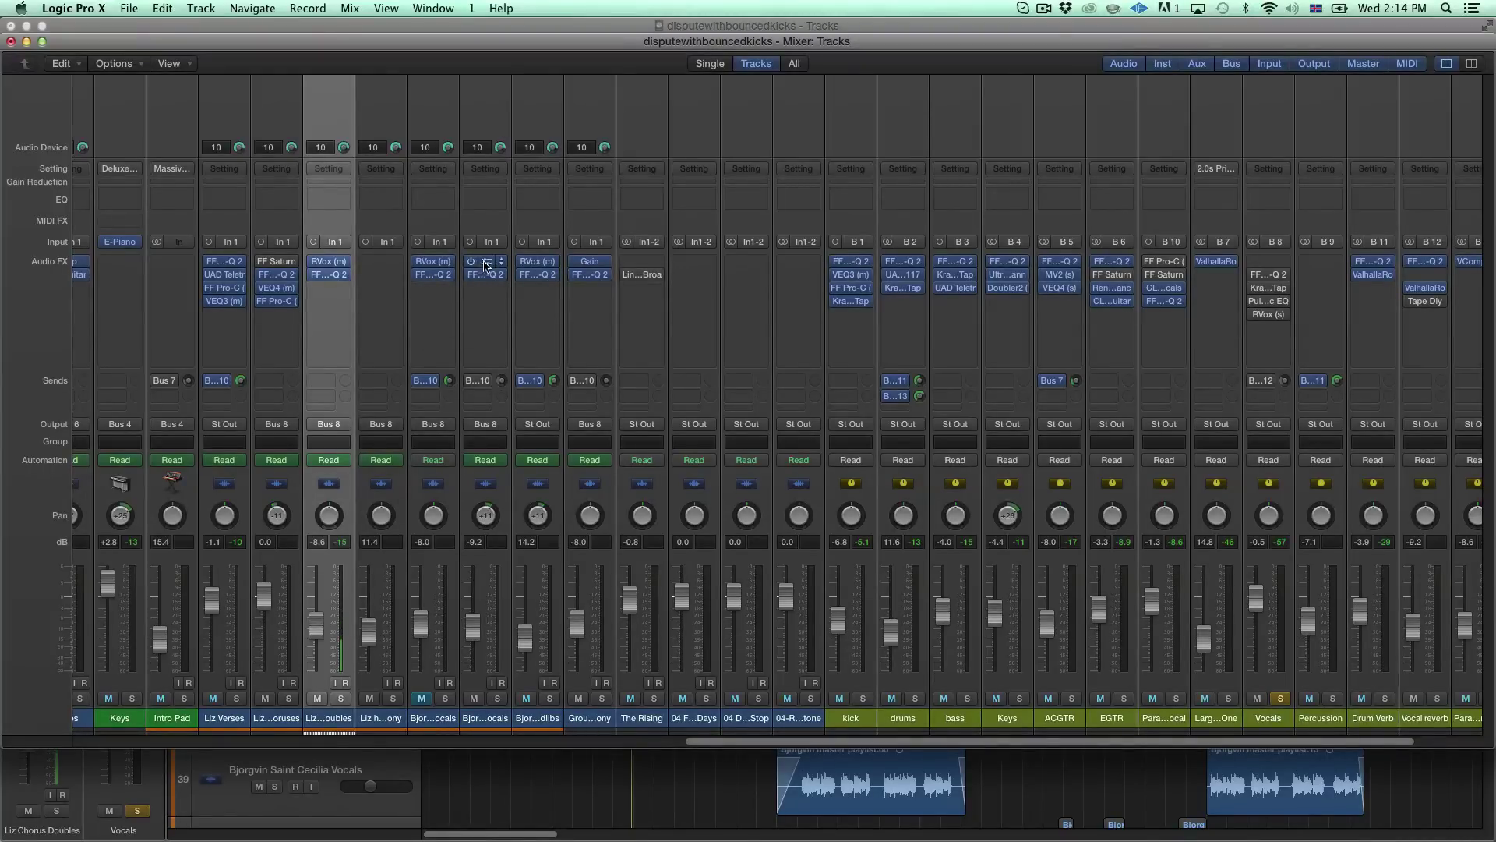
pyautogui.click(433, 261)
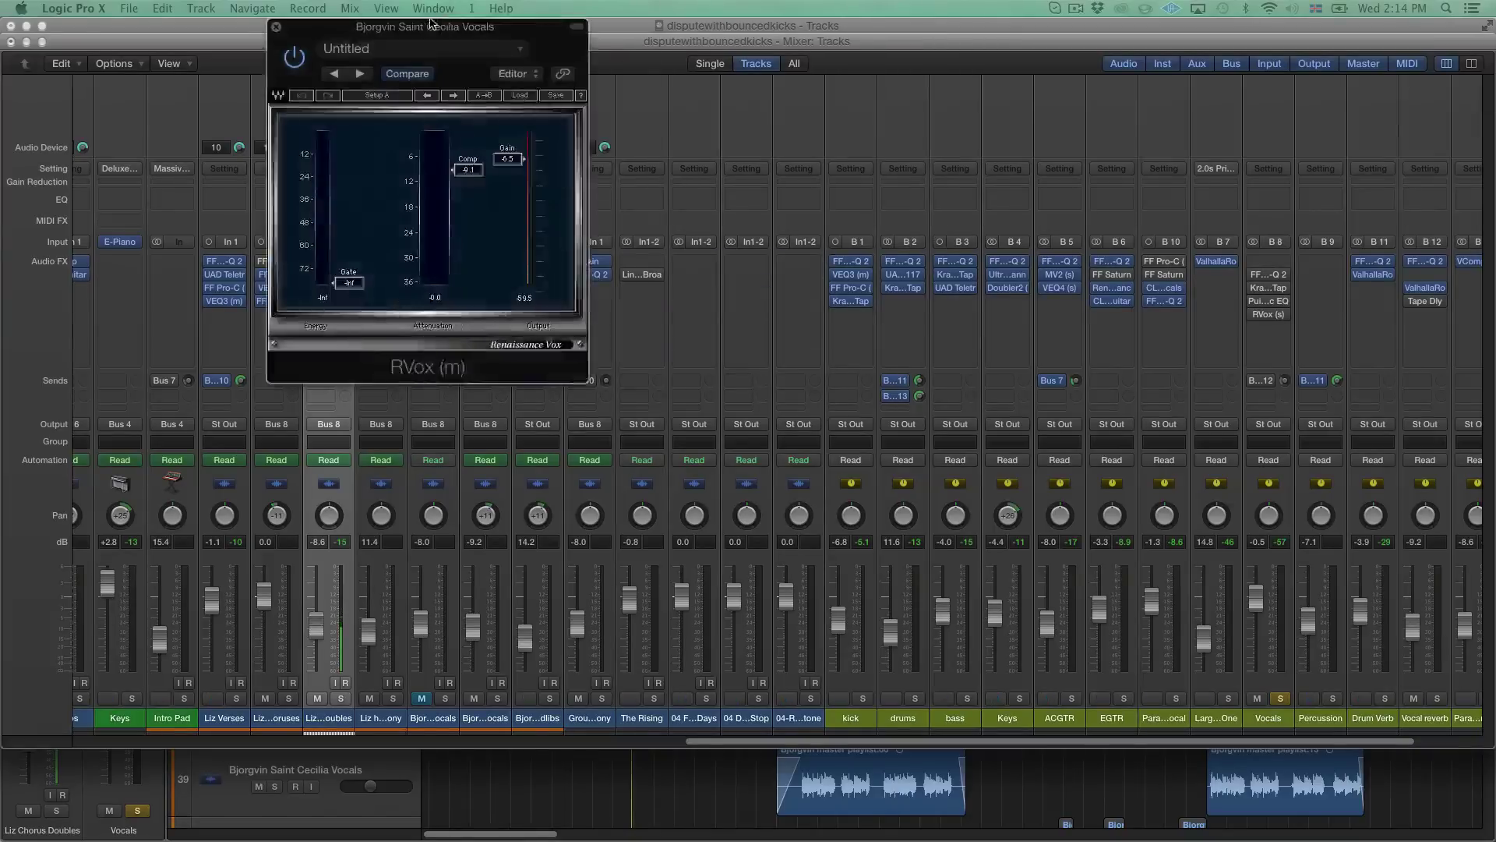
pyautogui.moveTo(424, 33); pyautogui.dragTo(709, 99)
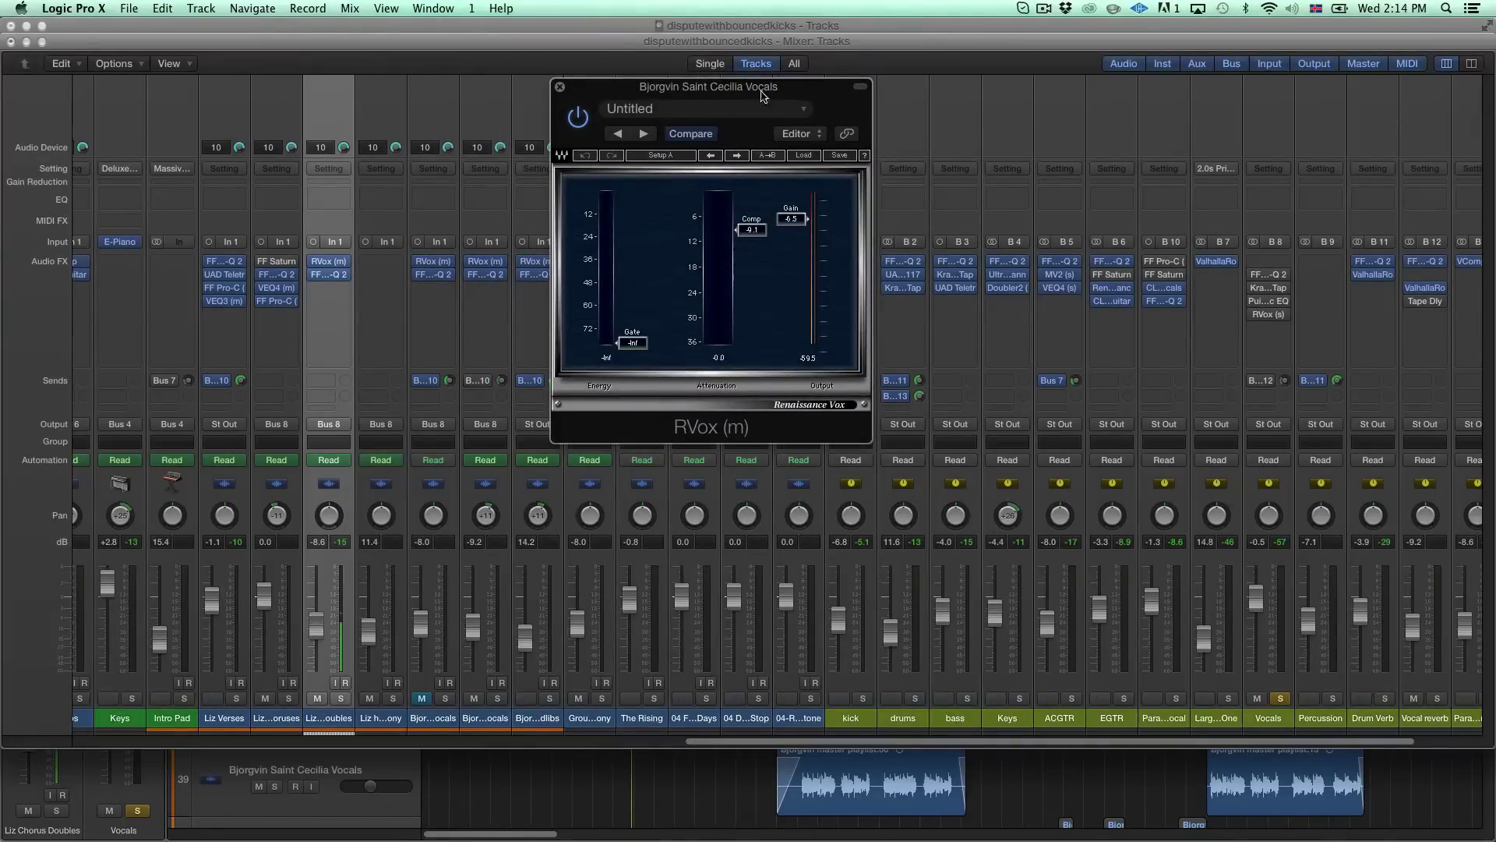
pyautogui.click(560, 86)
pyautogui.click(494, 279)
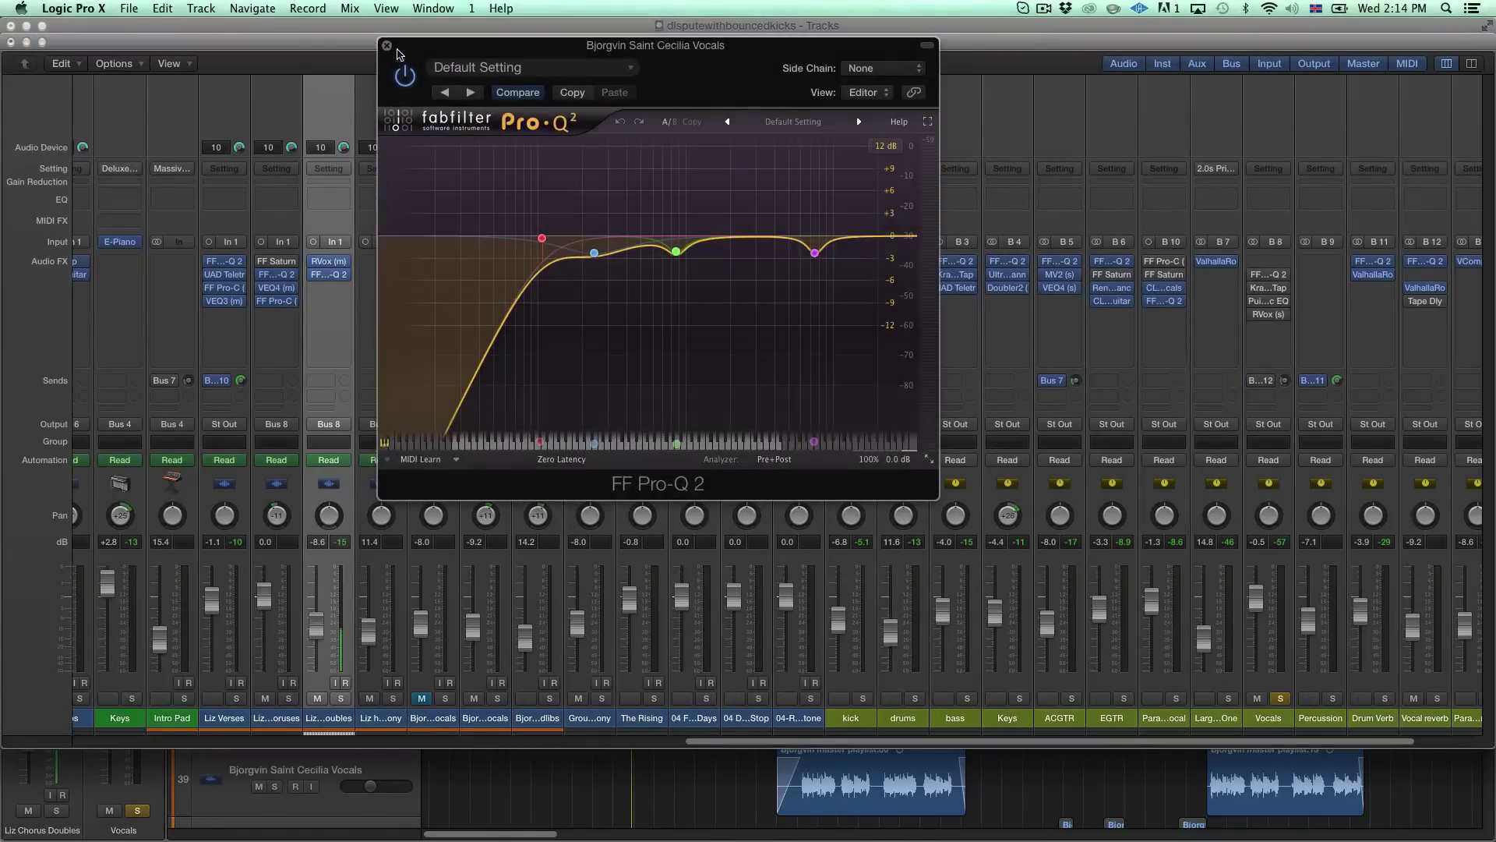
pyautogui.click(385, 48)
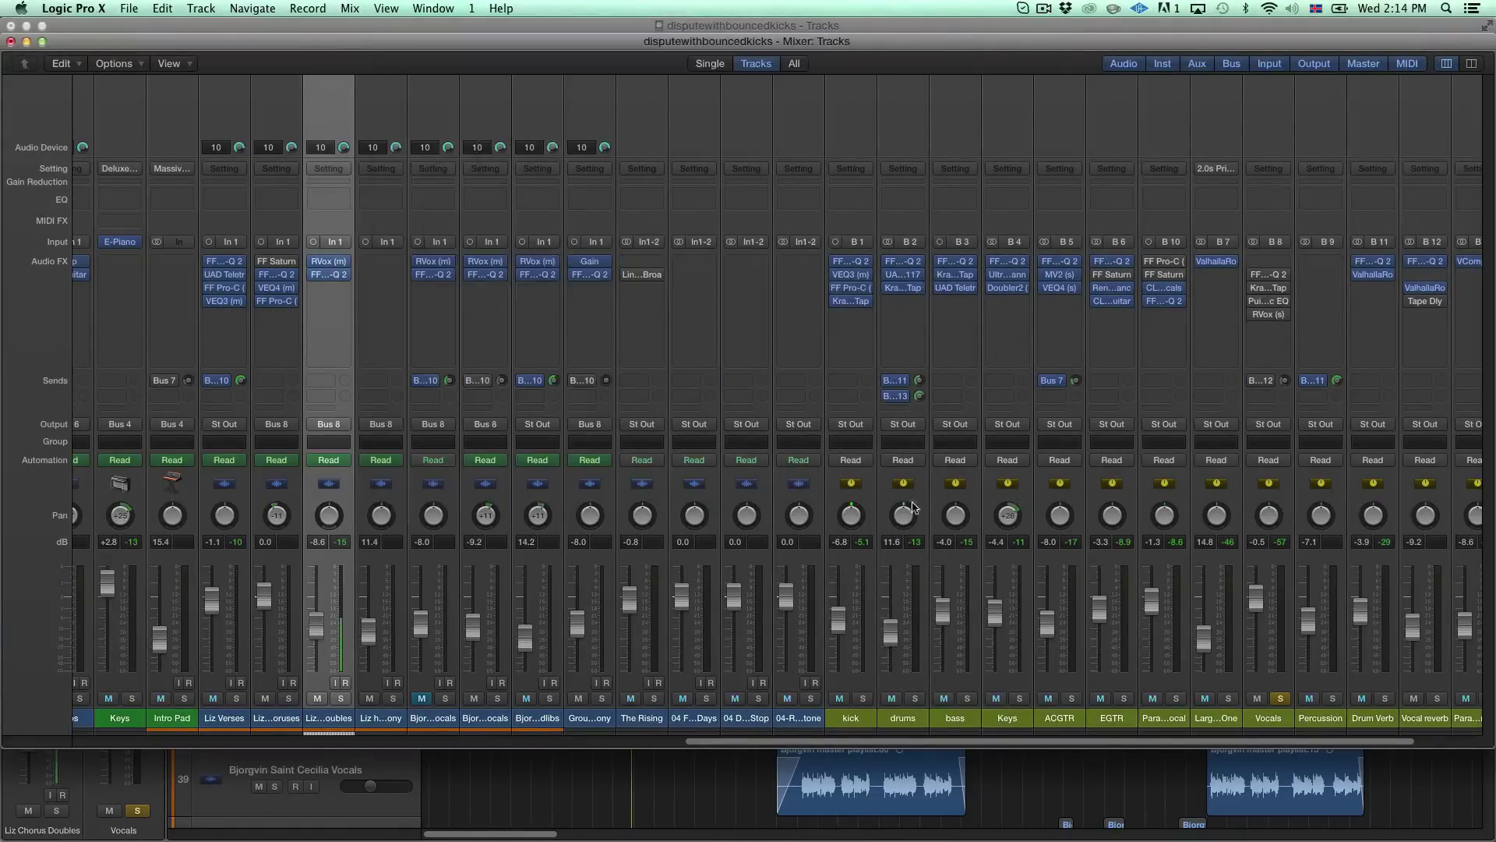
# Bypass the inserts on the main chorus vocal, the doubles, the old and Saint Cecilia vocals, the adlibs and the group harmony.
pyautogui.hscroll(5, 914, 496)
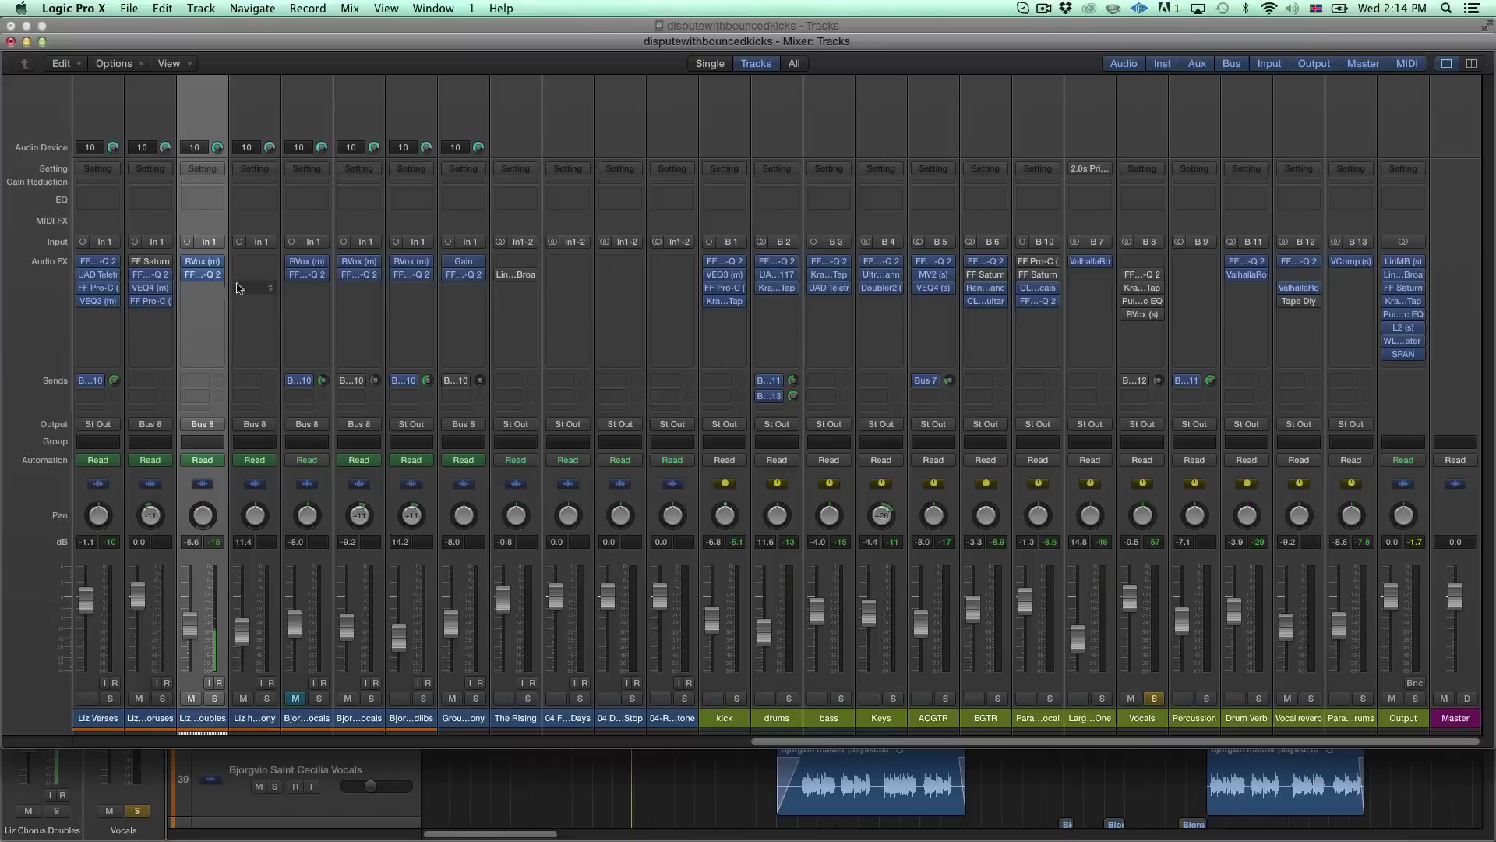
pyautogui.hscroll(-2, 231, 373)
pyautogui.moveTo(165, 303)
pyautogui.click(218, 263)
pyautogui.click(217, 275)
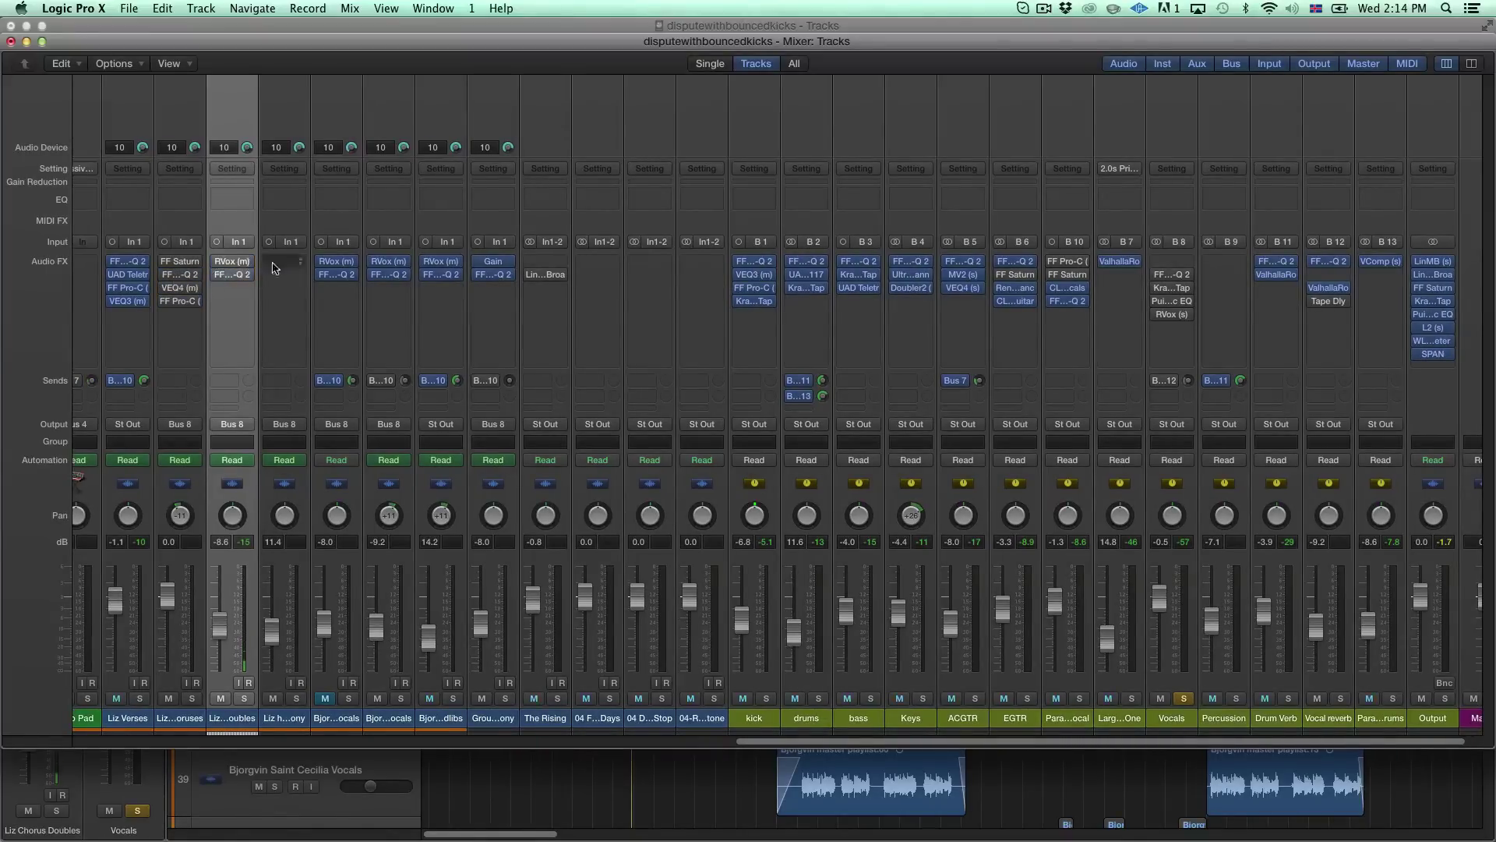
pyautogui.click(321, 263)
pyautogui.click(321, 275)
pyautogui.click(373, 262)
pyautogui.click(373, 275)
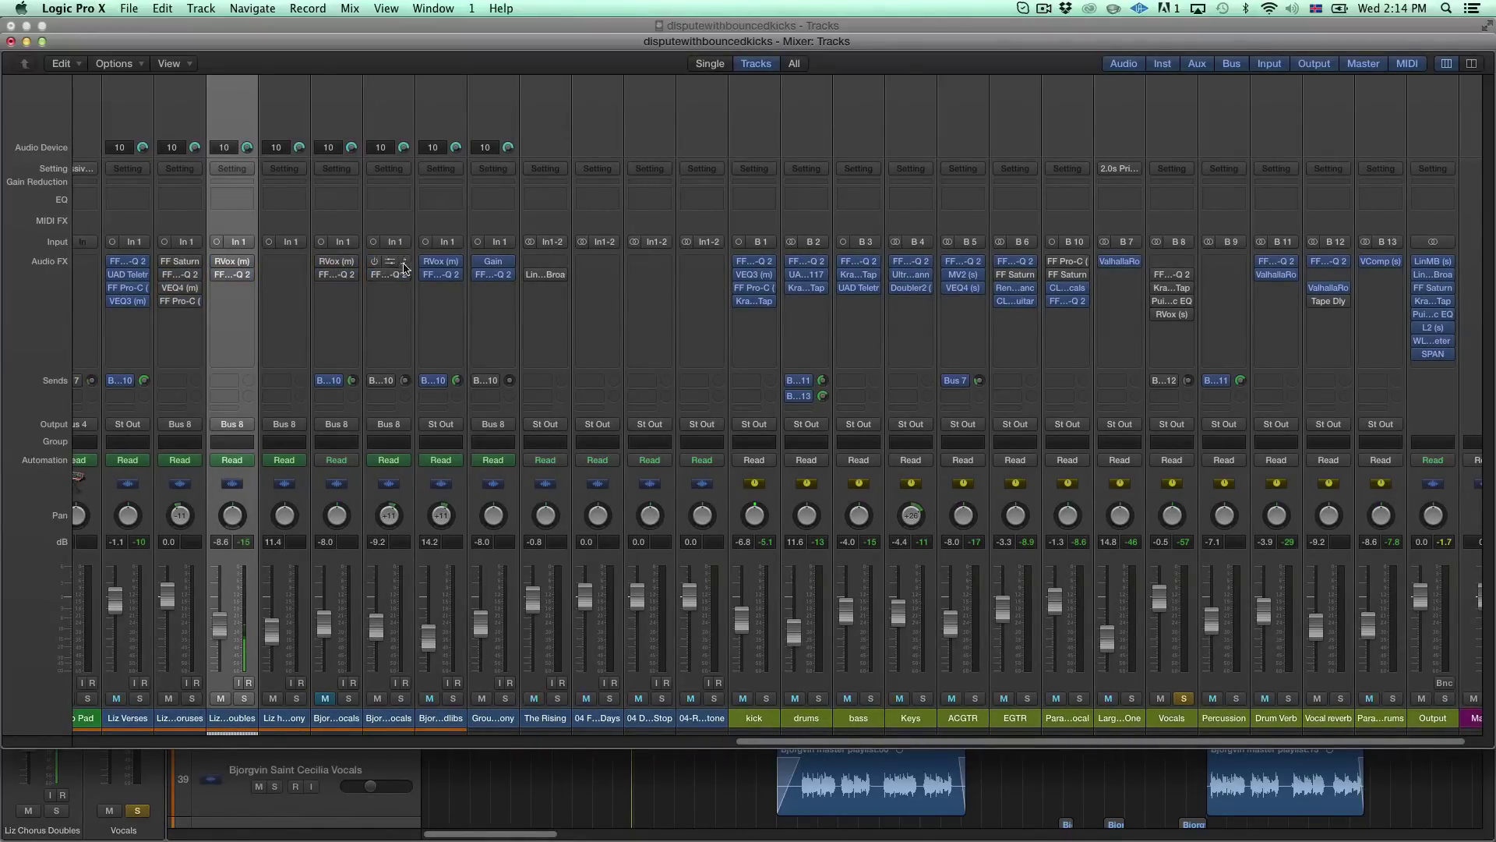
# Play the soloed vocals dry, then re-enable the inserts on the main chorus vocal and the chorus doubles.
pyautogui.moveTo(1119, 467)
pyautogui.press('space')
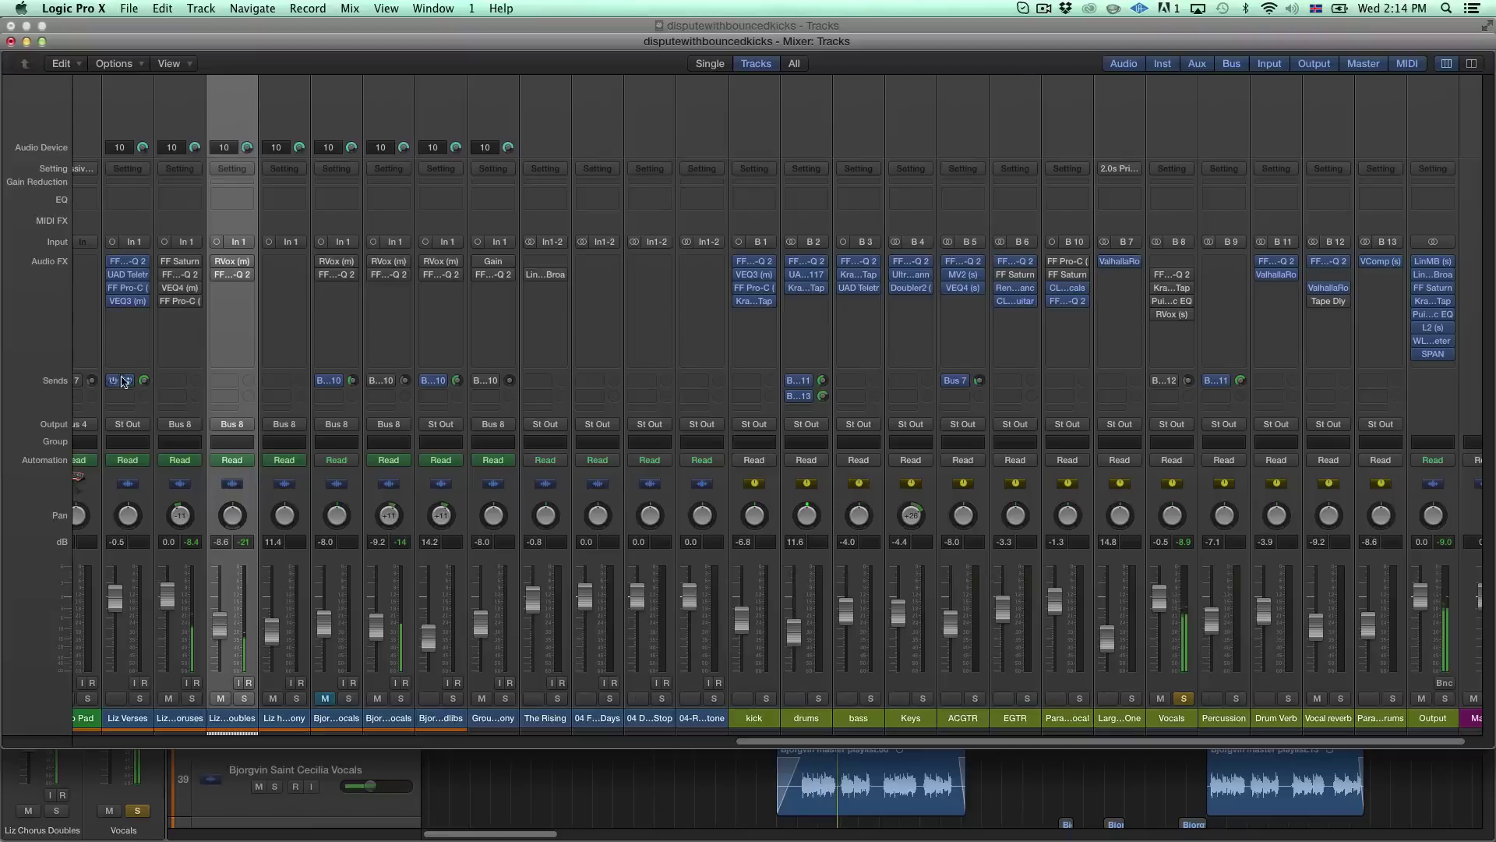
pyautogui.click(869, 312)
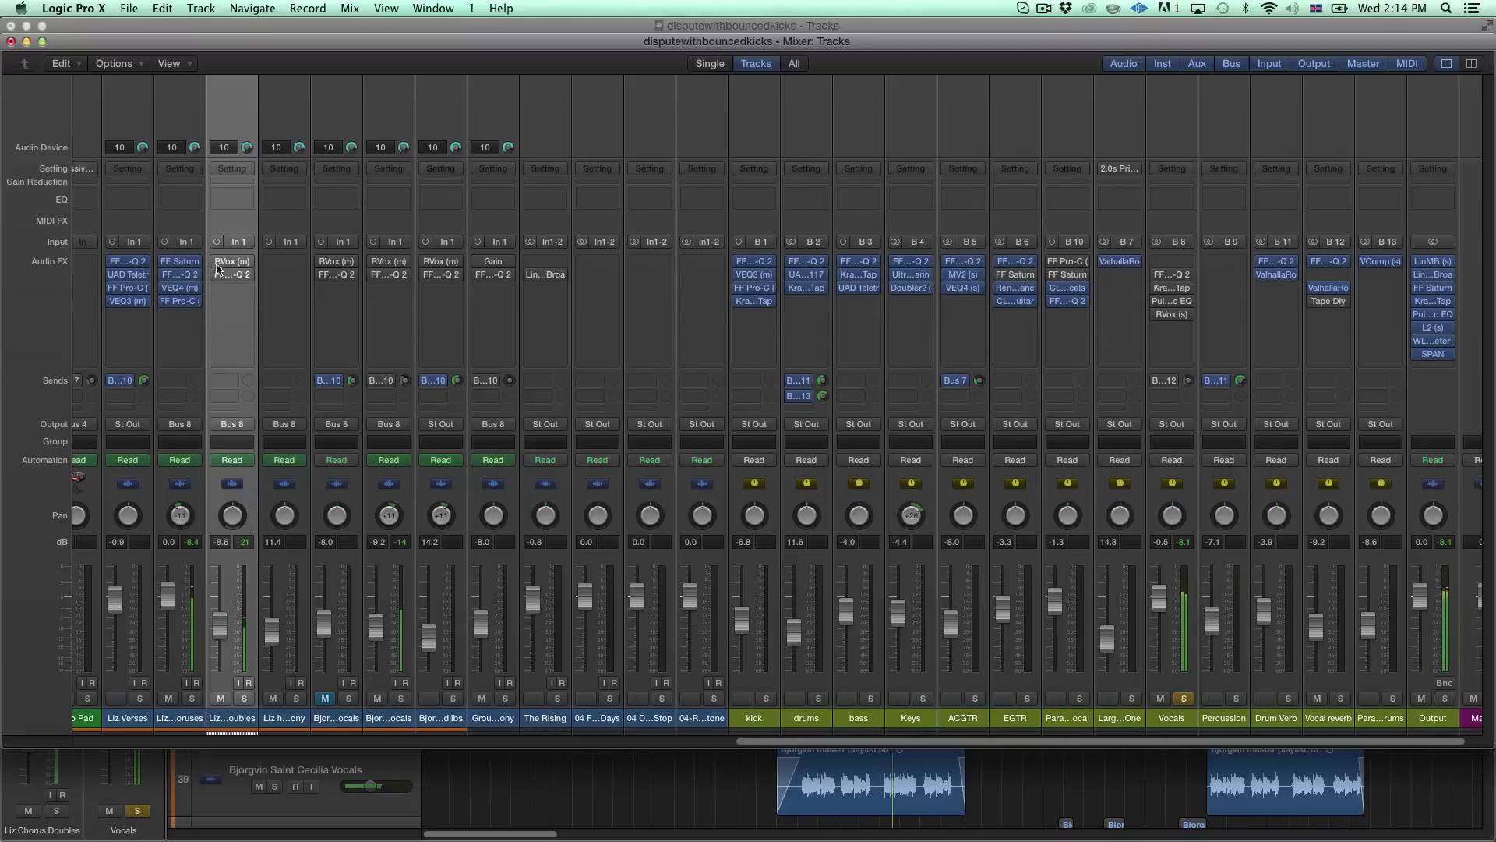
pyautogui.click(217, 262)
pyautogui.click(217, 274)
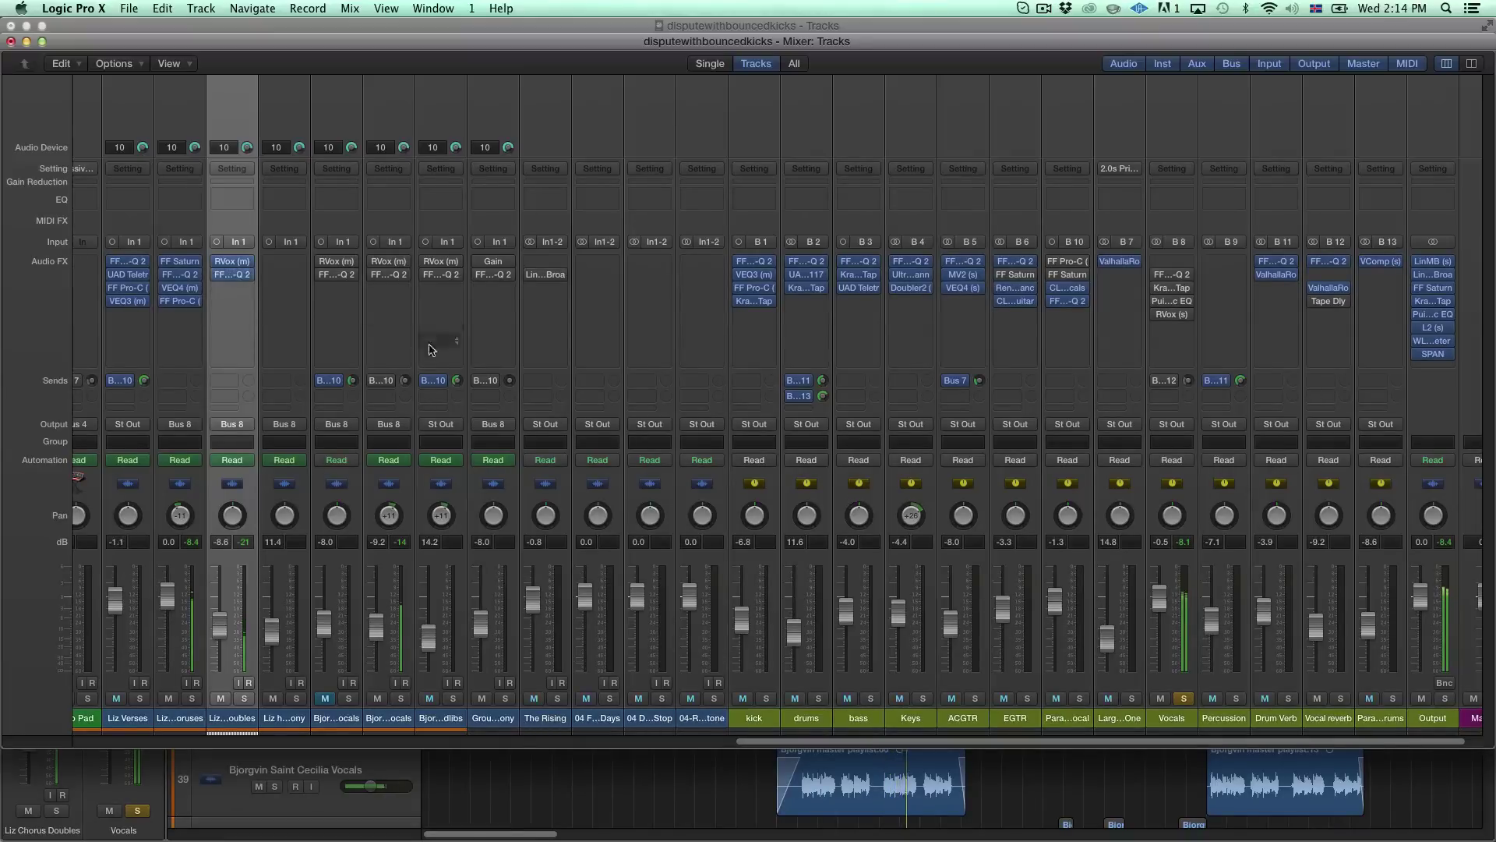
# Re-enable RVox and FF Pro-Q 2 on the old vocals, Saint Cecilia vocals and adlibs tracks during playback.
pyautogui.click(322, 274)
pyautogui.click(322, 261)
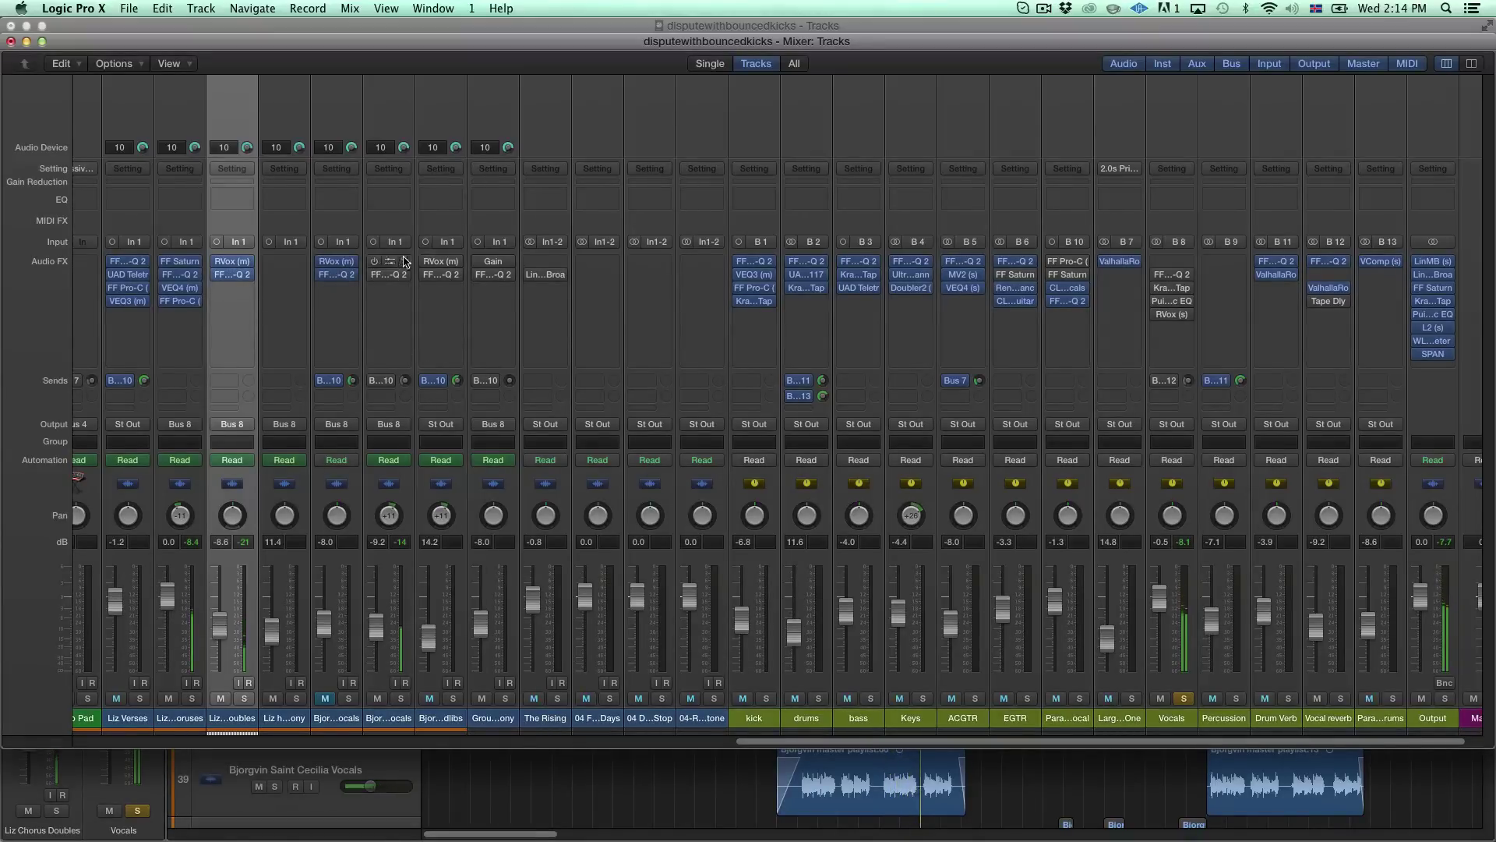
pyautogui.click(374, 262)
pyautogui.click(374, 274)
pyautogui.click(426, 262)
pyautogui.click(426, 274)
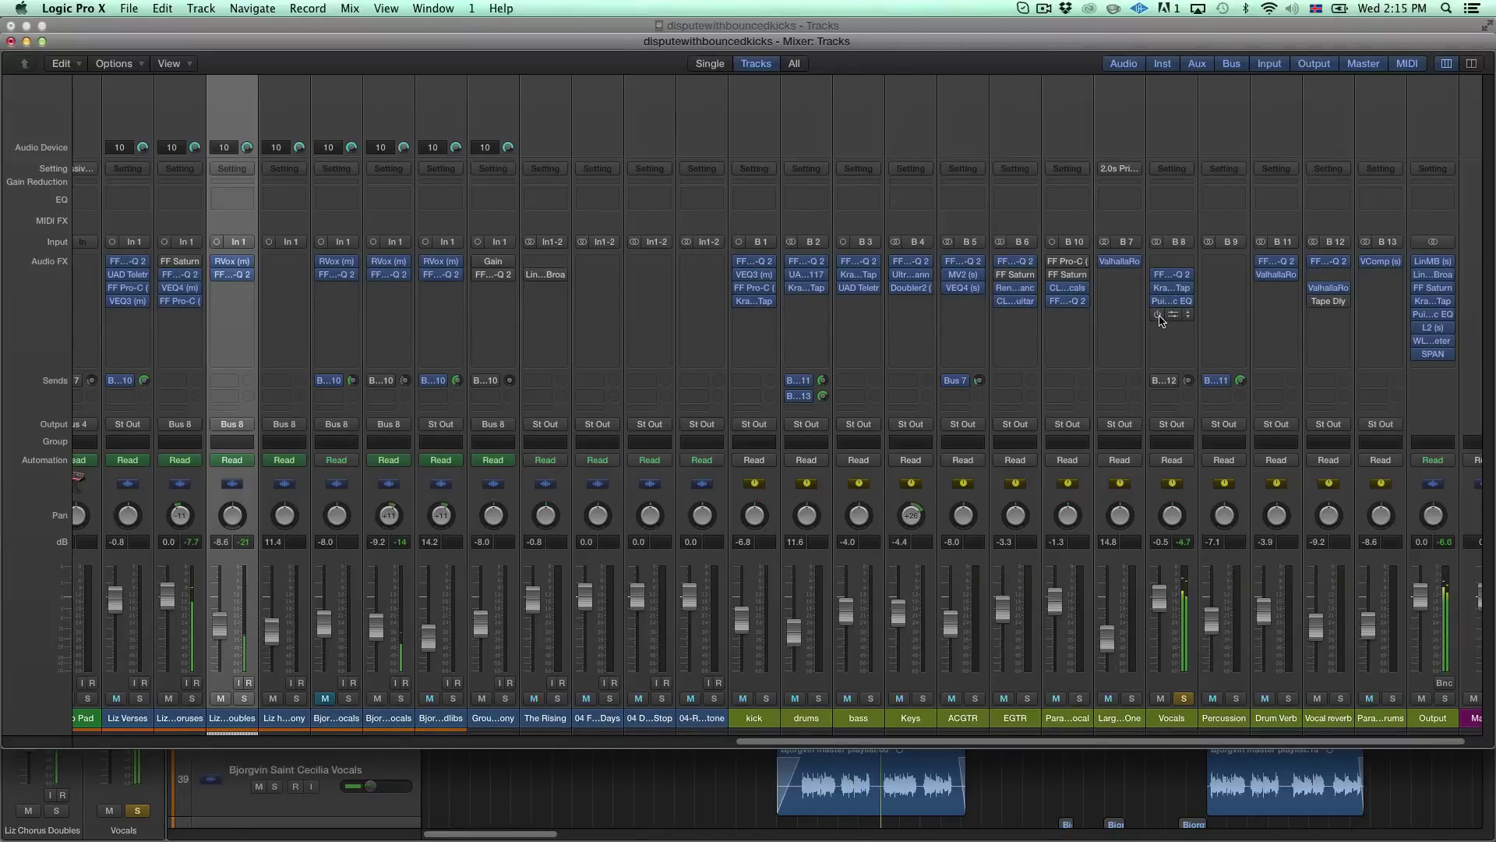
# Re-enable the Vocals bus inserts and its Bus 12 send during playback, then clear the bus solo to hear the full mix.
pyautogui.click(1158, 382)
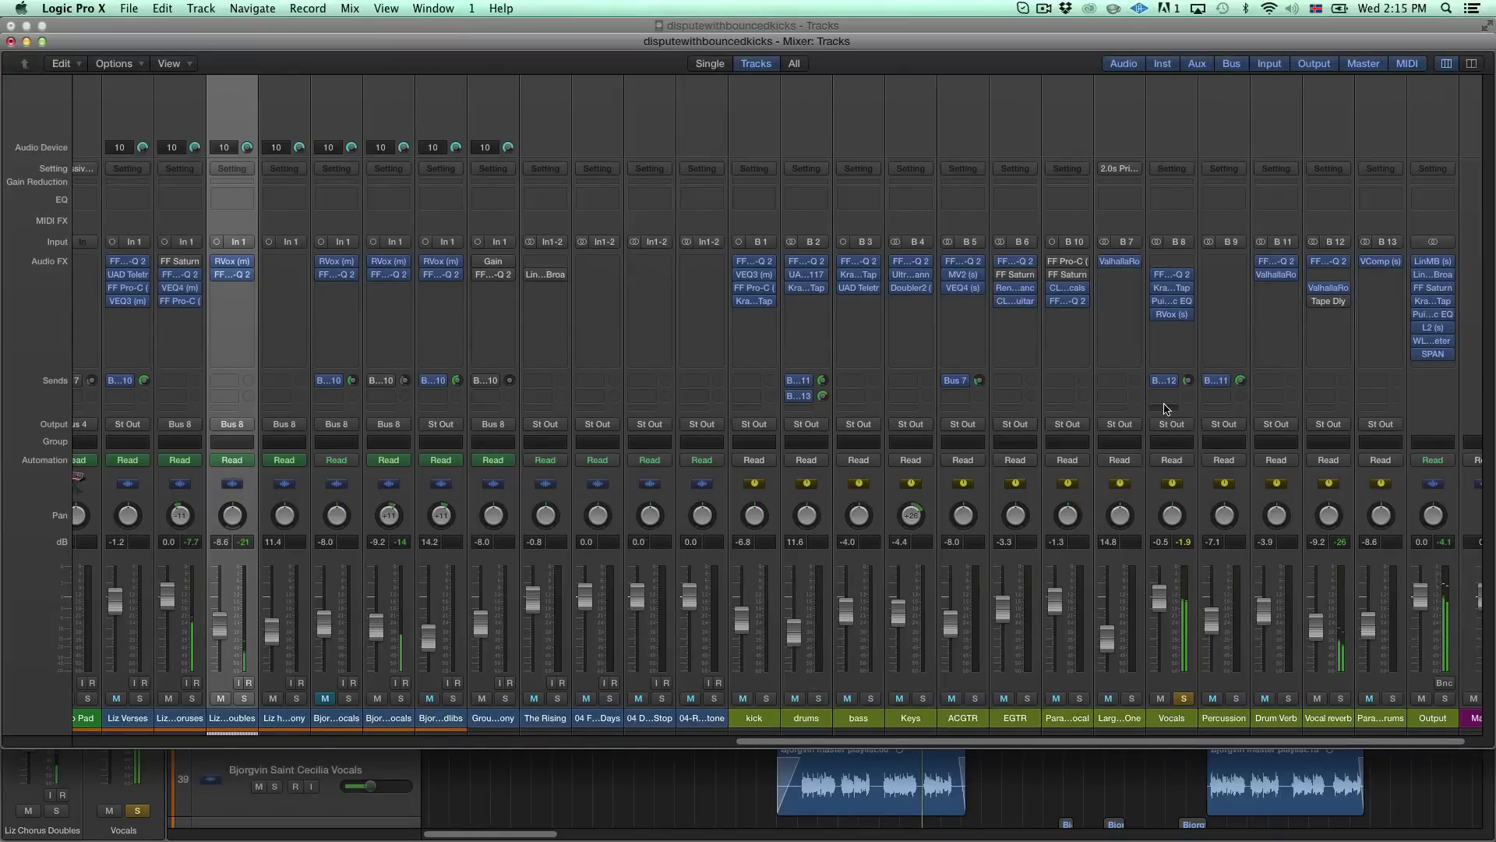
pyautogui.click(1183, 698)
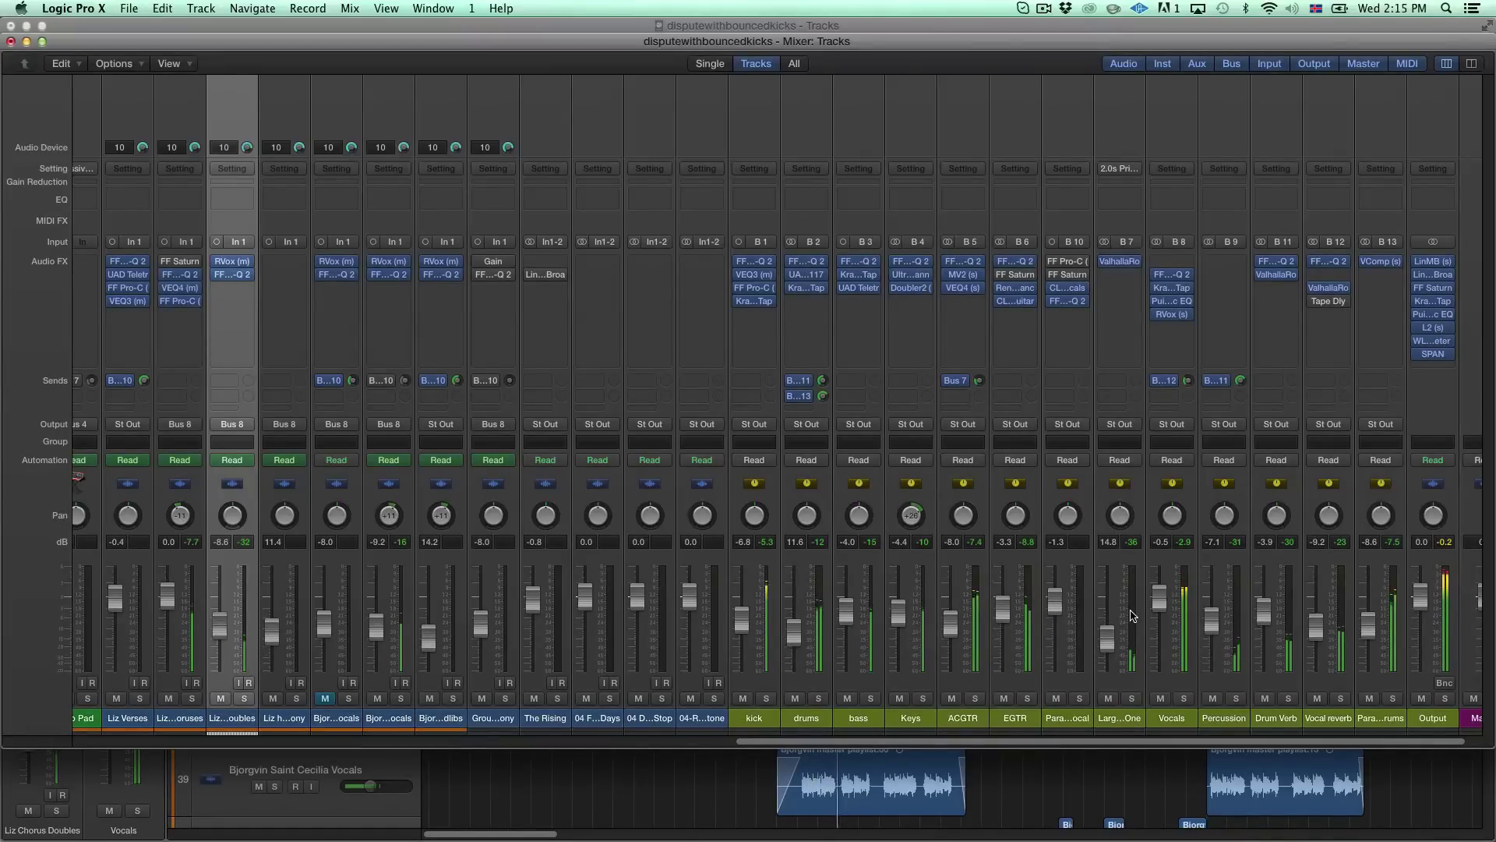
# Bypass FF Pro-Q 2, Kramer Tape, PuigTec EQ, RVox and the Bus 12 send on the Vocals bus while the full mix plays.
pyautogui.click(1156, 274)
pyautogui.click(1157, 287)
pyautogui.click(1156, 301)
pyautogui.click(1157, 314)
pyautogui.click(1156, 380)
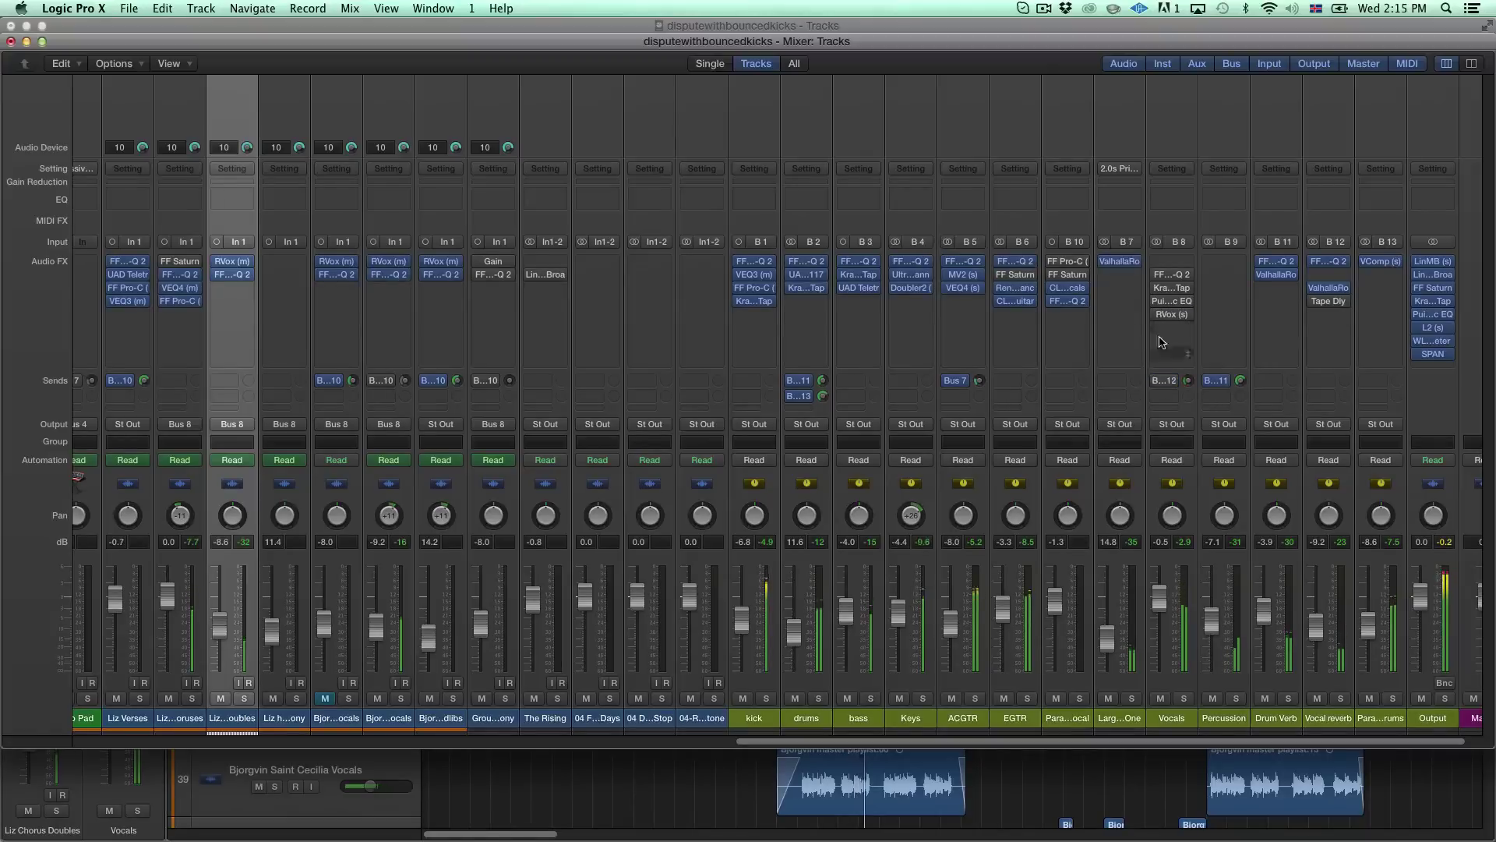
# Re-enable all four inserts and the Bus 12 send on the Vocals bus during full-mix playback.
pyautogui.click(1156, 274)
pyautogui.click(1157, 287)
pyautogui.click(1156, 300)
pyautogui.click(1158, 314)
pyautogui.click(1157, 380)
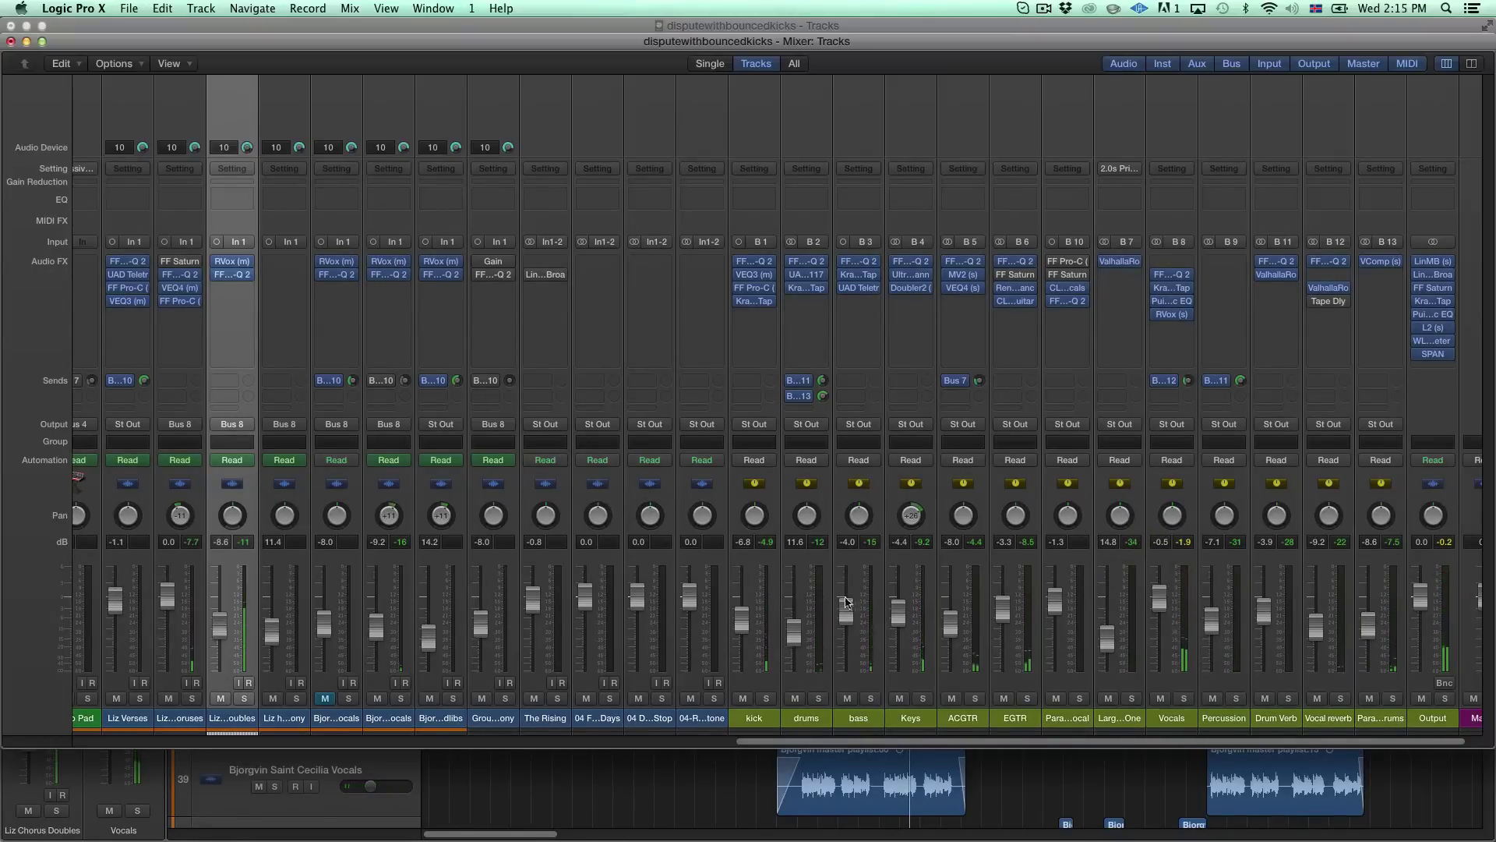
# View the Kramer Tape settings on the Vocals bus, then close the plug-in.
pyautogui.click(1171, 288)
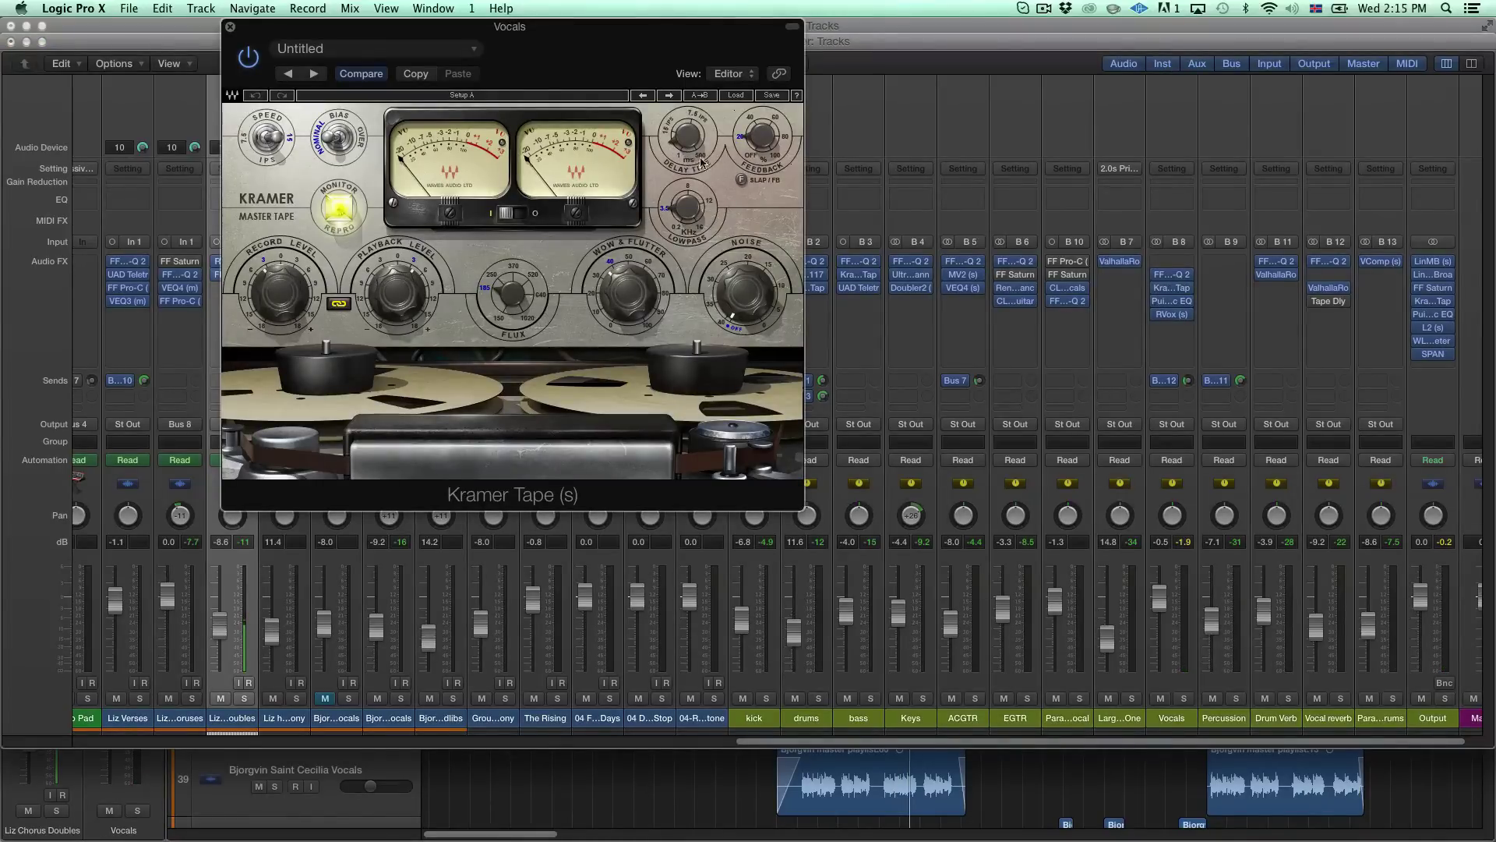
pyautogui.click(229, 26)
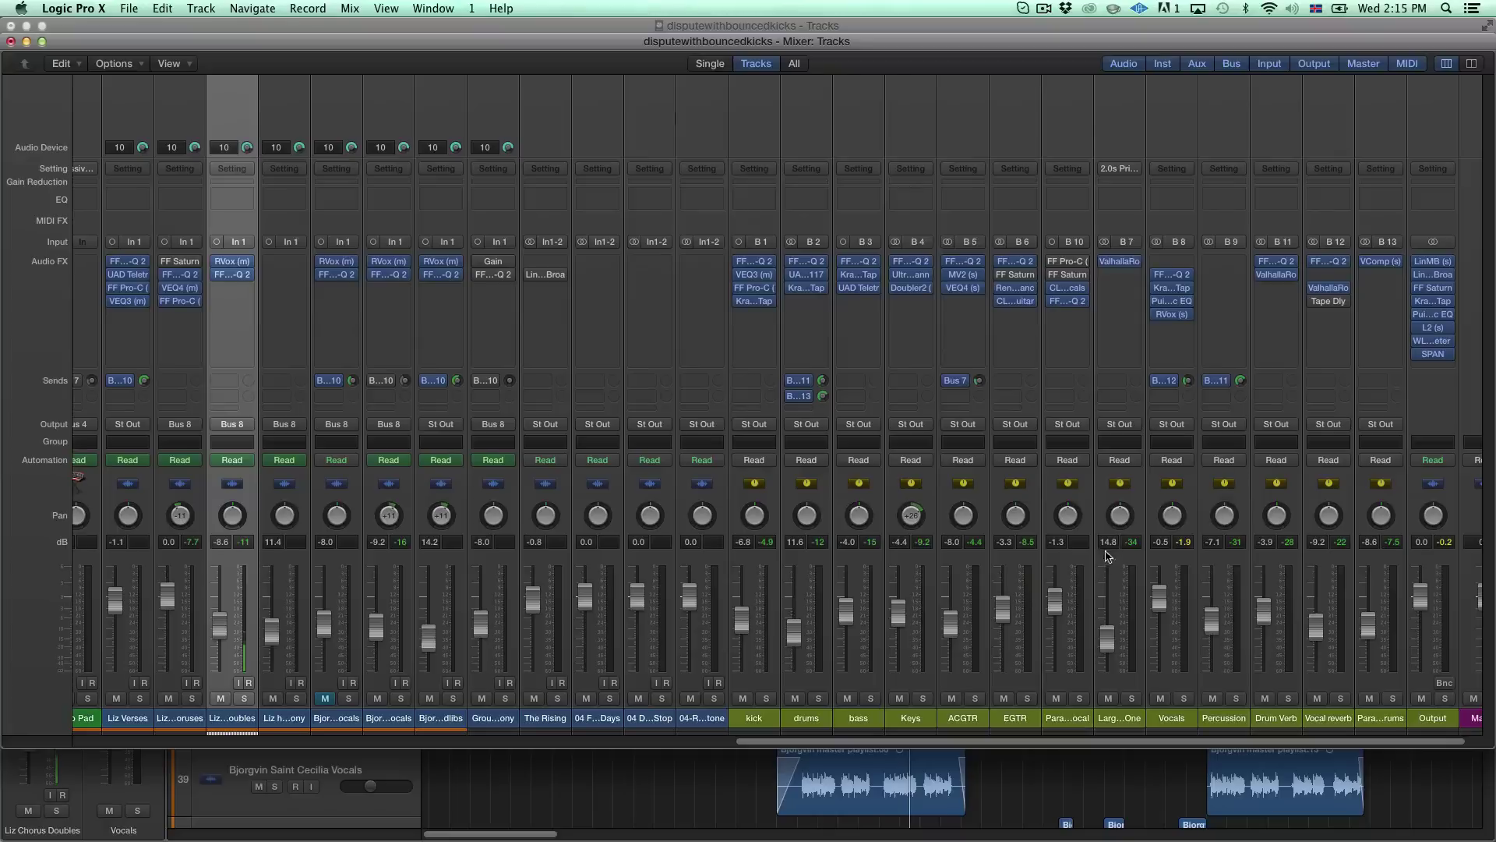
pyautogui.hscroll(2, 1138, 607)
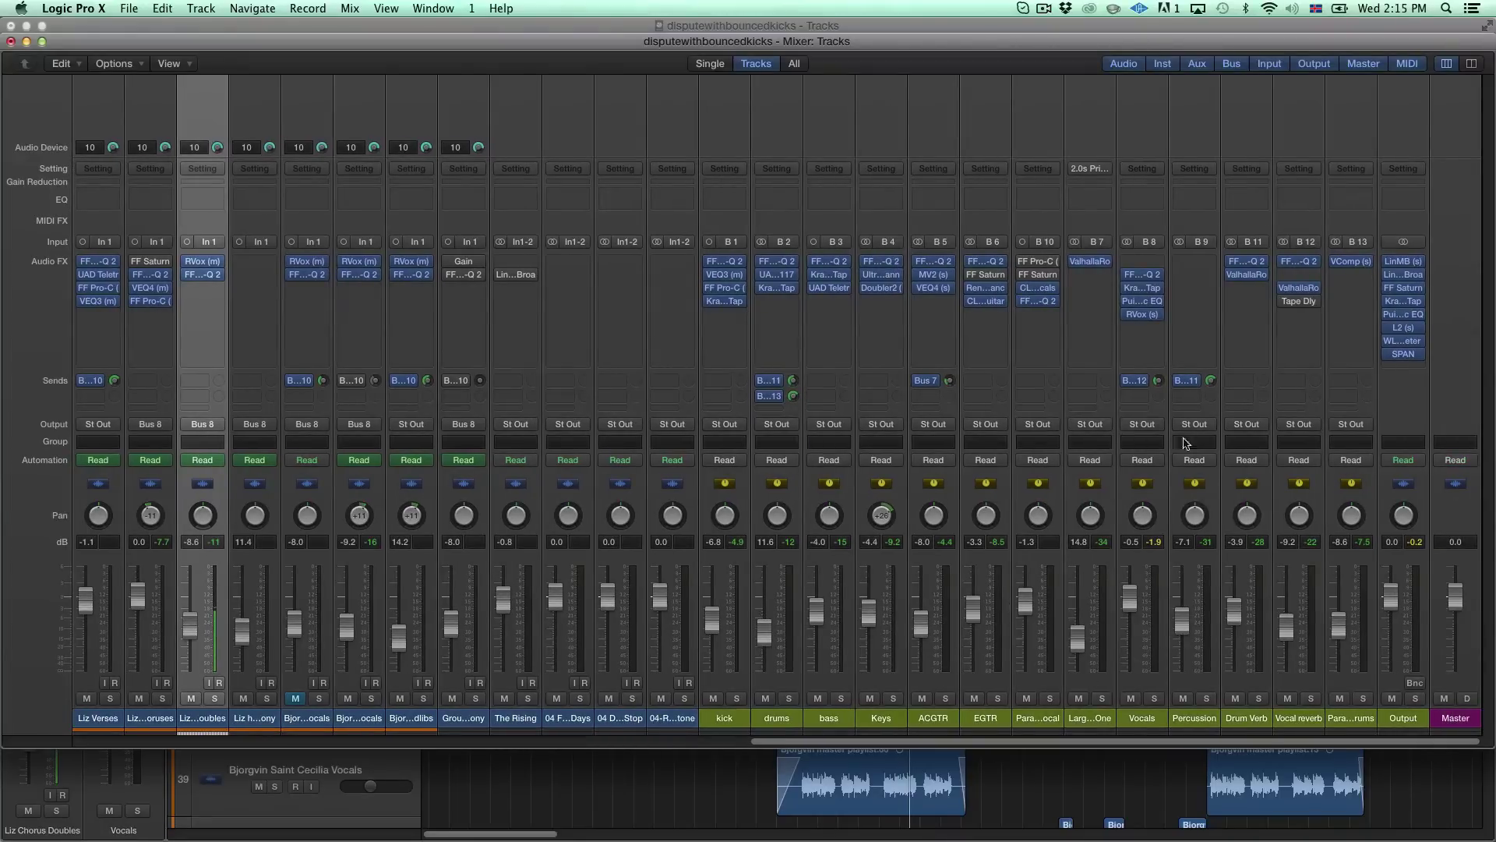
# Check the Percussion bus's Bus 11 send and view the ValhallaRoom reverb on the Drum Verb bus.
pyautogui.click(1197, 382)
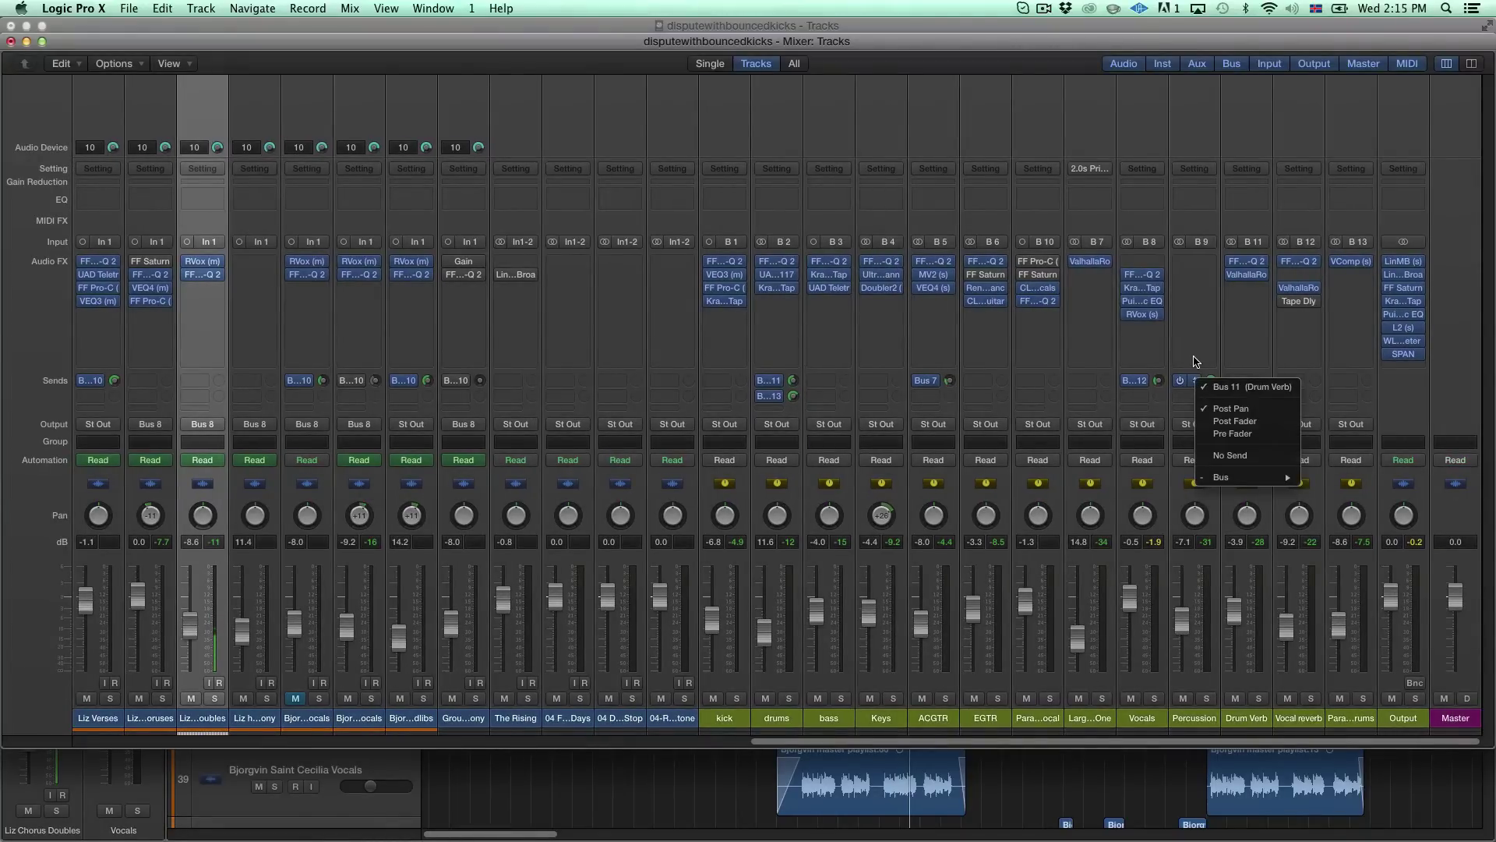
pyautogui.click(1212, 420)
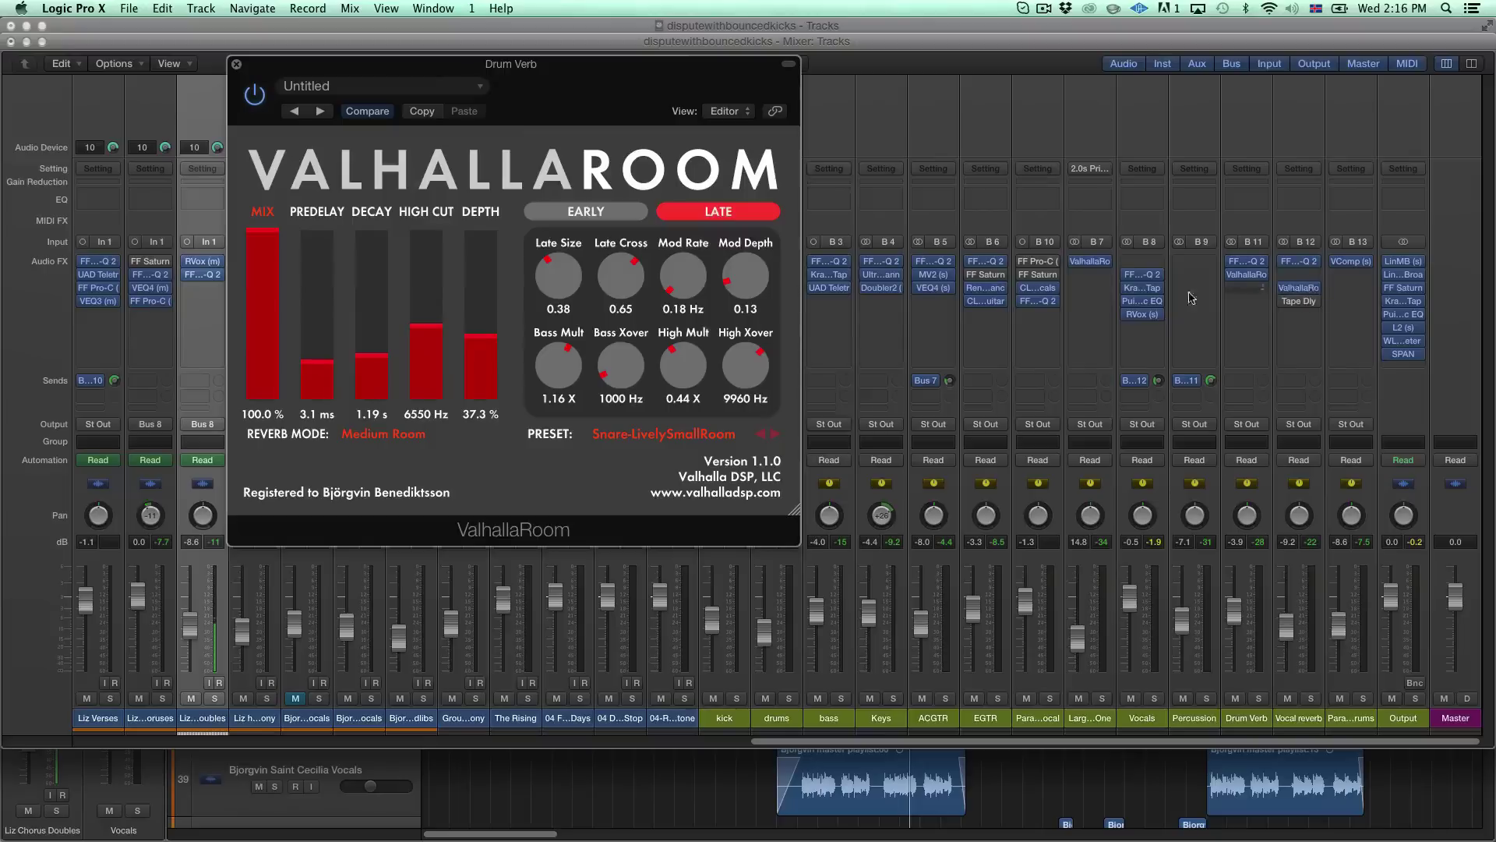
pyautogui.click(238, 65)
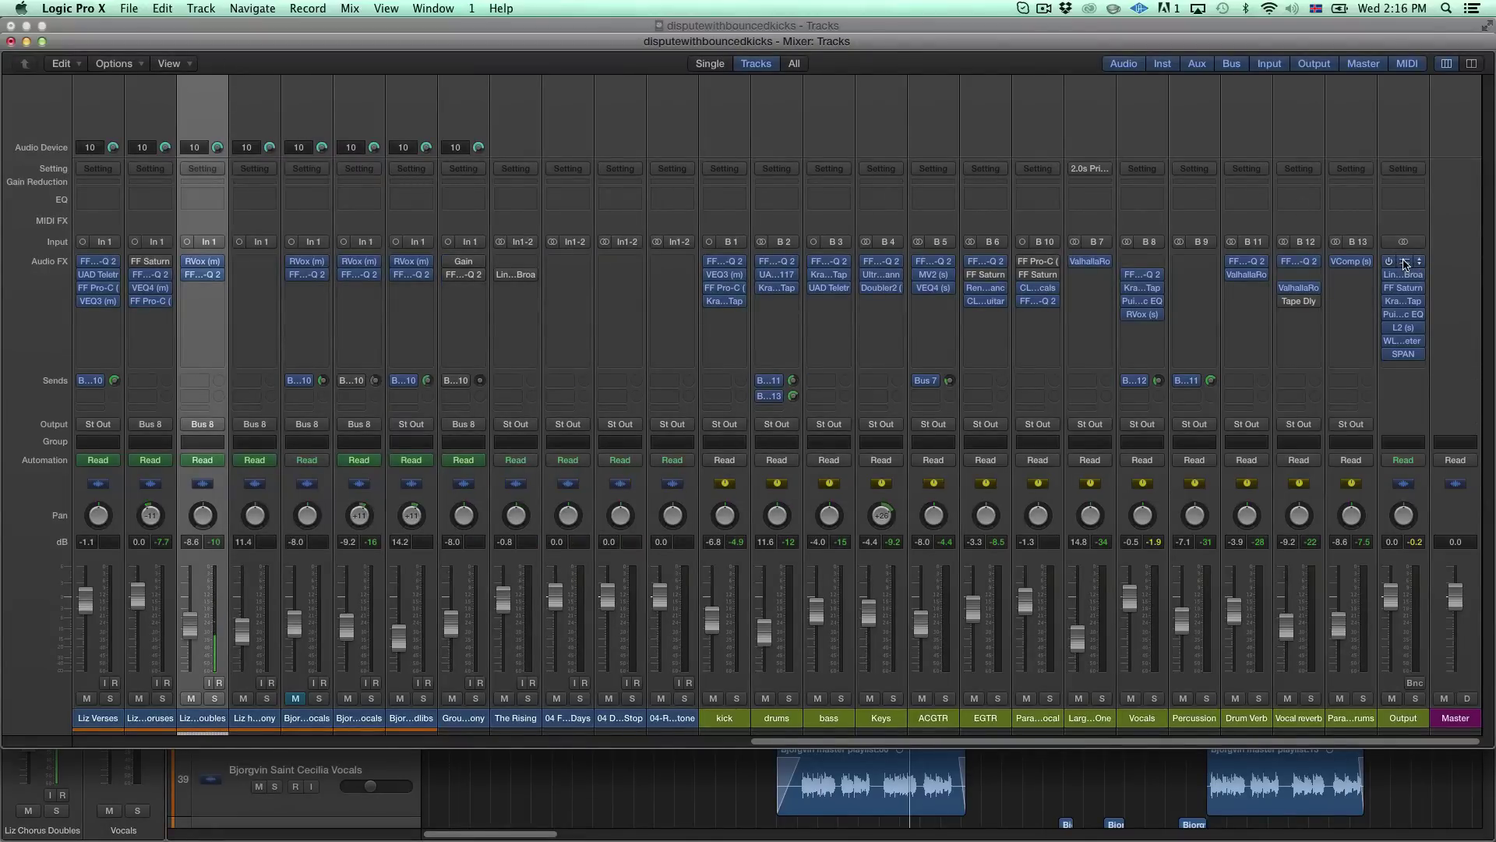
# Open the Output channel's LinMB, LinEQ Broadband and FF Saturn plug-ins and arrange their windows so all three can be seen.
pyautogui.click(1405, 264)
pyautogui.moveTo(550, 115); pyautogui.dragTo(268, 32)
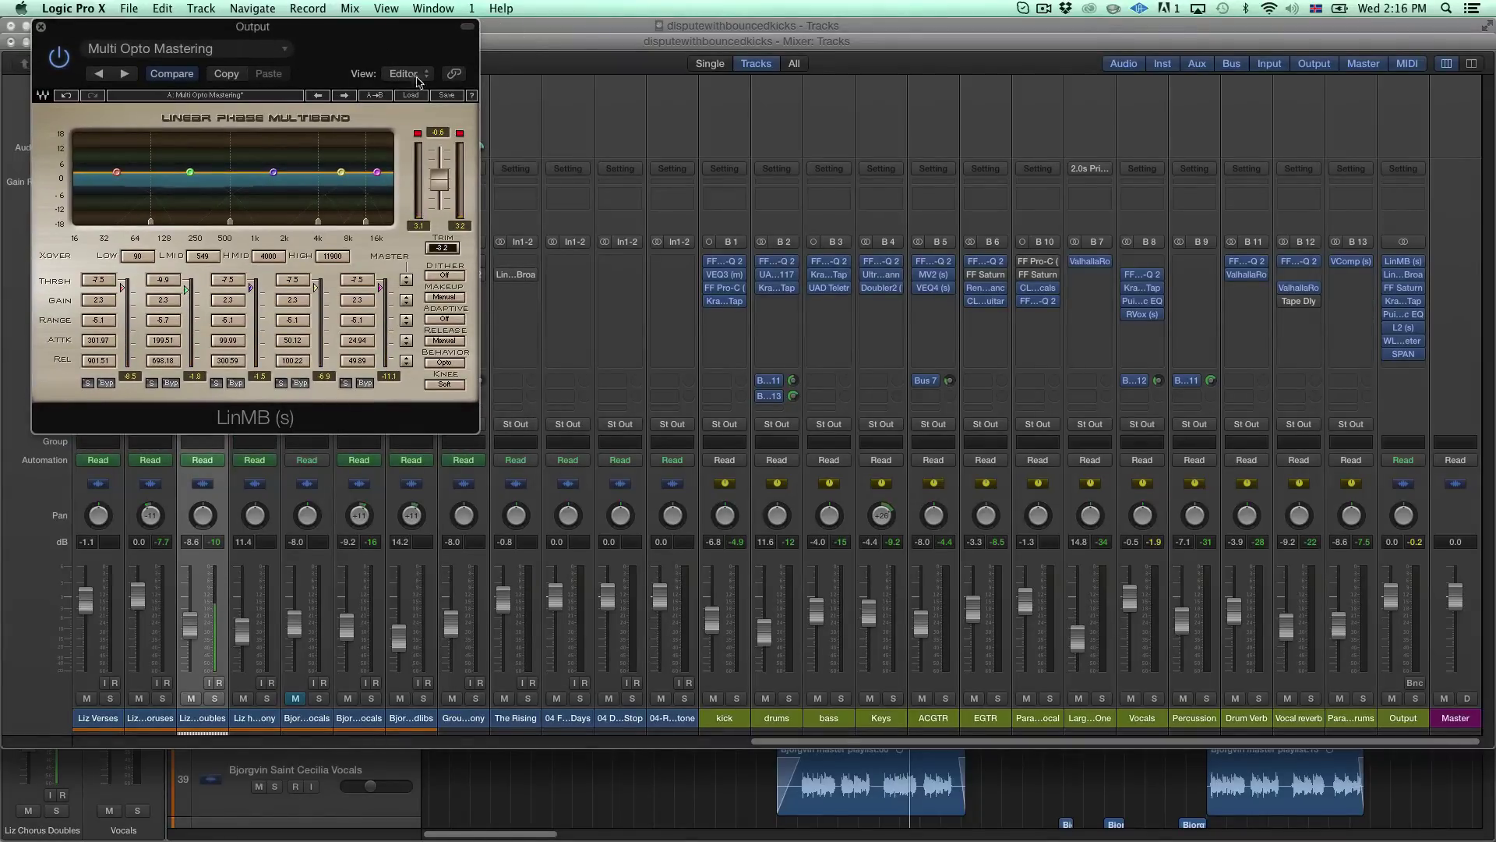
pyautogui.click(1405, 274)
pyautogui.moveTo(1417, 101); pyautogui.dragTo(738, 31)
pyautogui.moveTo(1403, 290)
pyautogui.click(1403, 288)
pyautogui.moveTo(1325, 116); pyautogui.dragTo(395, 439)
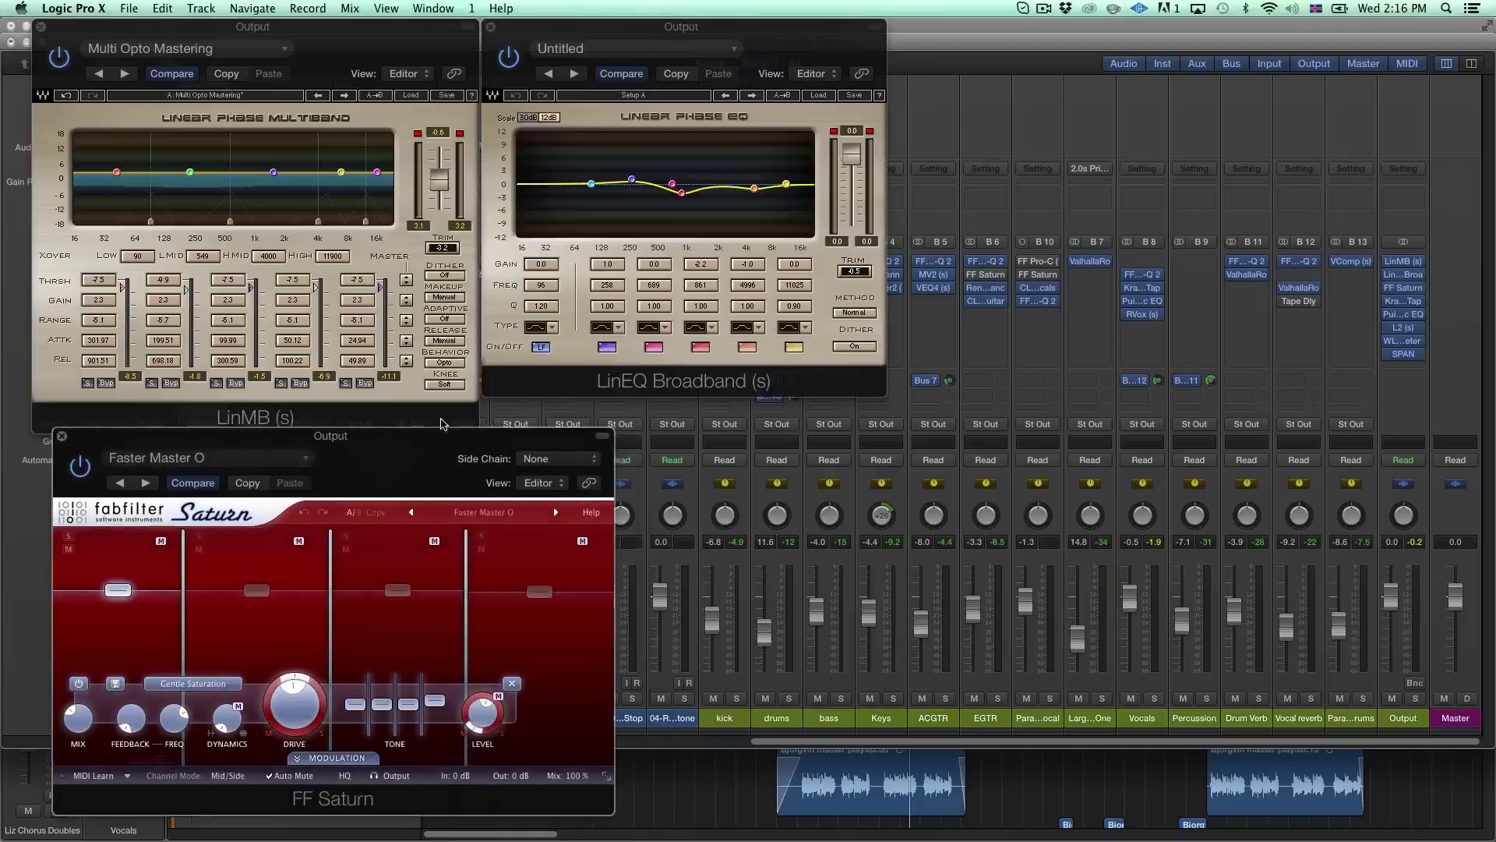
# Open the Output channel's Kramer Tape, L2 and PuigTec EQP1A plug-ins and arrange their windows alongside the others.
pyautogui.click(1402, 300)
pyautogui.moveTo(974, 234); pyautogui.dragTo(909, 331)
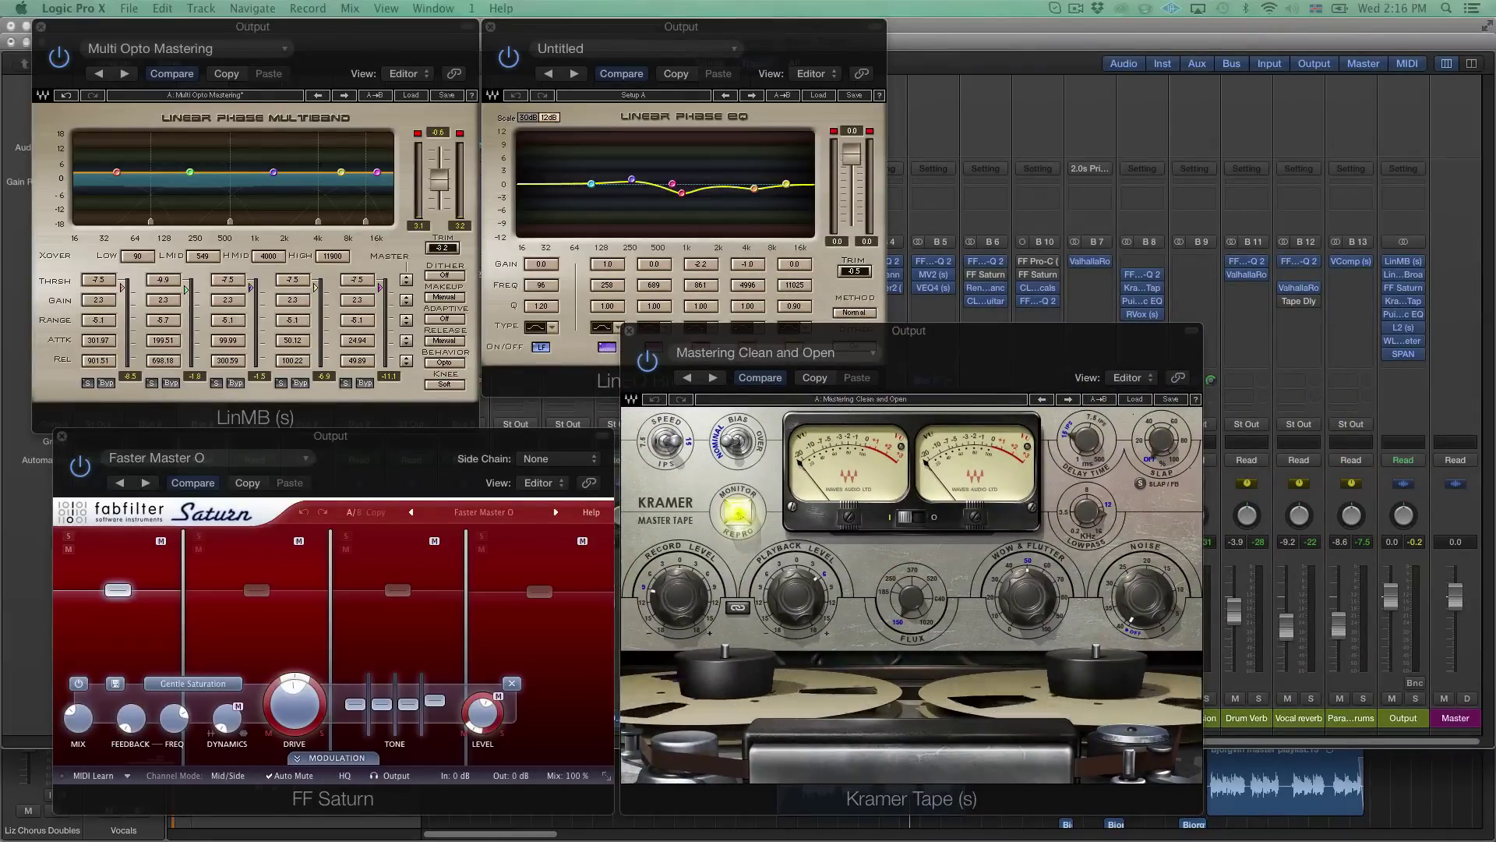
pyautogui.click(1402, 314)
pyautogui.moveTo(1434, 23); pyautogui.dragTo(1495, 341)
pyautogui.moveTo(1407, 330)
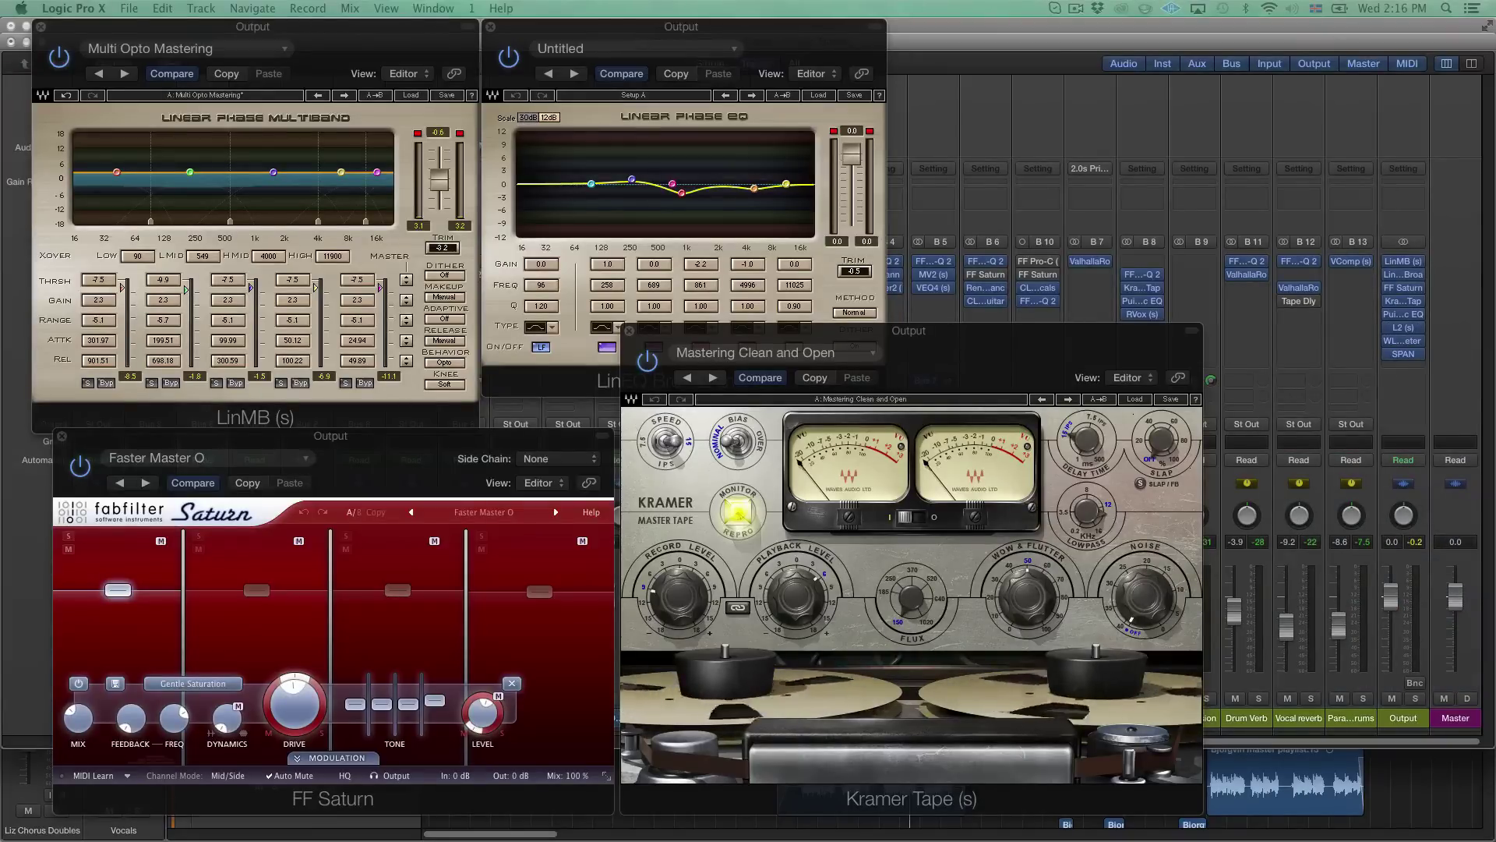
pyautogui.click(1407, 331)
pyautogui.moveTo(1348, 252); pyautogui.dragTo(1239, 496)
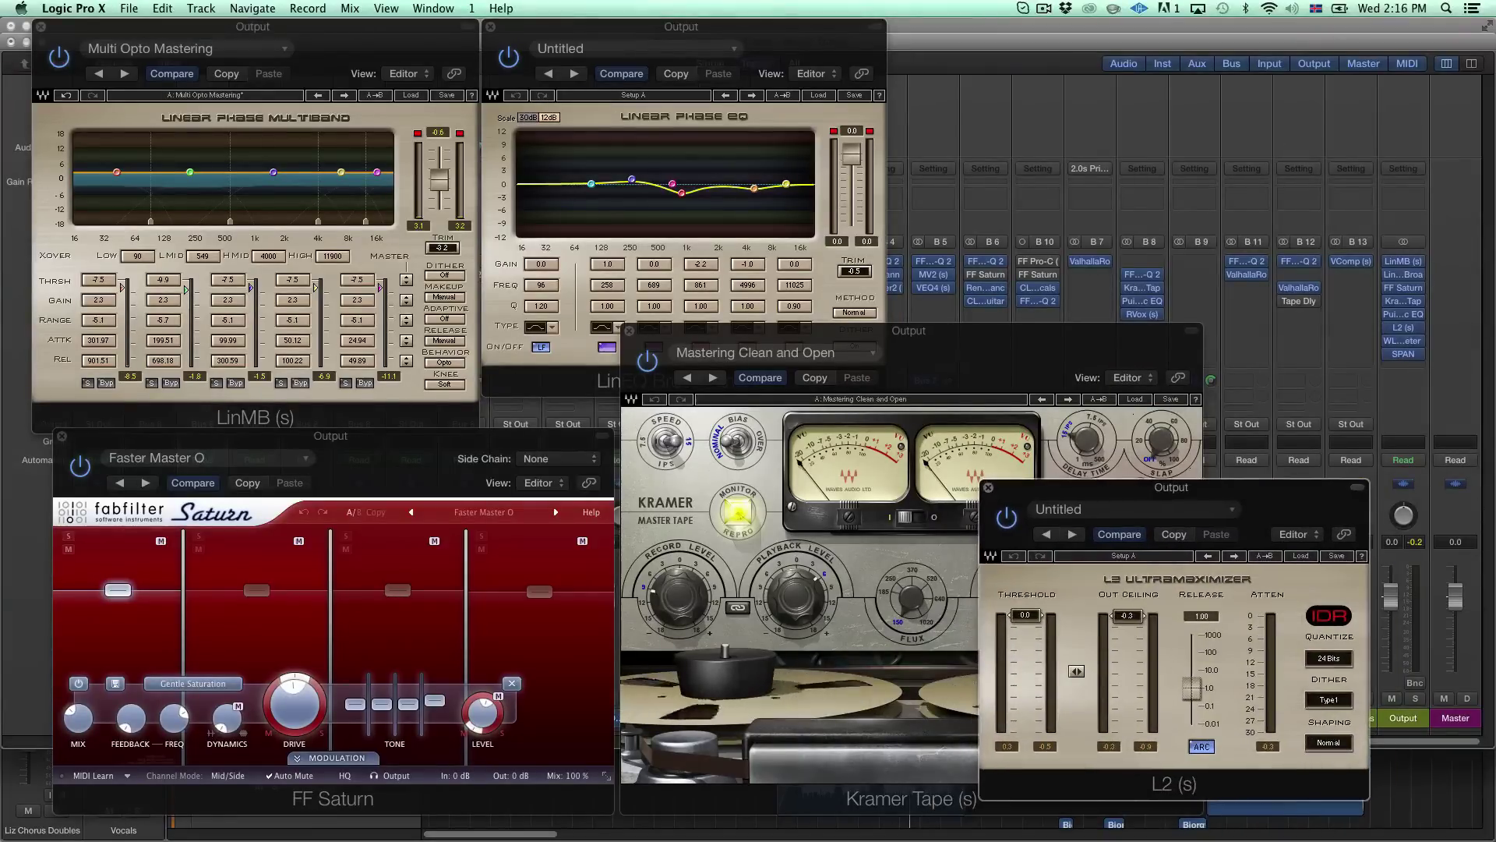
pyautogui.click(1403, 314)
pyautogui.moveTo(953, 48); pyautogui.dragTo(704, 48)
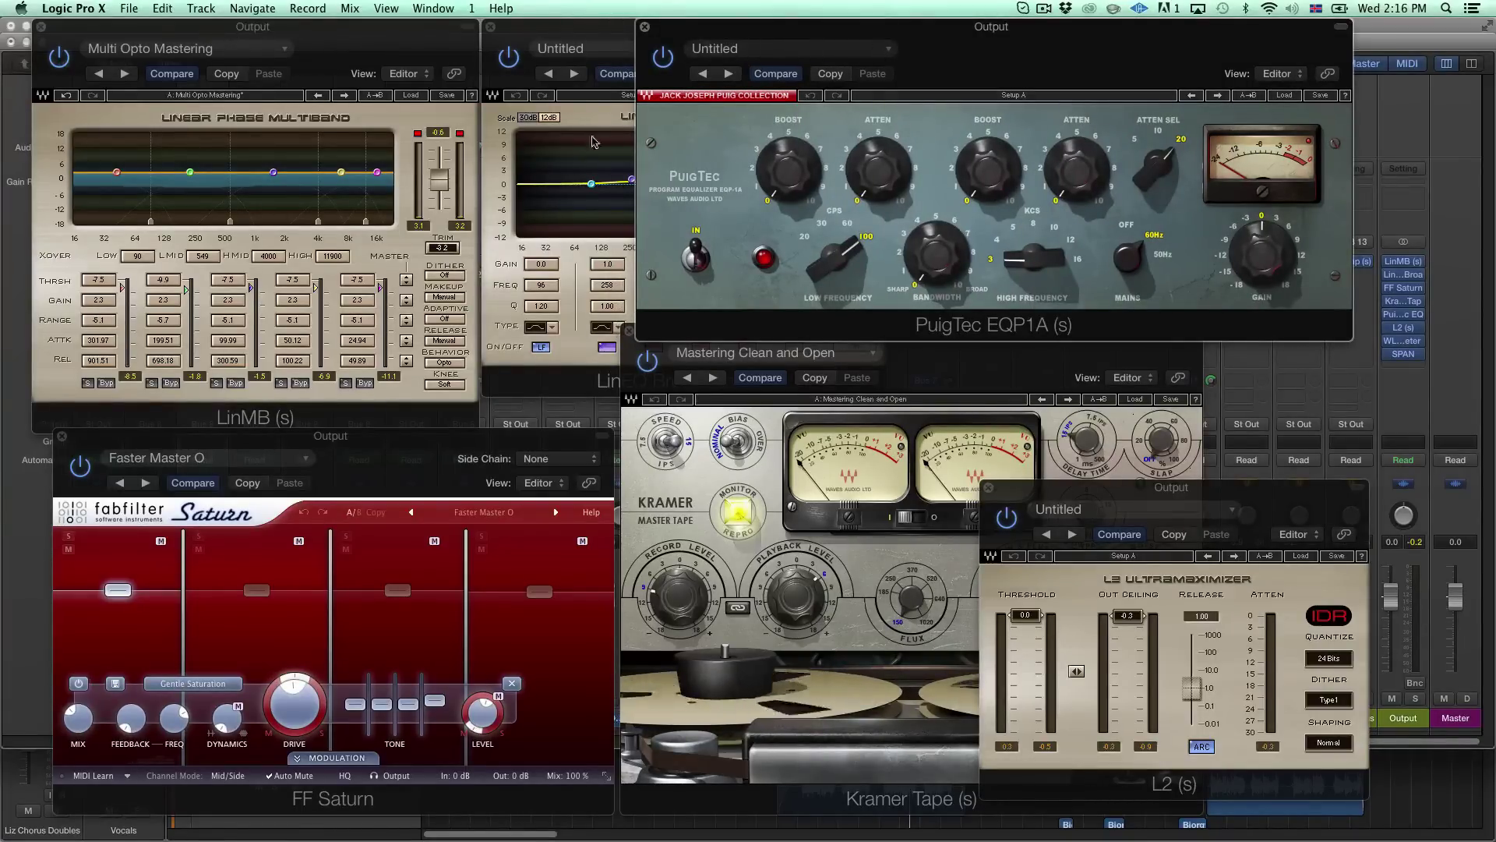
# Review the LinEQ Broadband, FF Saturn, Kramer Tape, PuigTec EQP1A and L2 settings on the Output channel one after another.
pyautogui.click(612, 31)
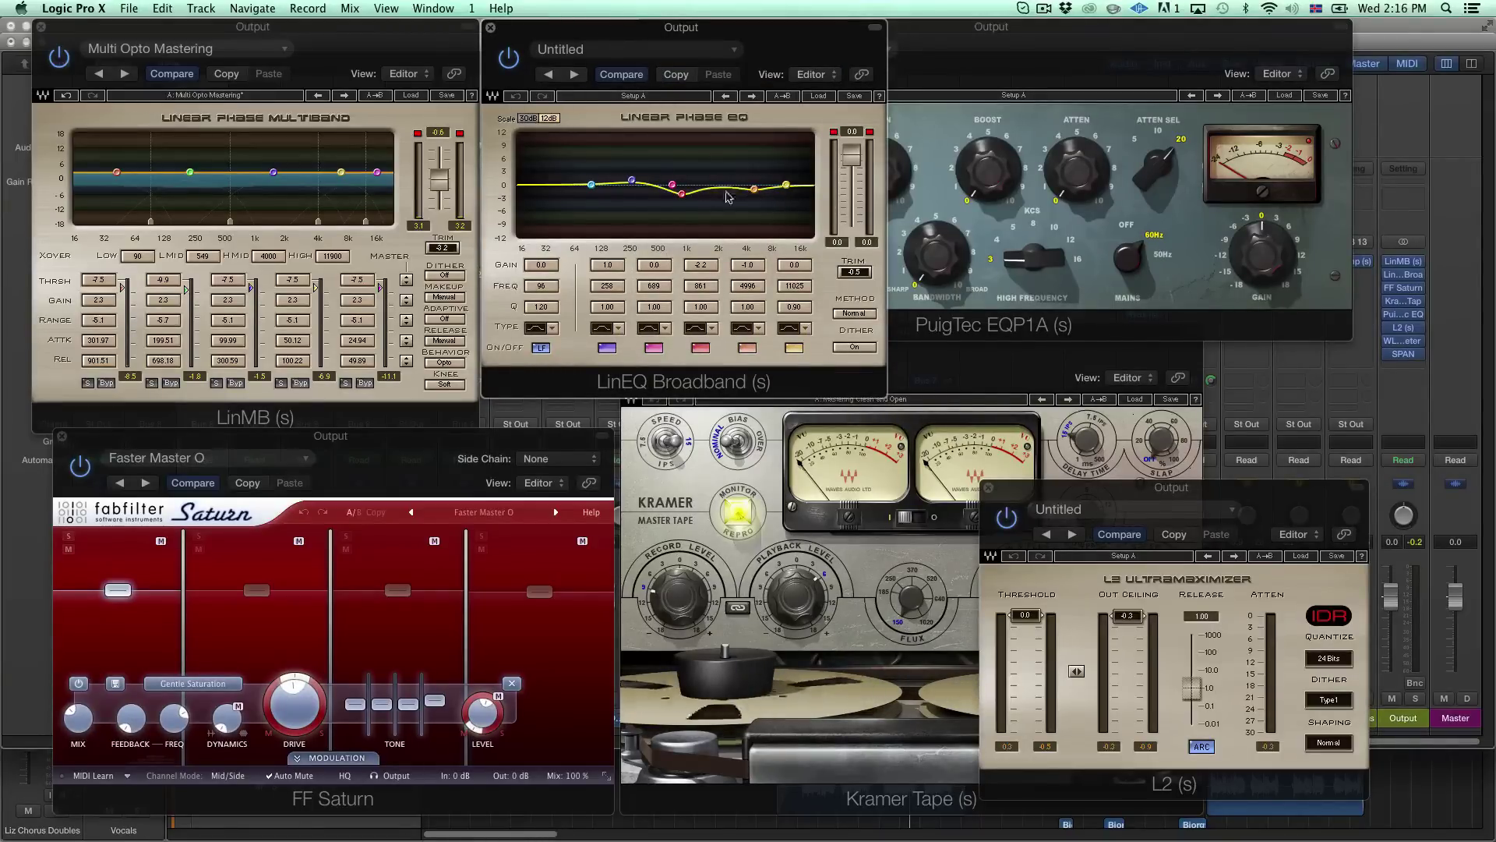
pyautogui.click(376, 438)
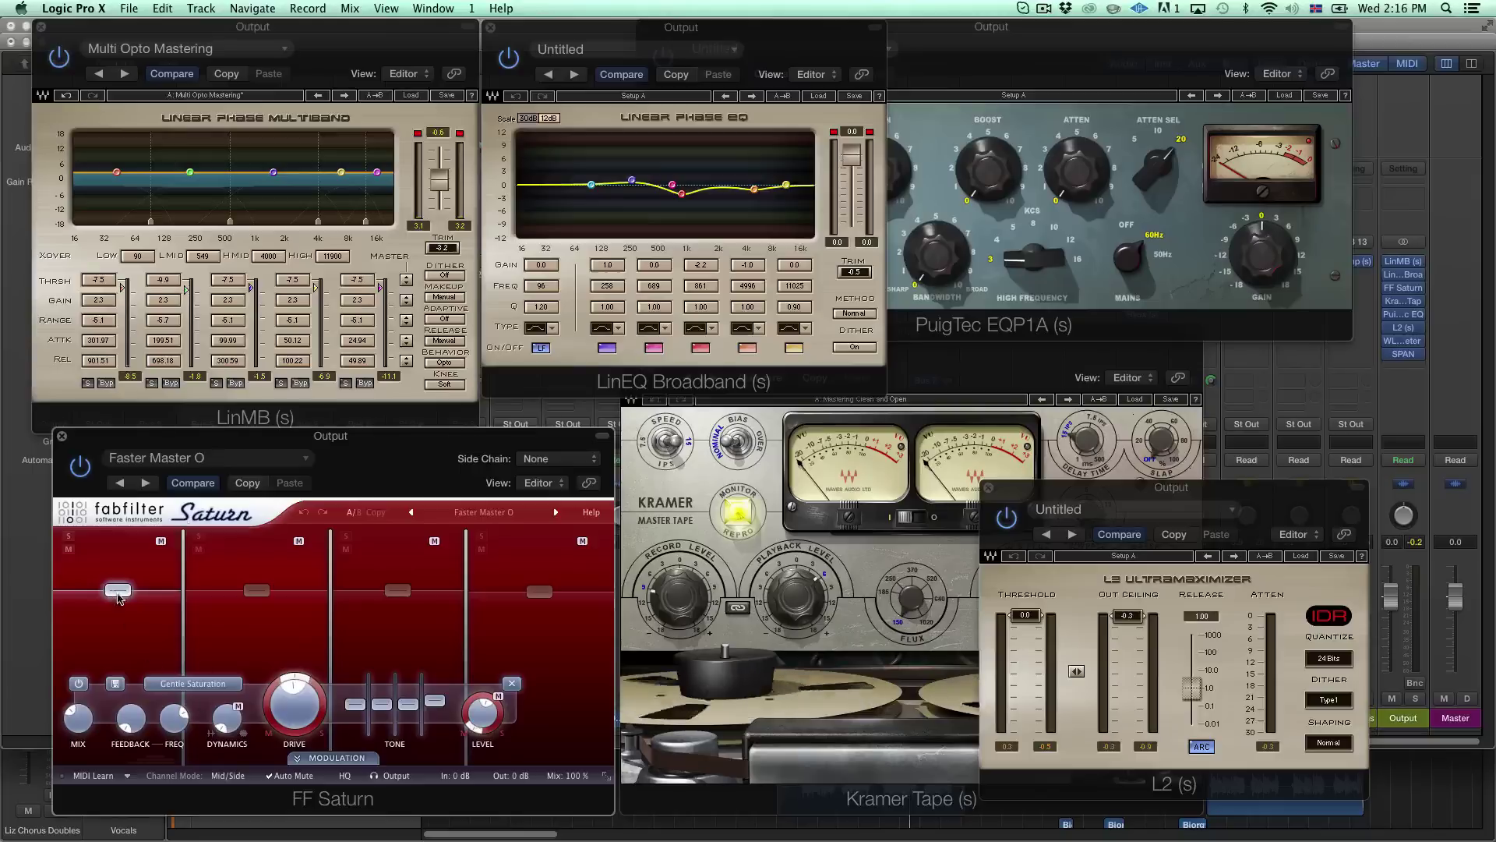
pyautogui.moveTo(438, 601)
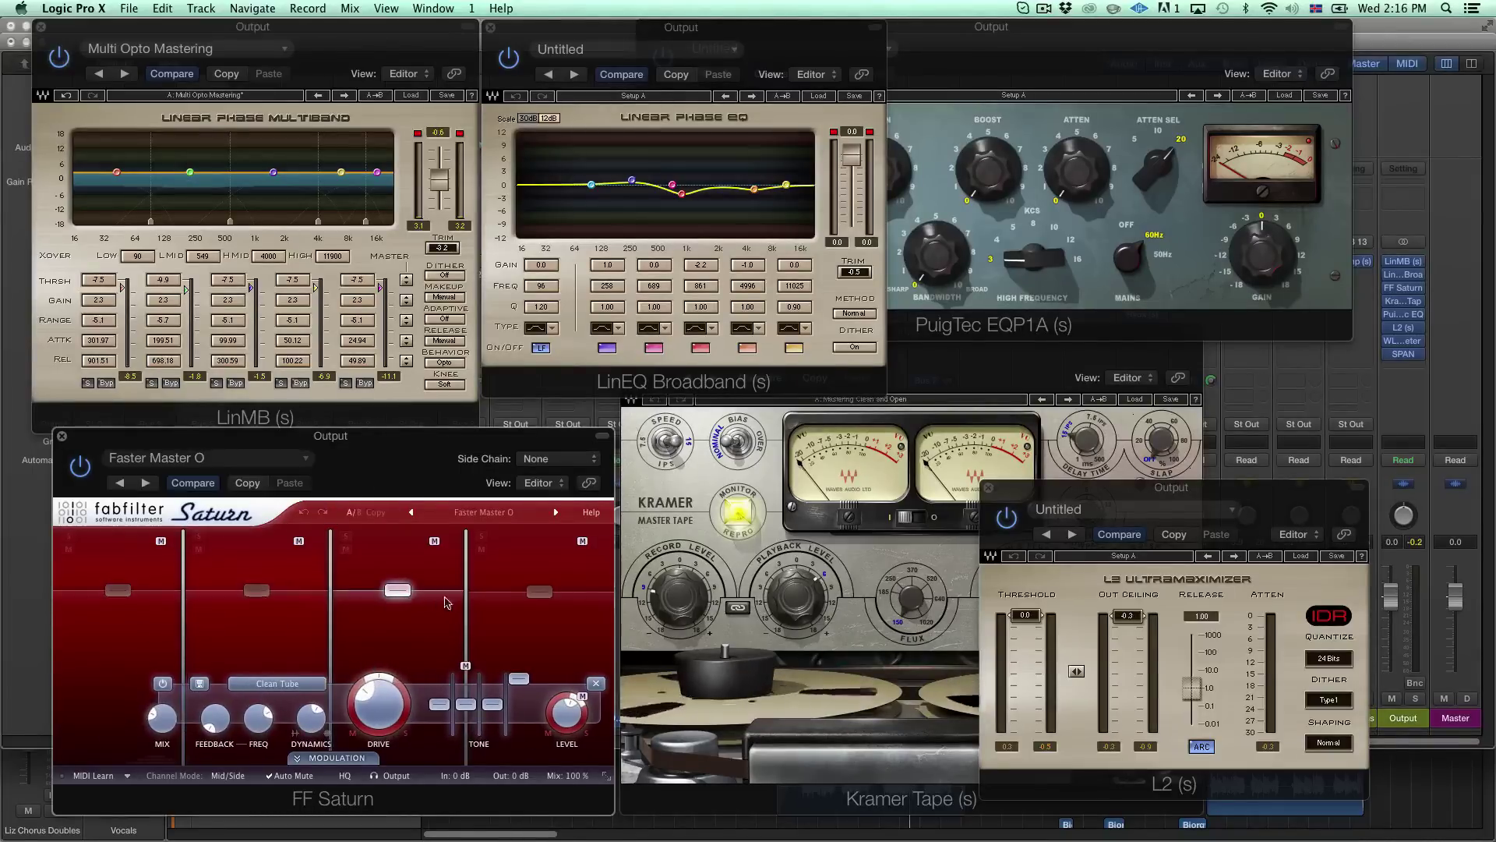
pyautogui.moveTo(206, 602)
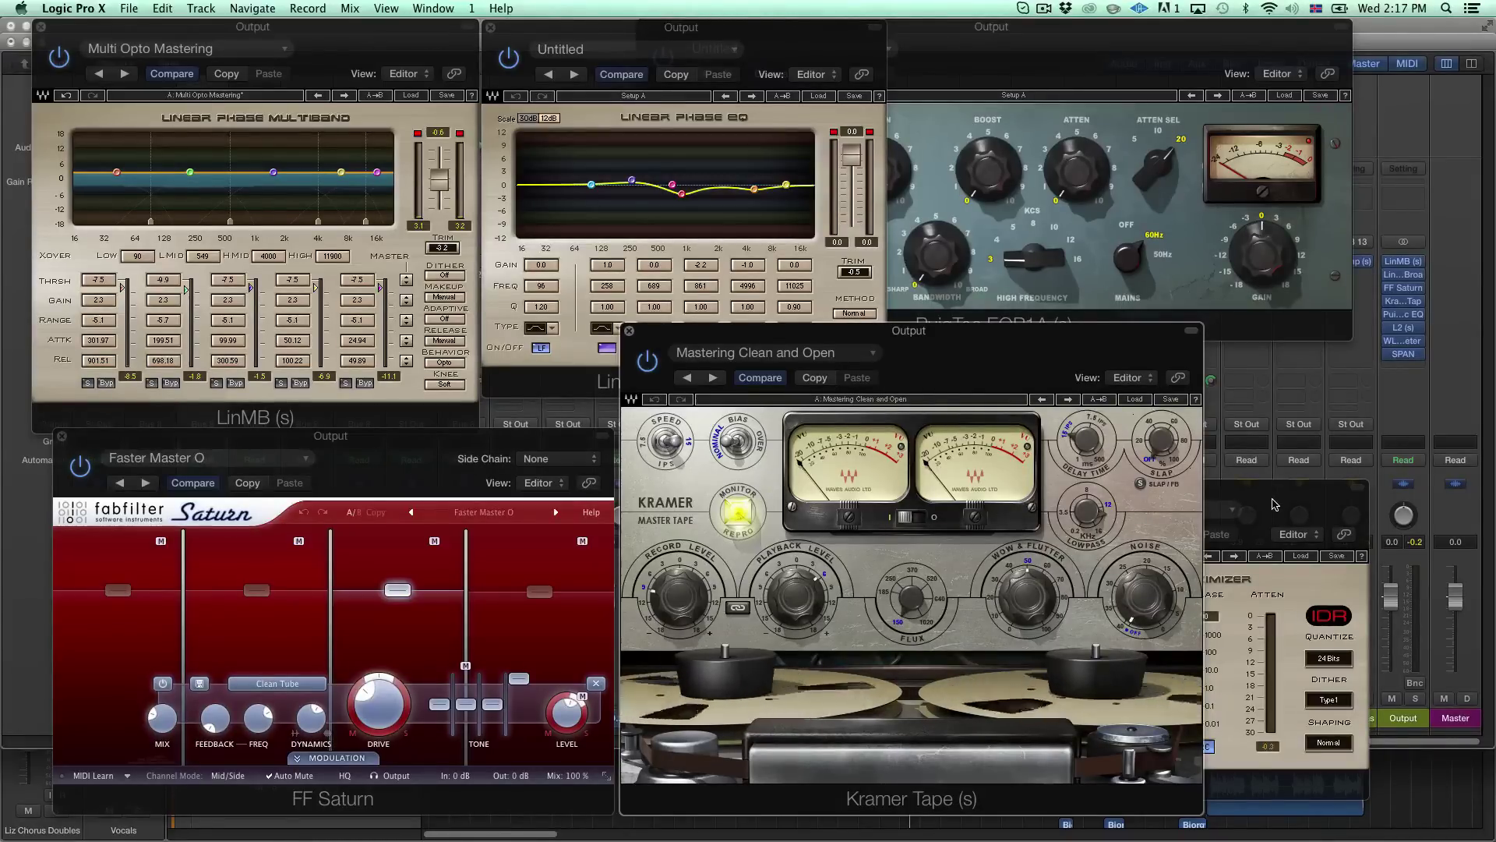
pyautogui.click(1175, 30)
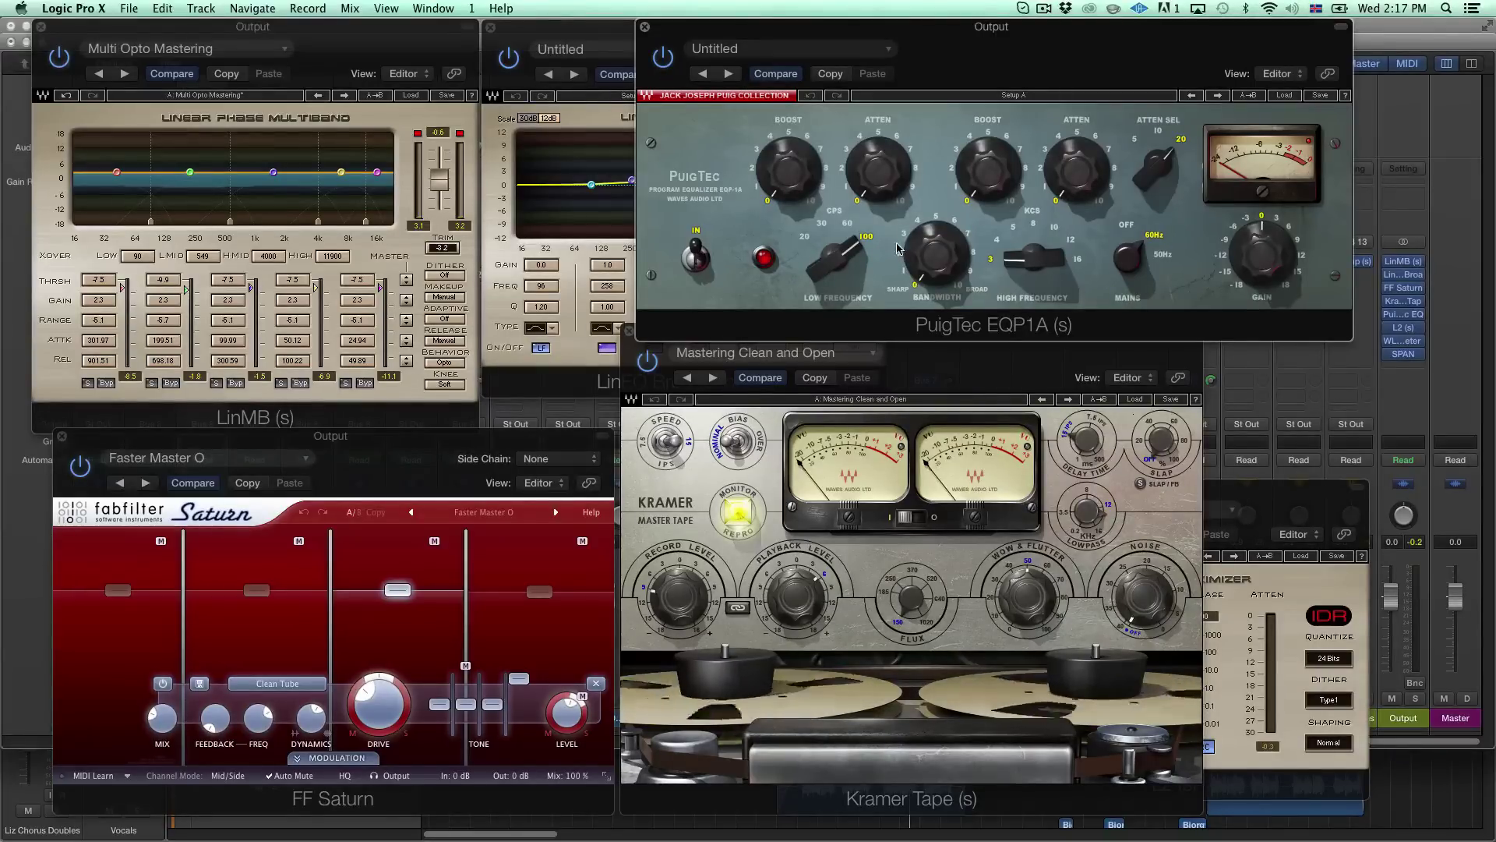
pyautogui.click(1324, 490)
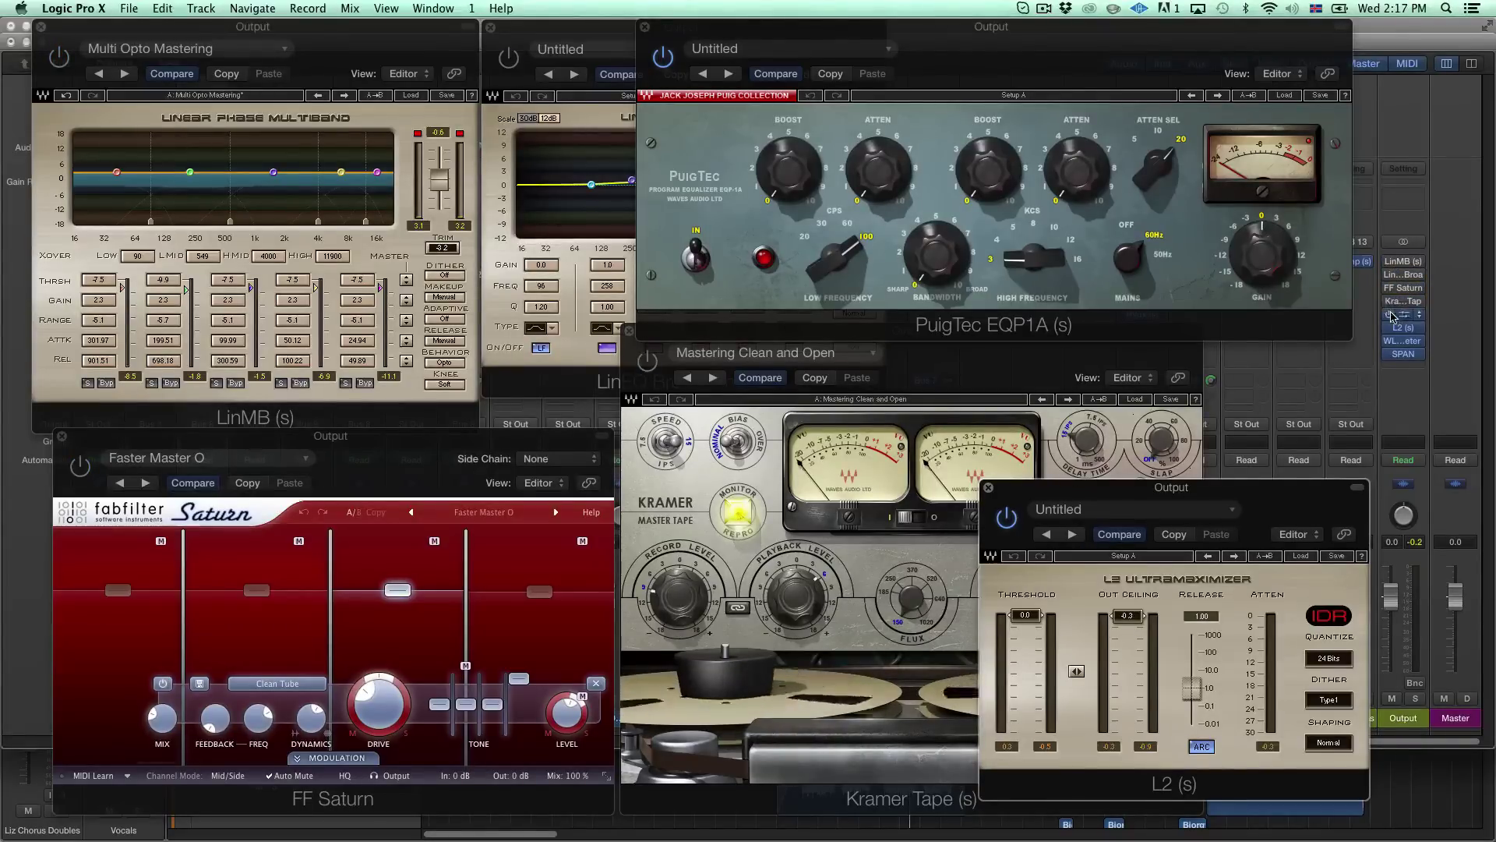
# Play the mix with the Output processors bypassed, then re-enable LinMB, LinEQ Broadband and FF Saturn one by one.
pyautogui.press('space')
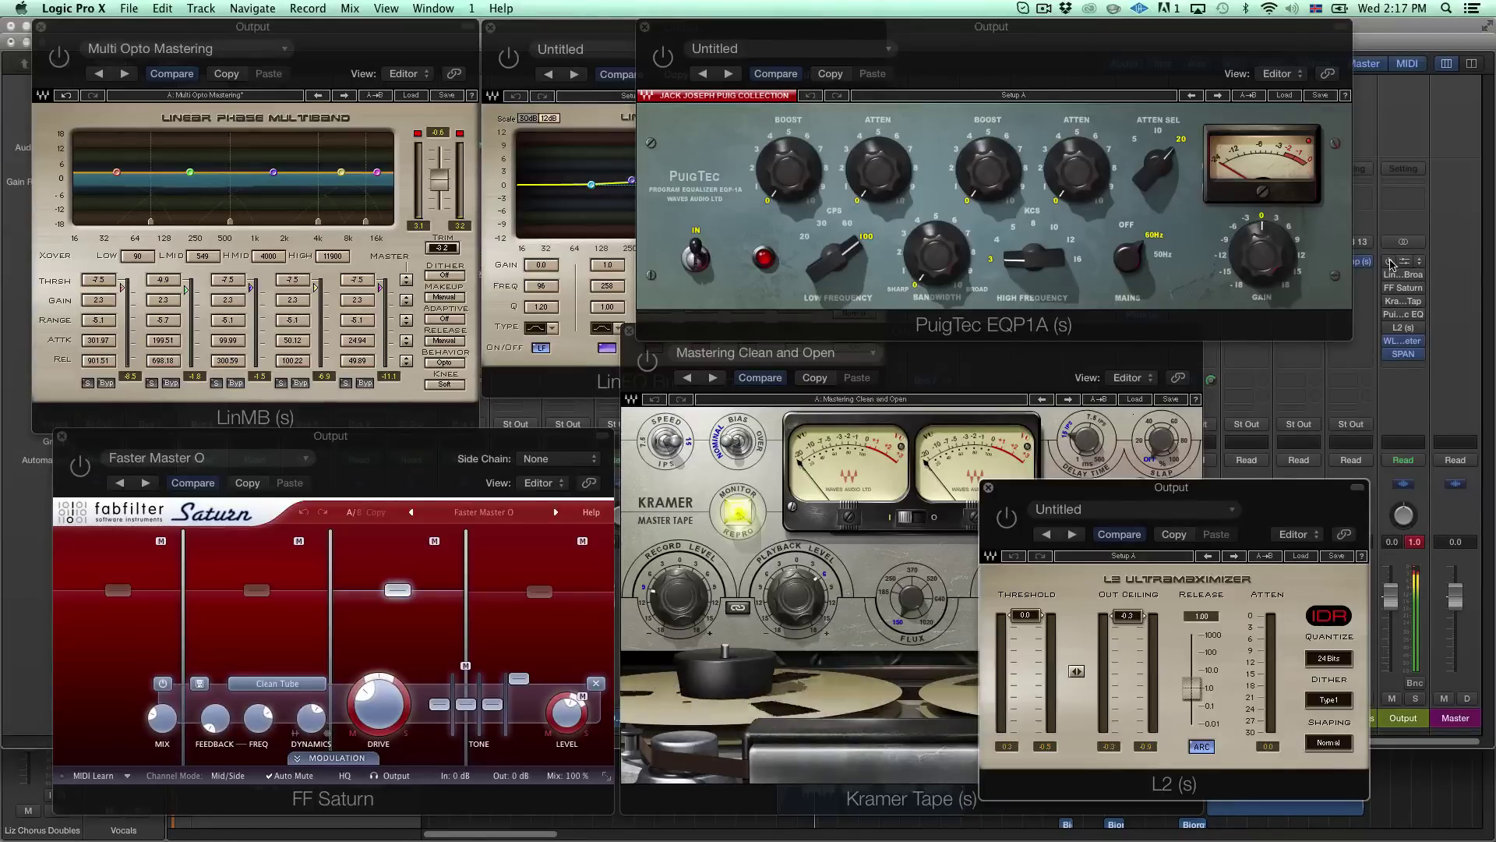
pyautogui.click(60, 62)
pyautogui.click(512, 59)
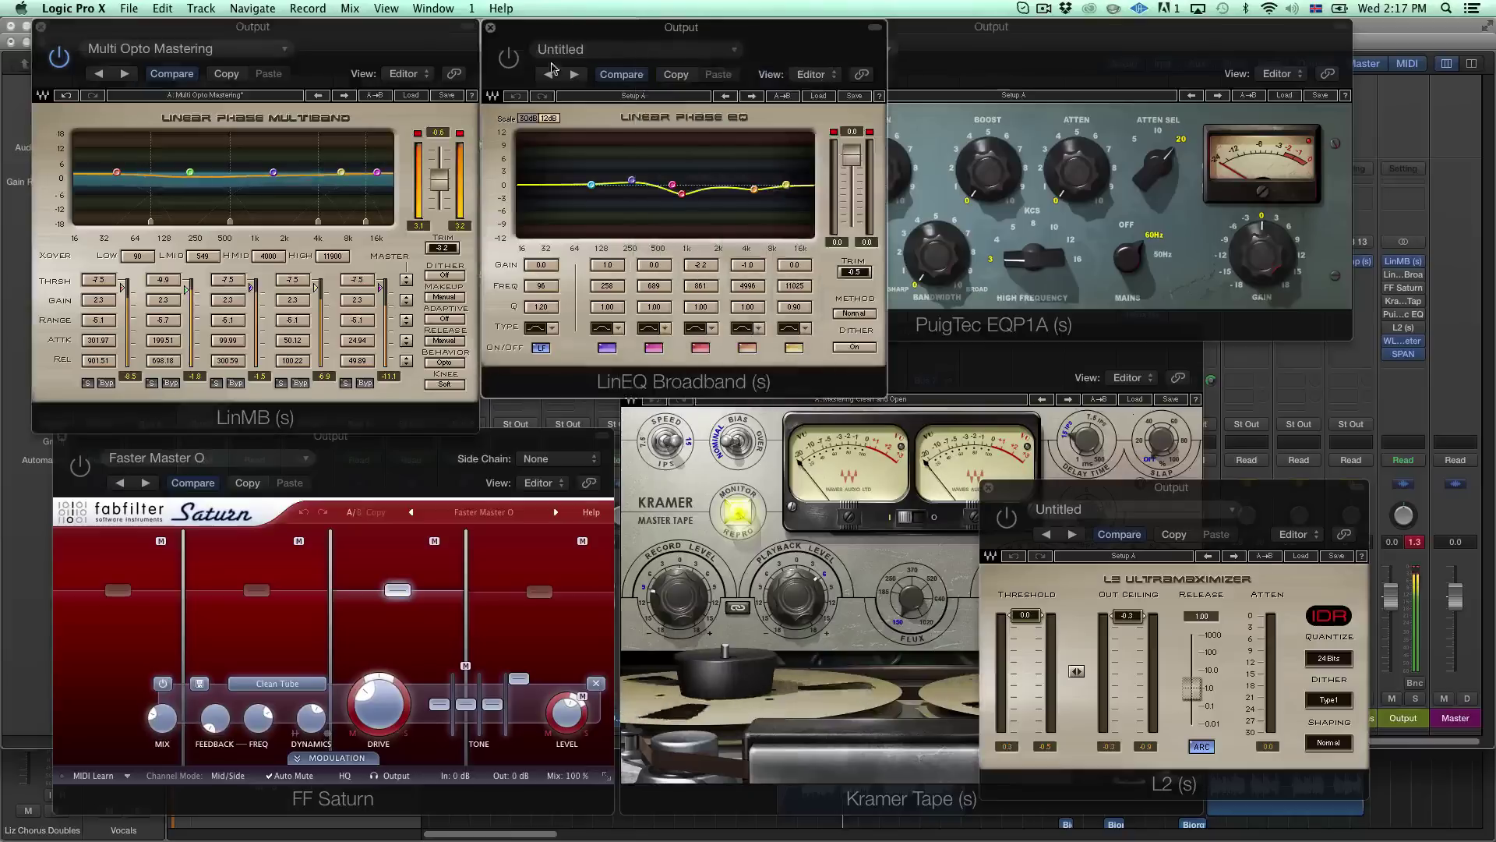
pyautogui.click(510, 58)
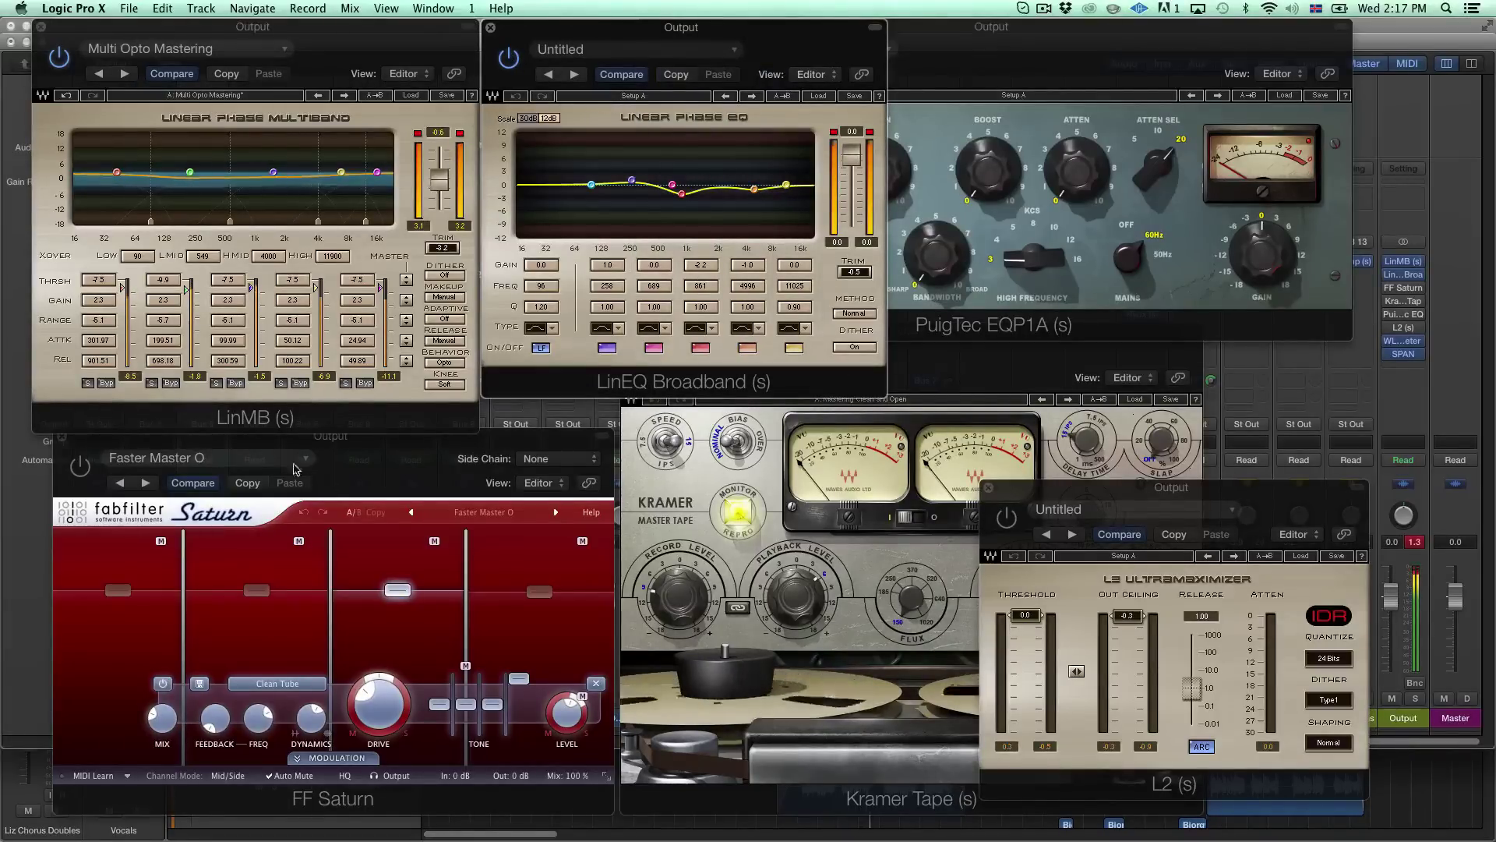
pyautogui.click(382, 477)
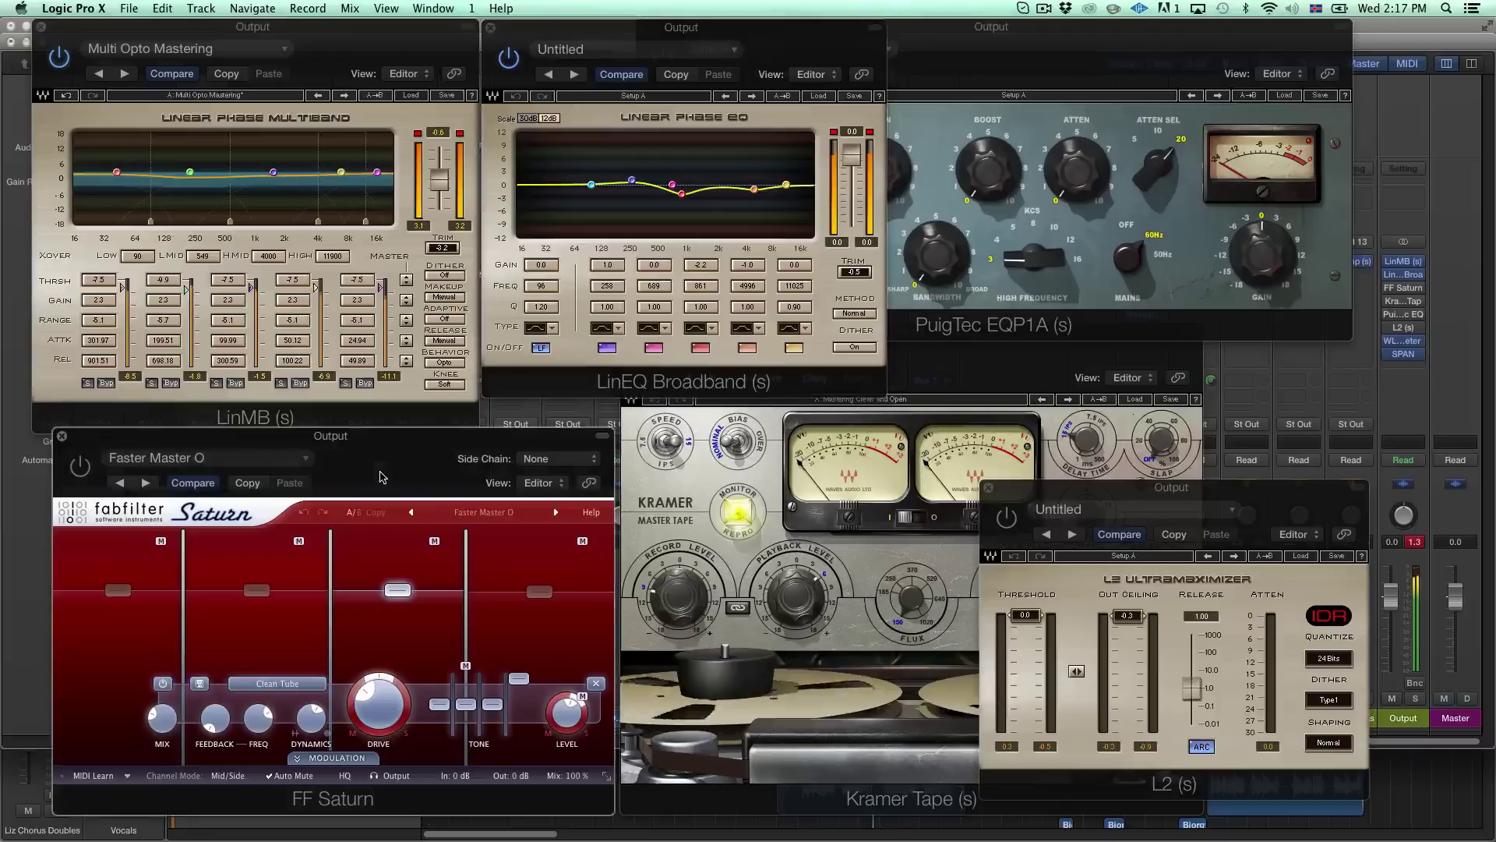
pyautogui.click(81, 467)
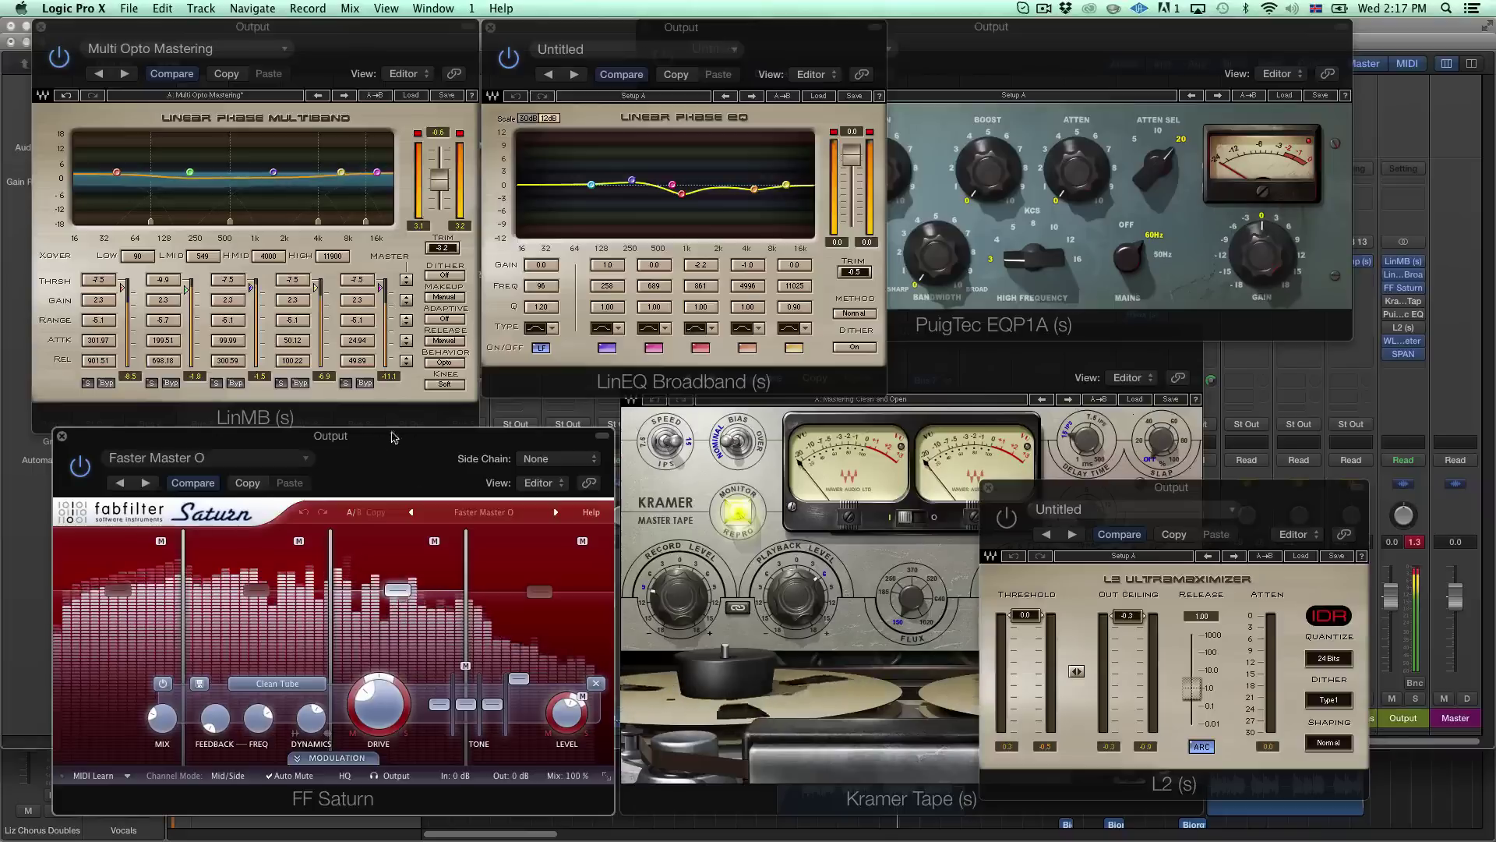
# Re-enable PuigTec EQP1A, Kramer Tape and L2 on the Output channel one by one during playback.
pyautogui.click(1082, 47)
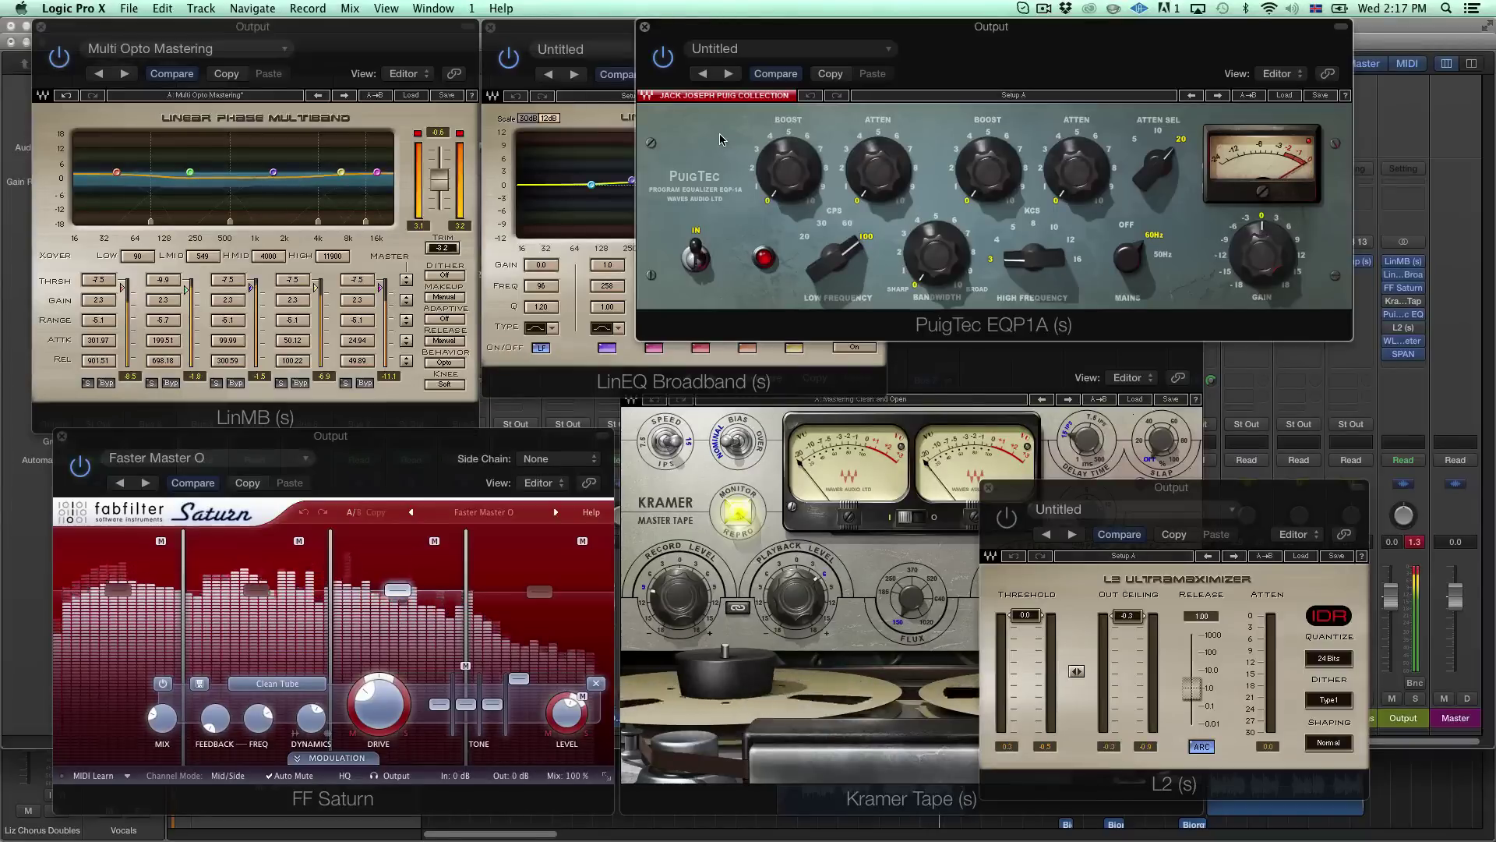
pyautogui.click(697, 477)
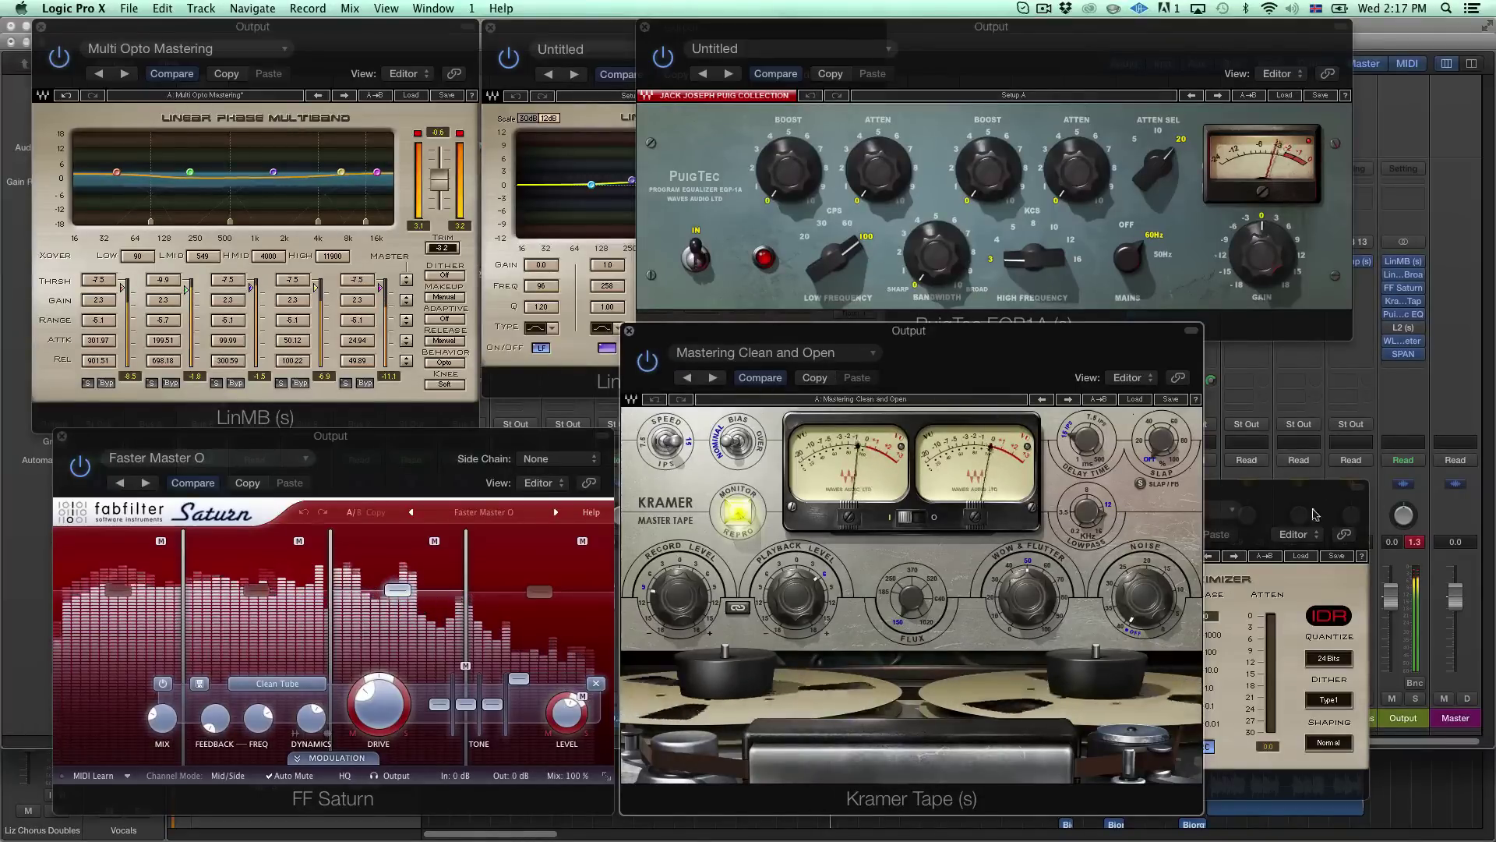
pyautogui.click(1275, 494)
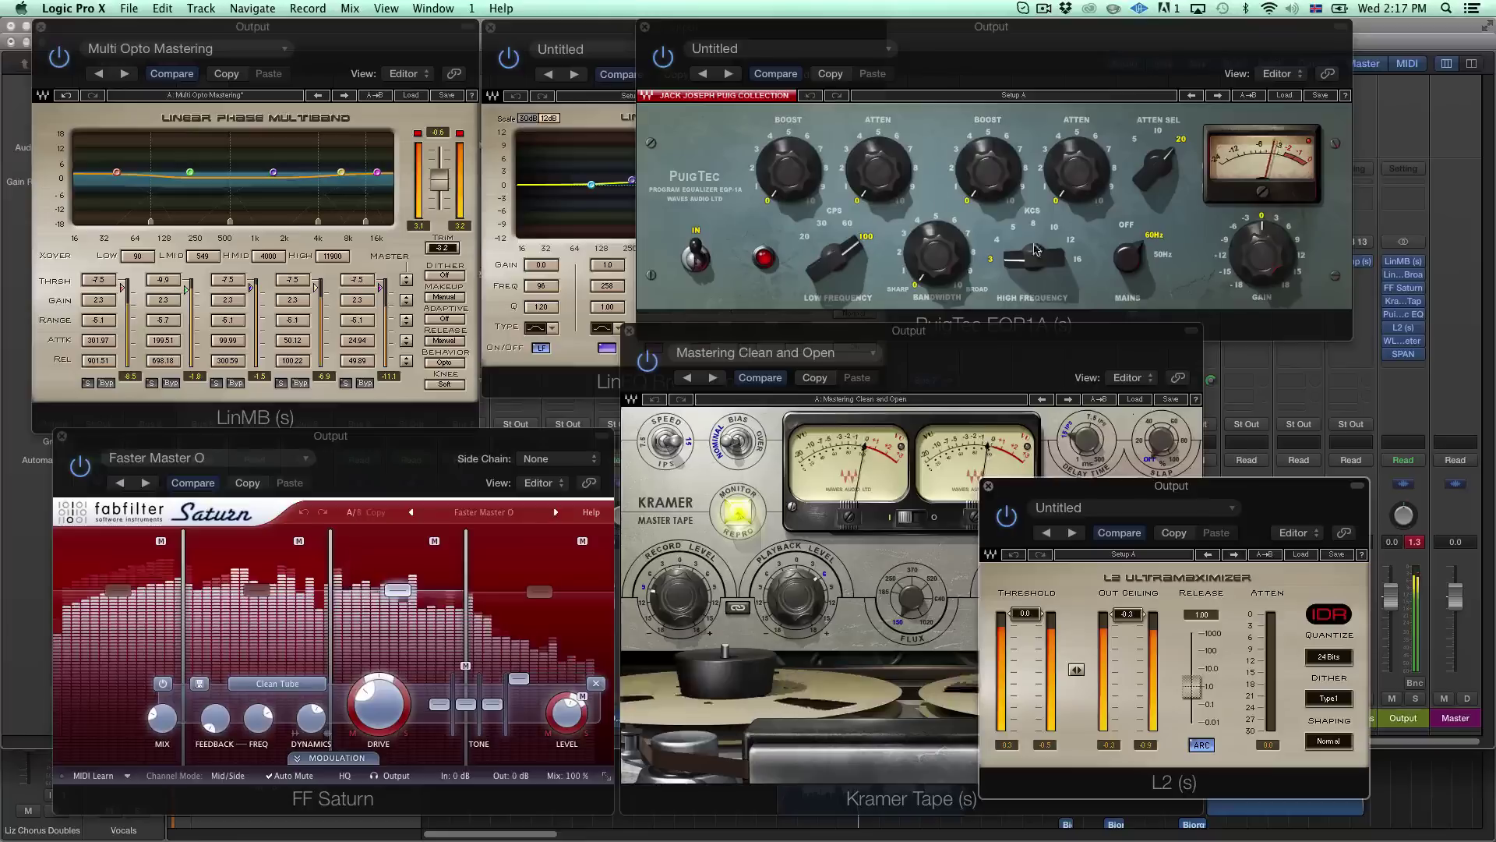
# Close all the Output channel plug-in windows and the mixer to return to the arrangement.
pyautogui.click(645, 27)
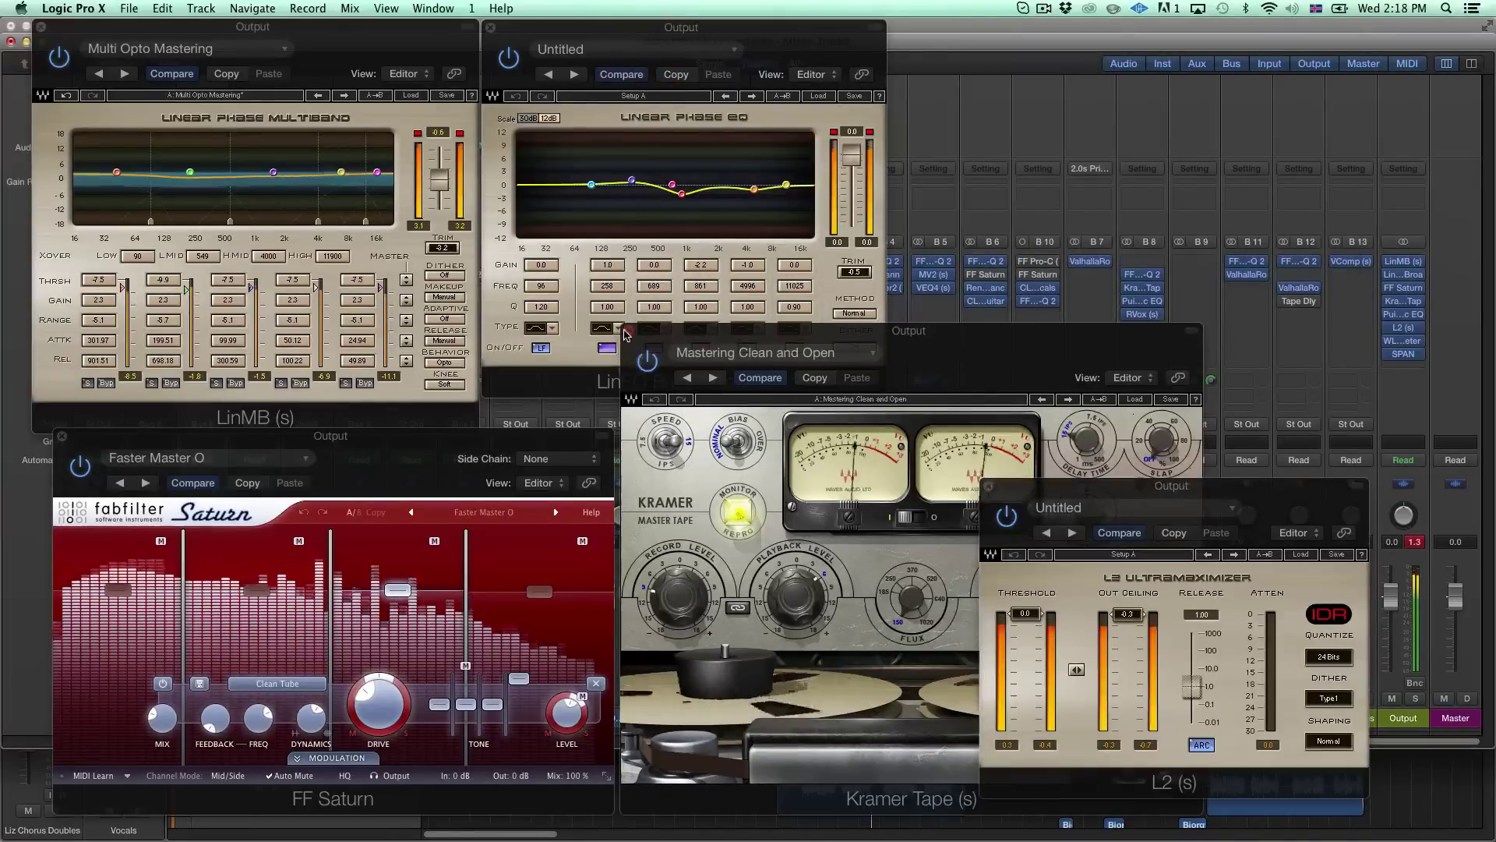
pyautogui.press('super+w')
pyautogui.click(490, 27)
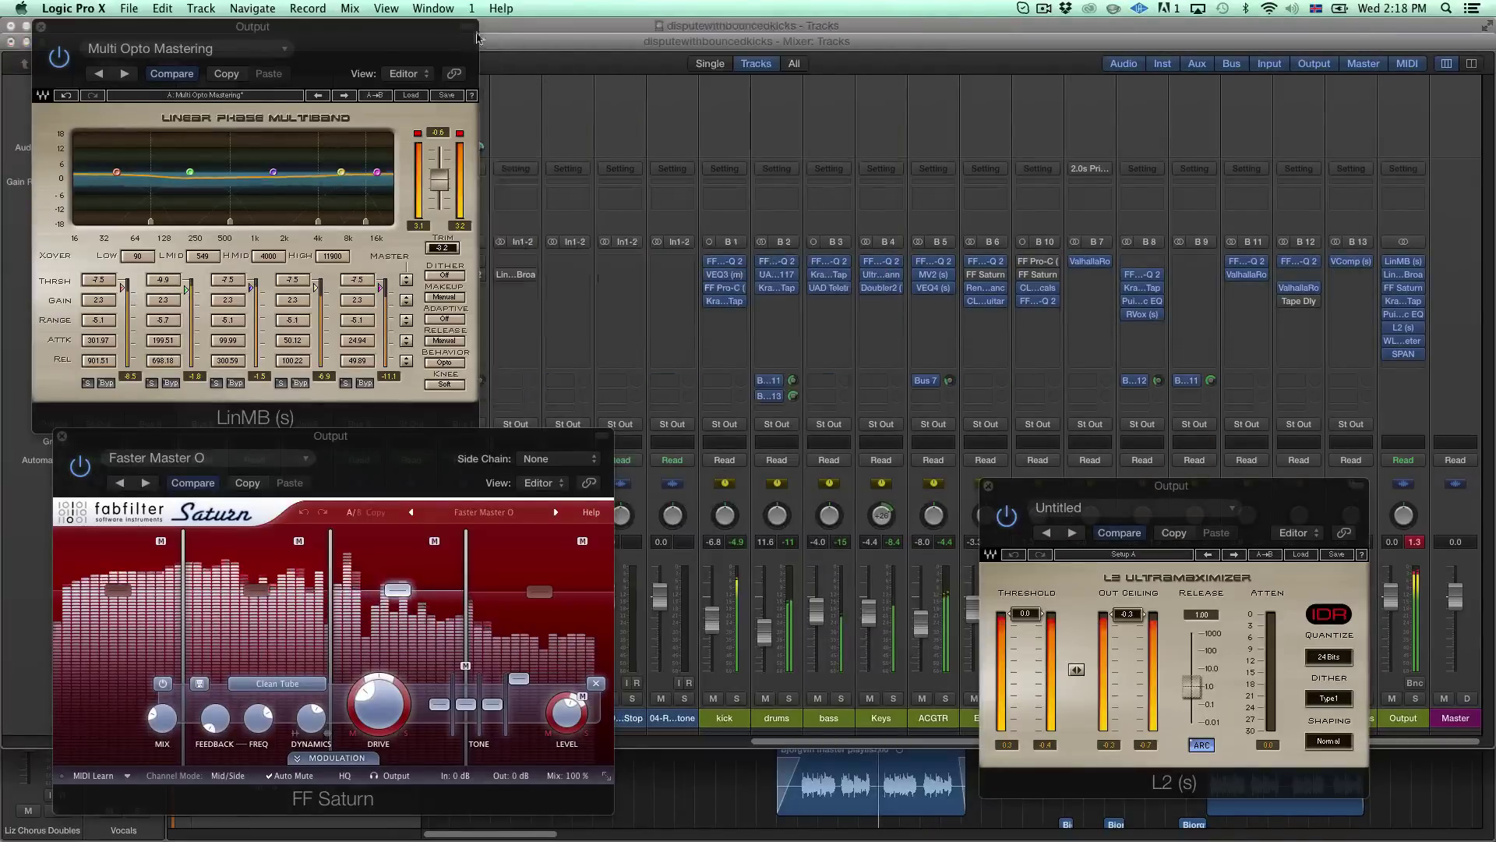
pyautogui.click(40, 27)
pyautogui.click(62, 437)
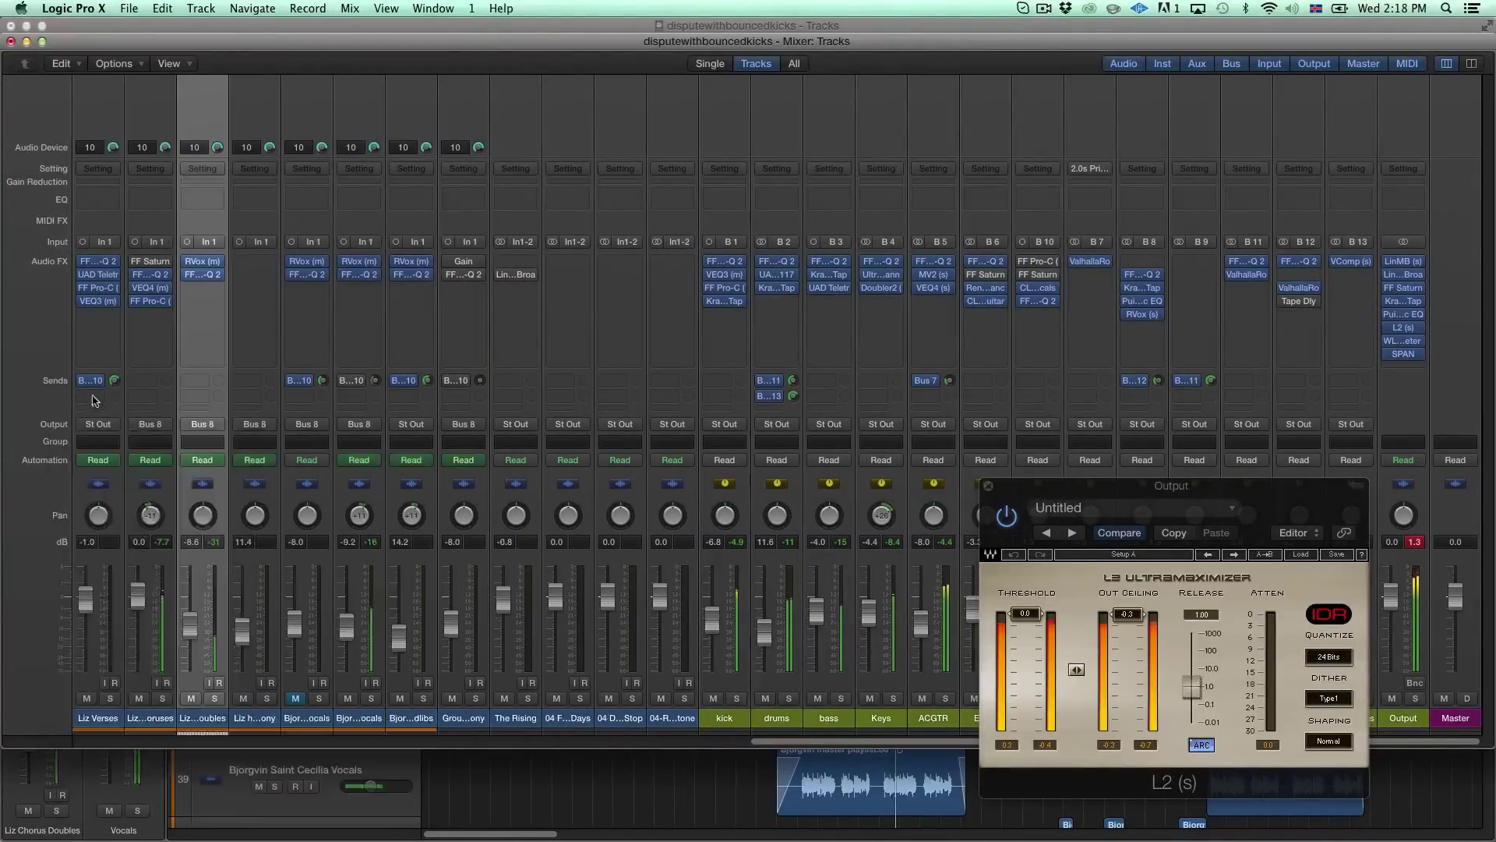
pyautogui.click(642, 27)
pyautogui.press('super+w')
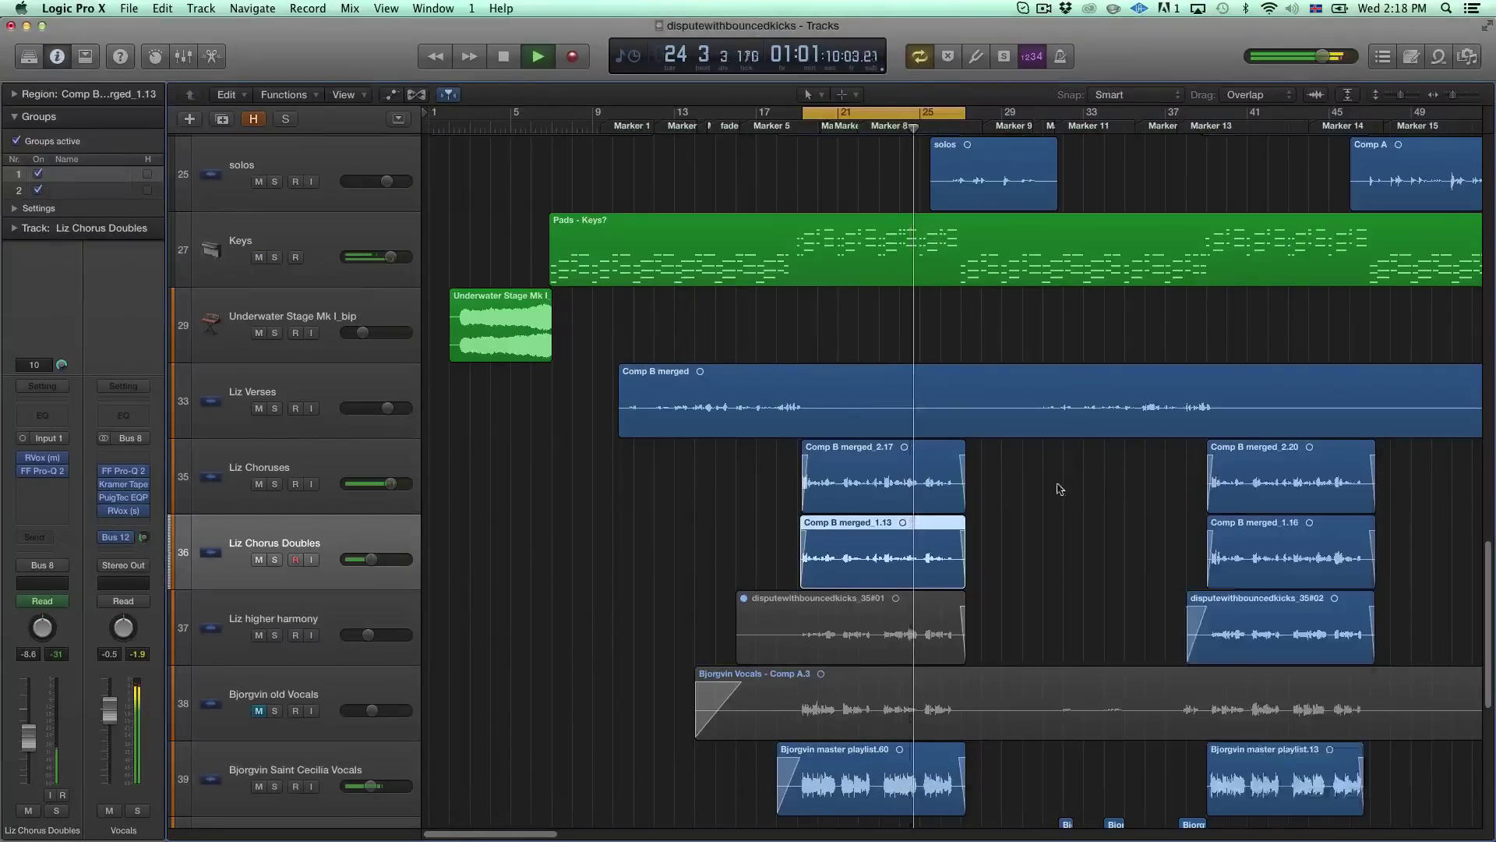
# Turn off cycle mode, stop playback and play the arrangement from bar 58, where the last chorus vocal regions start.
pyautogui.press('c')
pyautogui.press('space')
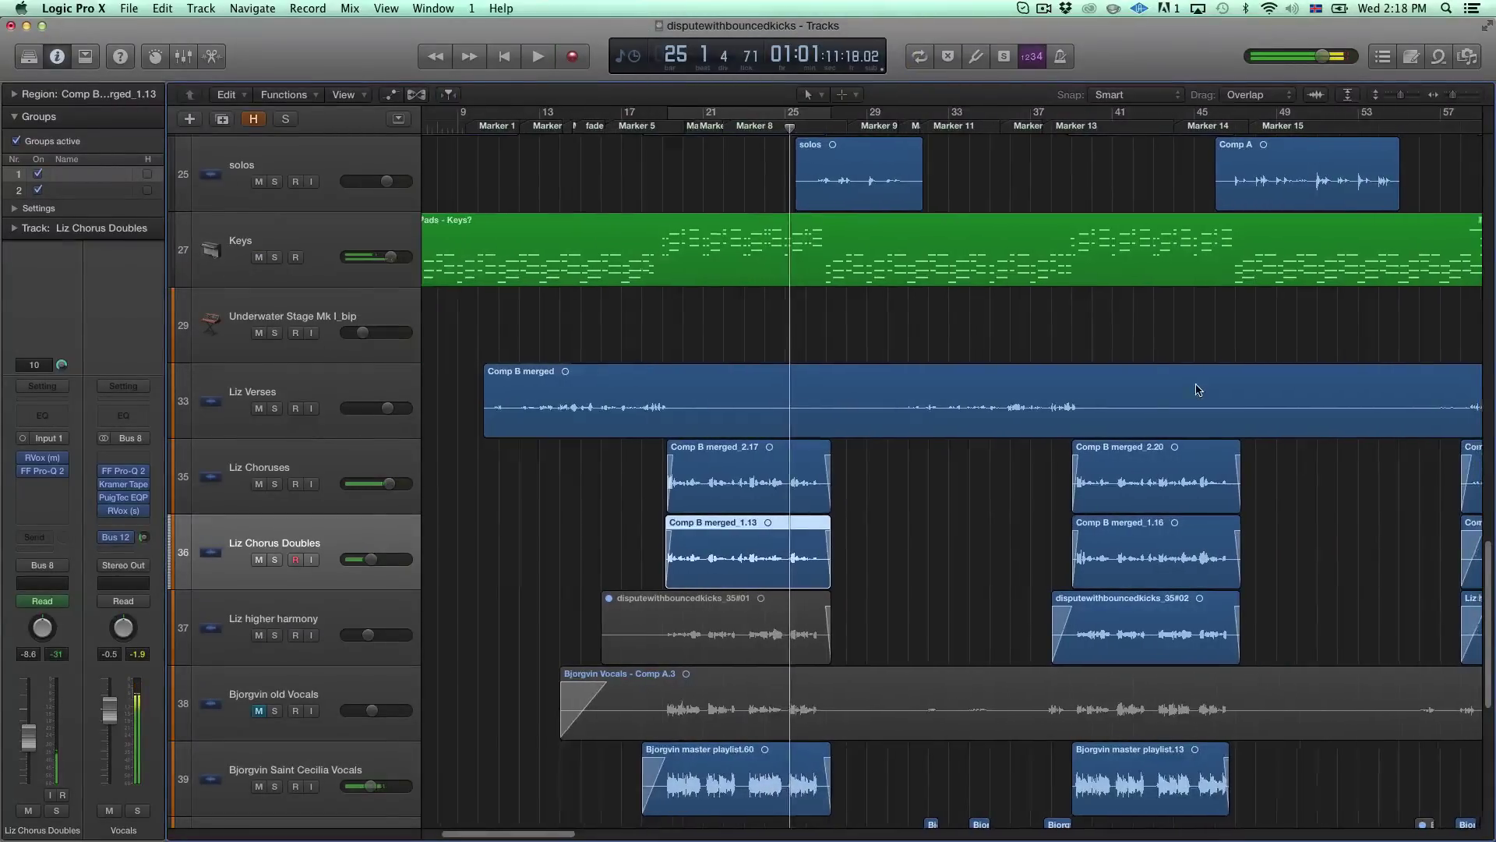
pyautogui.scroll(-4, 857, 311)
pyautogui.hscroll(10, 857, 339)
pyautogui.scroll(1, 651, 324)
pyautogui.scroll(-6, 601, 317)
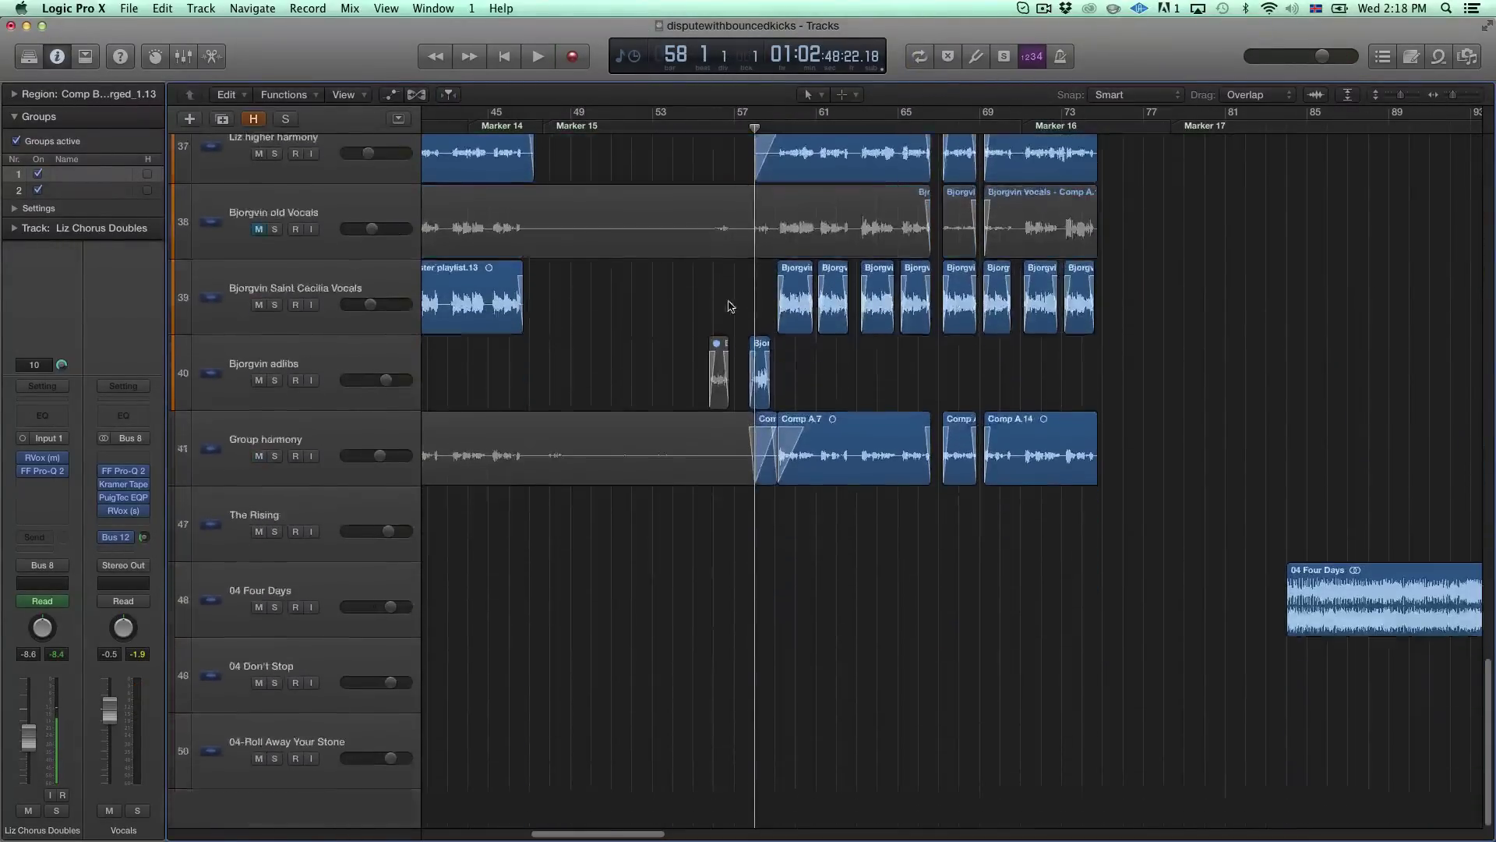
pyautogui.scroll(4, 736, 306)
pyautogui.scroll(1, 736, 305)
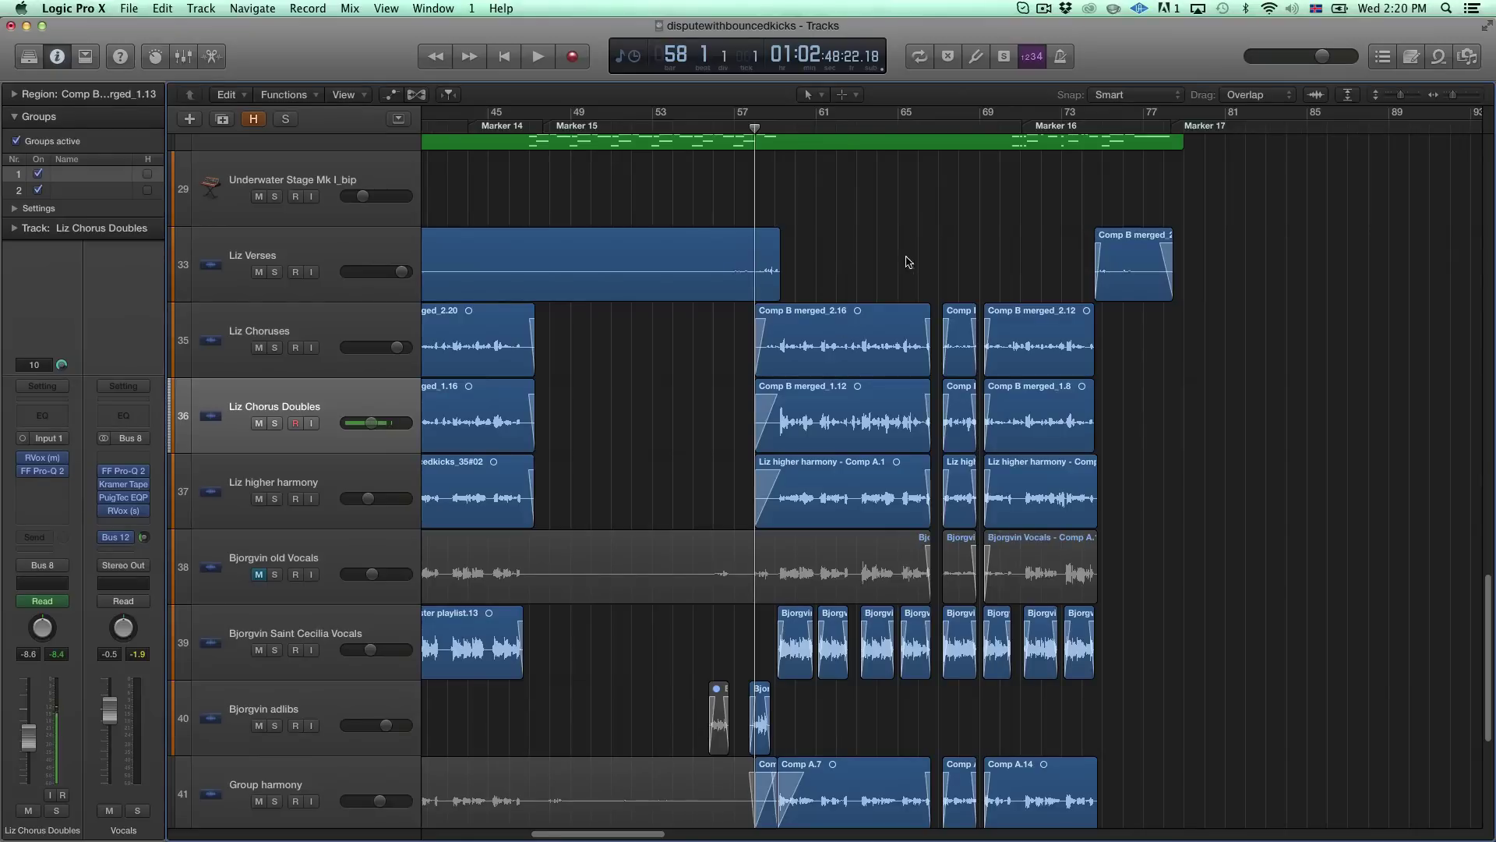
pyautogui.press('space')
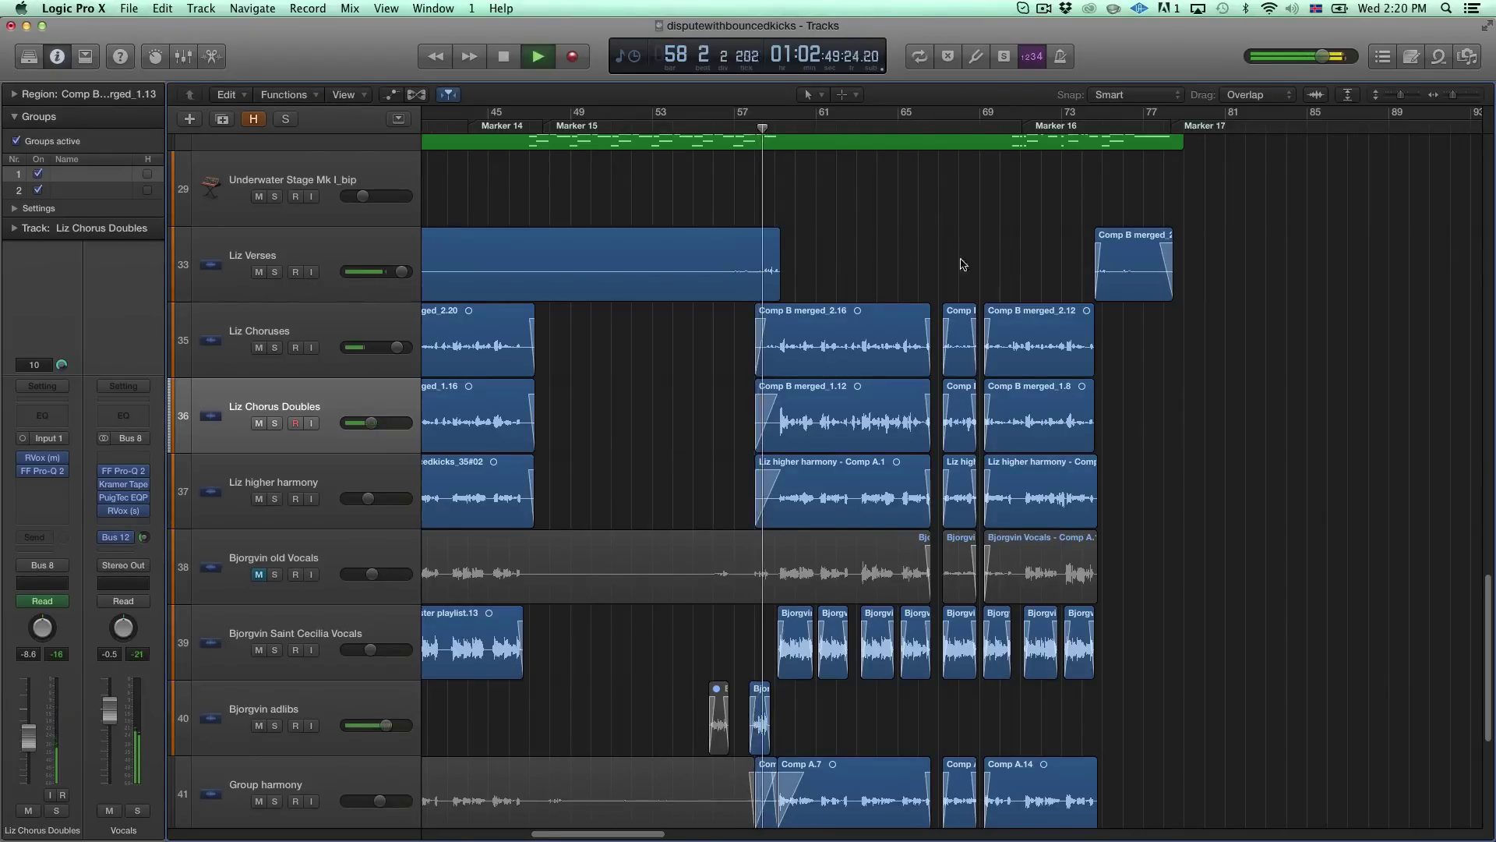